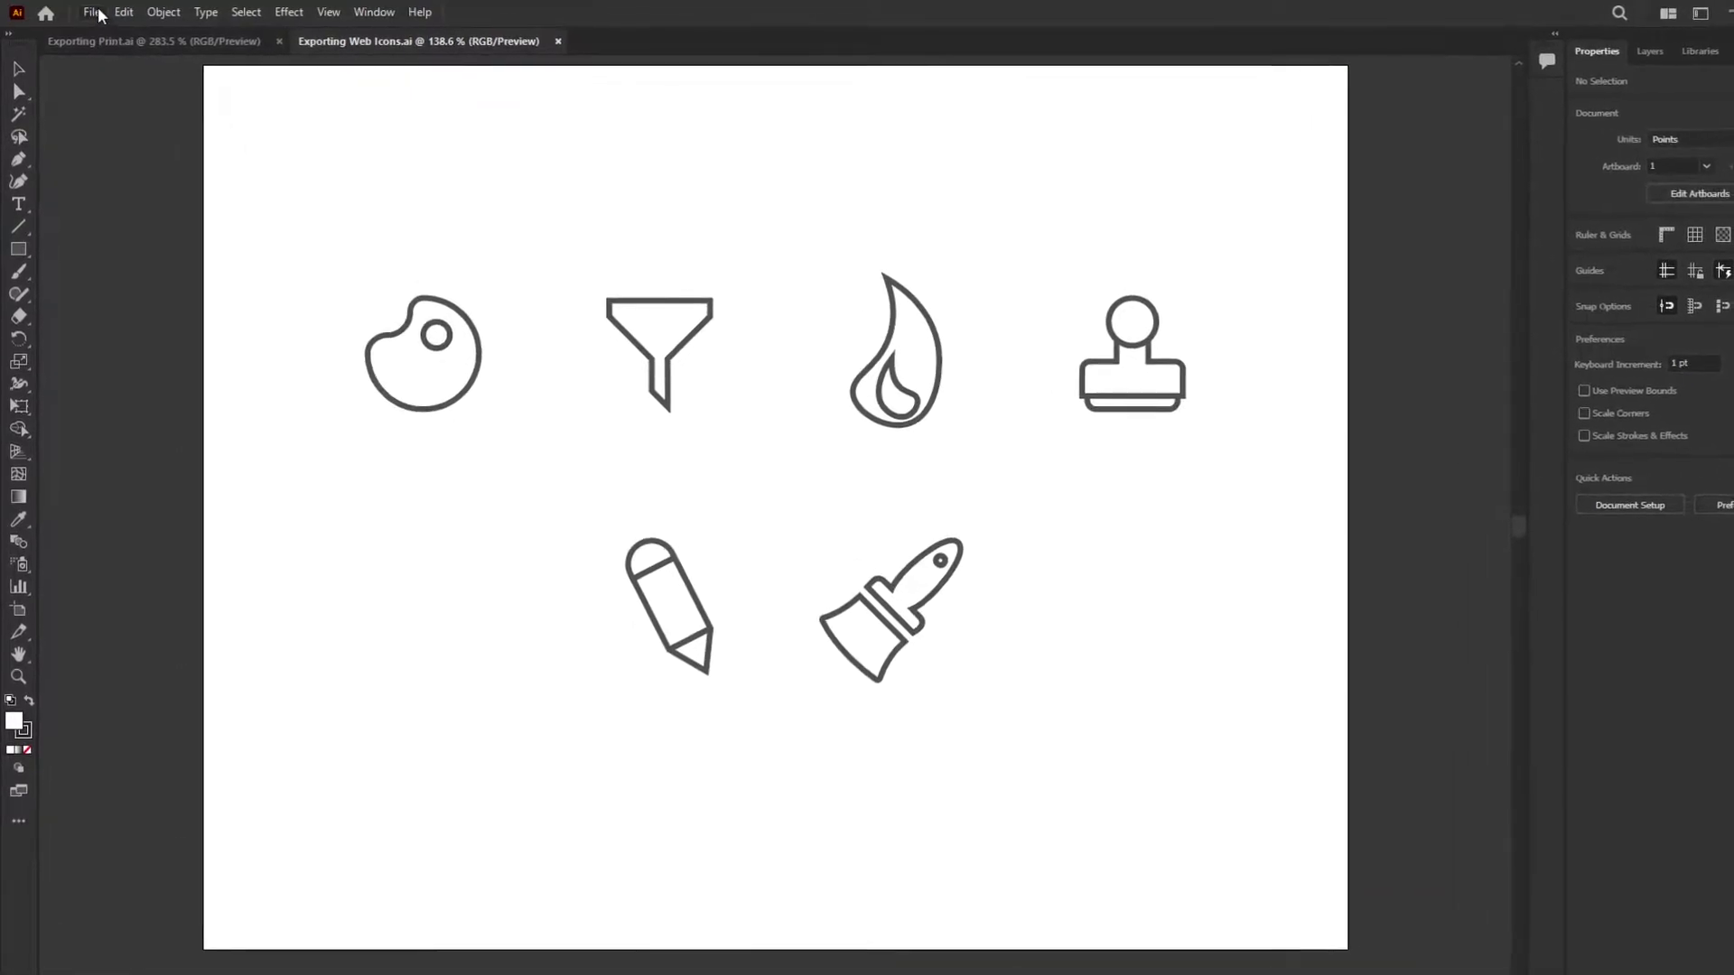
left_click(95, 12)
left_click(154, 73)
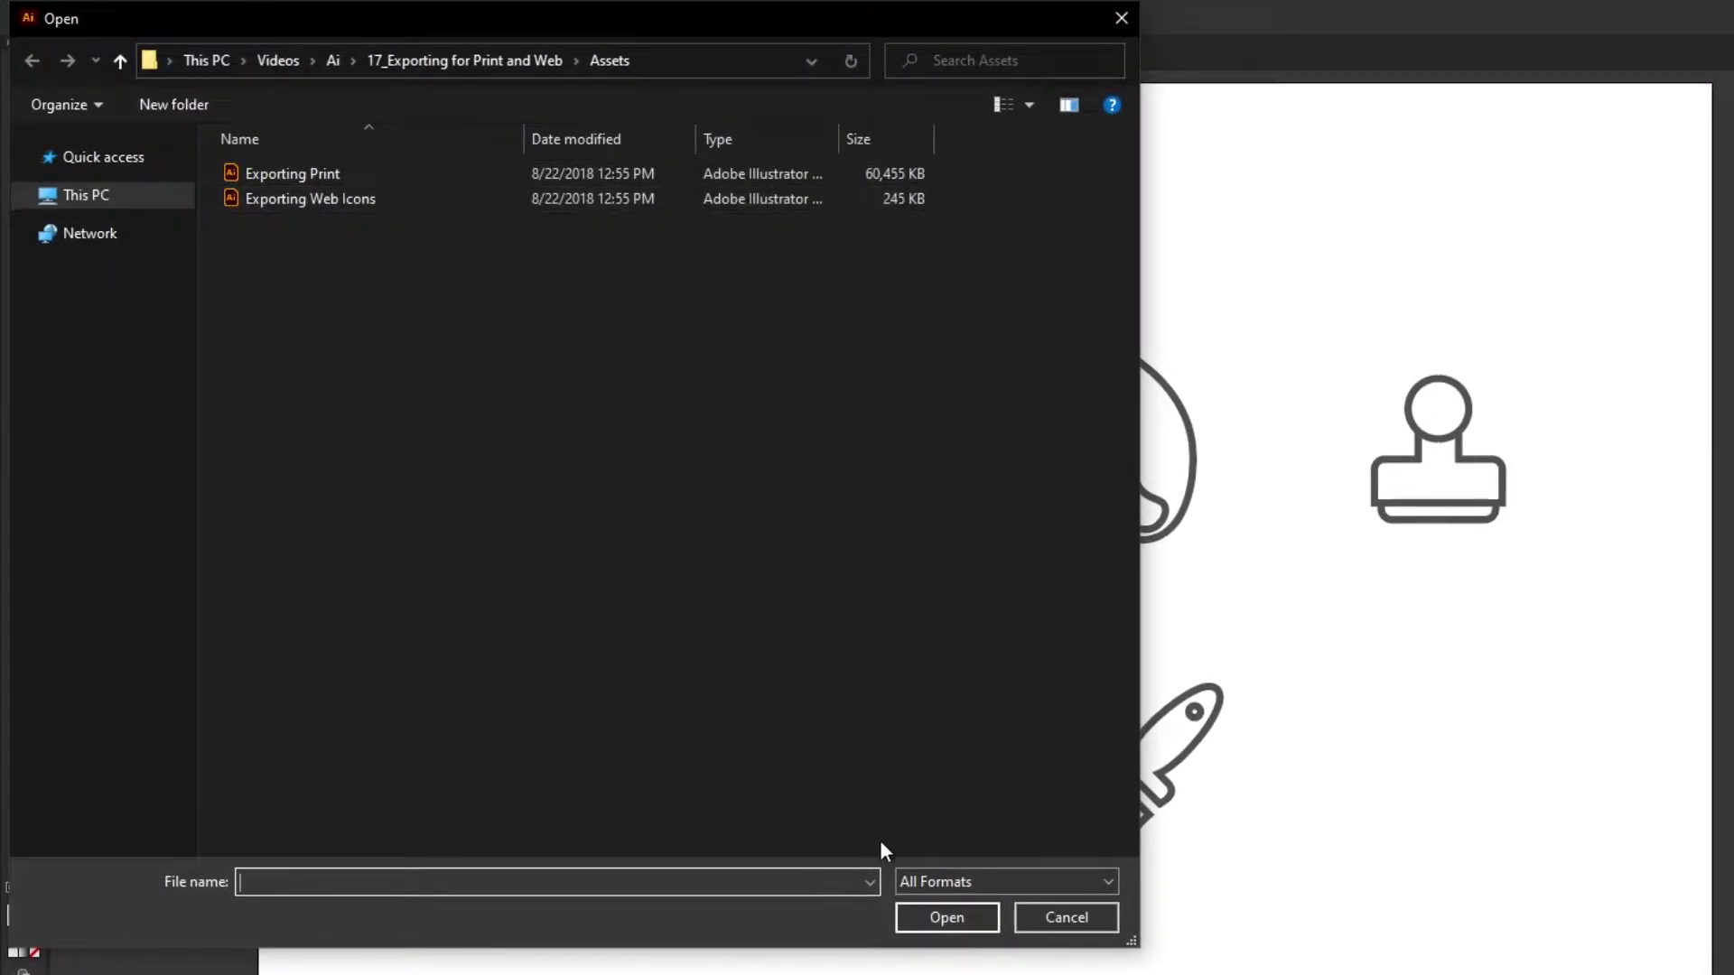
left_click_drag(344, 294, 305, 161)
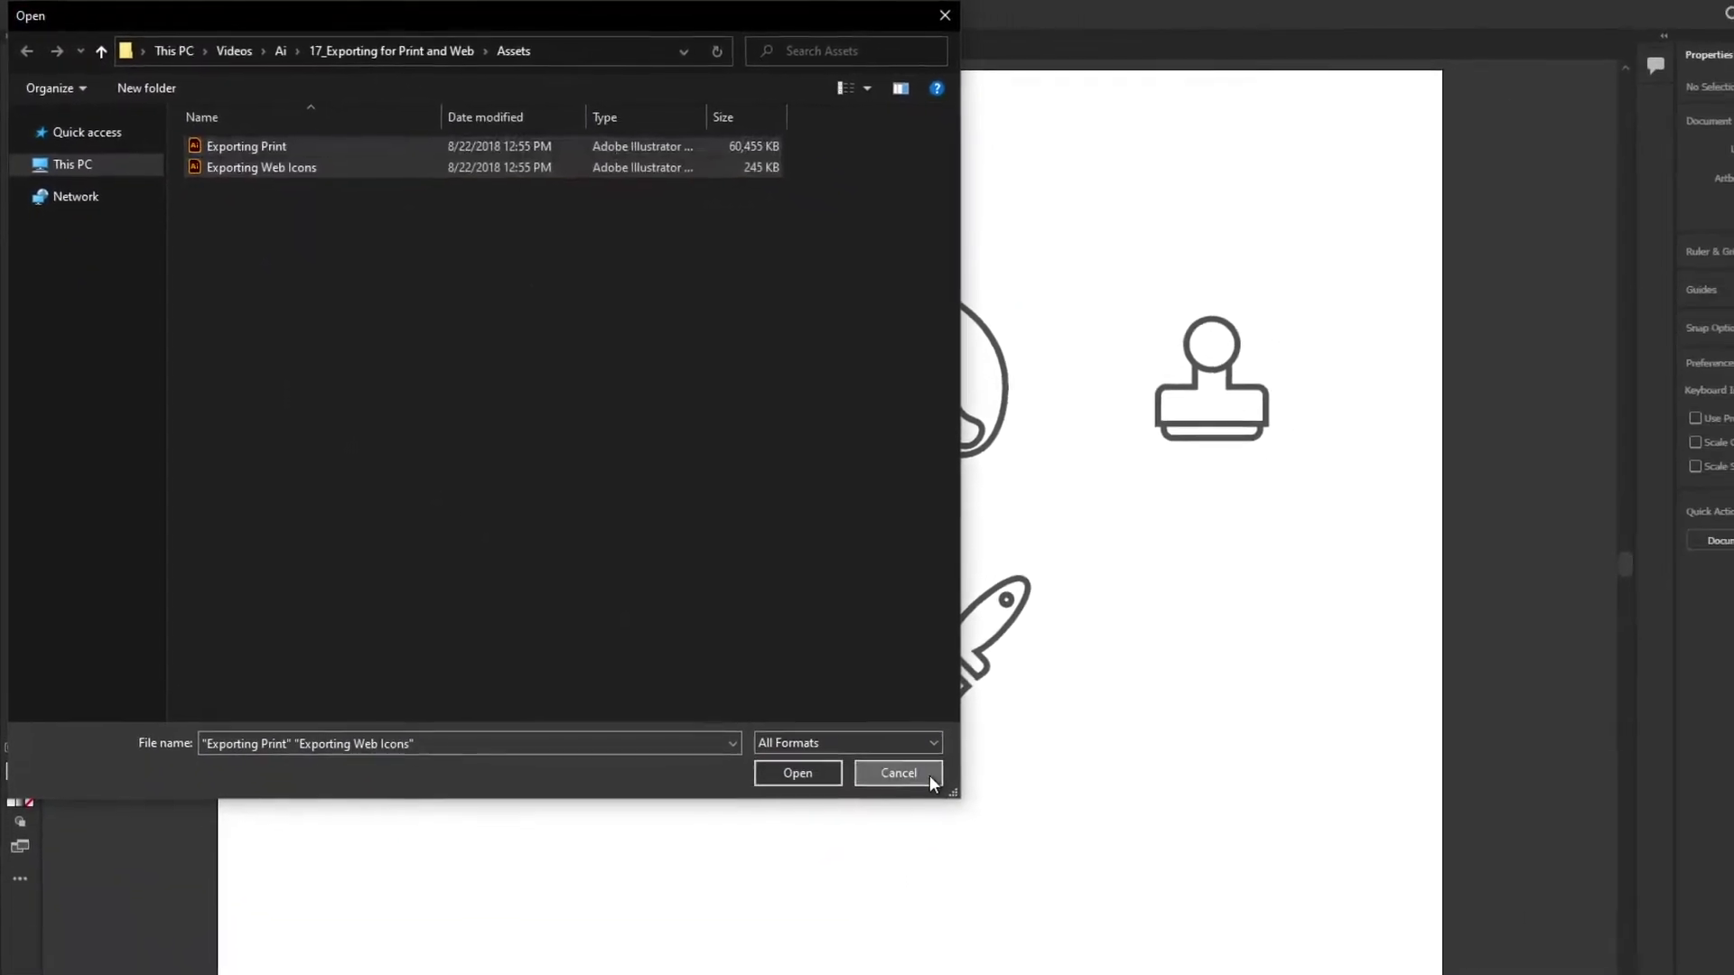
left_click(931, 779)
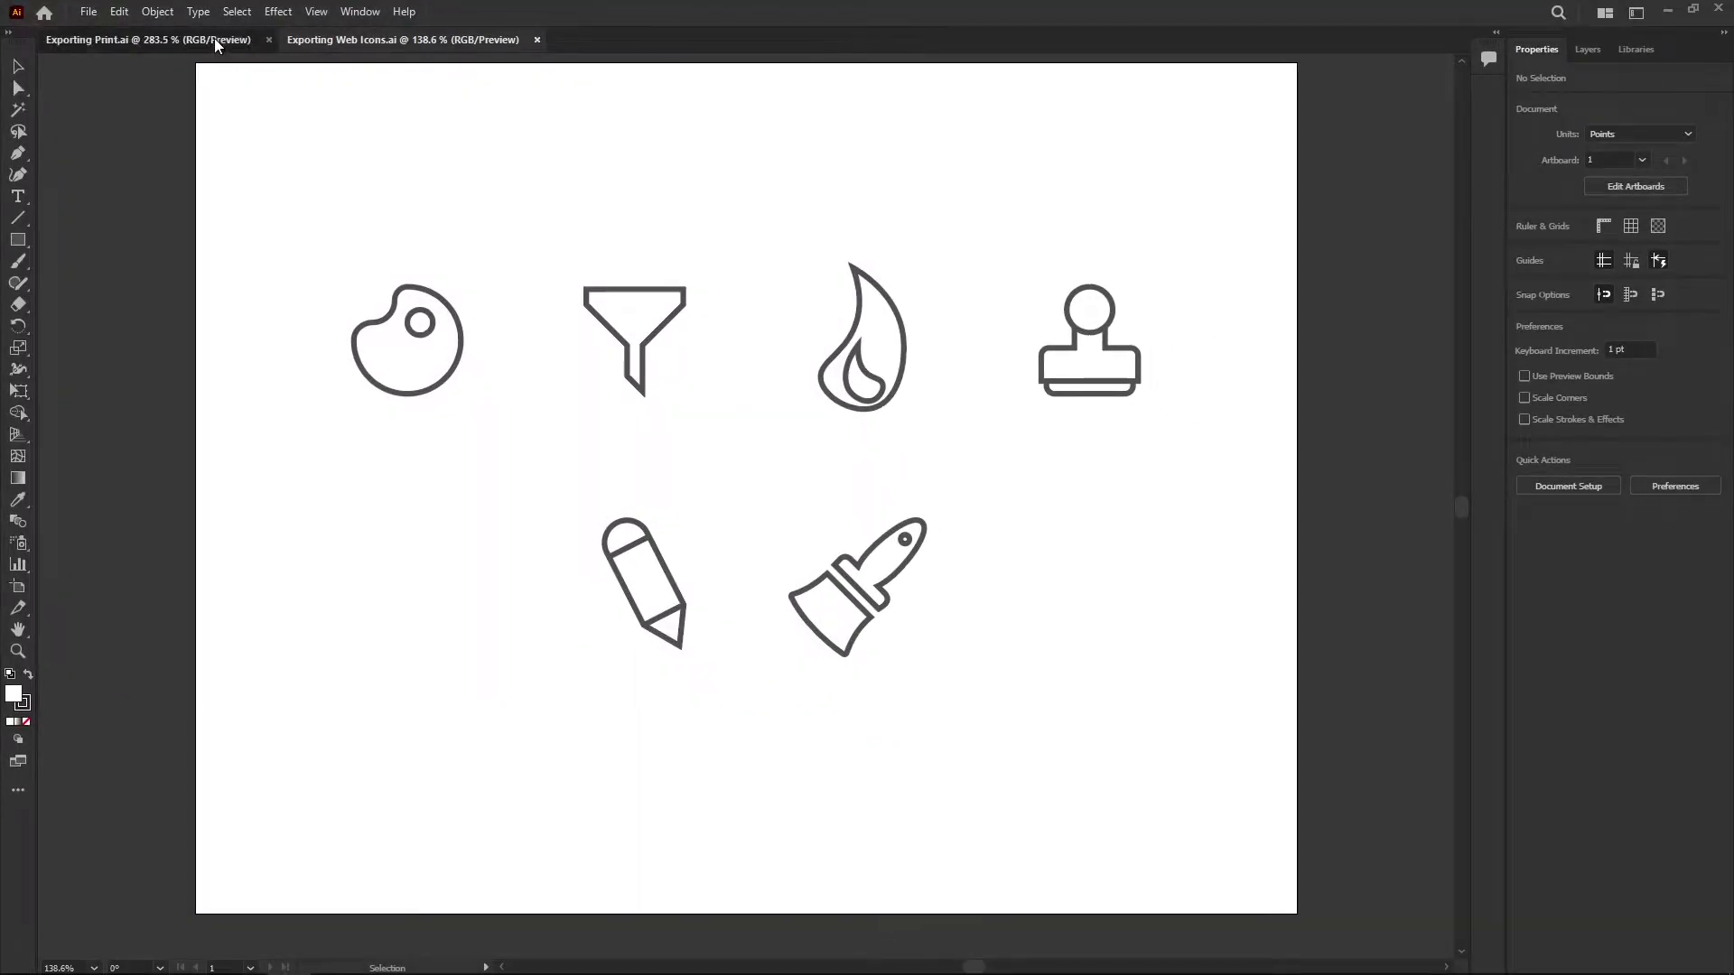
- Start a Save As of the Exporting Print document with Adobe PDF (*.PDF) as the file type
left_click(215, 38)
left_click(363, 40)
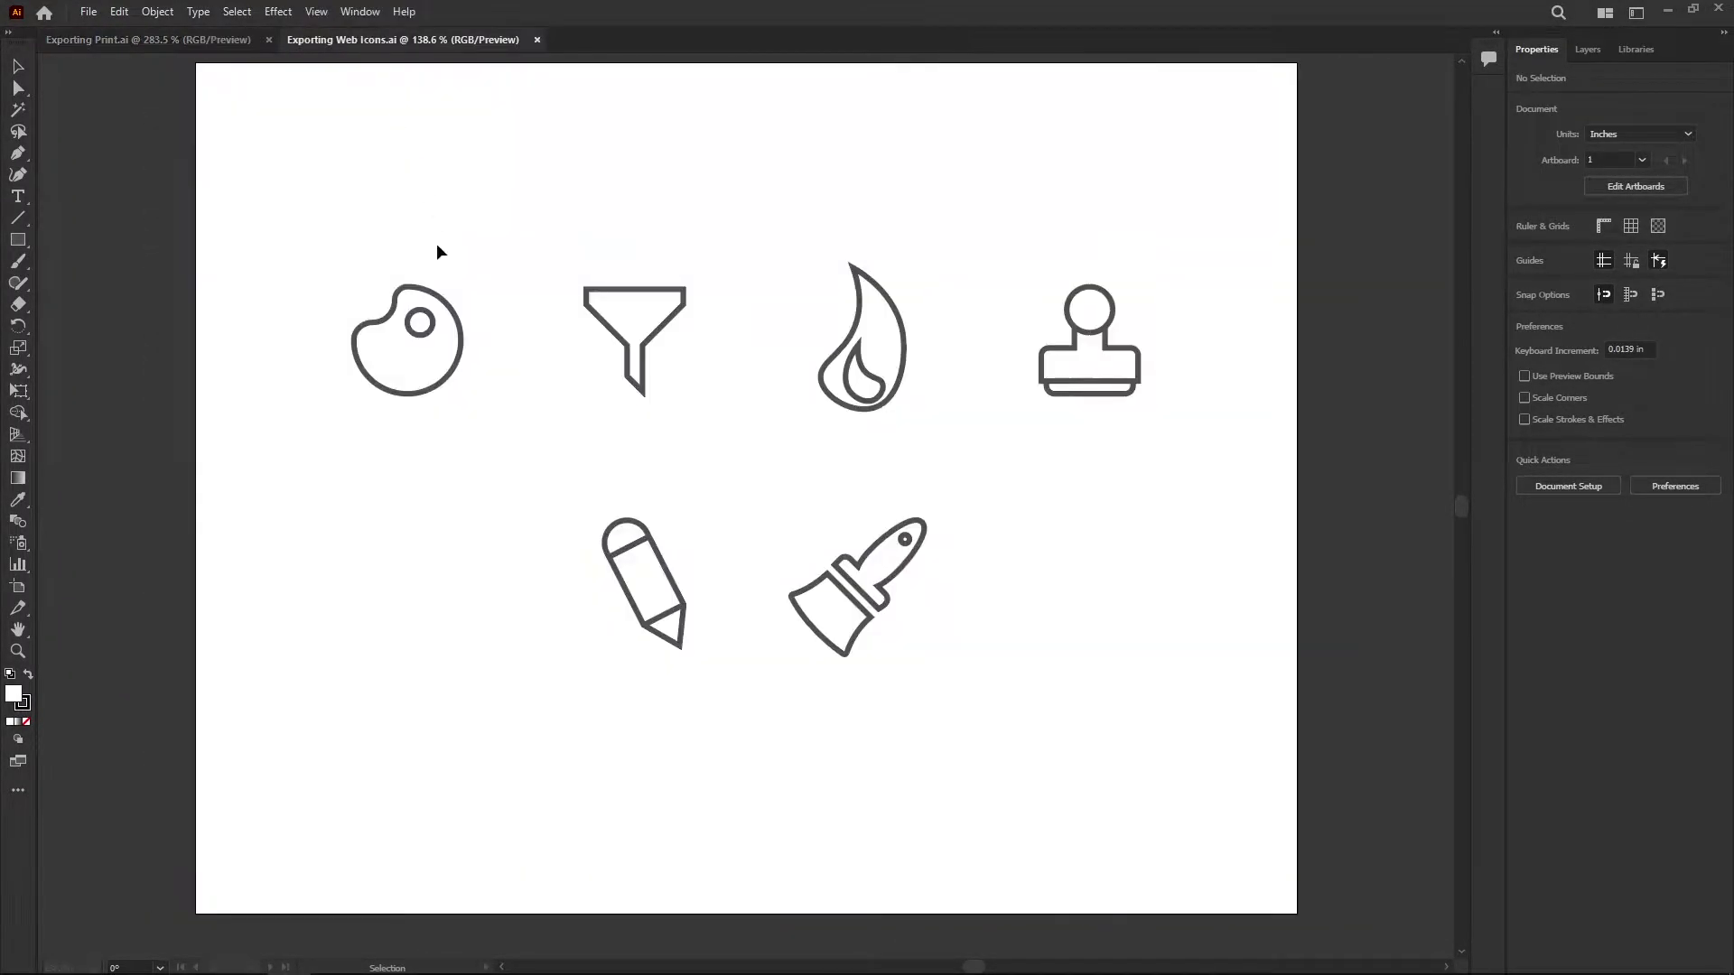
left_click(176, 40)
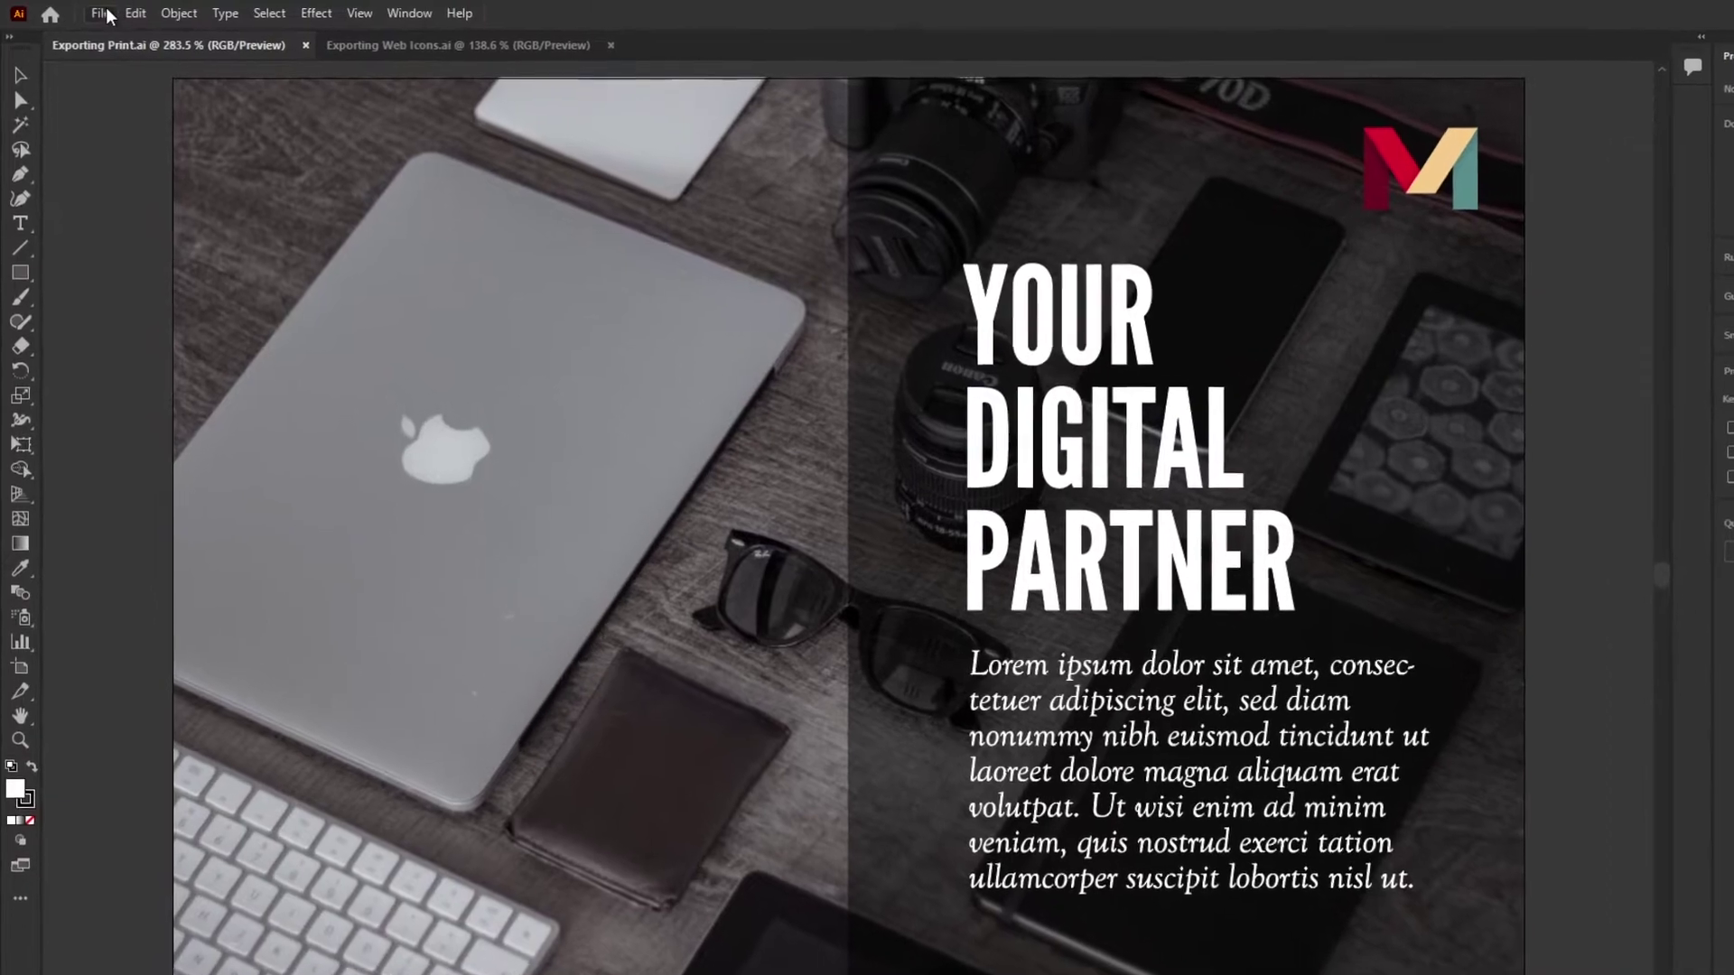
left_click(92, 12)
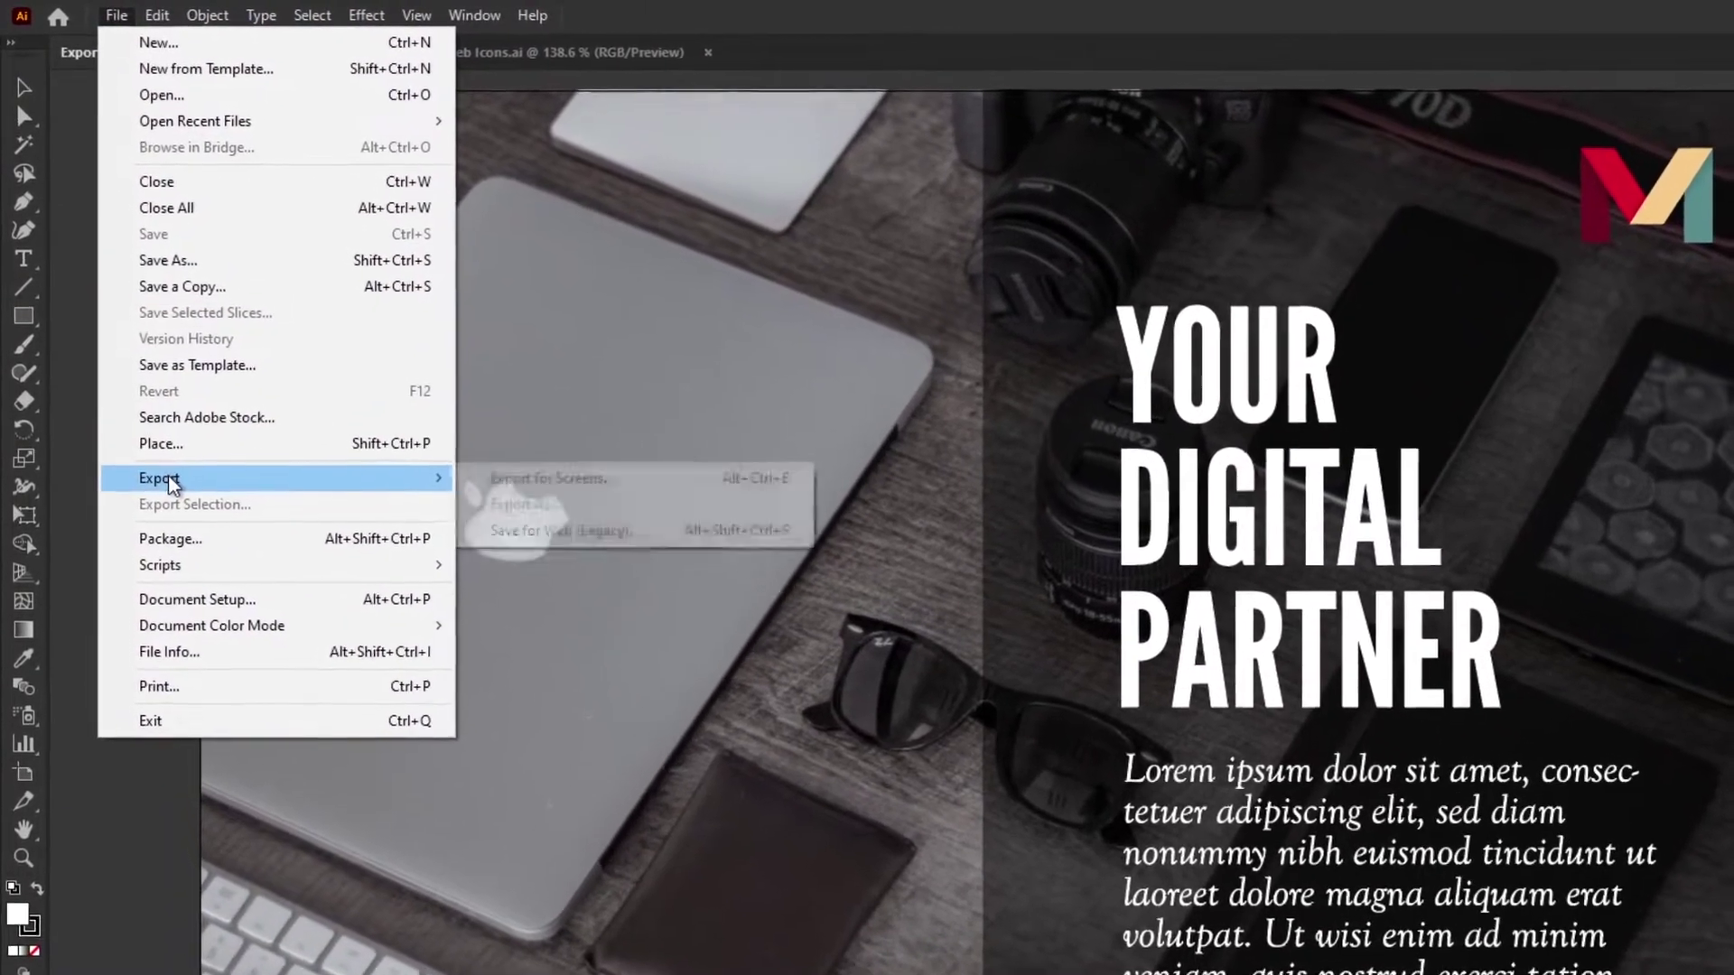
mouse_move(159, 450)
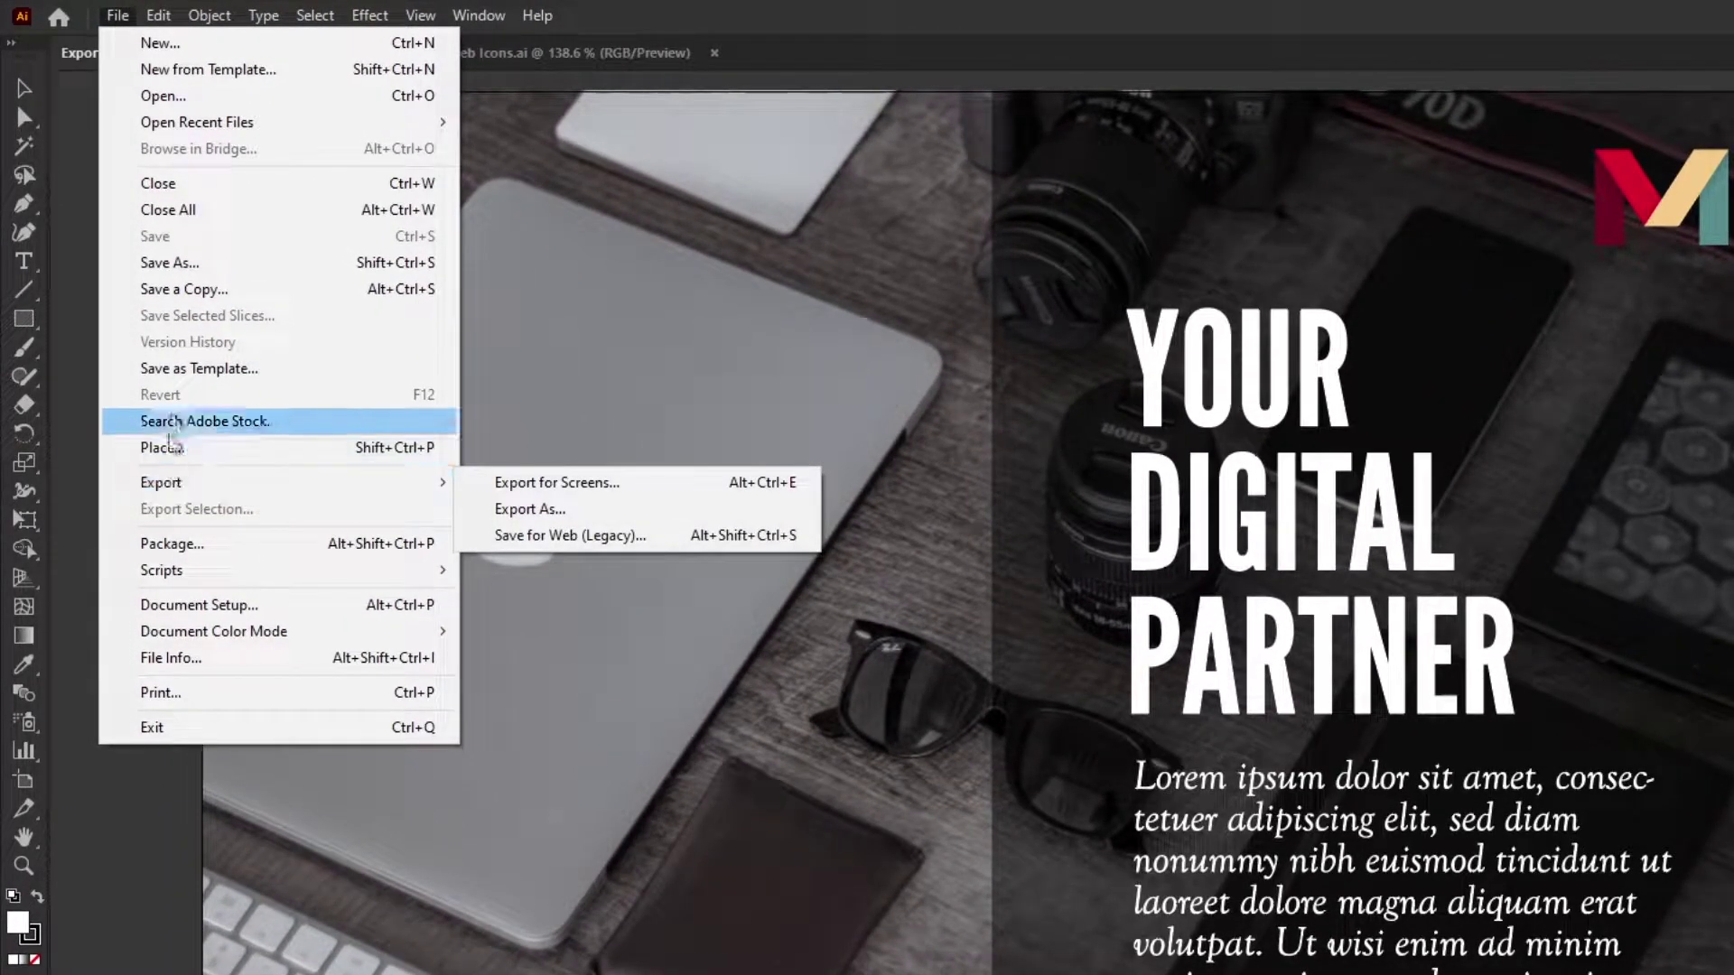
left_click(349, 268)
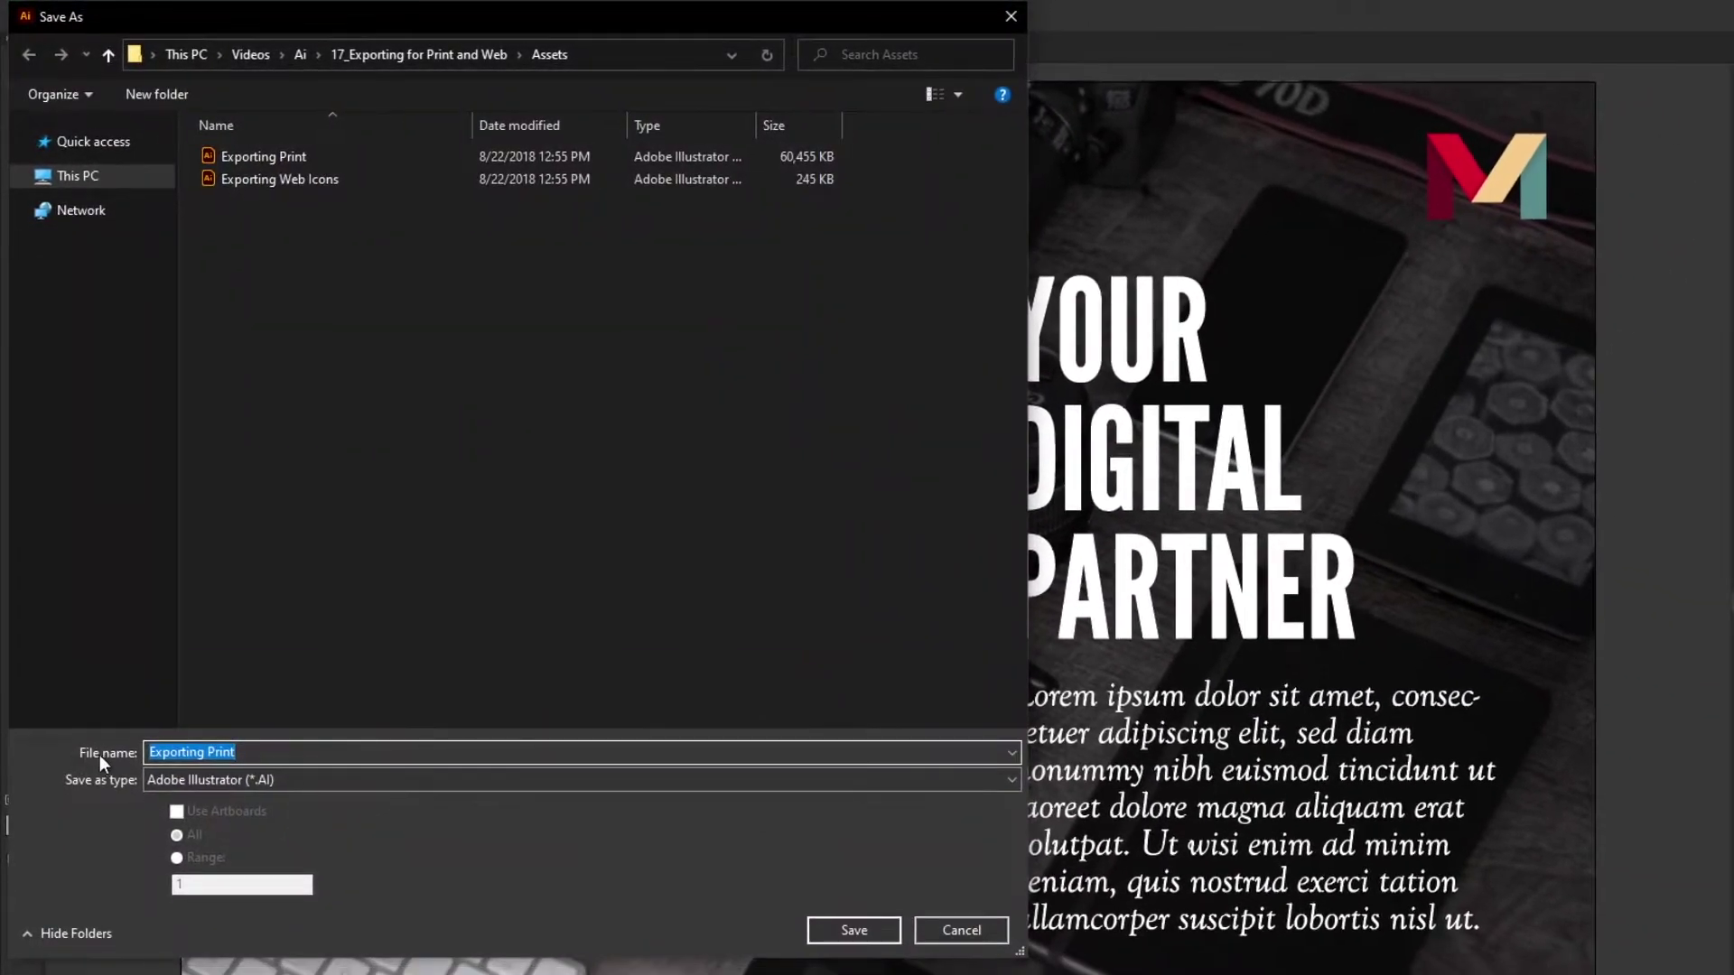
left_click(446, 778)
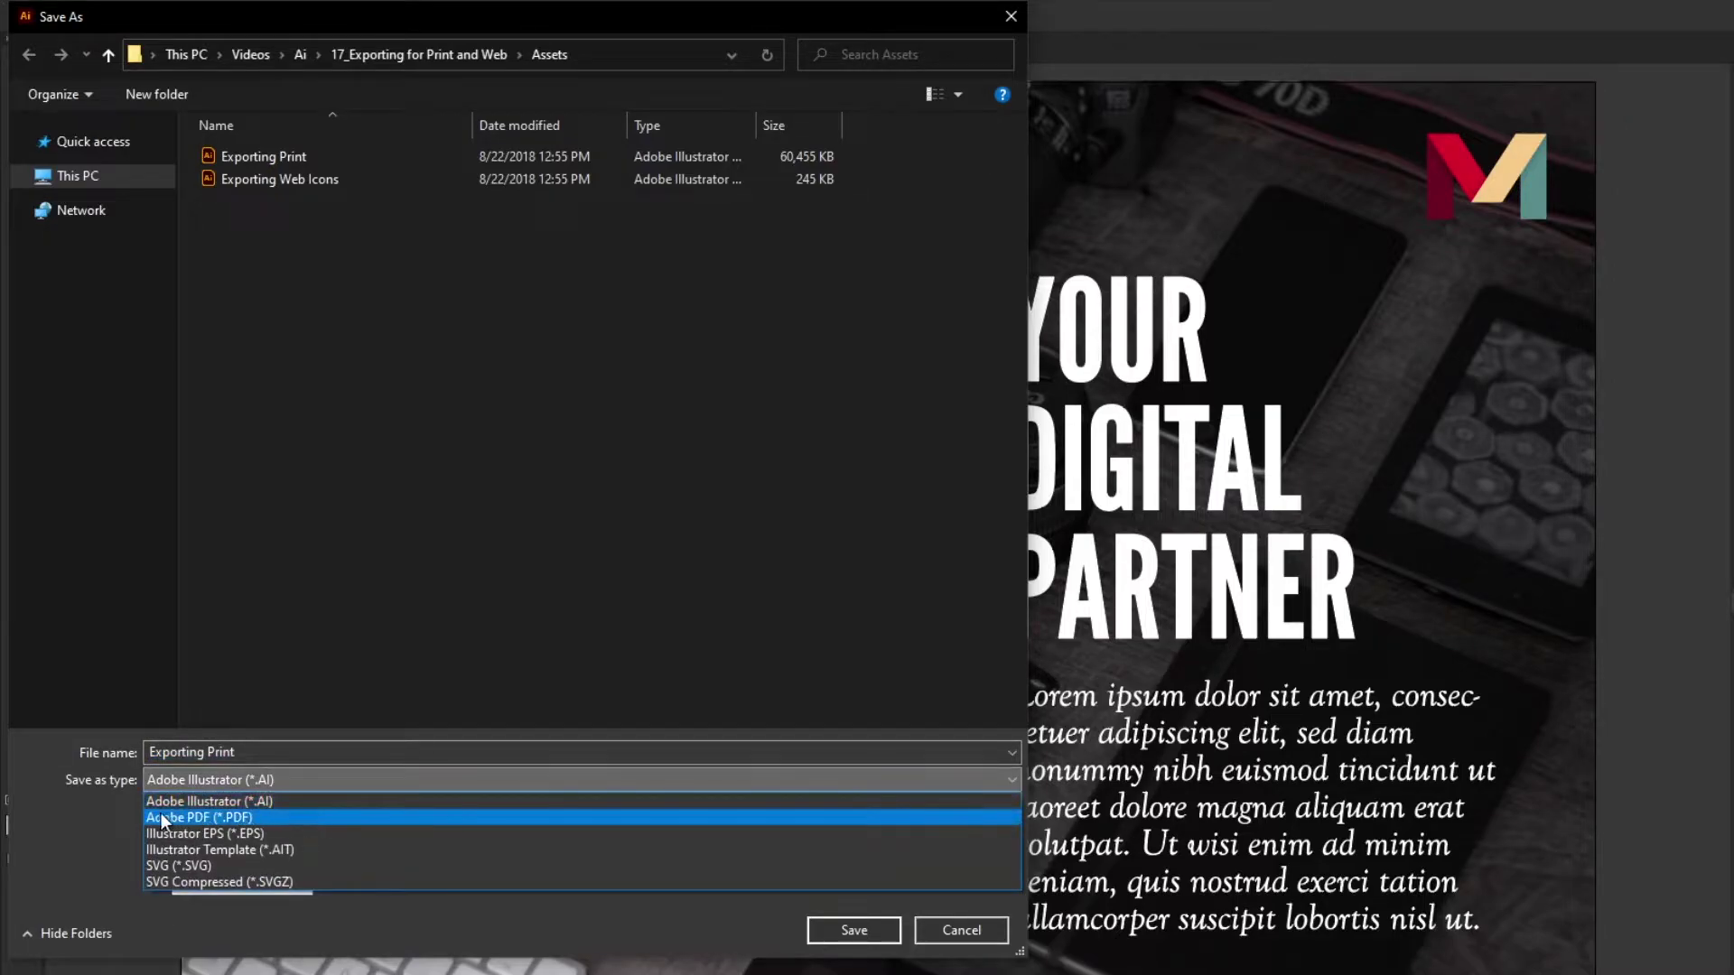
left_click(257, 818)
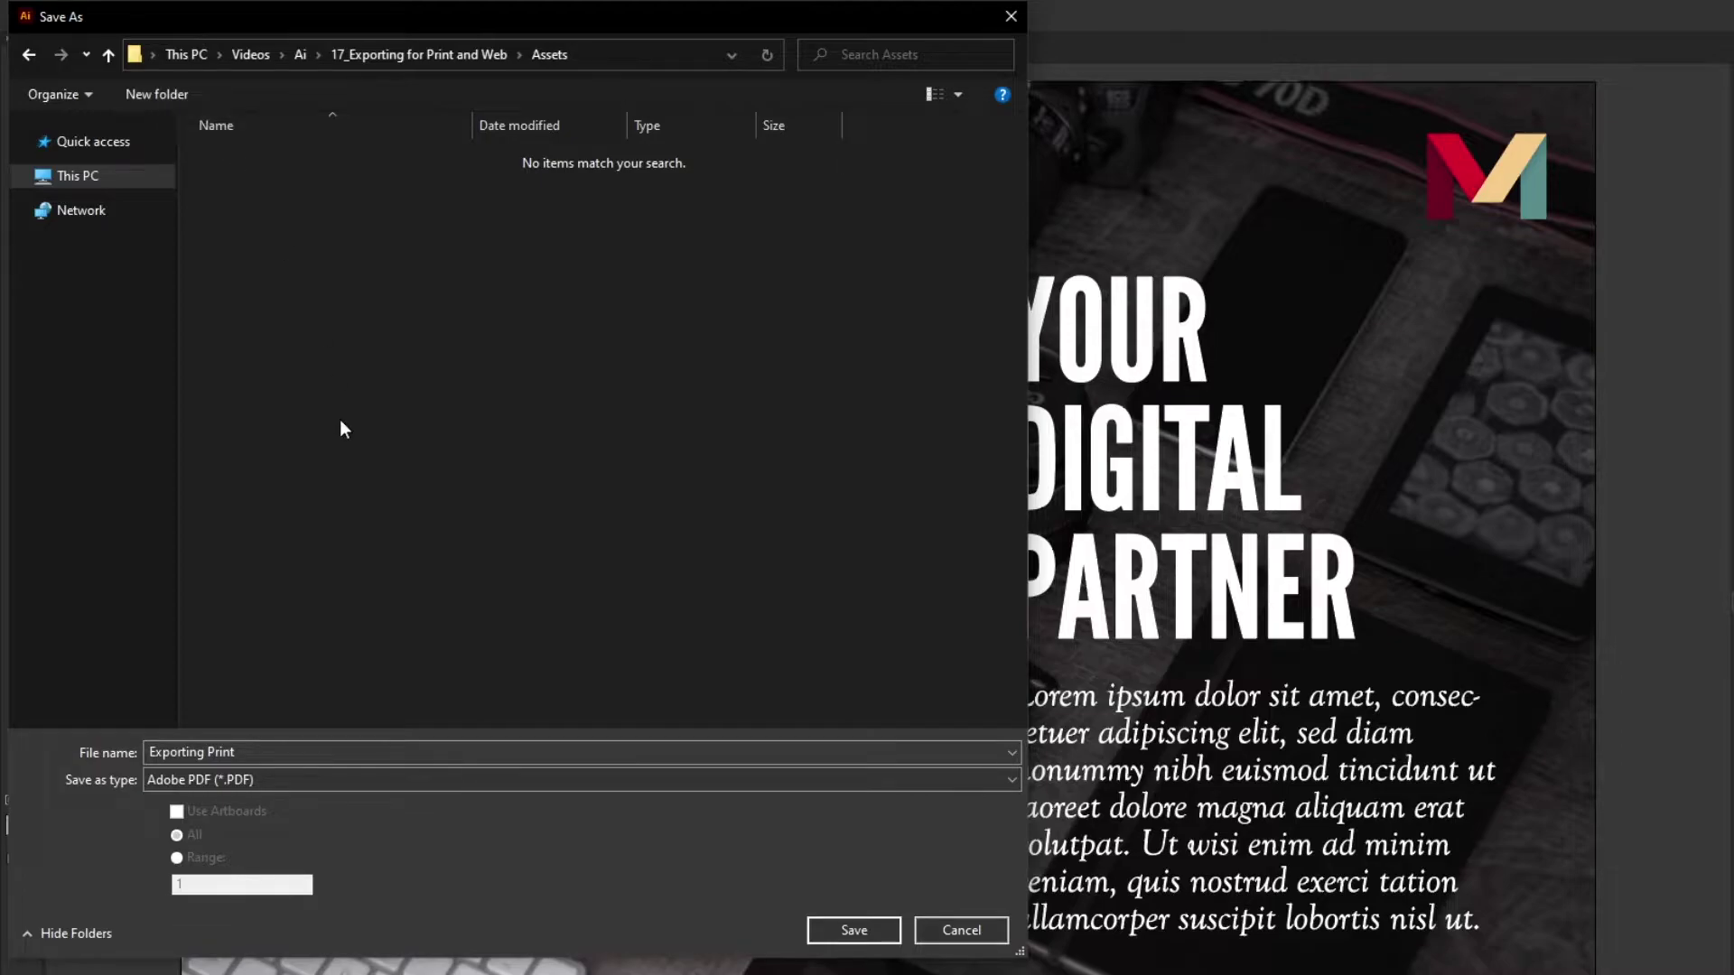
- Create a folder named Class files inside Assets and save the Exporting Print PDF into it
left_click(156, 94)
type("Class files")
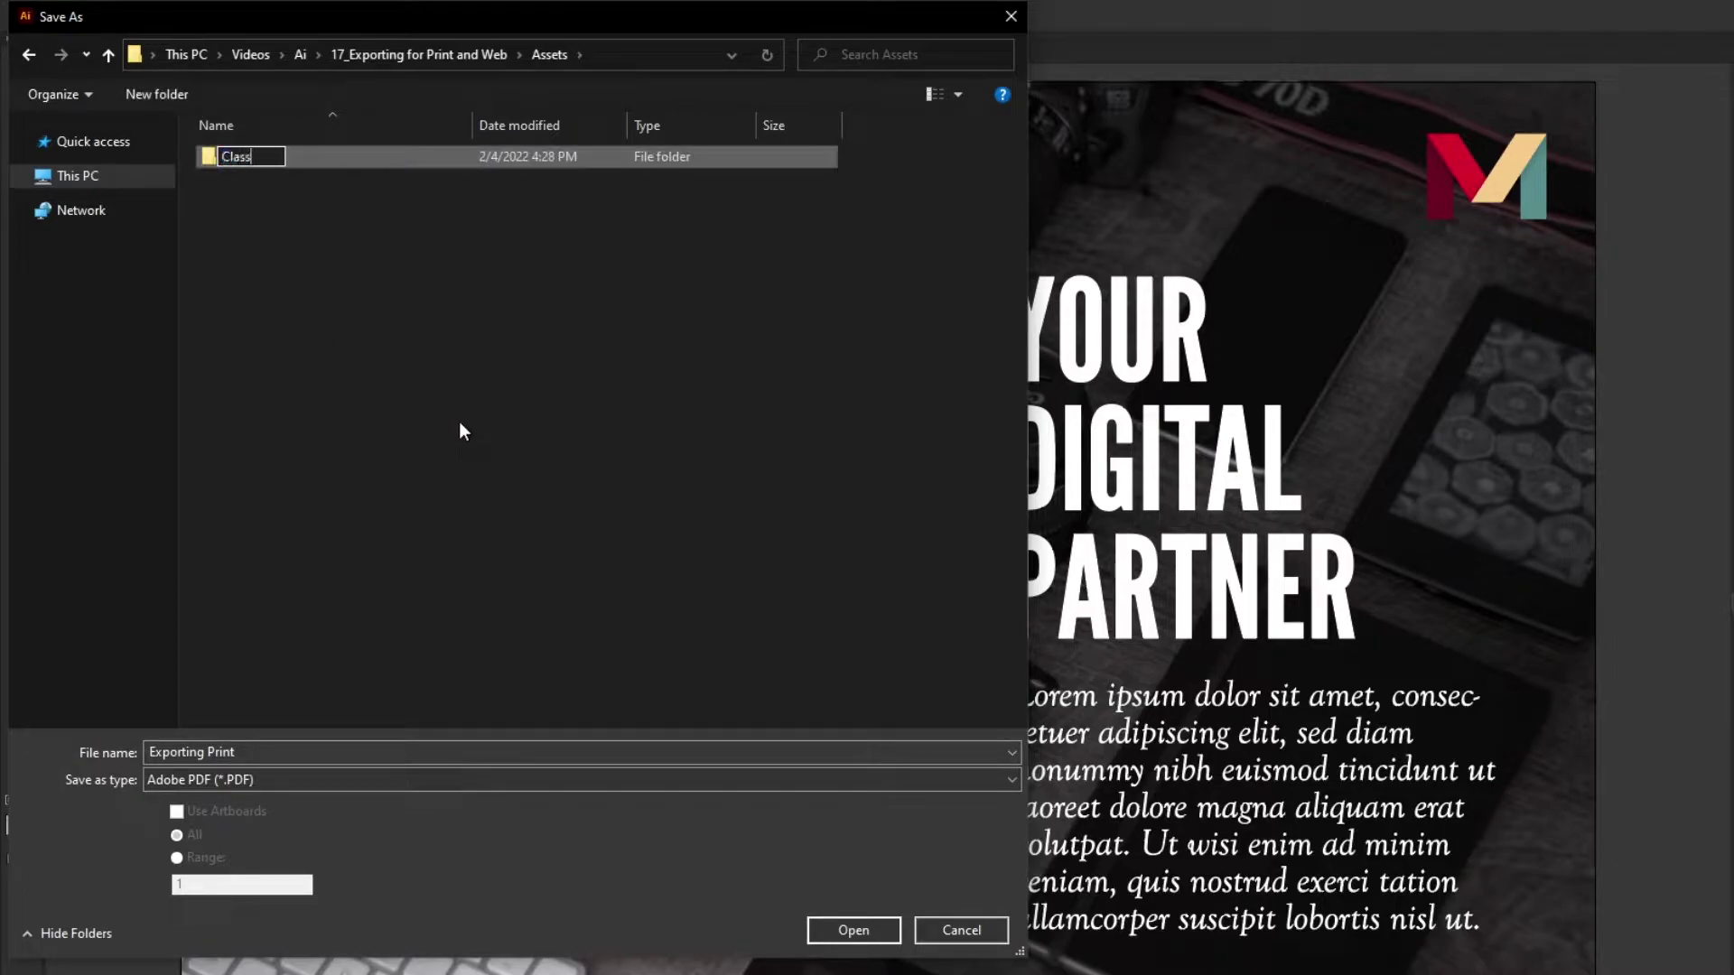
key("Return")
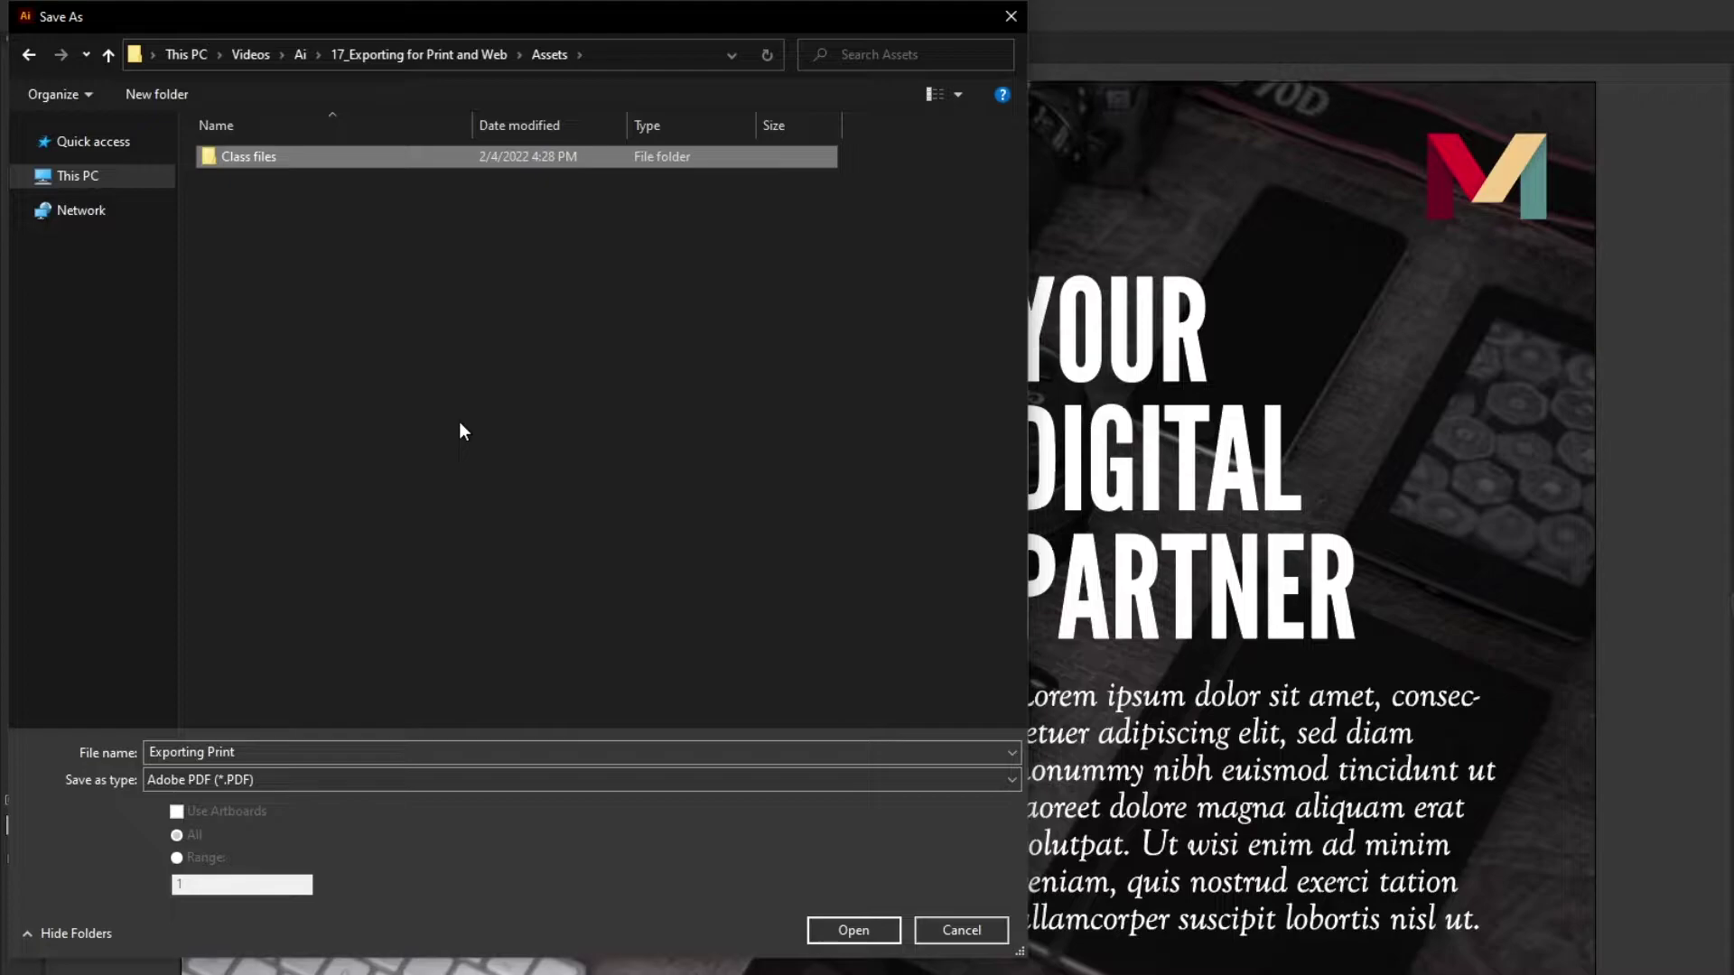
key("Return")
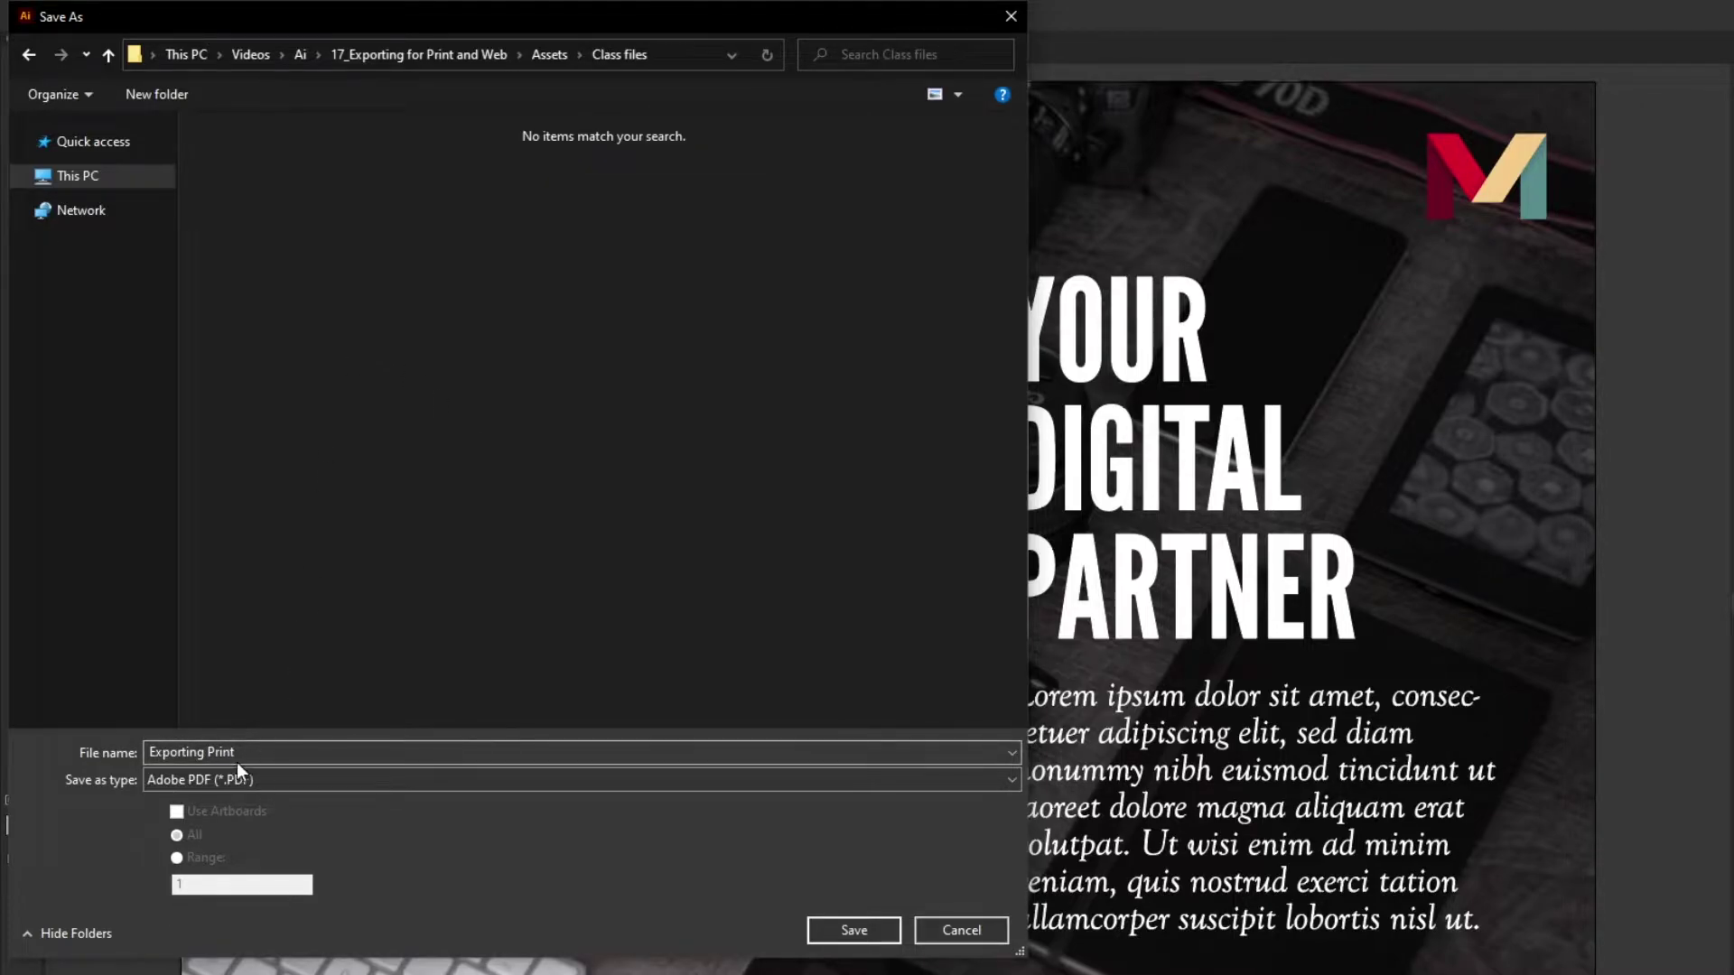
left_click(853, 930)
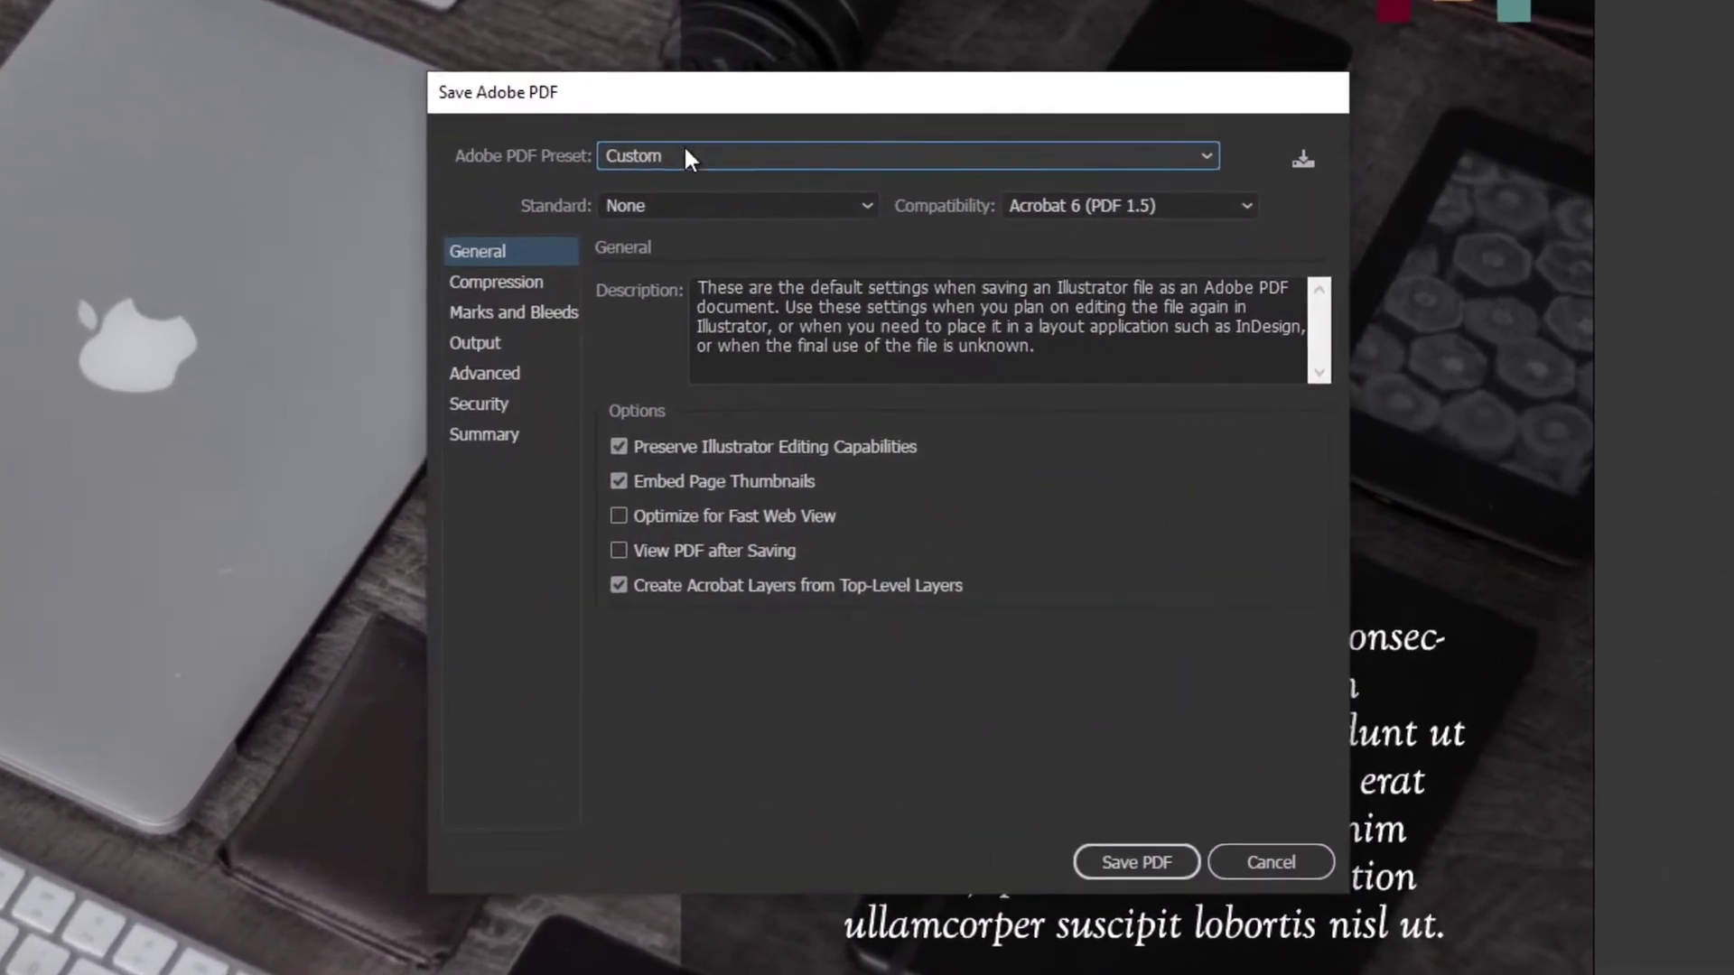
- Save the PDF with the High Quality Print preset and Preserve Illustrator Editing Capabilities turned off, accepting the editing warning
left_click(717, 172)
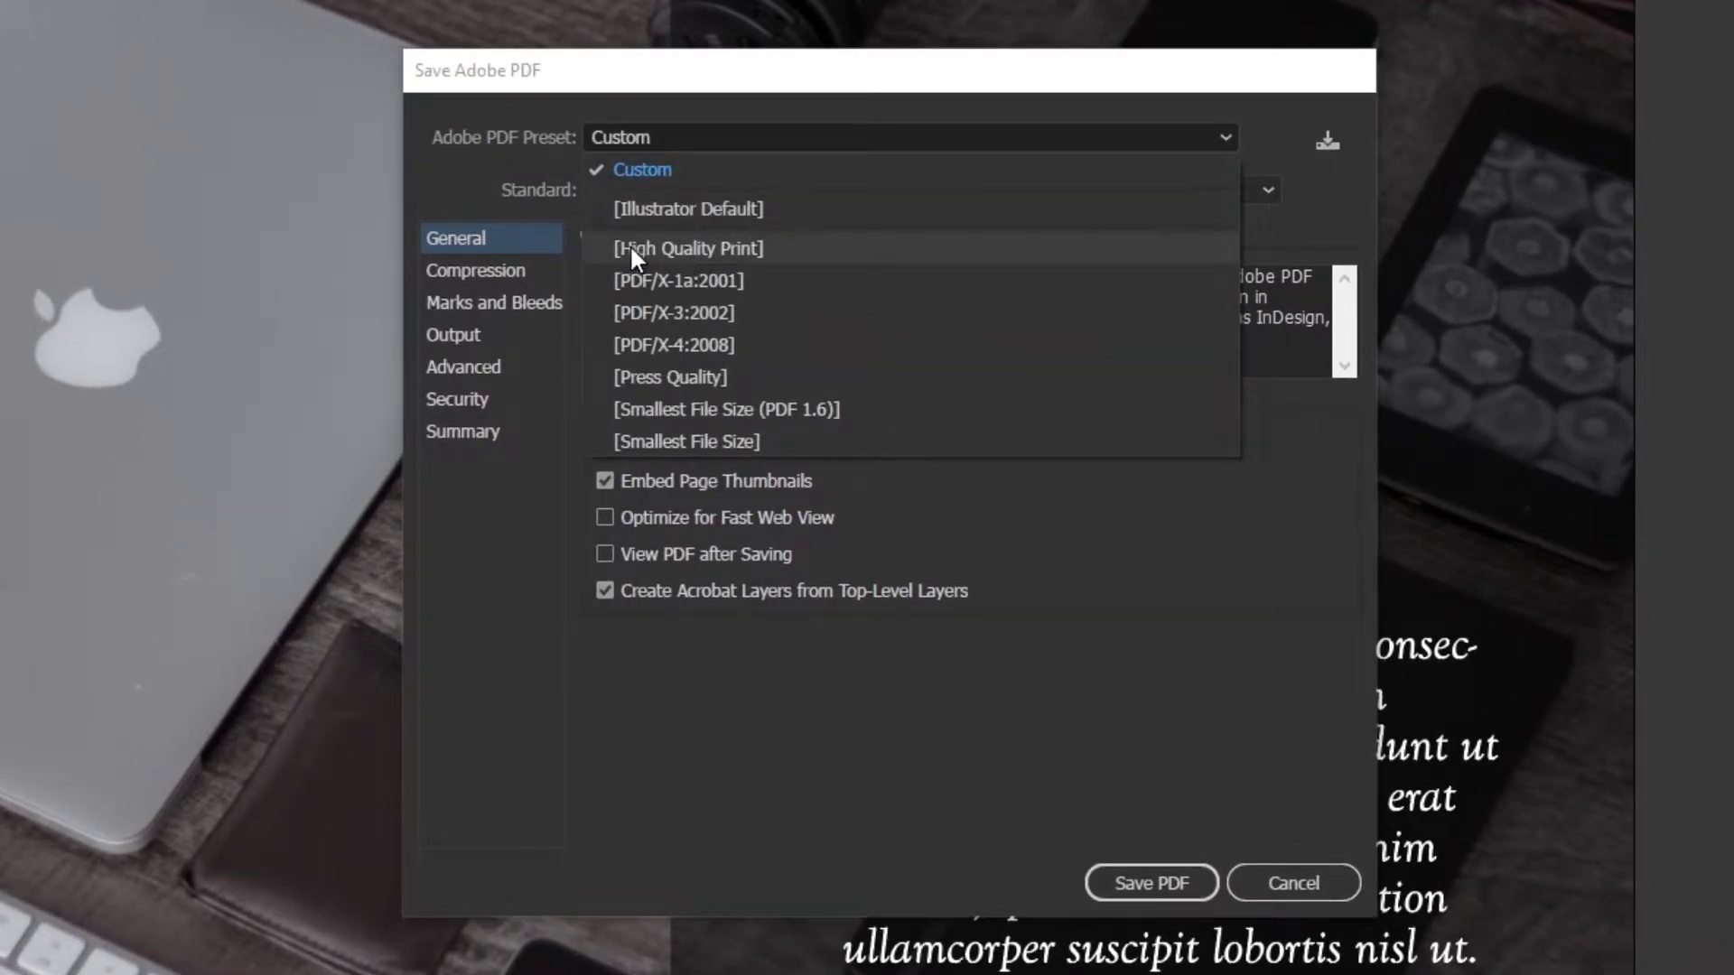
left_click(755, 258)
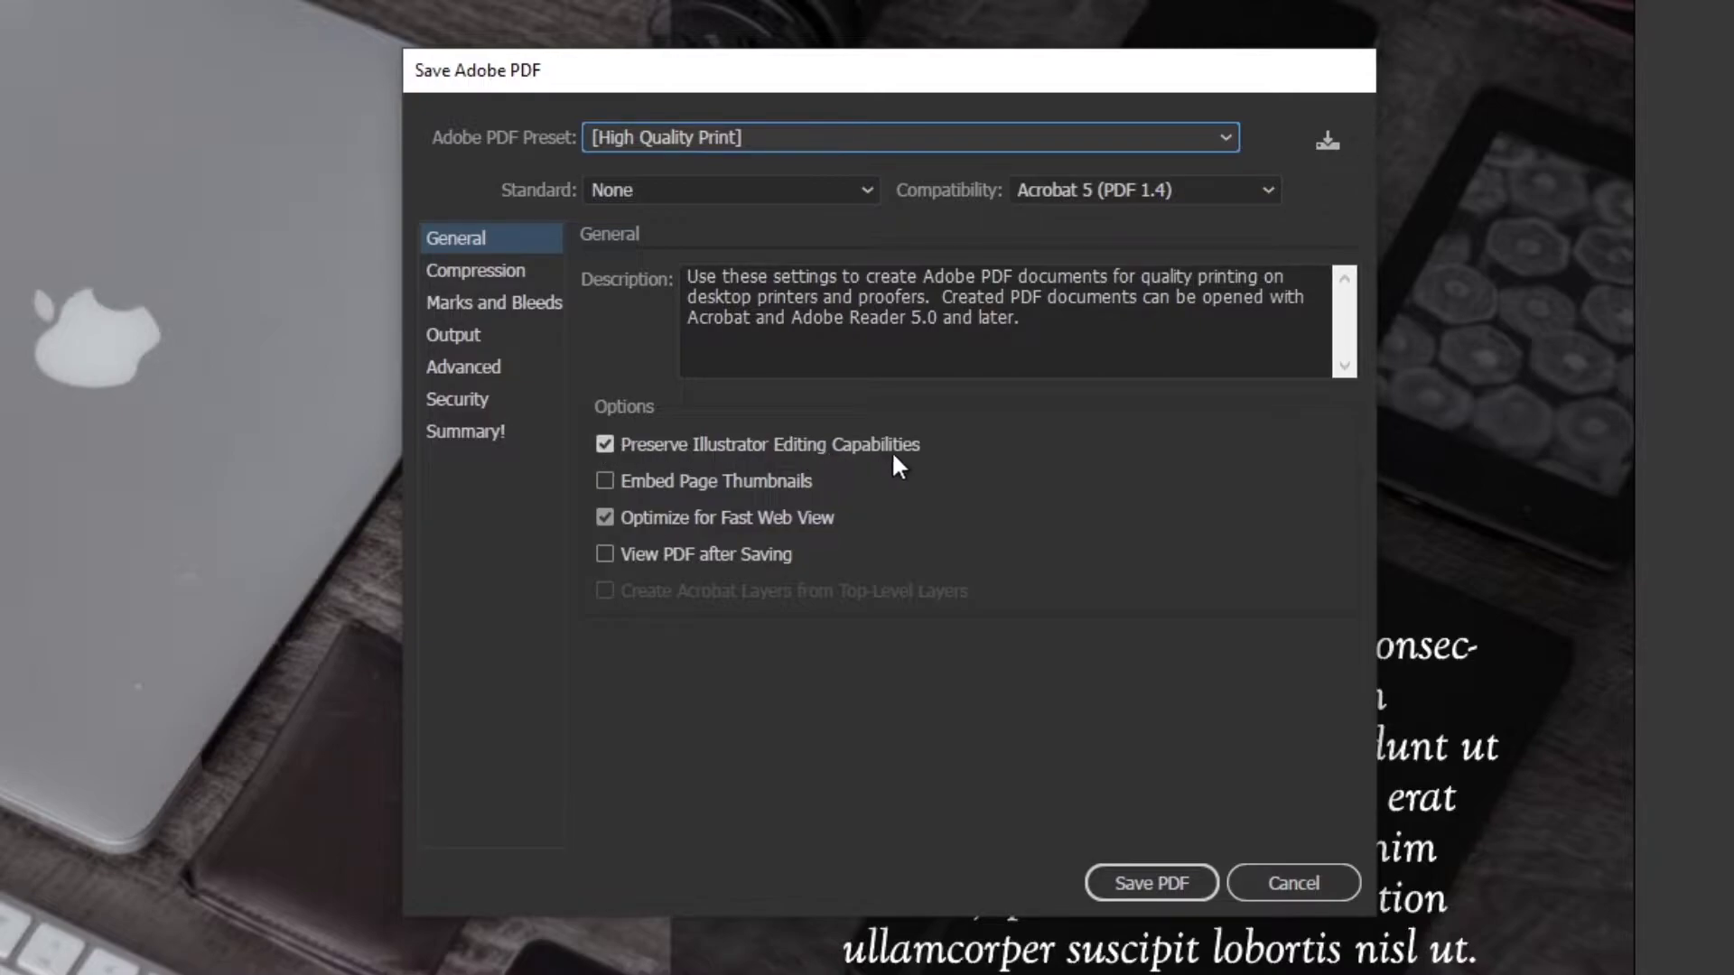
left_click(605, 444)
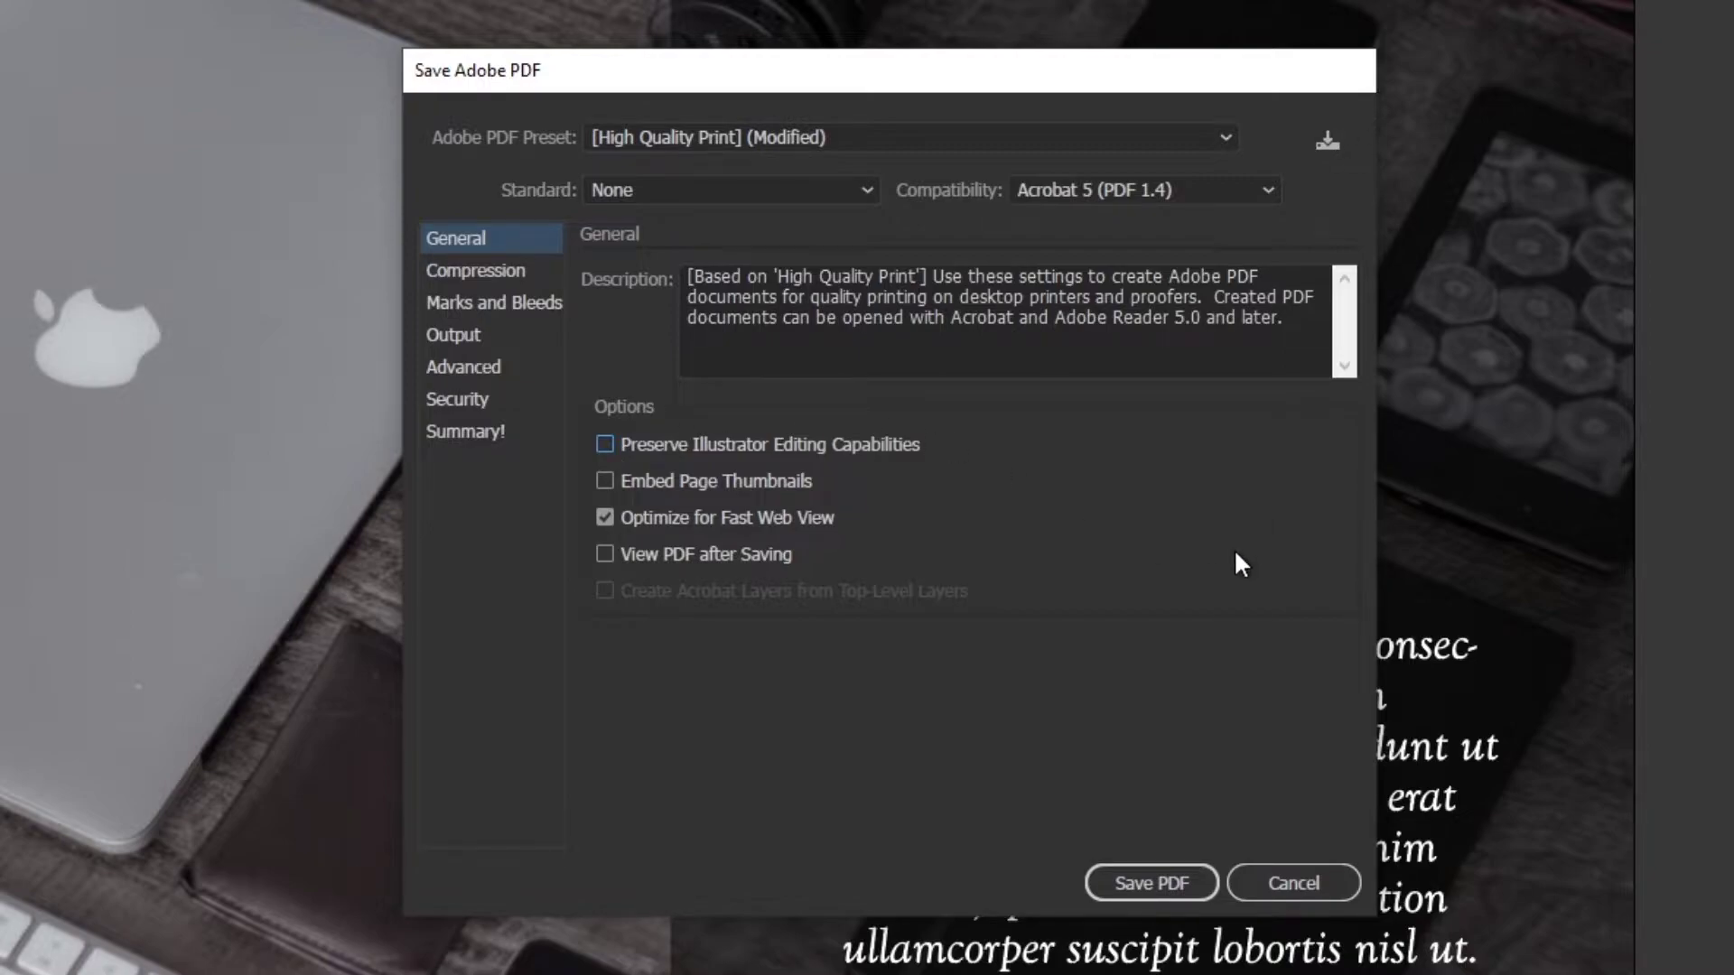
left_click(793, 140)
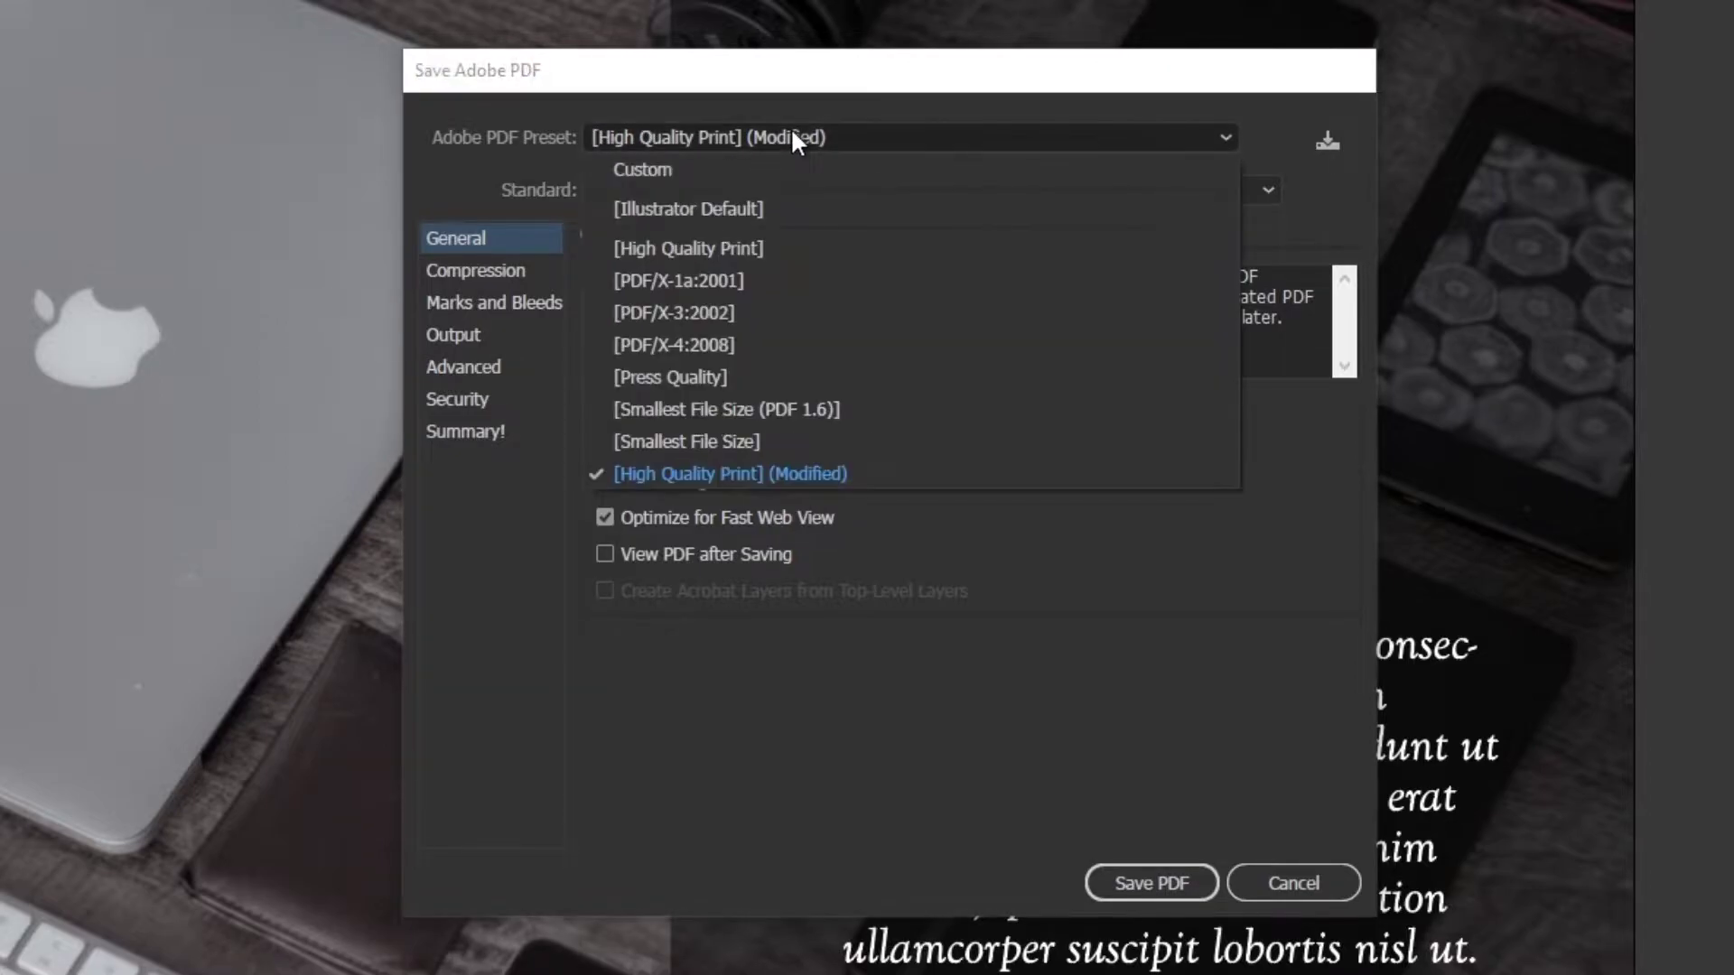
left_click(793, 138)
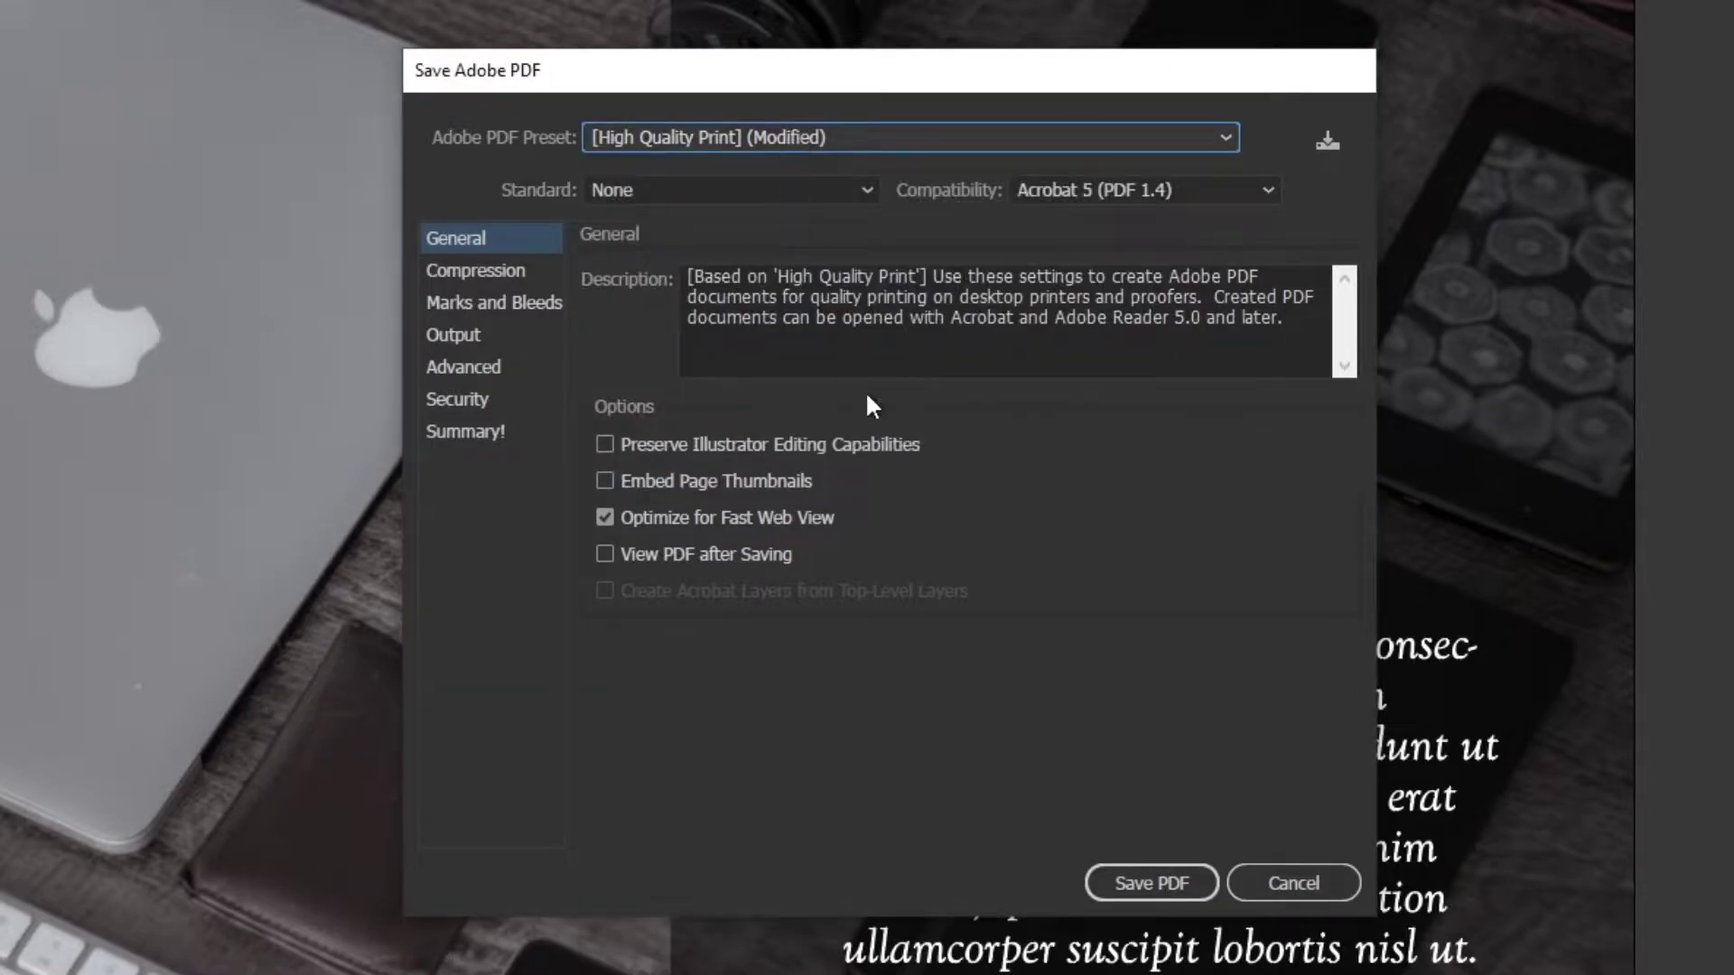
left_click(1161, 882)
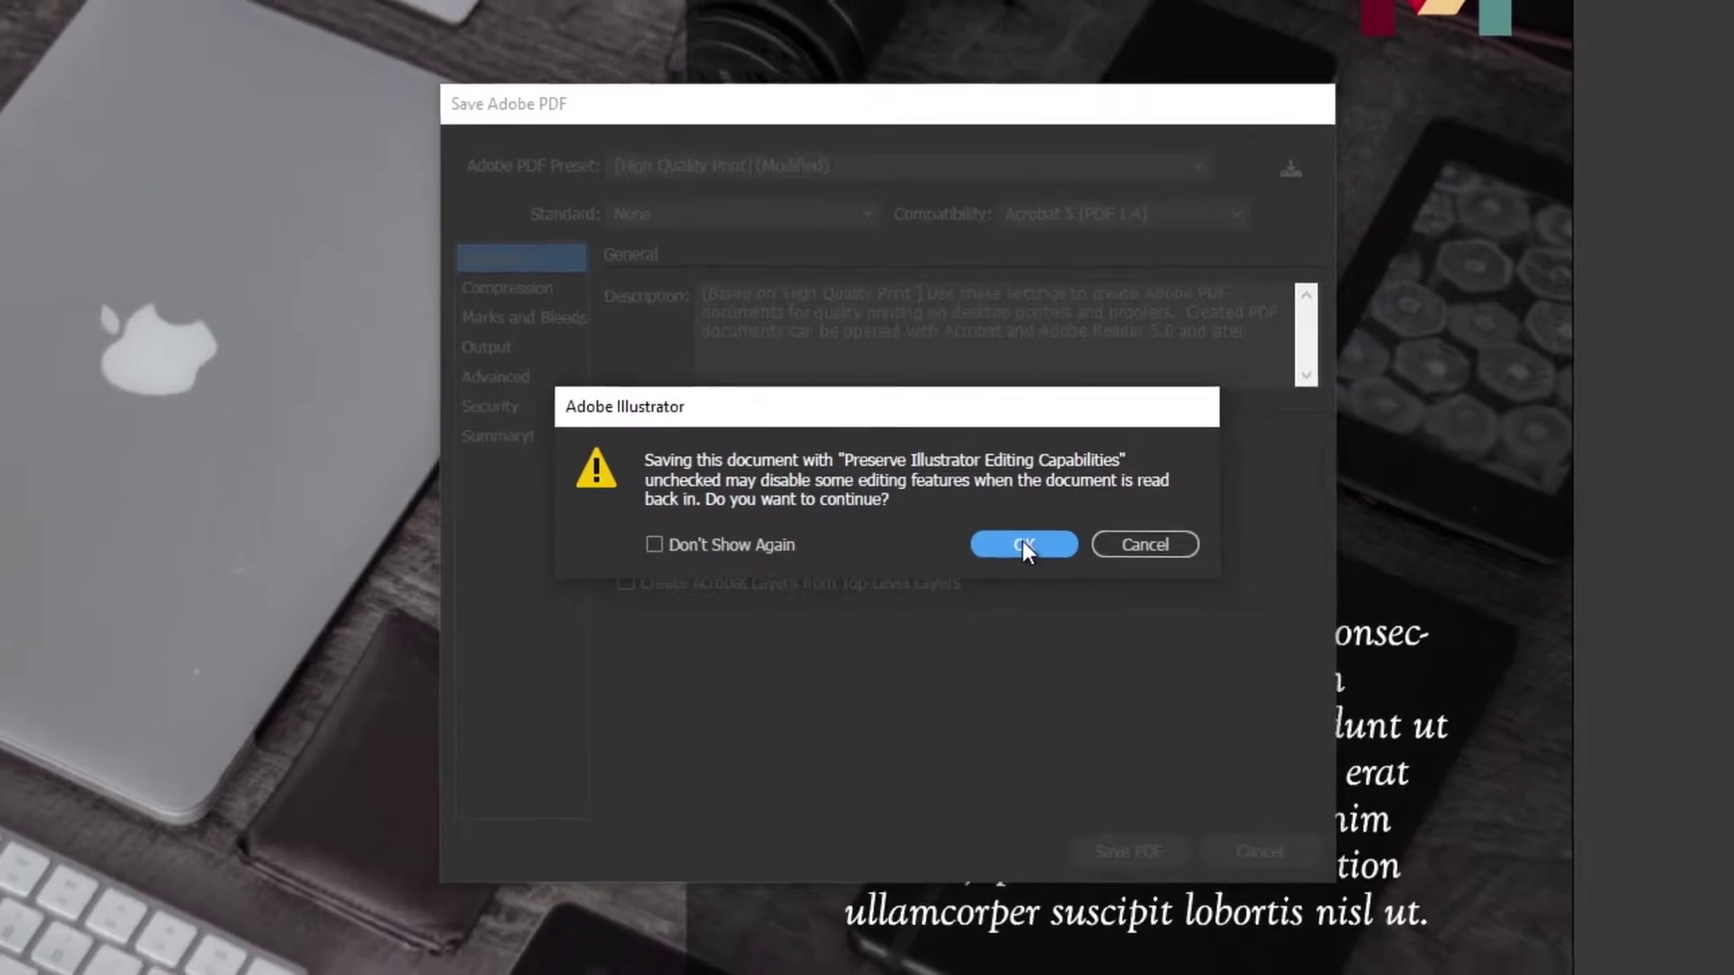
left_click(1035, 546)
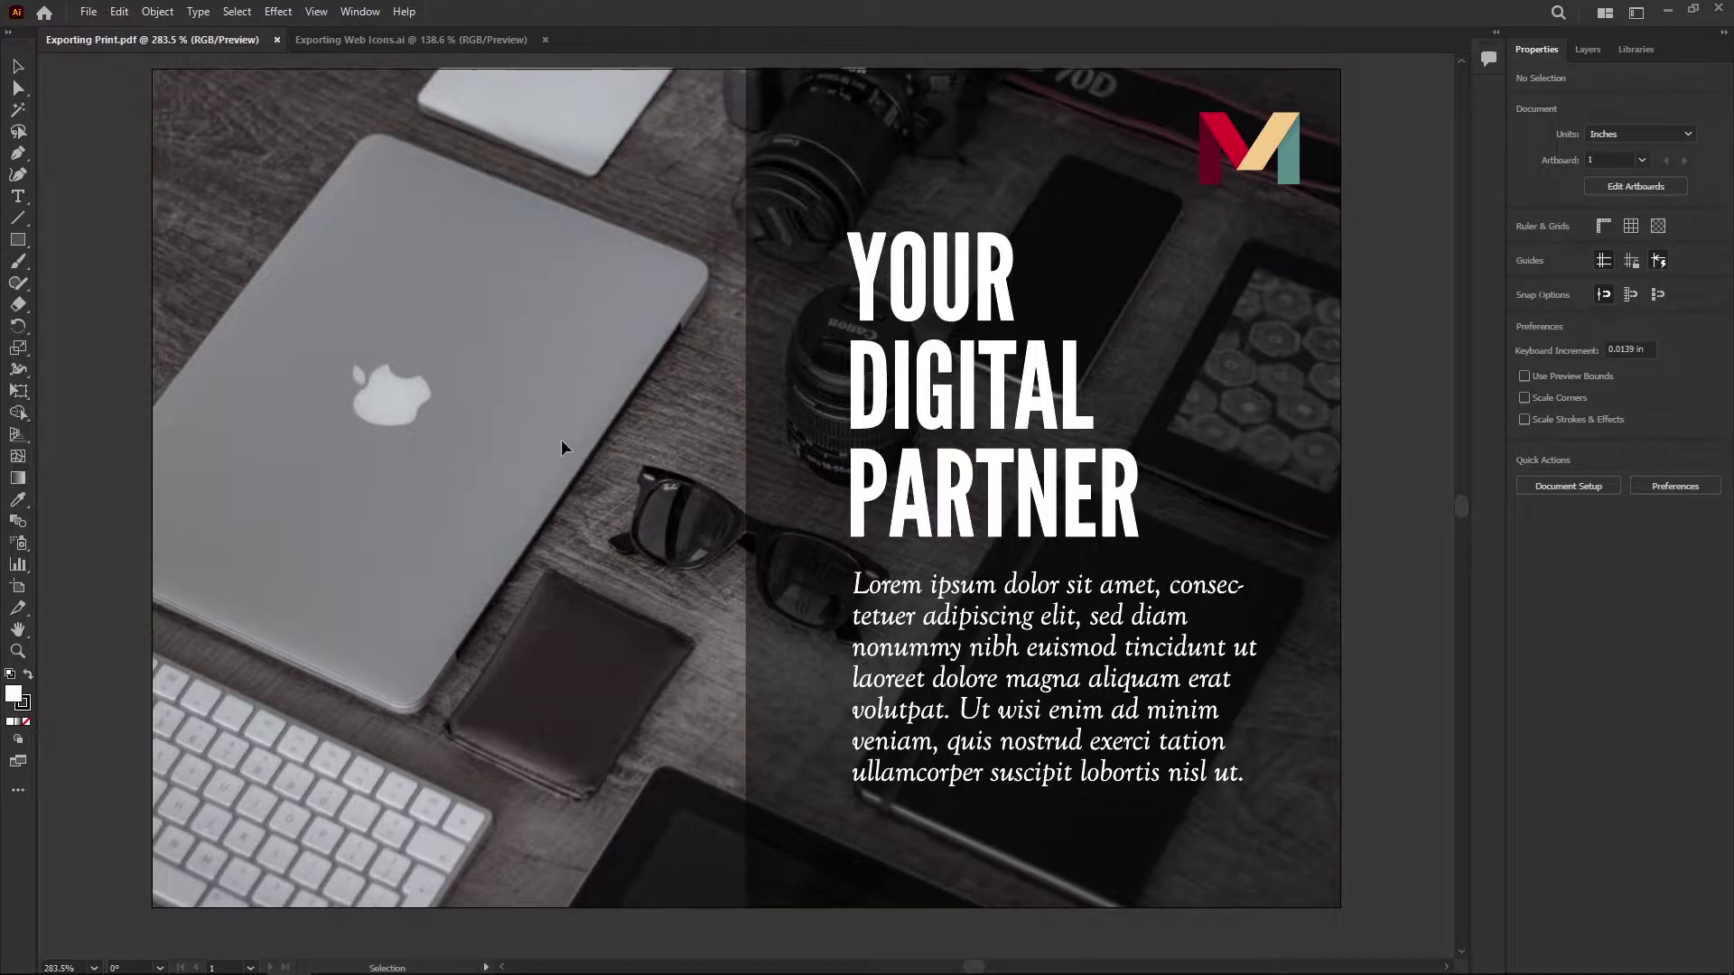
- Switch to File Explorer and check the exported PDF's file size in Class files, using the details view with Size placed beside Name
key("alt+Tab")
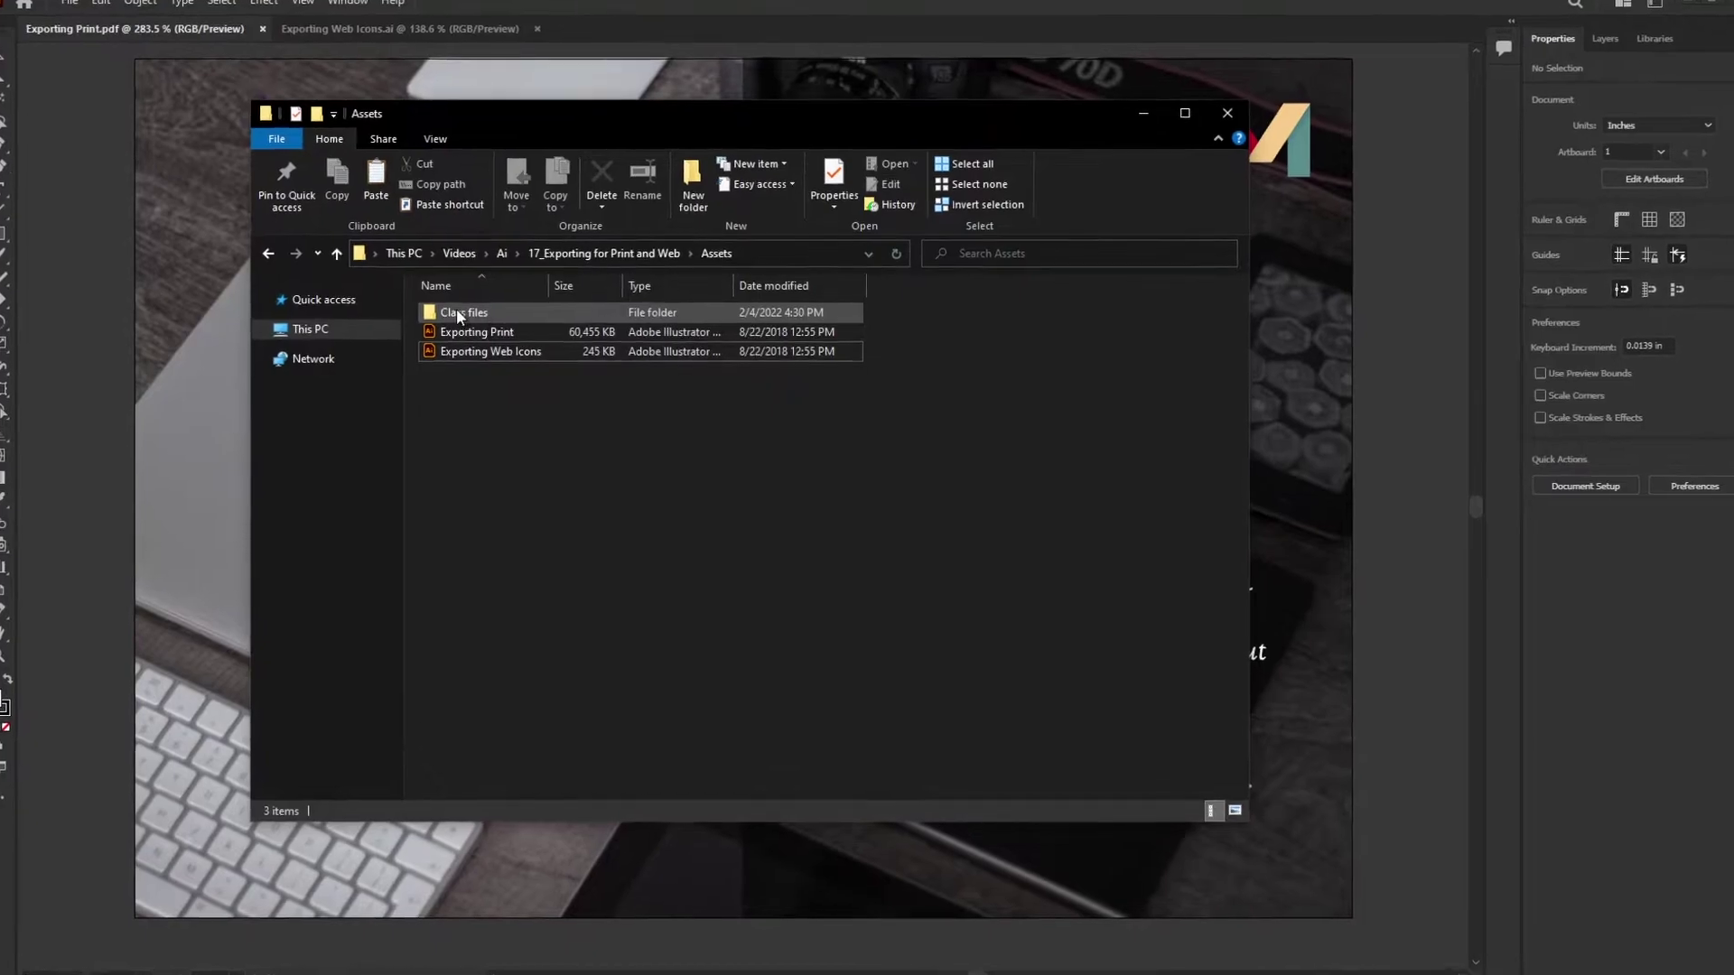
double_click(460, 313)
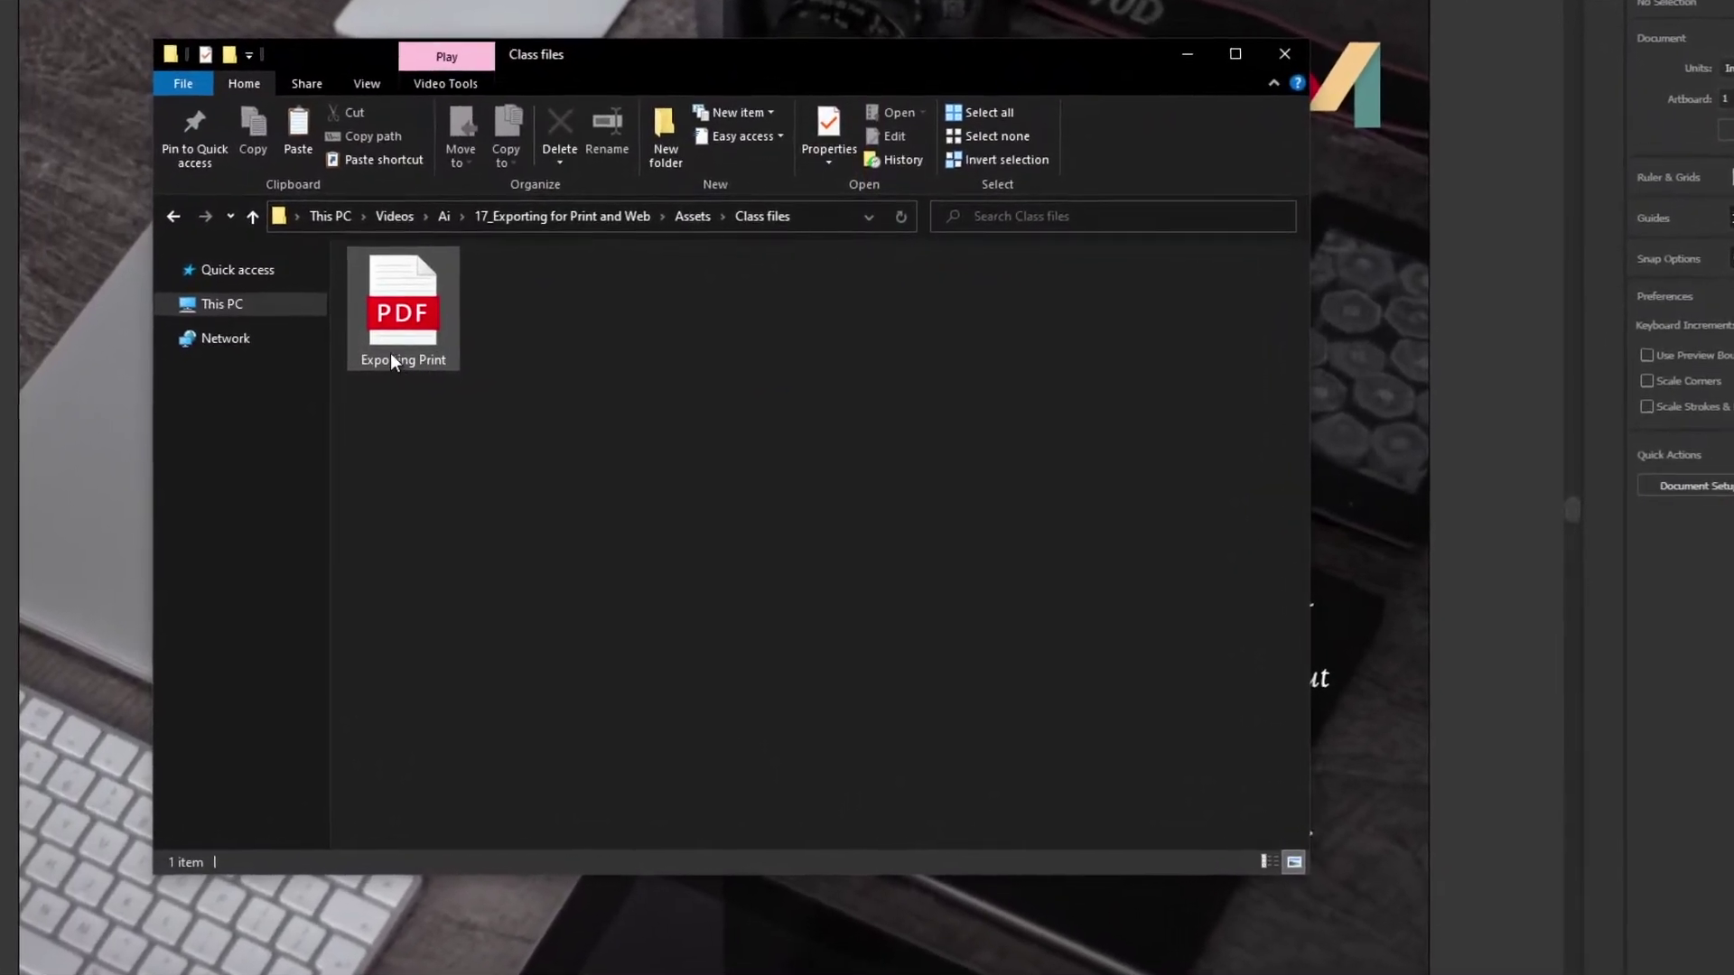
left_click(1268, 861)
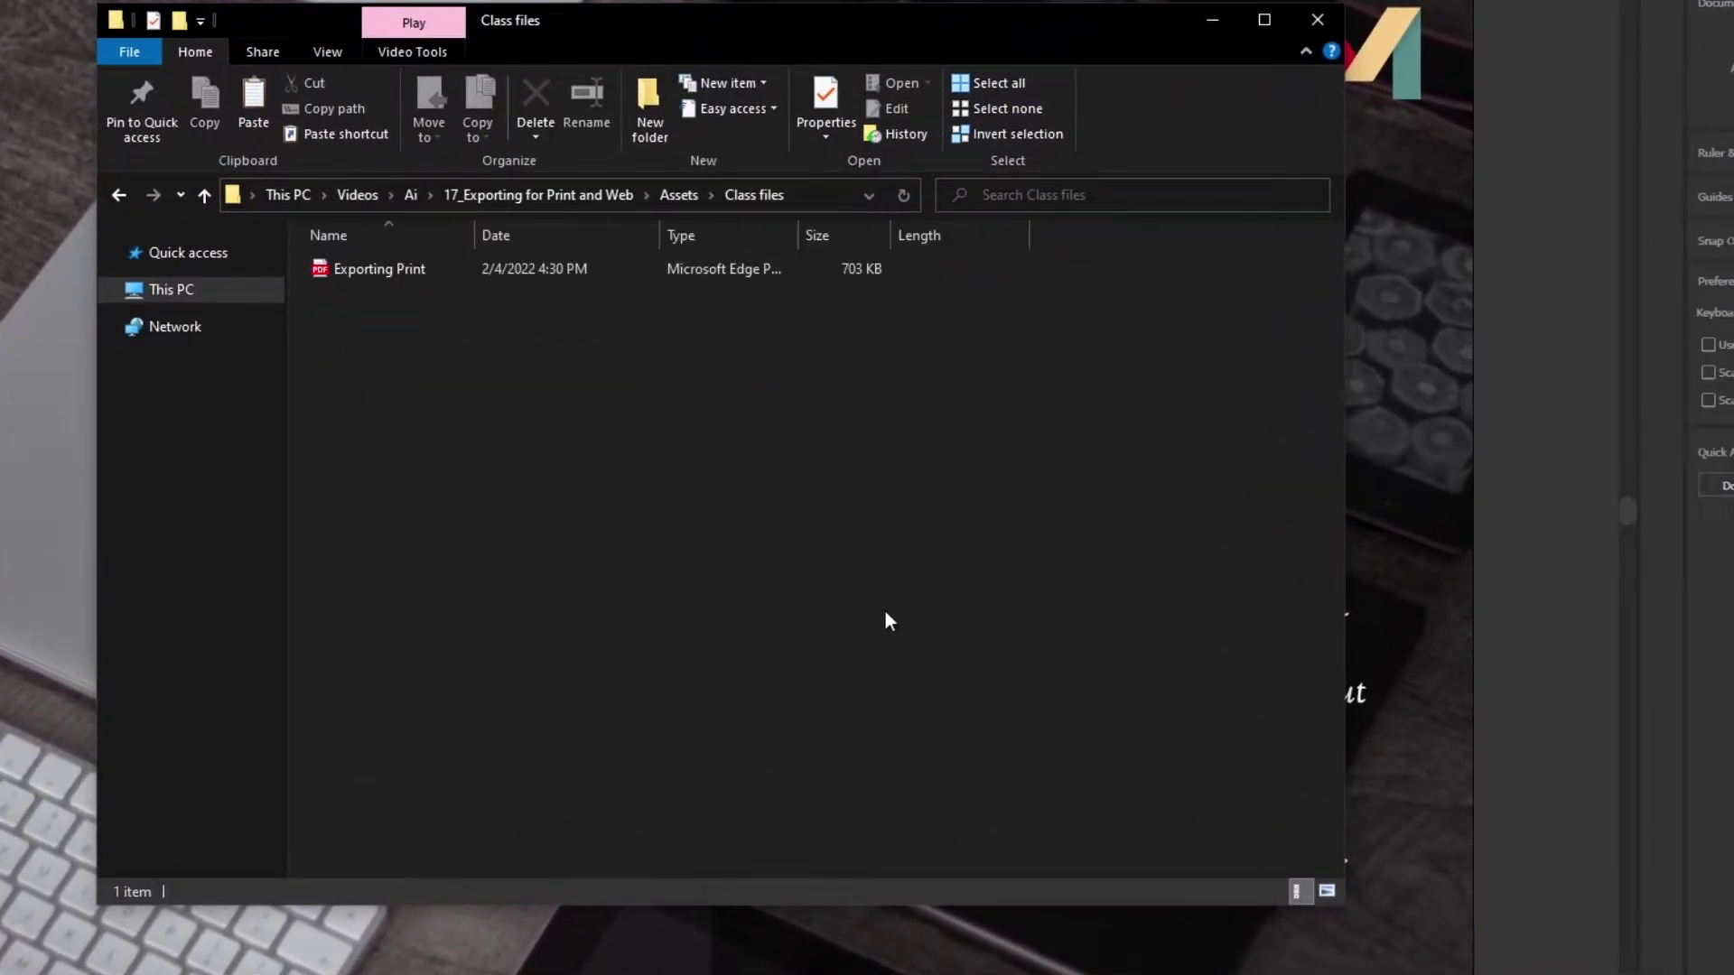
left_click_drag(823, 235, 434, 234)
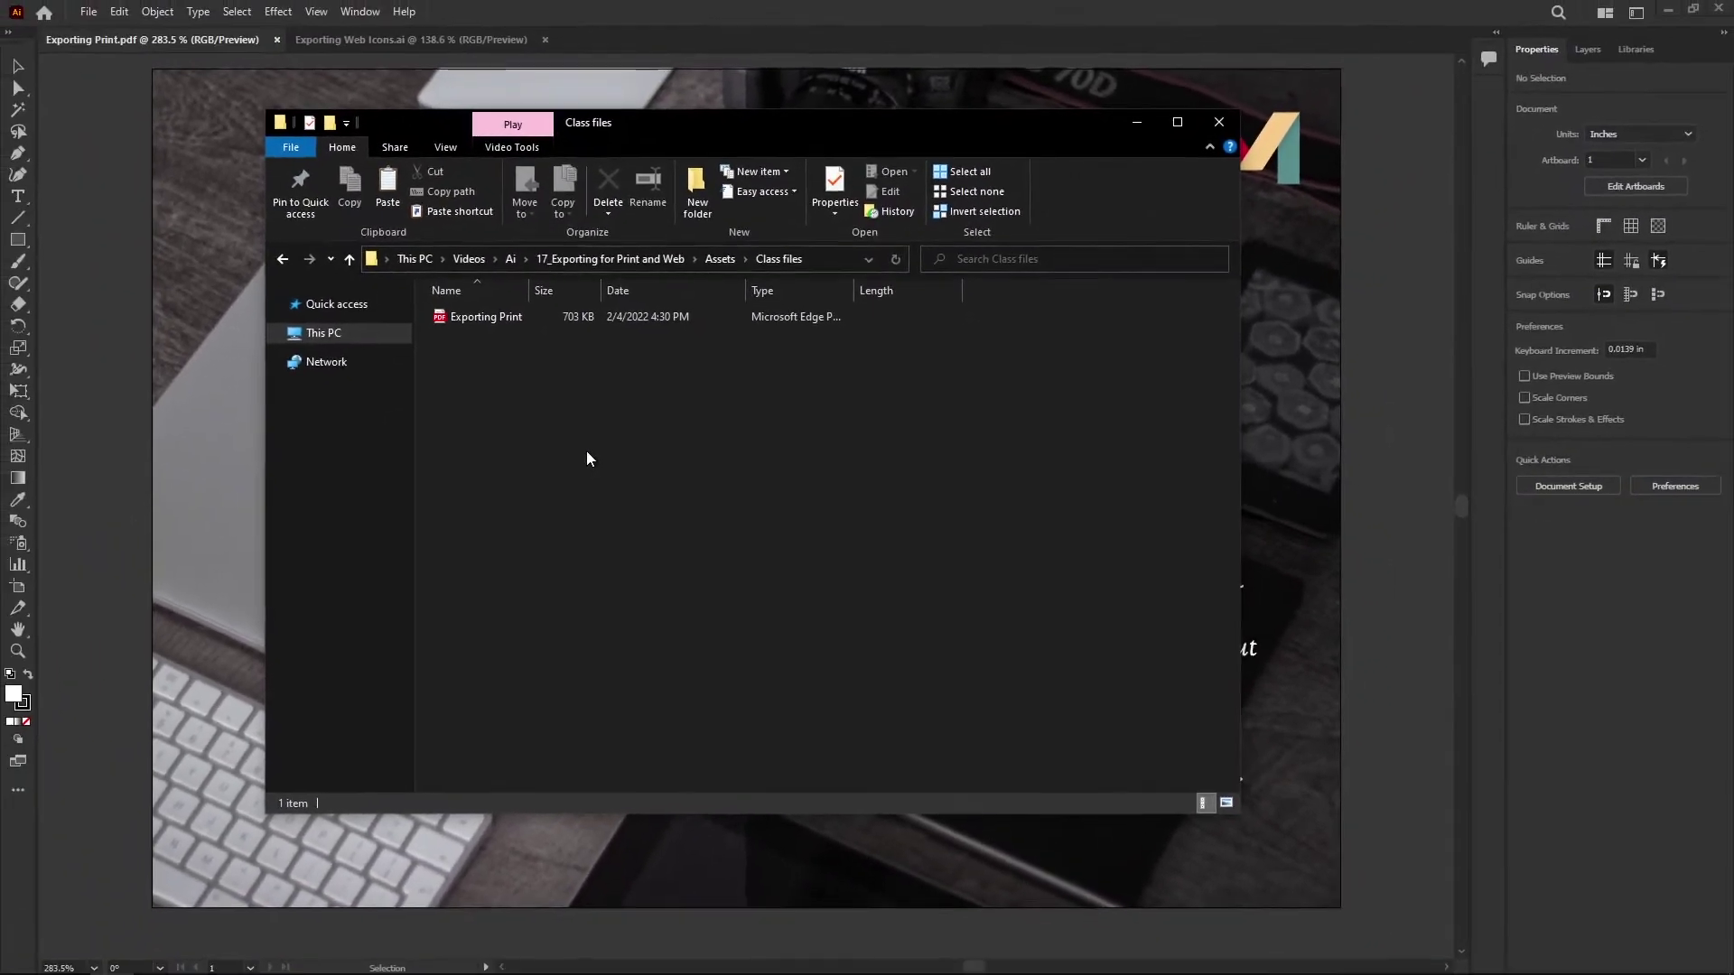
left_click(1137, 121)
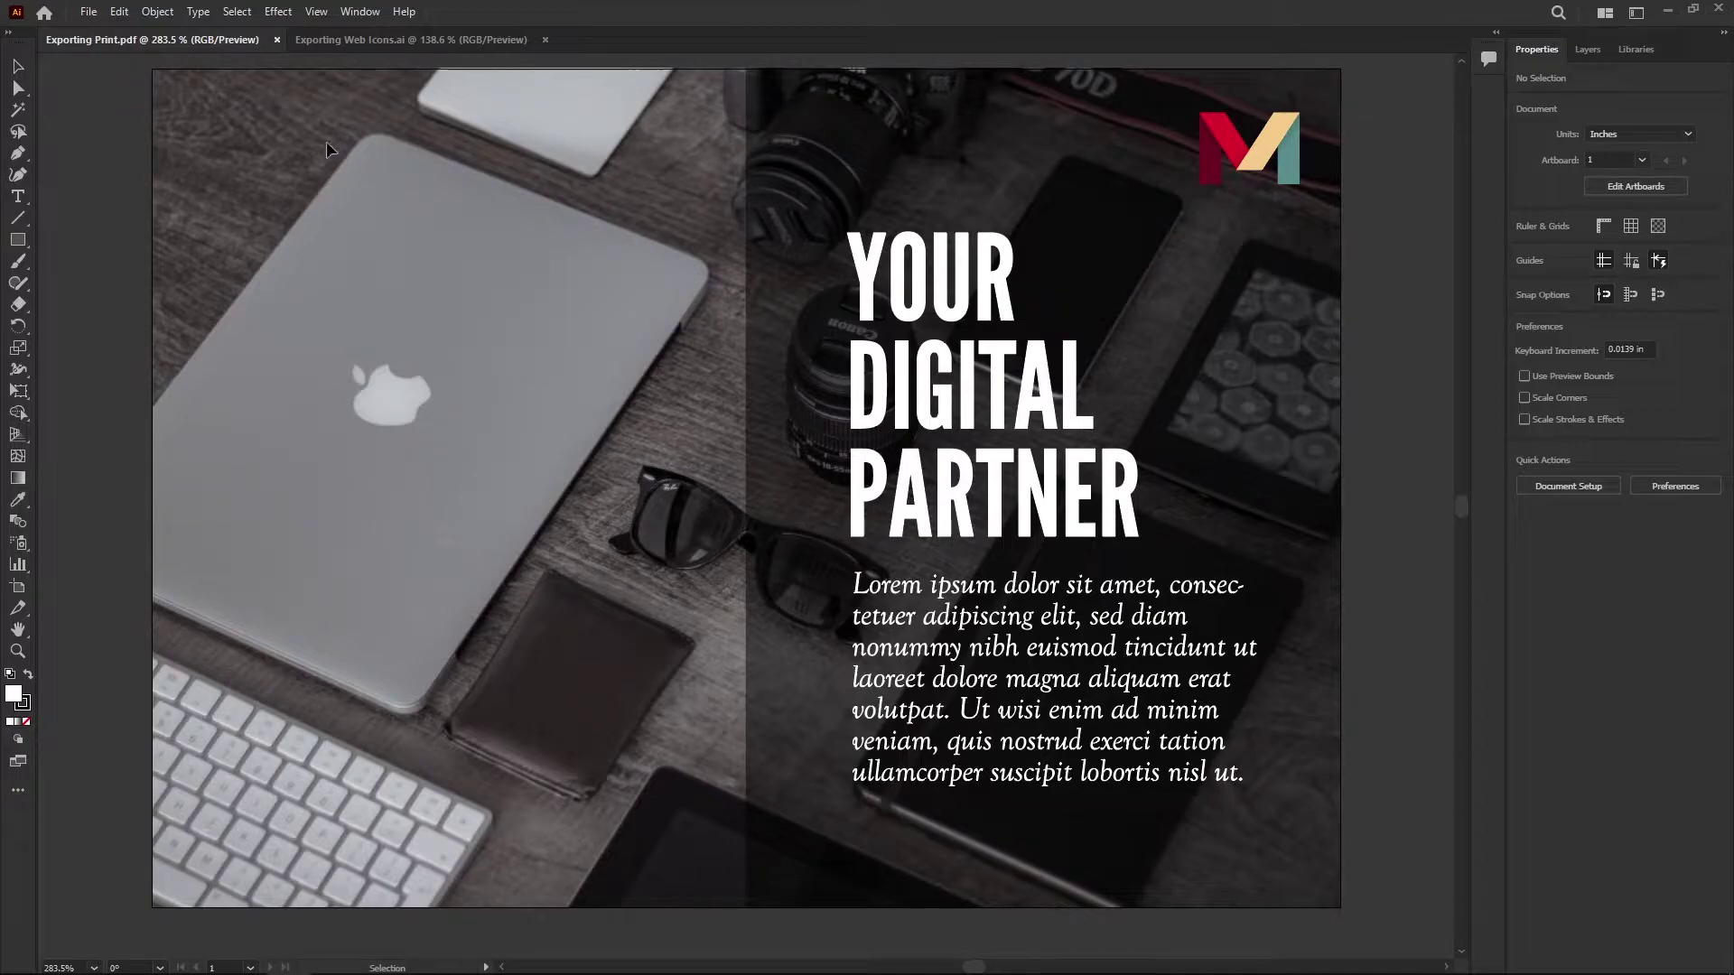
- Save another PDF named Exporting Print V2 in Class files with Preserve Illustrator Editing Capabilities turned on
left_click(89, 12)
left_click(201, 197)
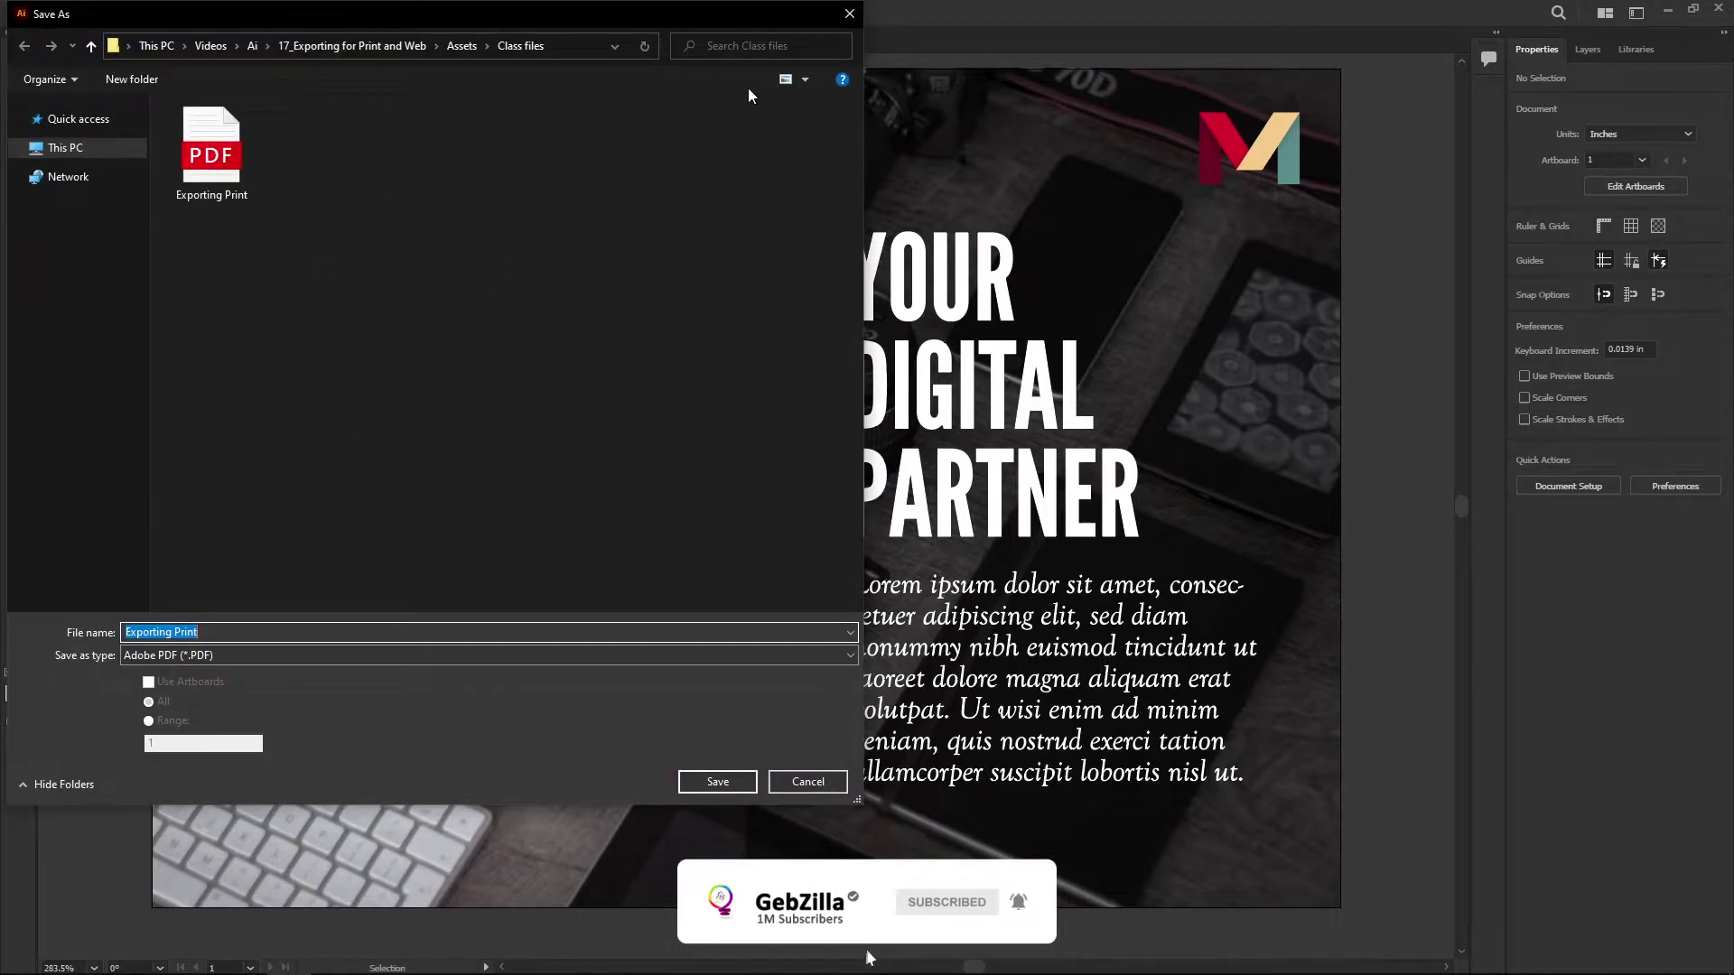
left_click(785, 79)
left_click(265, 632)
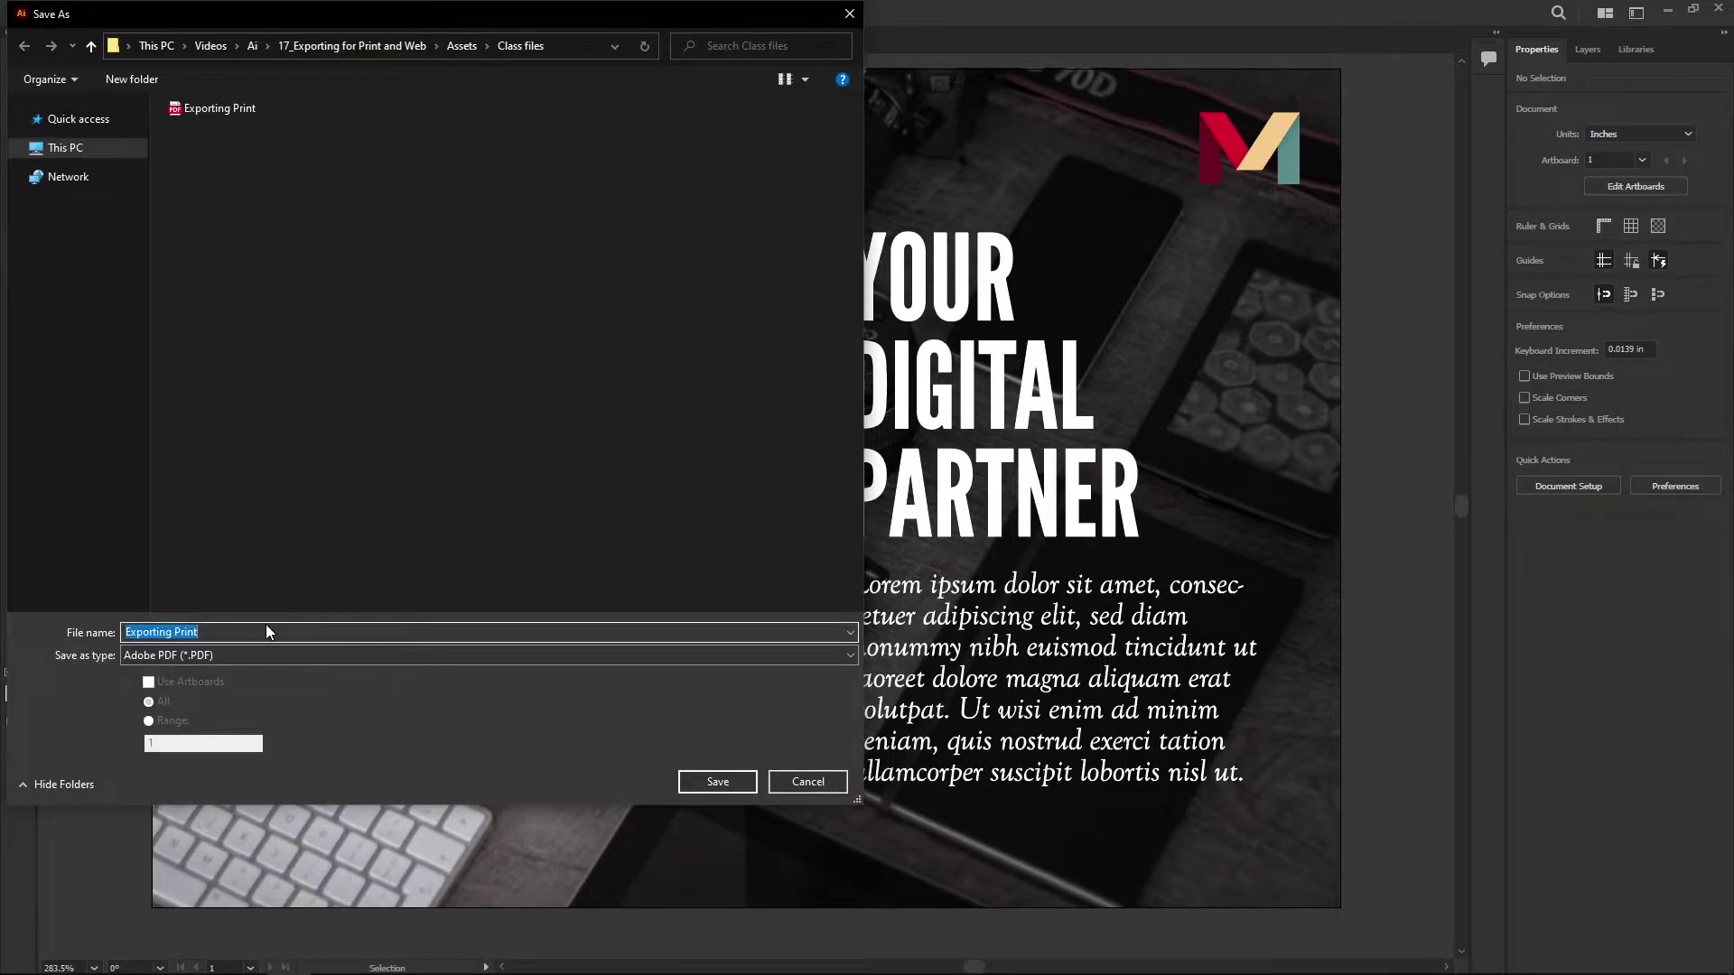
key("End")
type("V2")
left_click(692, 783)
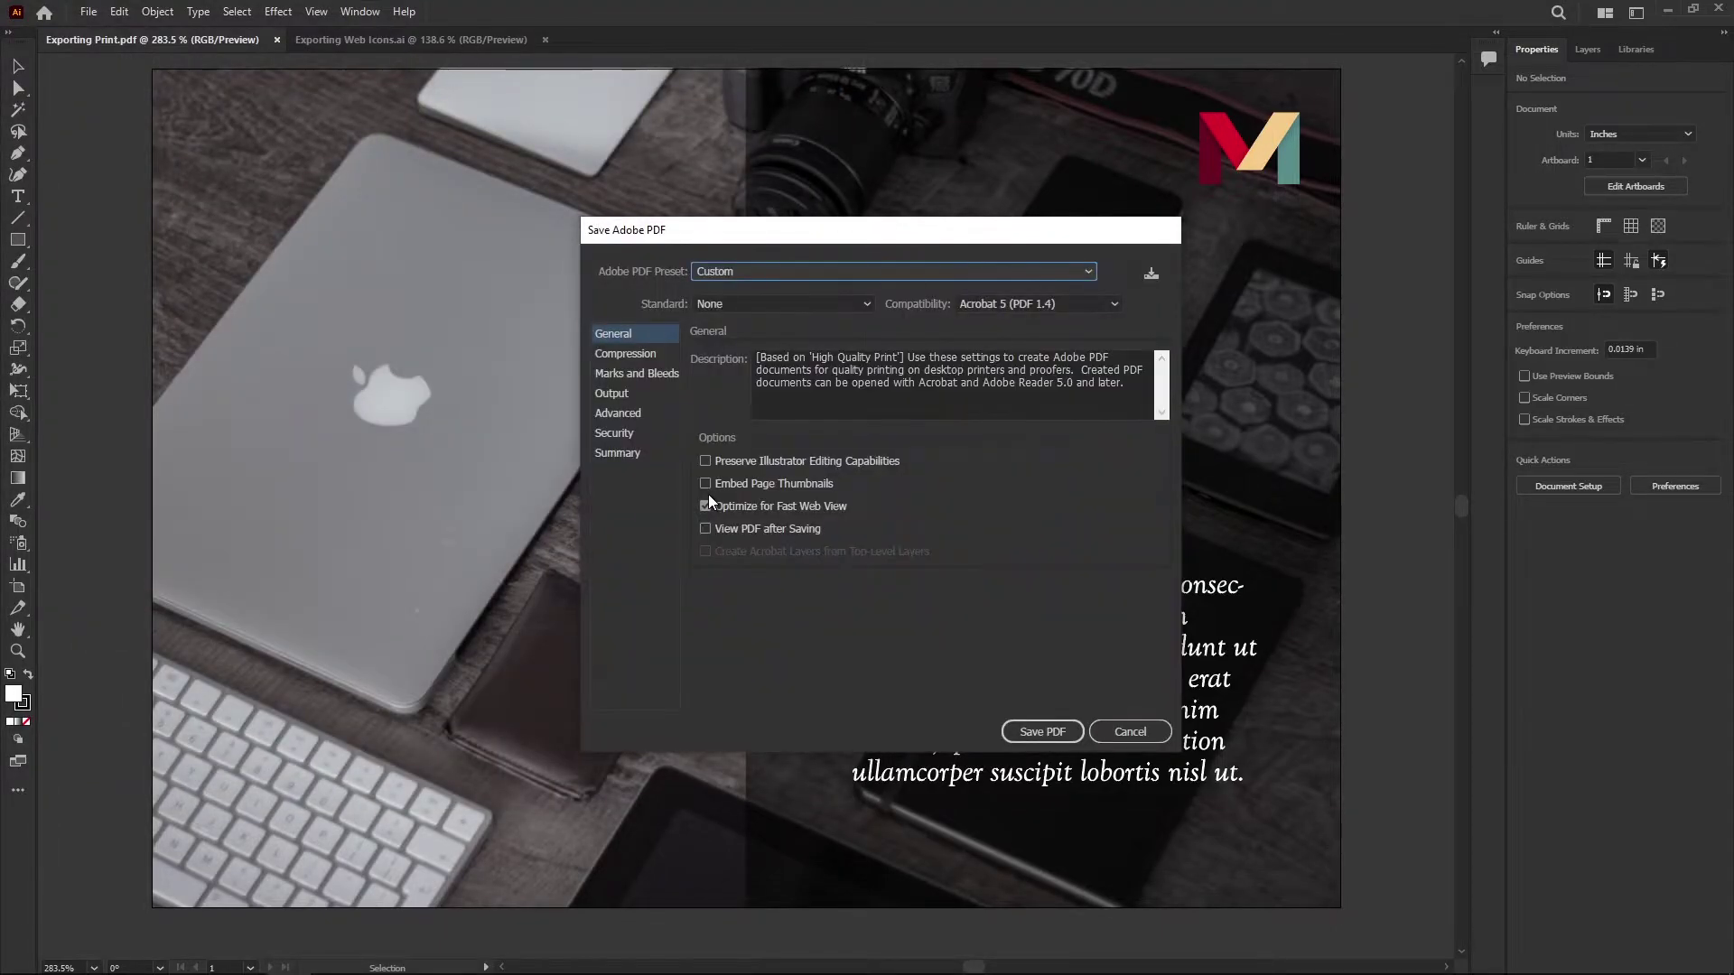
left_click(705, 461)
left_click(1040, 732)
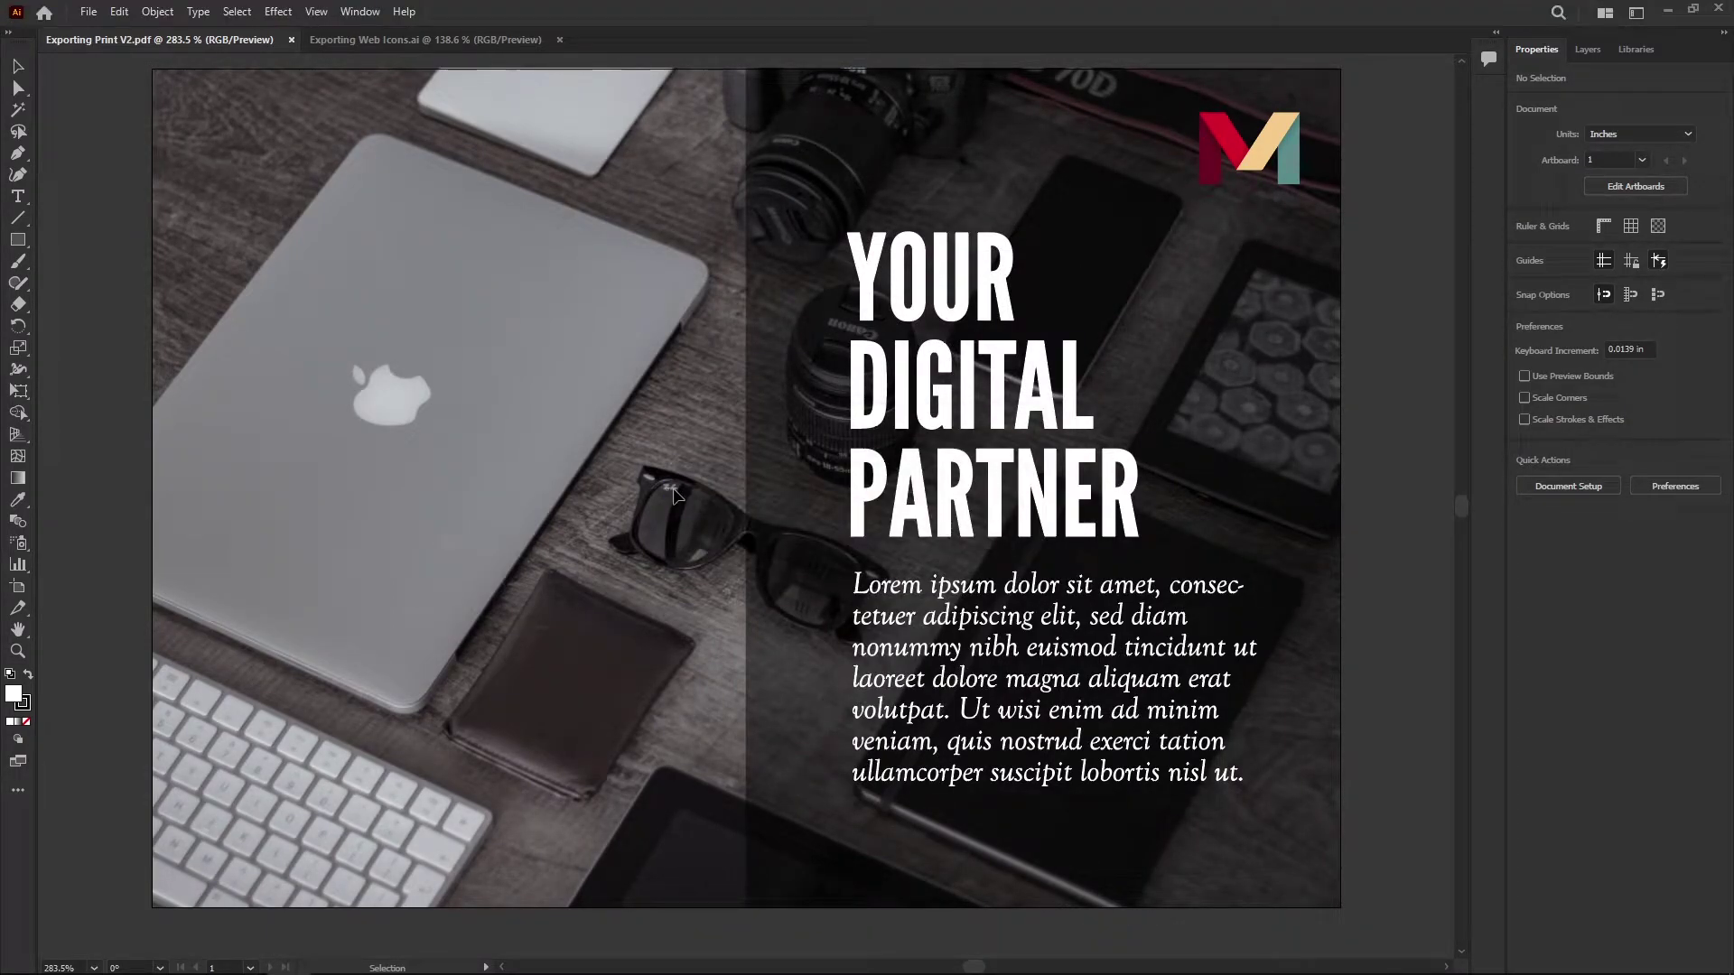
- Switch to File Explorer and compare the file sizes of the two exported PDFs in Class files
key("alt+Tab")
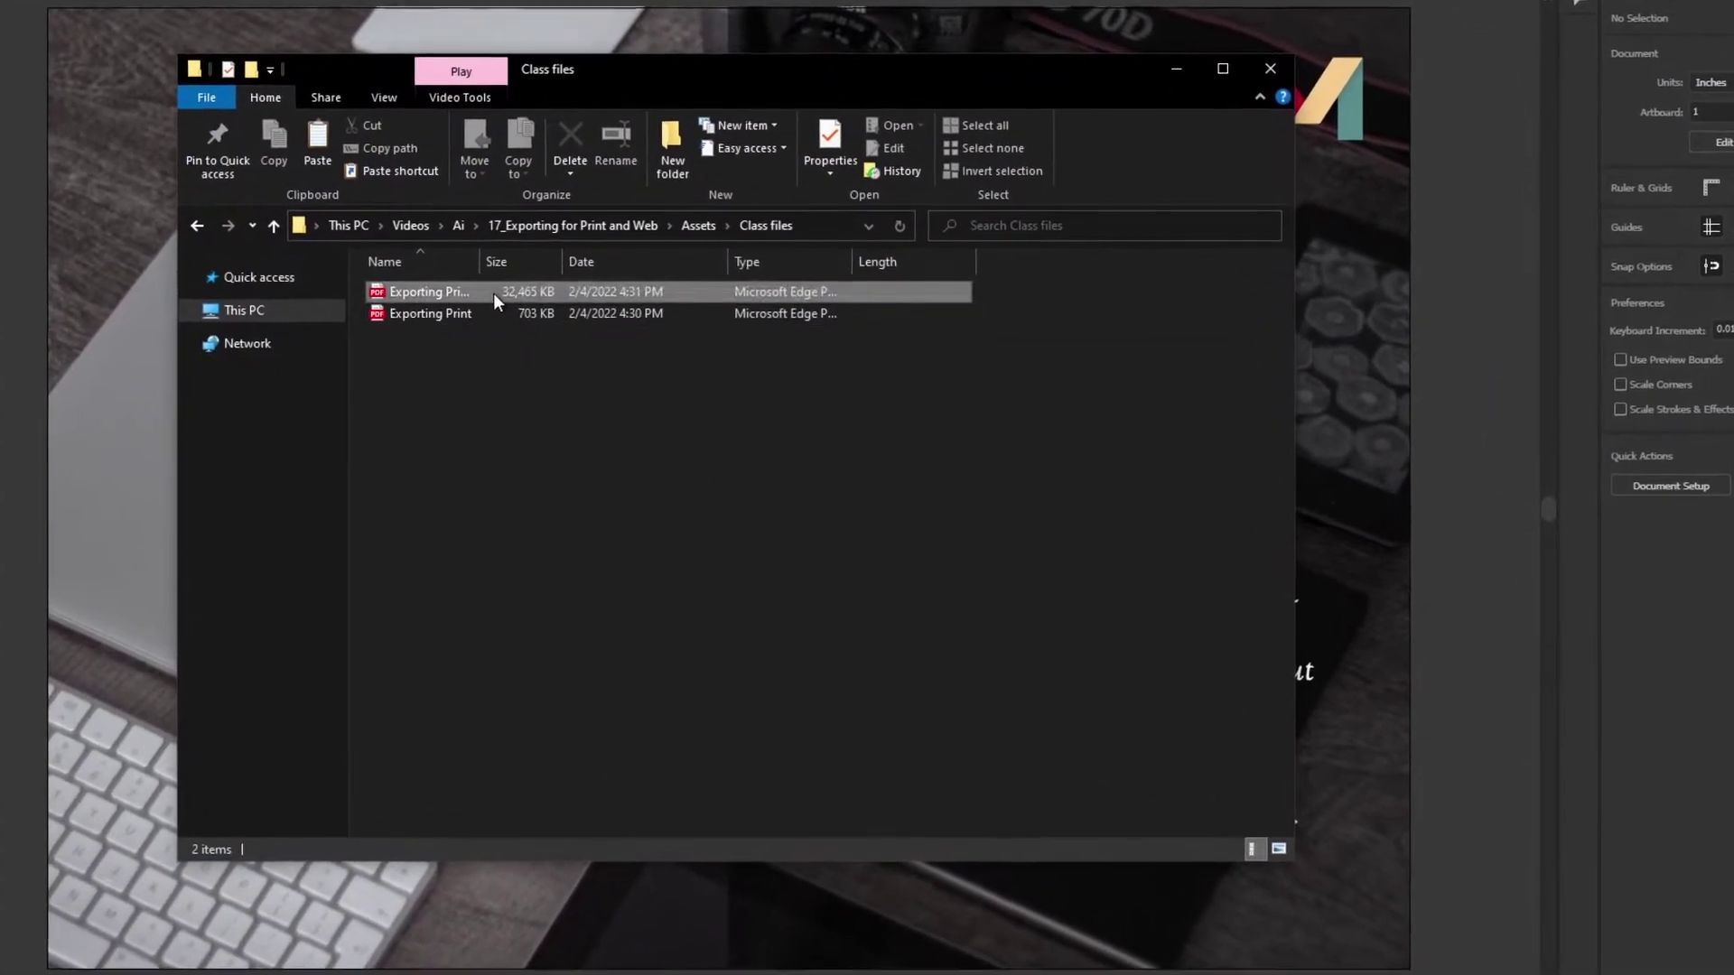
left_click(495, 294)
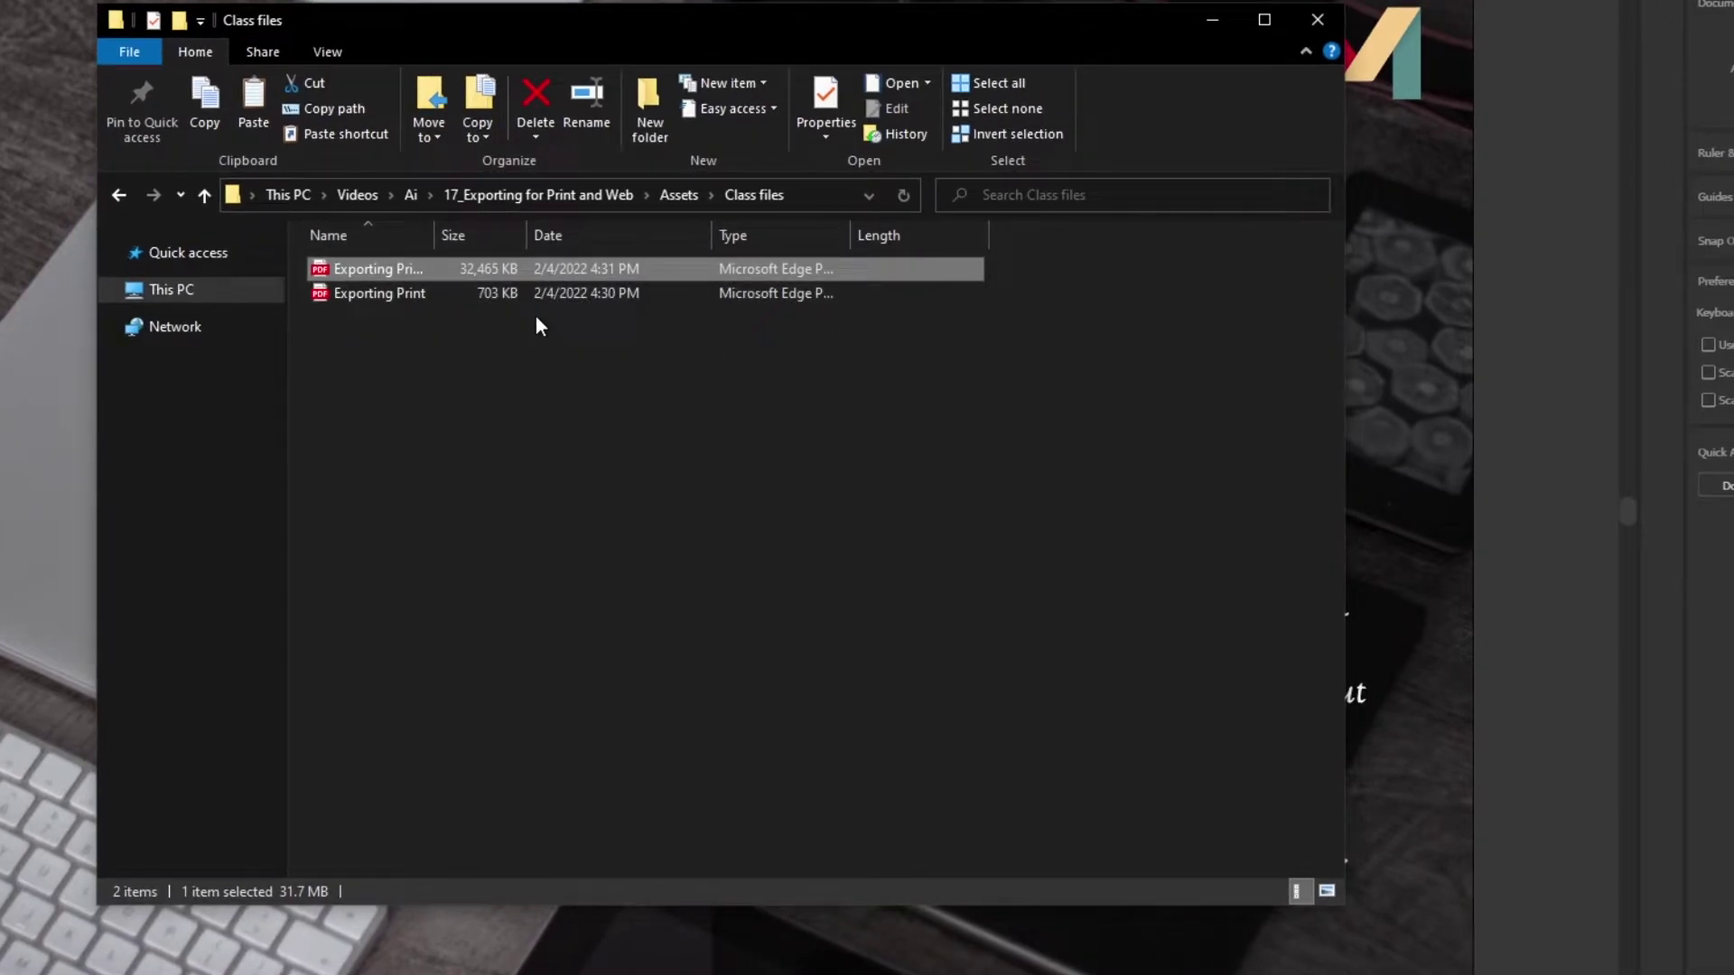
left_click(470, 290)
left_click(470, 278)
left_click(469, 289, "shift")
left_click(467, 290)
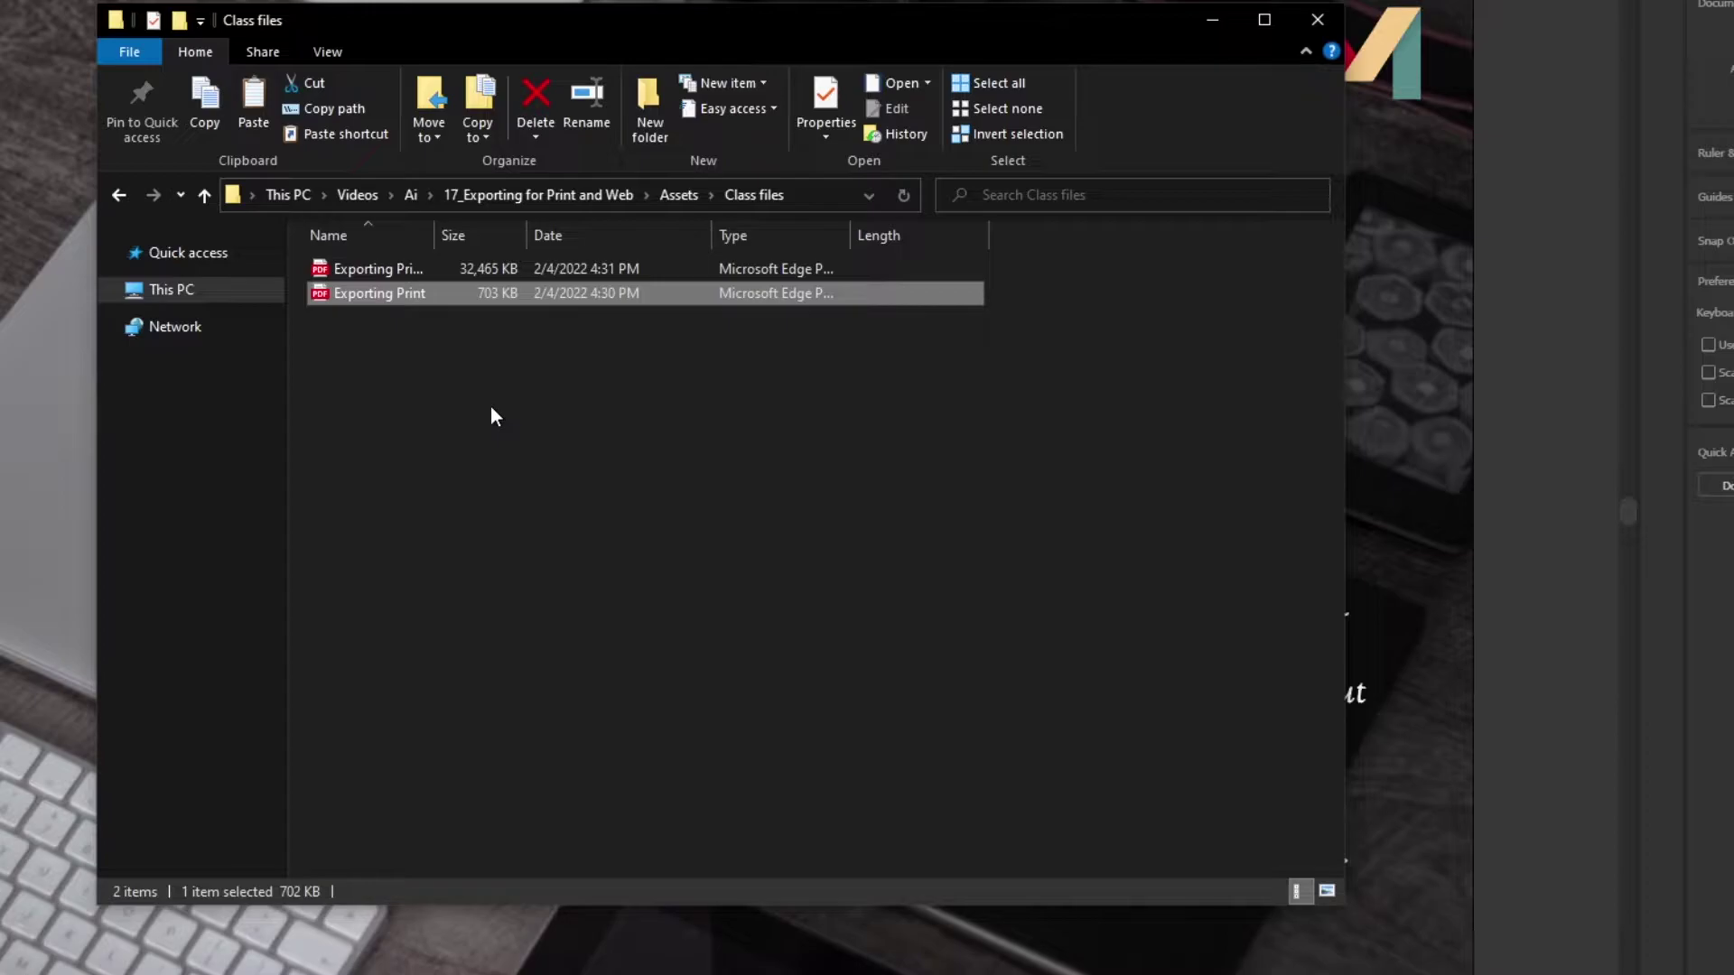
left_click(1196, 18)
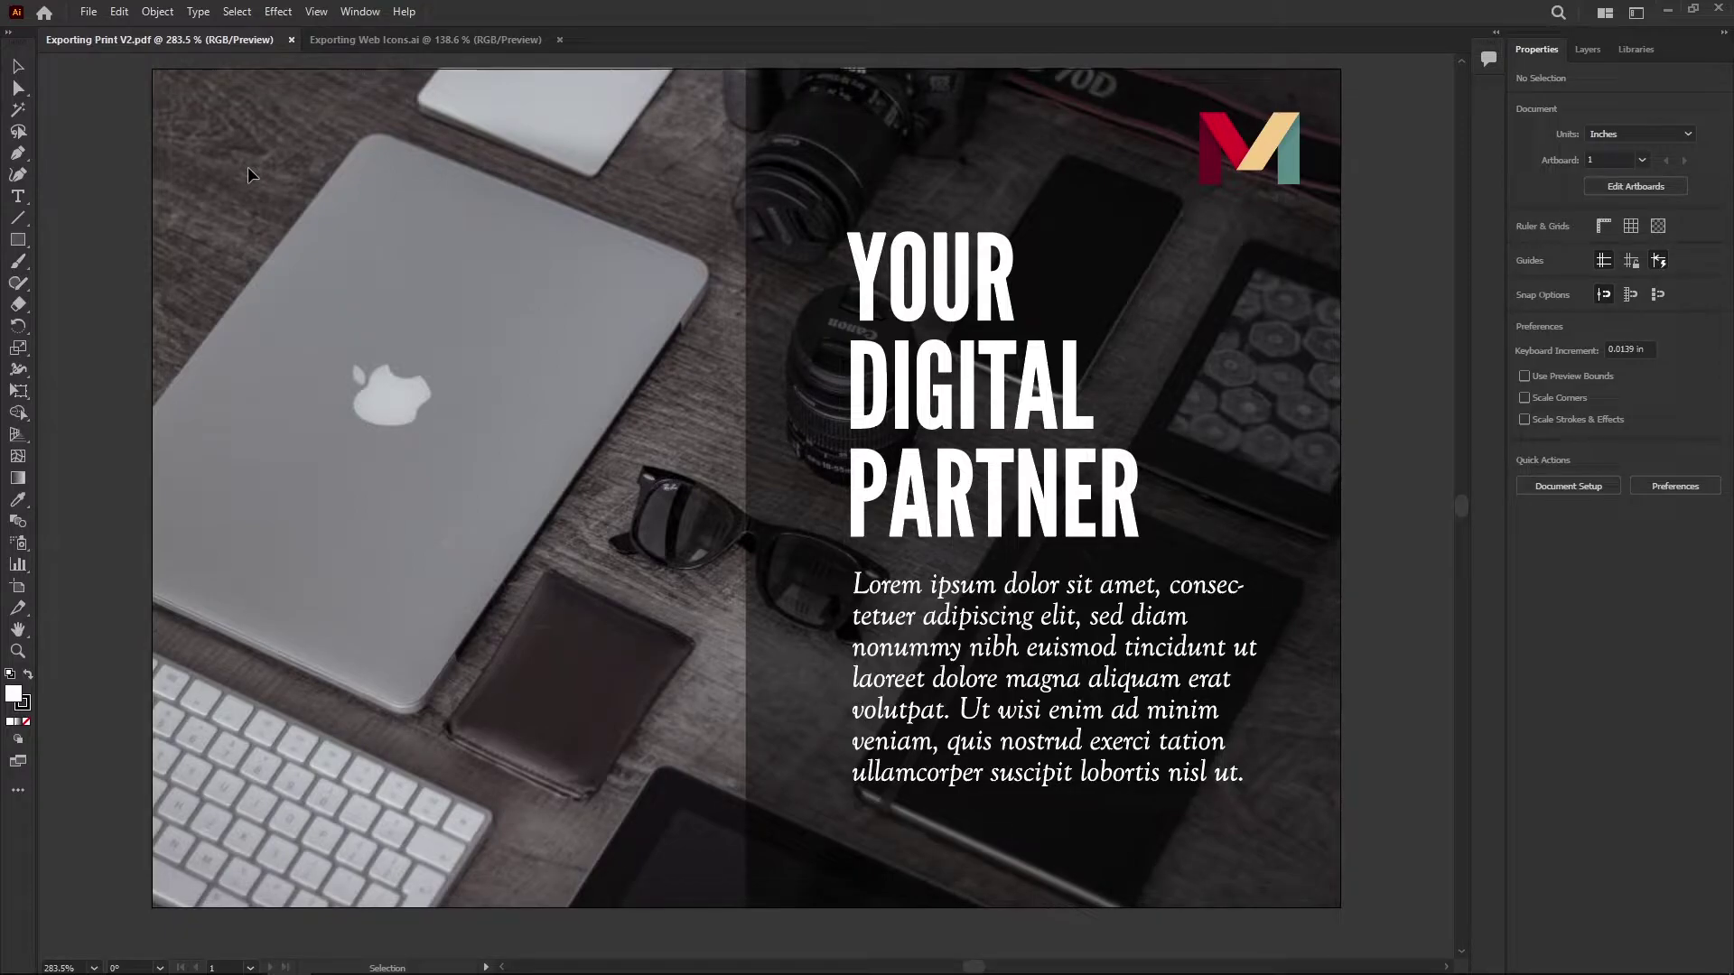
- Save the artwork as a new Adobe PDF named Exporting Print Low Res in Class files
left_click(89, 12)
left_click(109, 191)
left_click(257, 631)
key("BackSpace")
key("BackSpace")
type("Low Res")
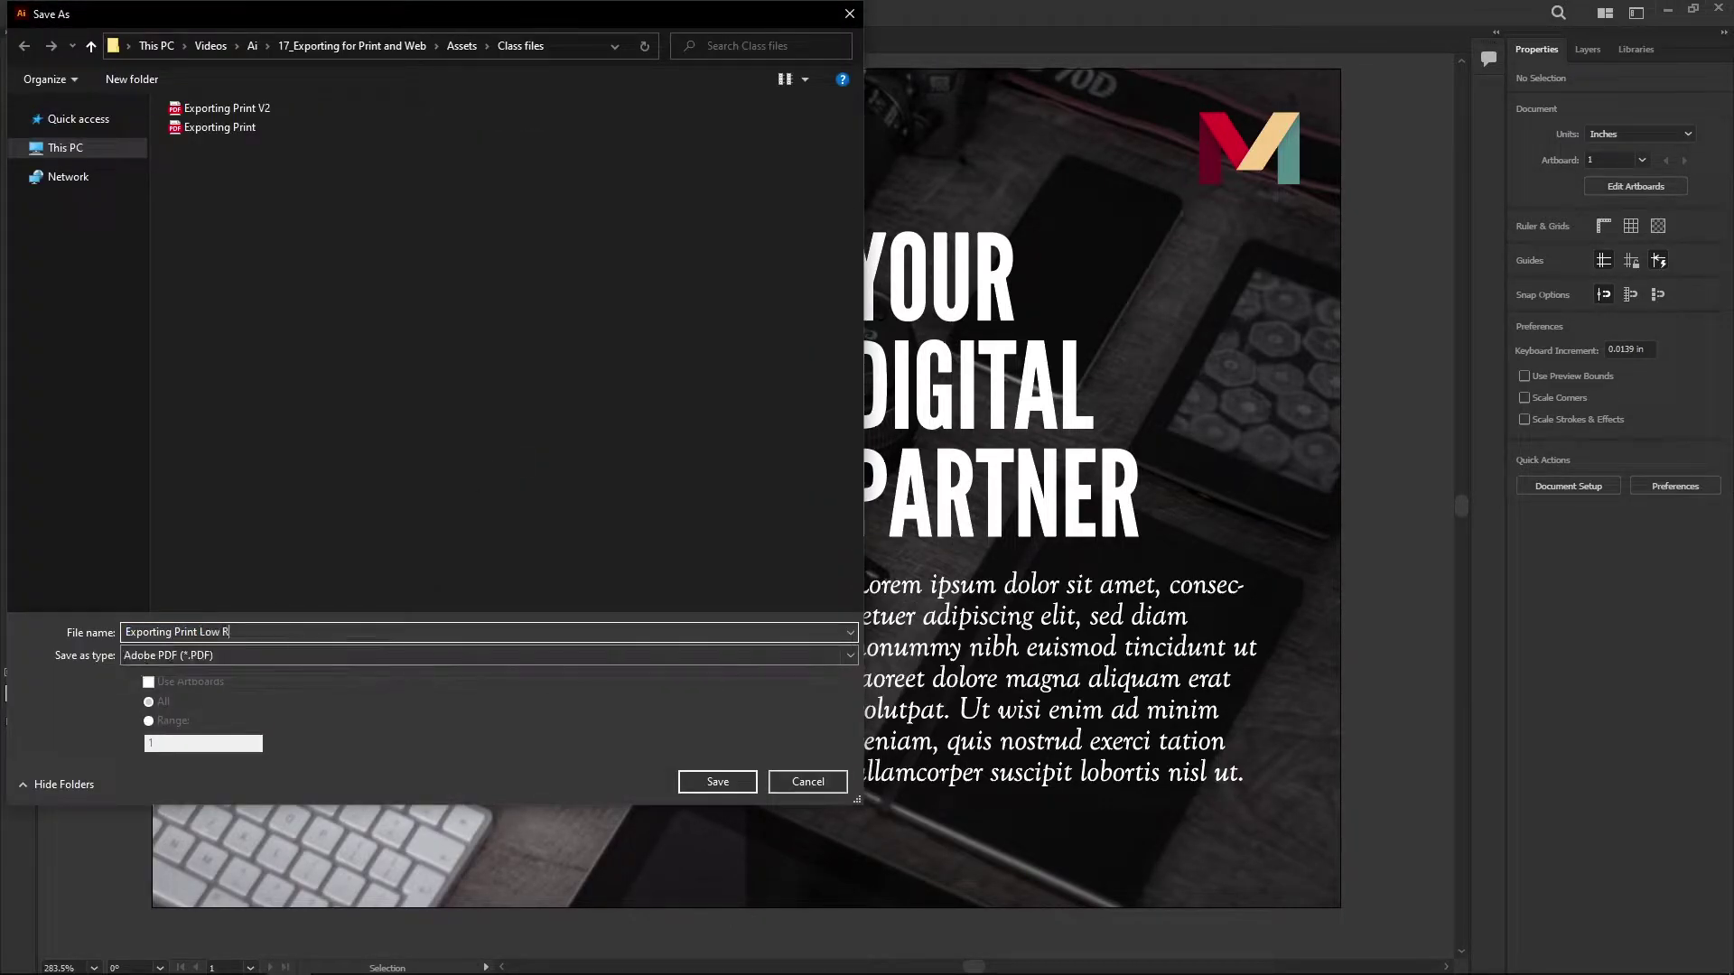
left_click(717, 781)
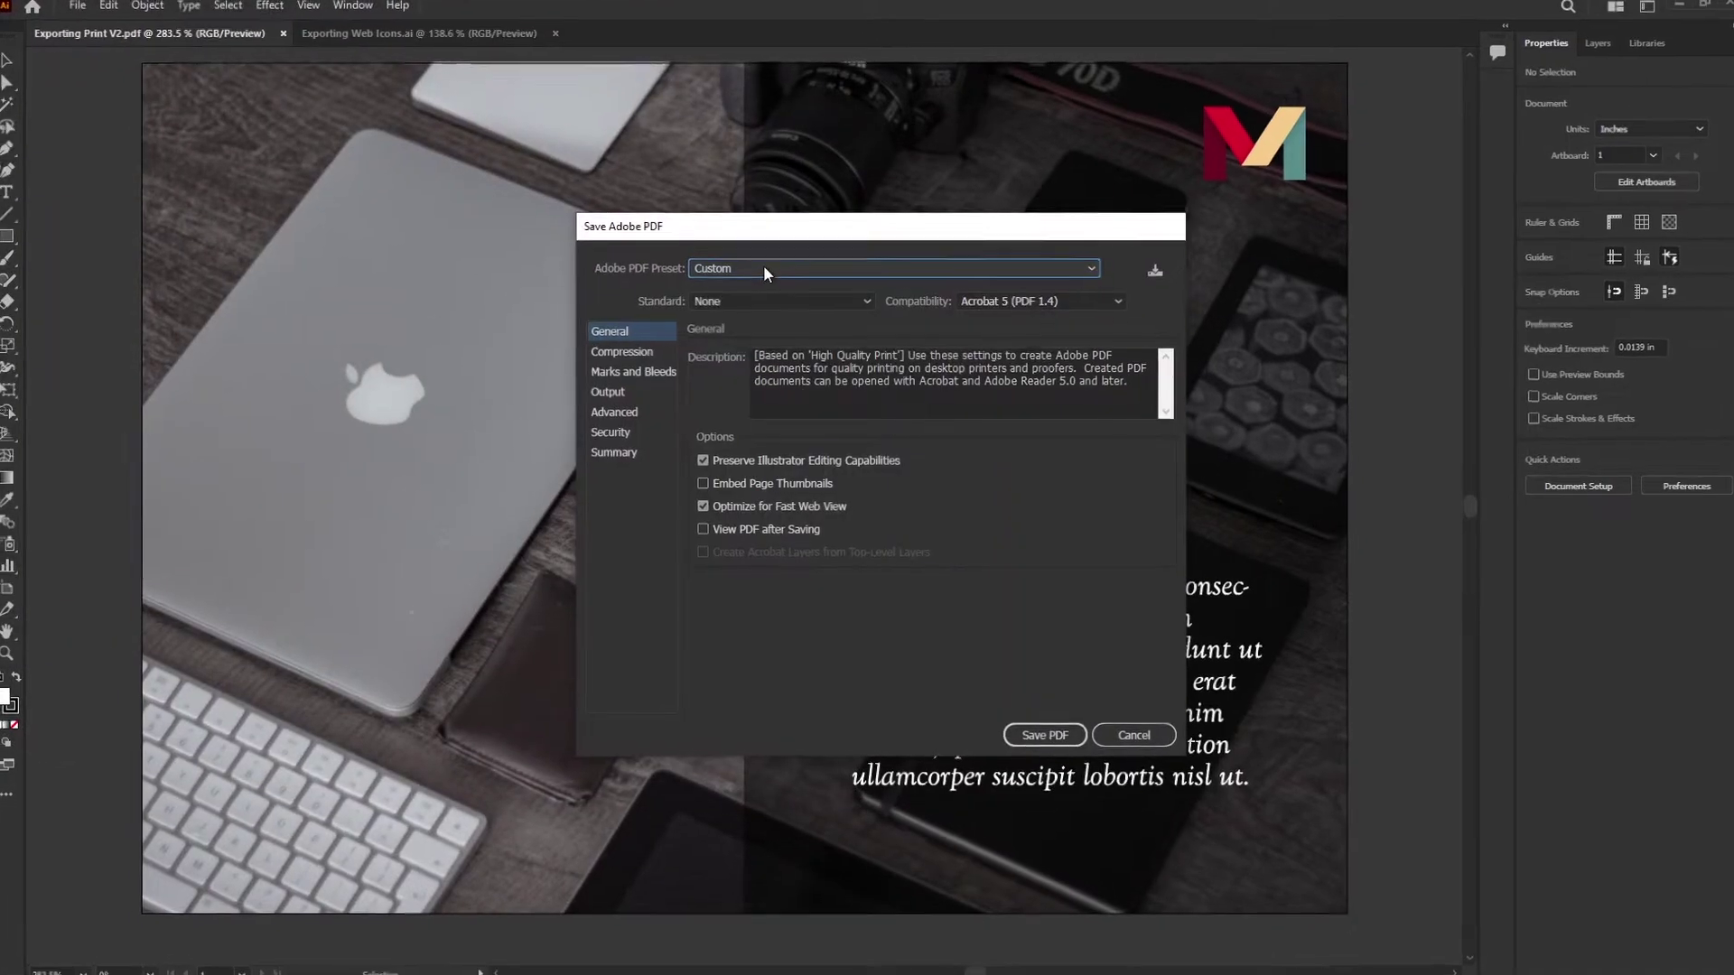
- Save the PDF with the Smallest File Size (PDF 1.6) preset and Preserve Illustrator Editing Capabilities off, accepting the editing warning
left_click(762, 266)
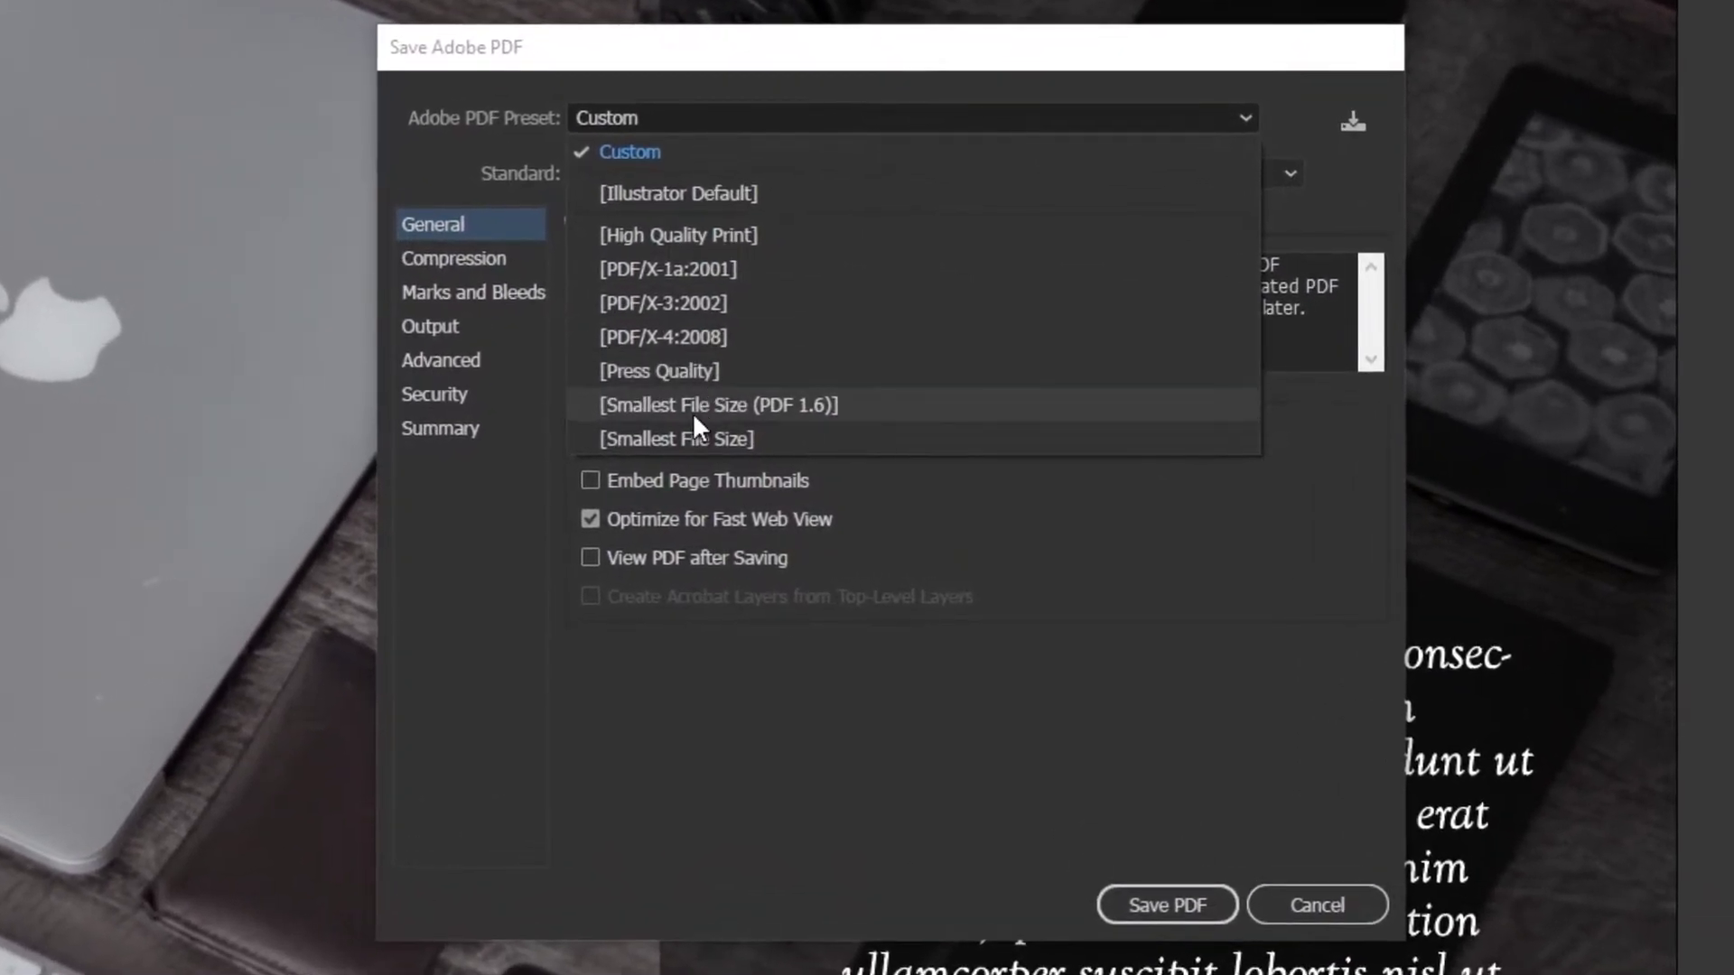
left_click(811, 405)
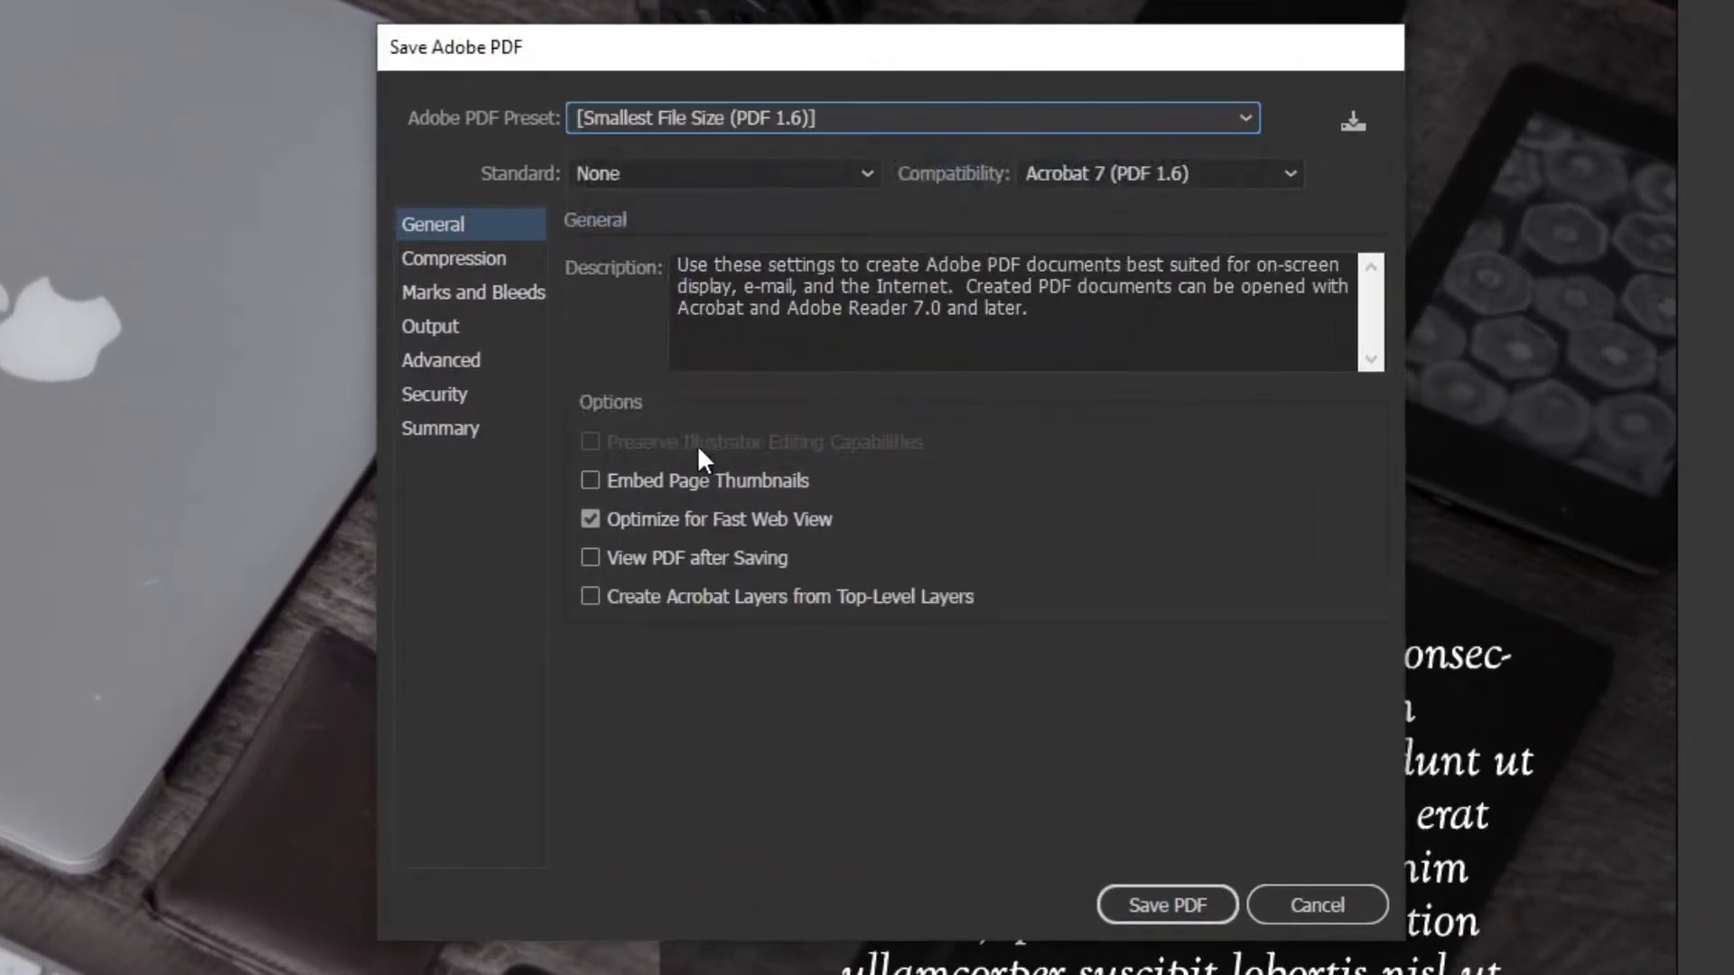
left_click(589, 517)
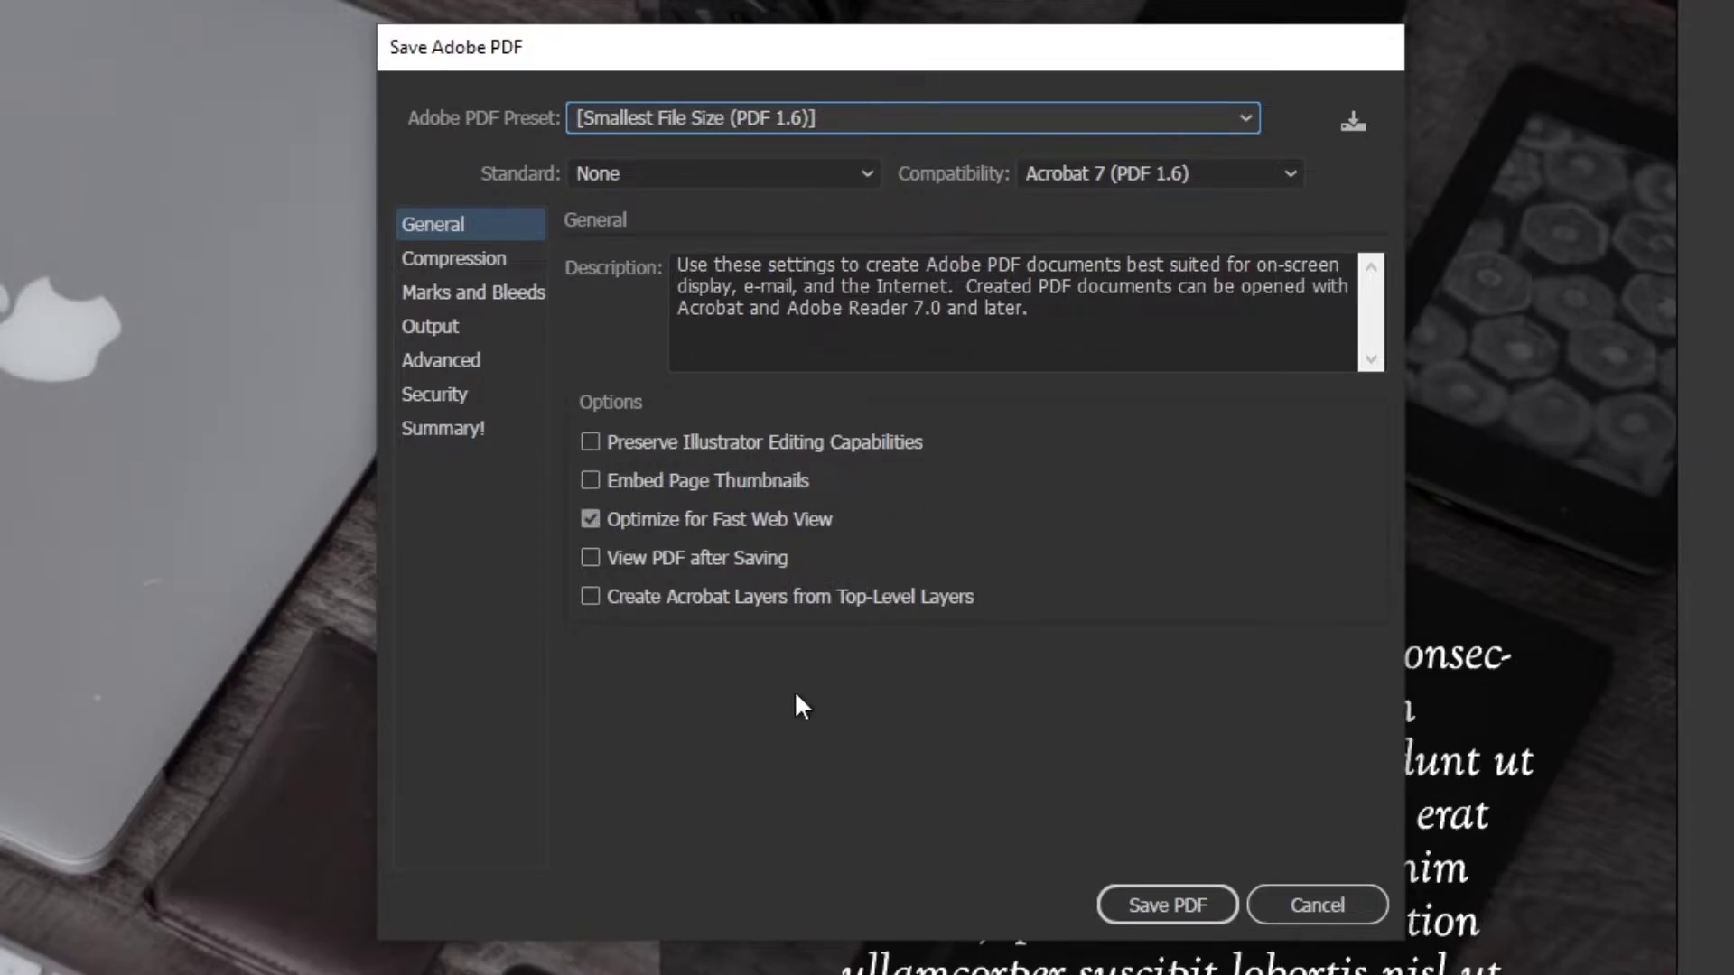
left_click(1142, 901)
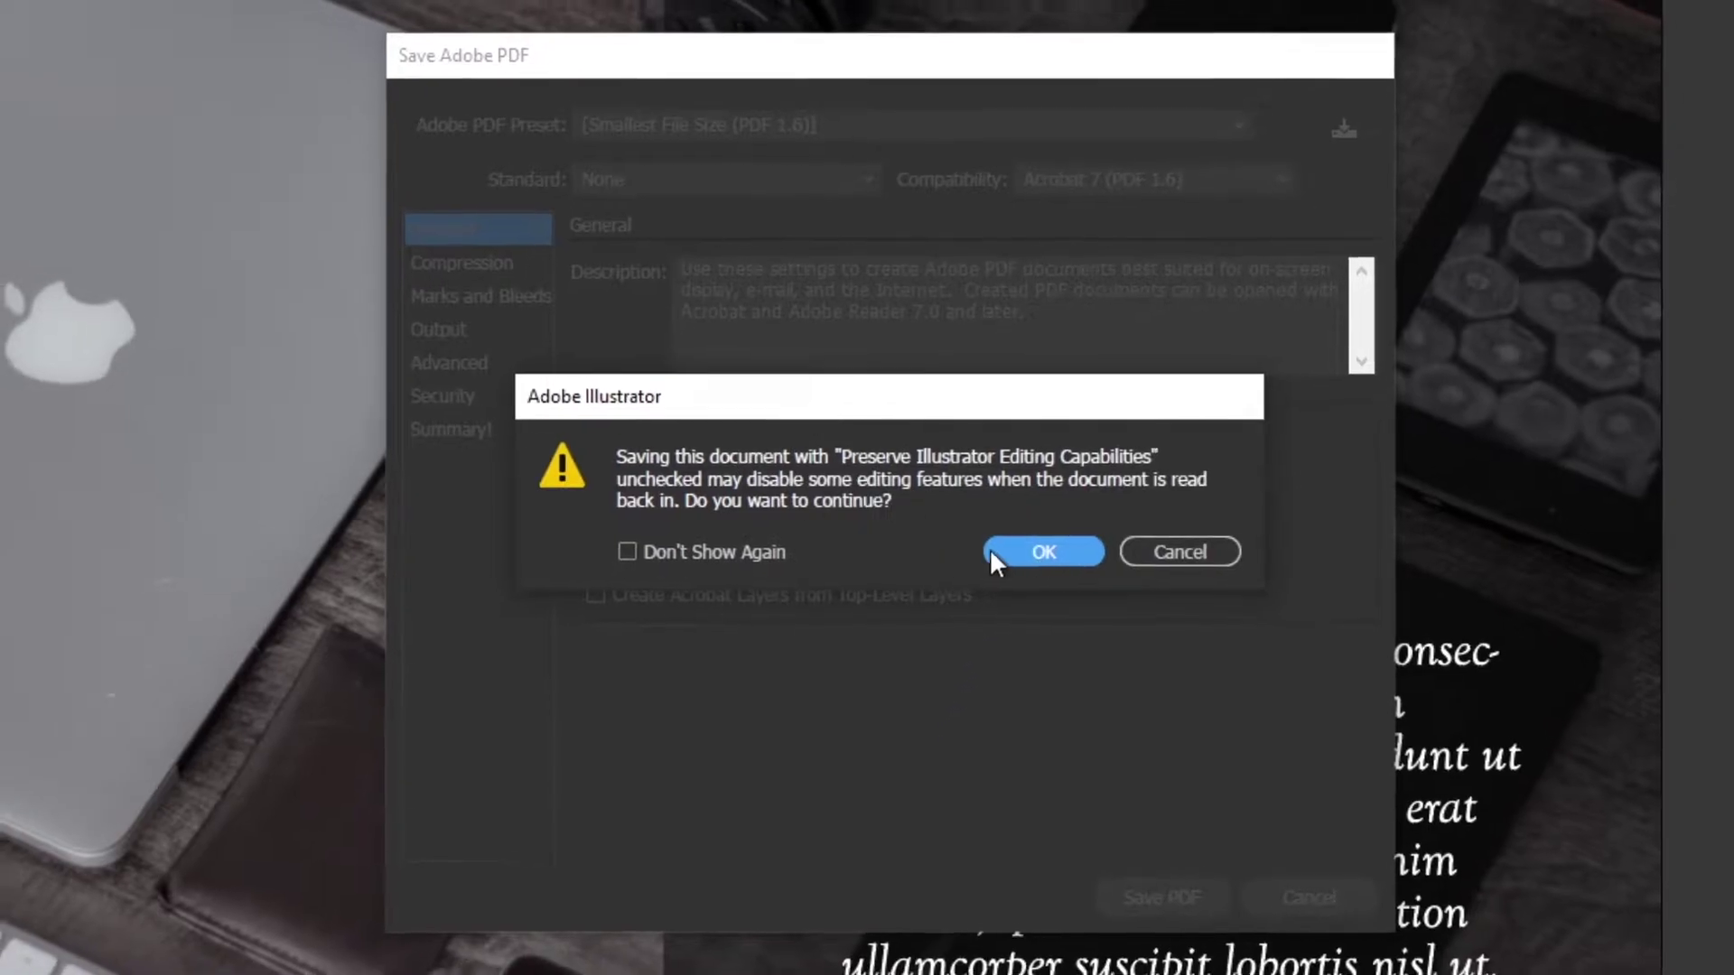
left_click(1047, 553)
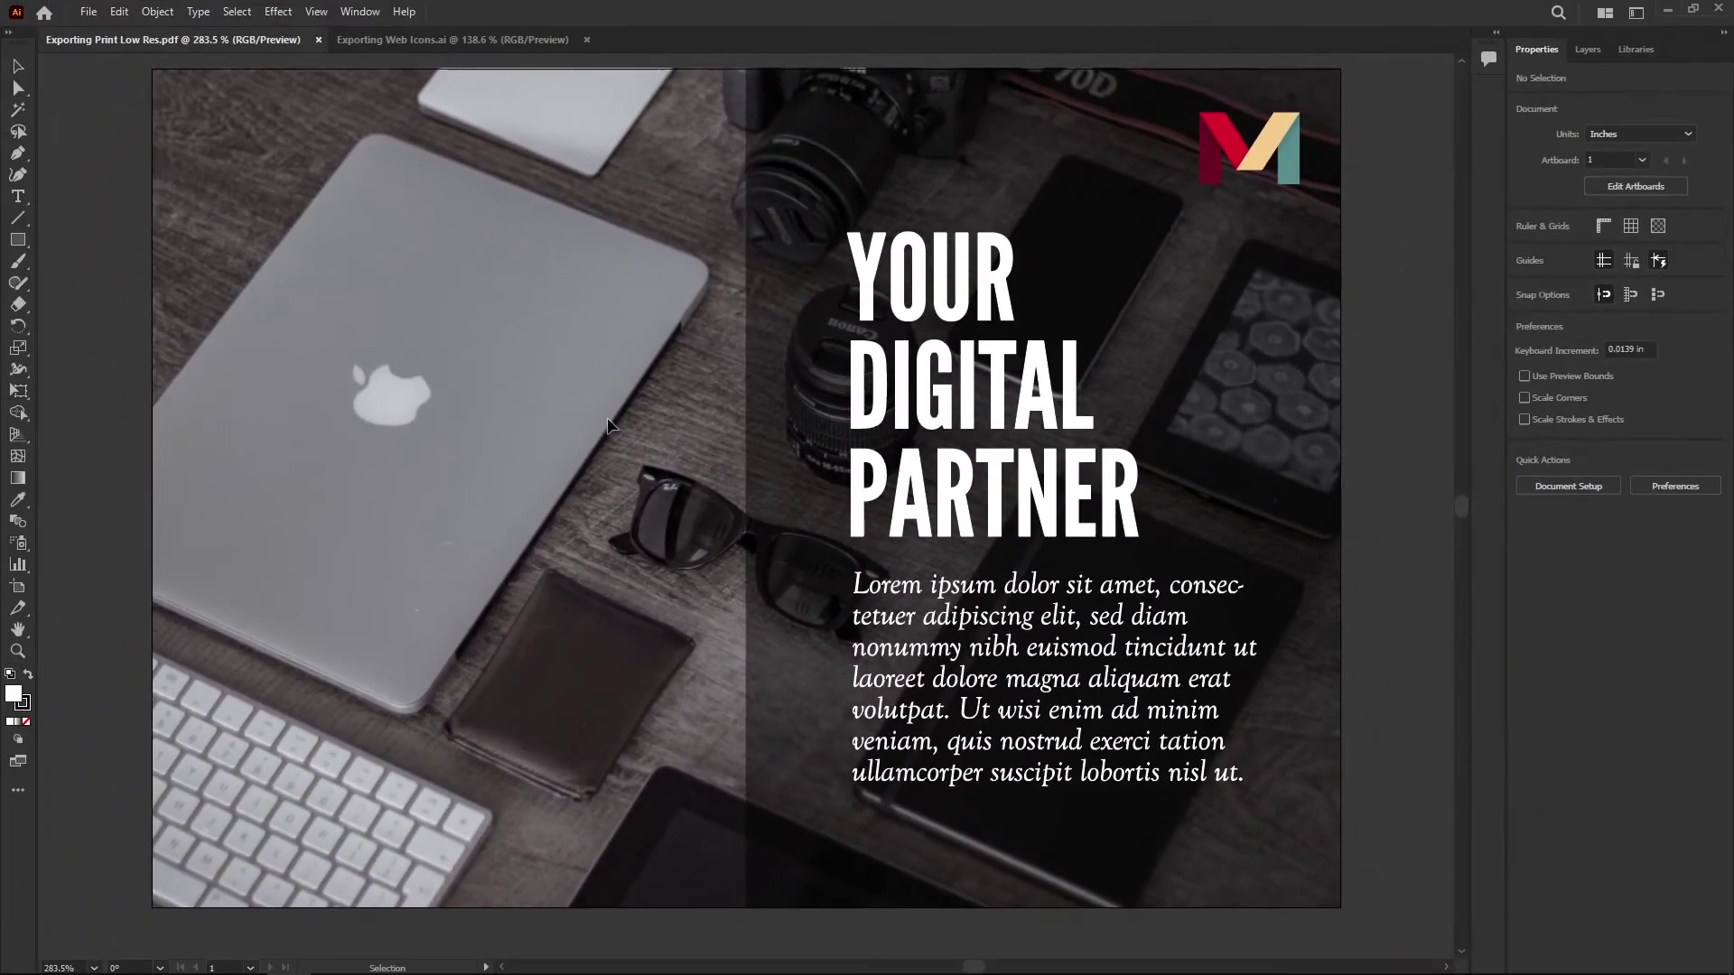
- Switch to File Explorer, fit the Name column to the full file names, compare the three PDFs' sizes, and return to Illustrator
key("alt+Tab")
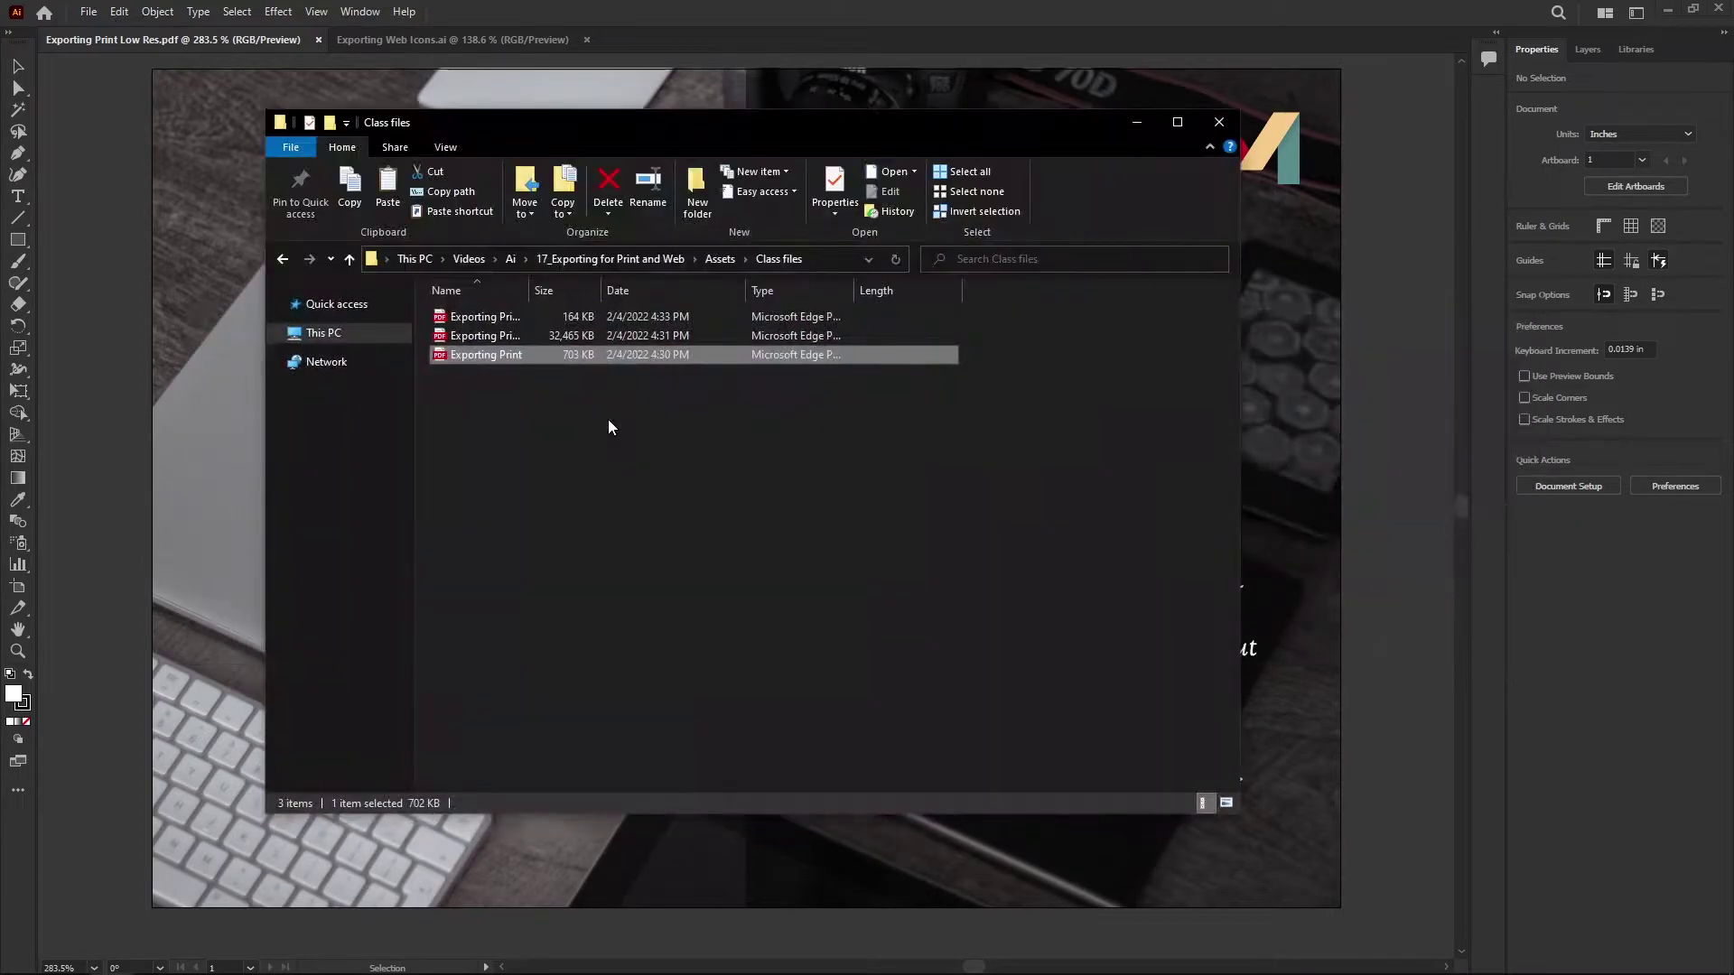
double_click(503, 269)
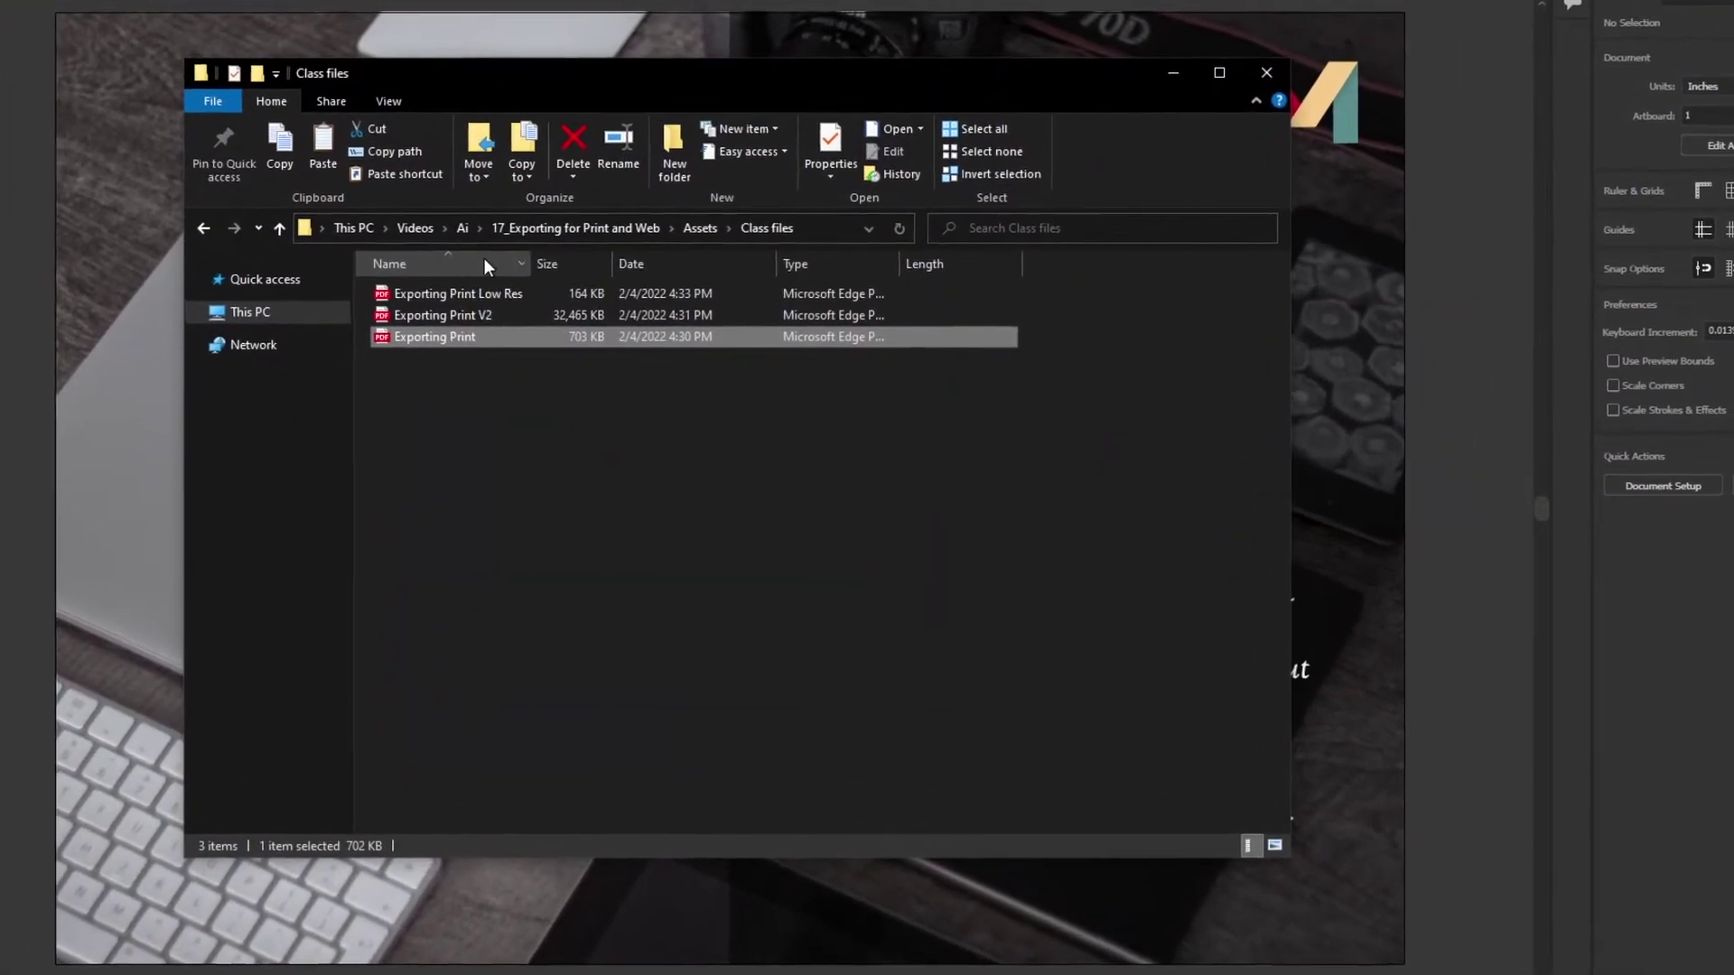
left_click(532, 304)
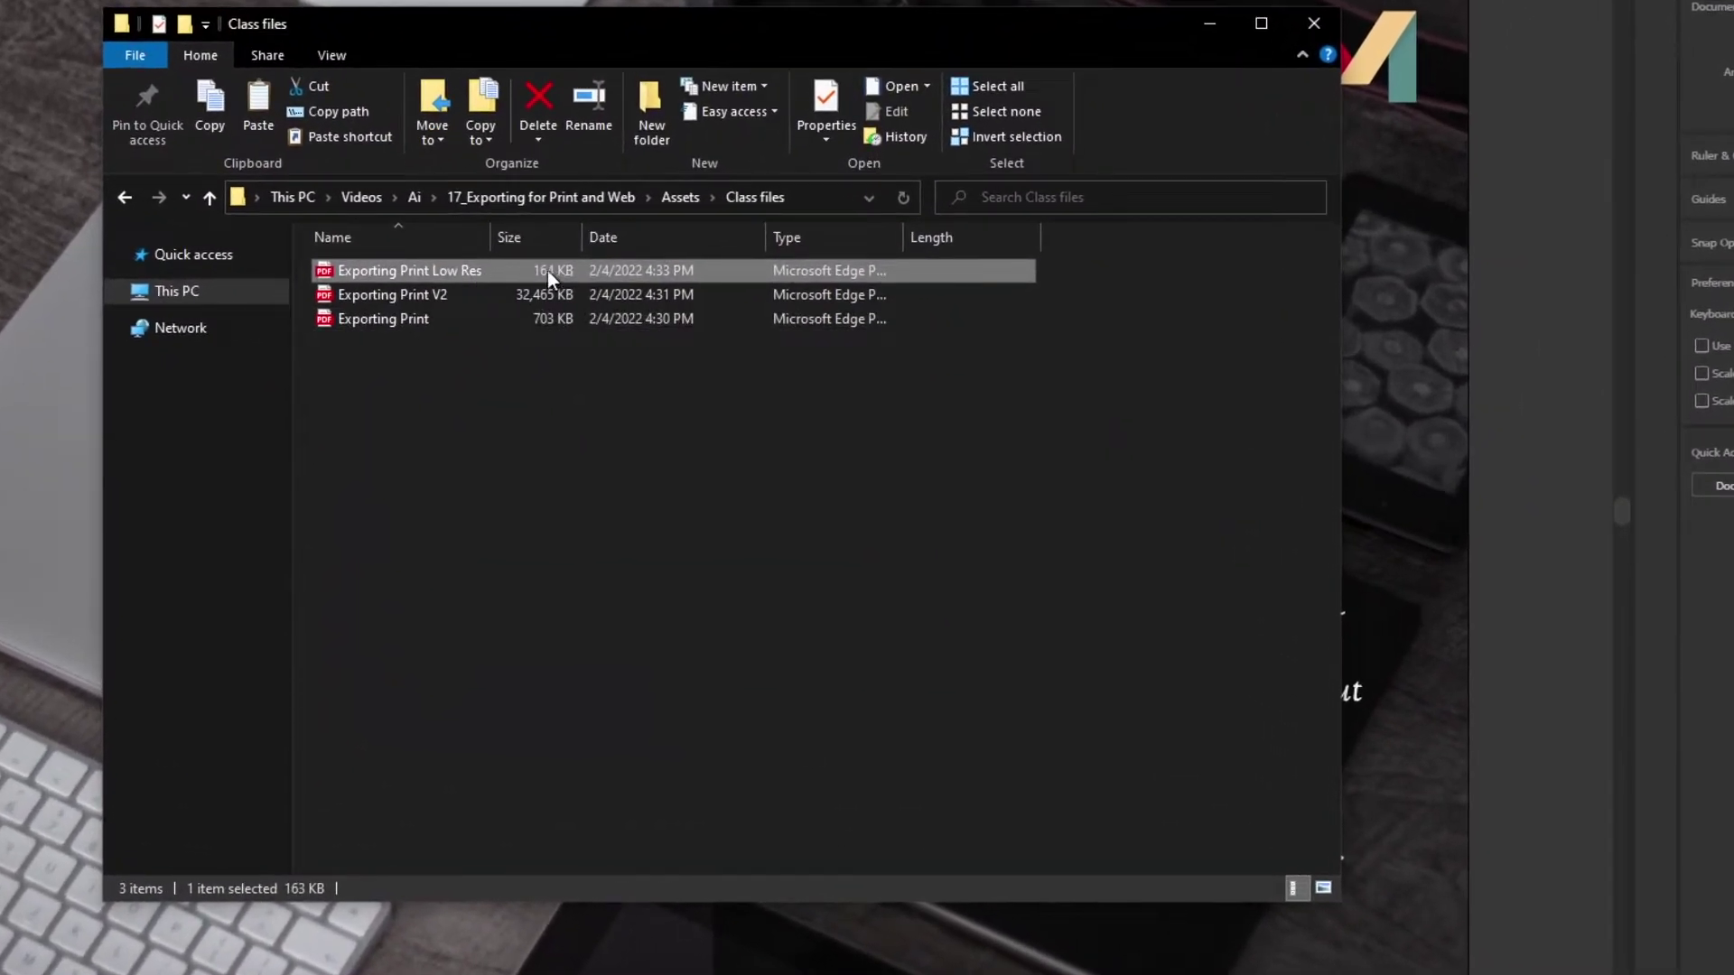
left_click(531, 318)
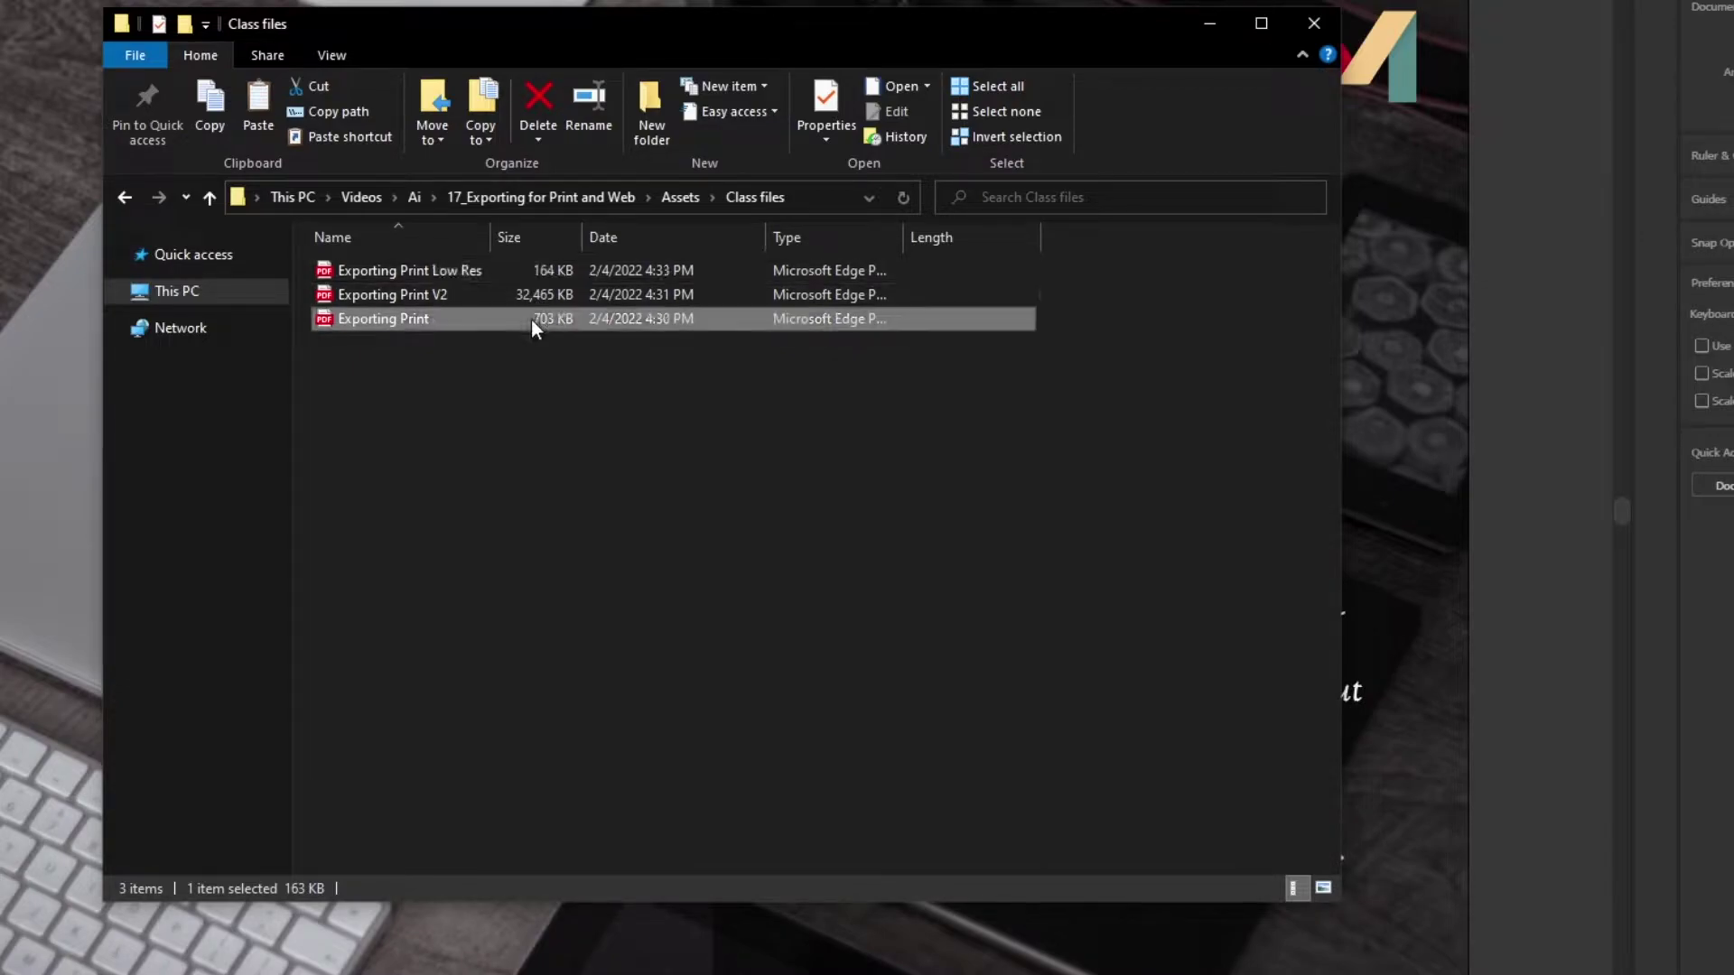
left_click(540, 270)
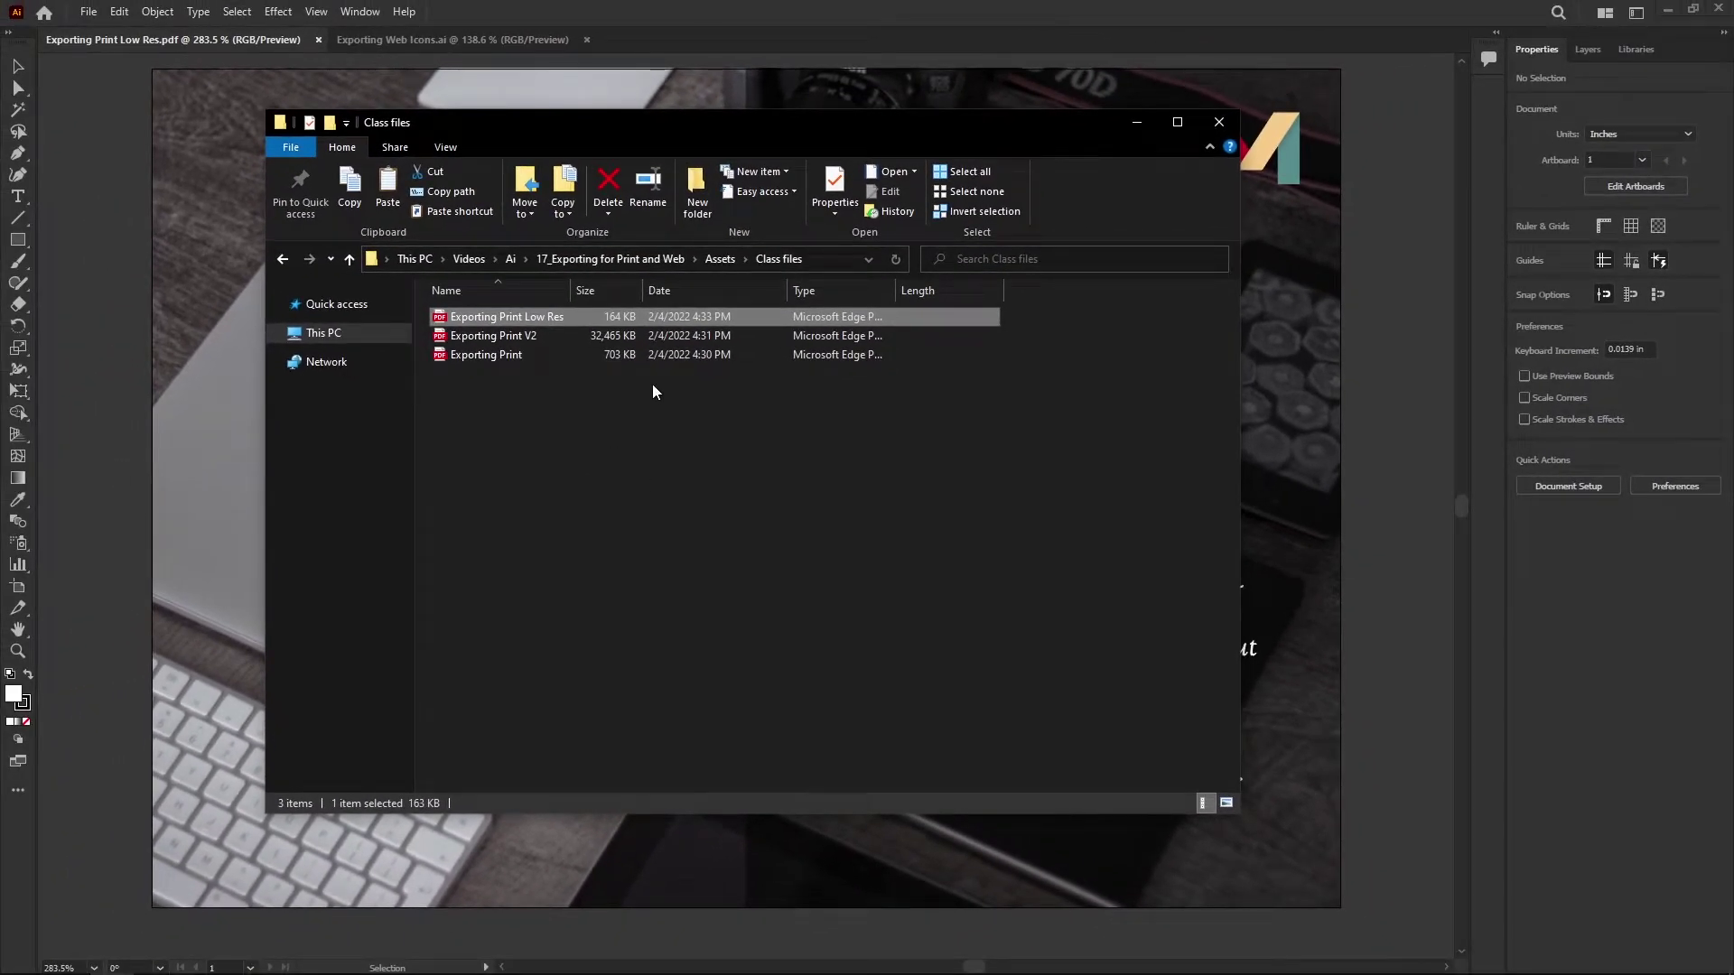
left_click(623, 352)
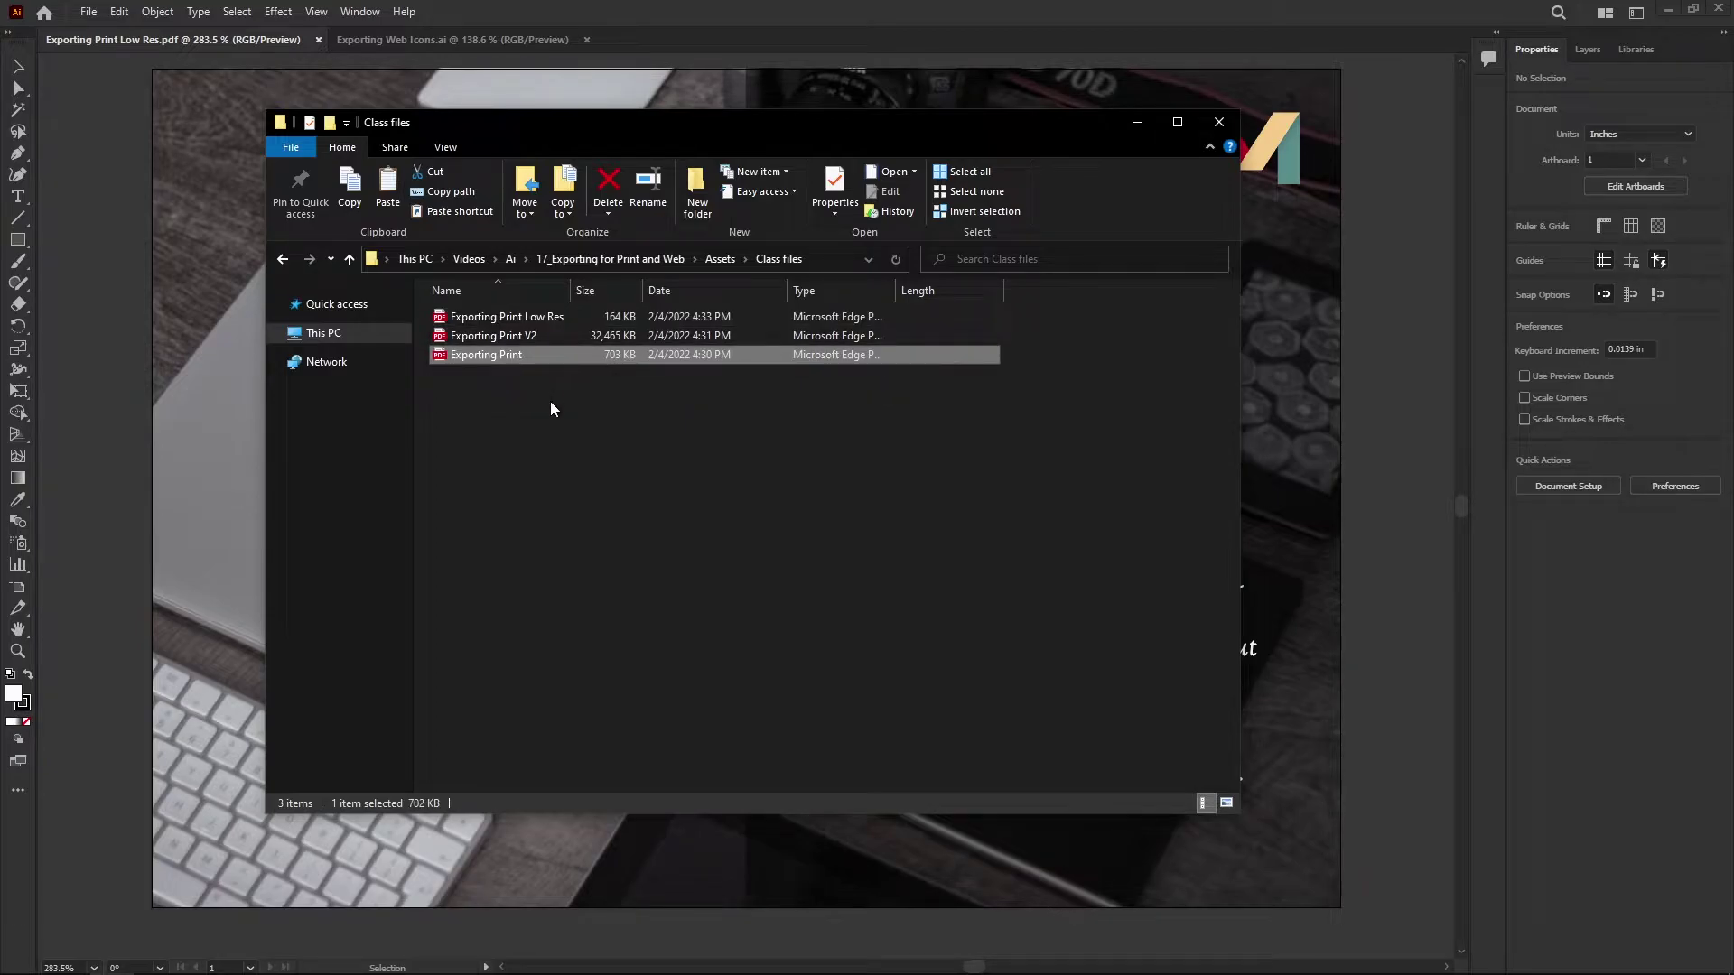
left_click(614, 316)
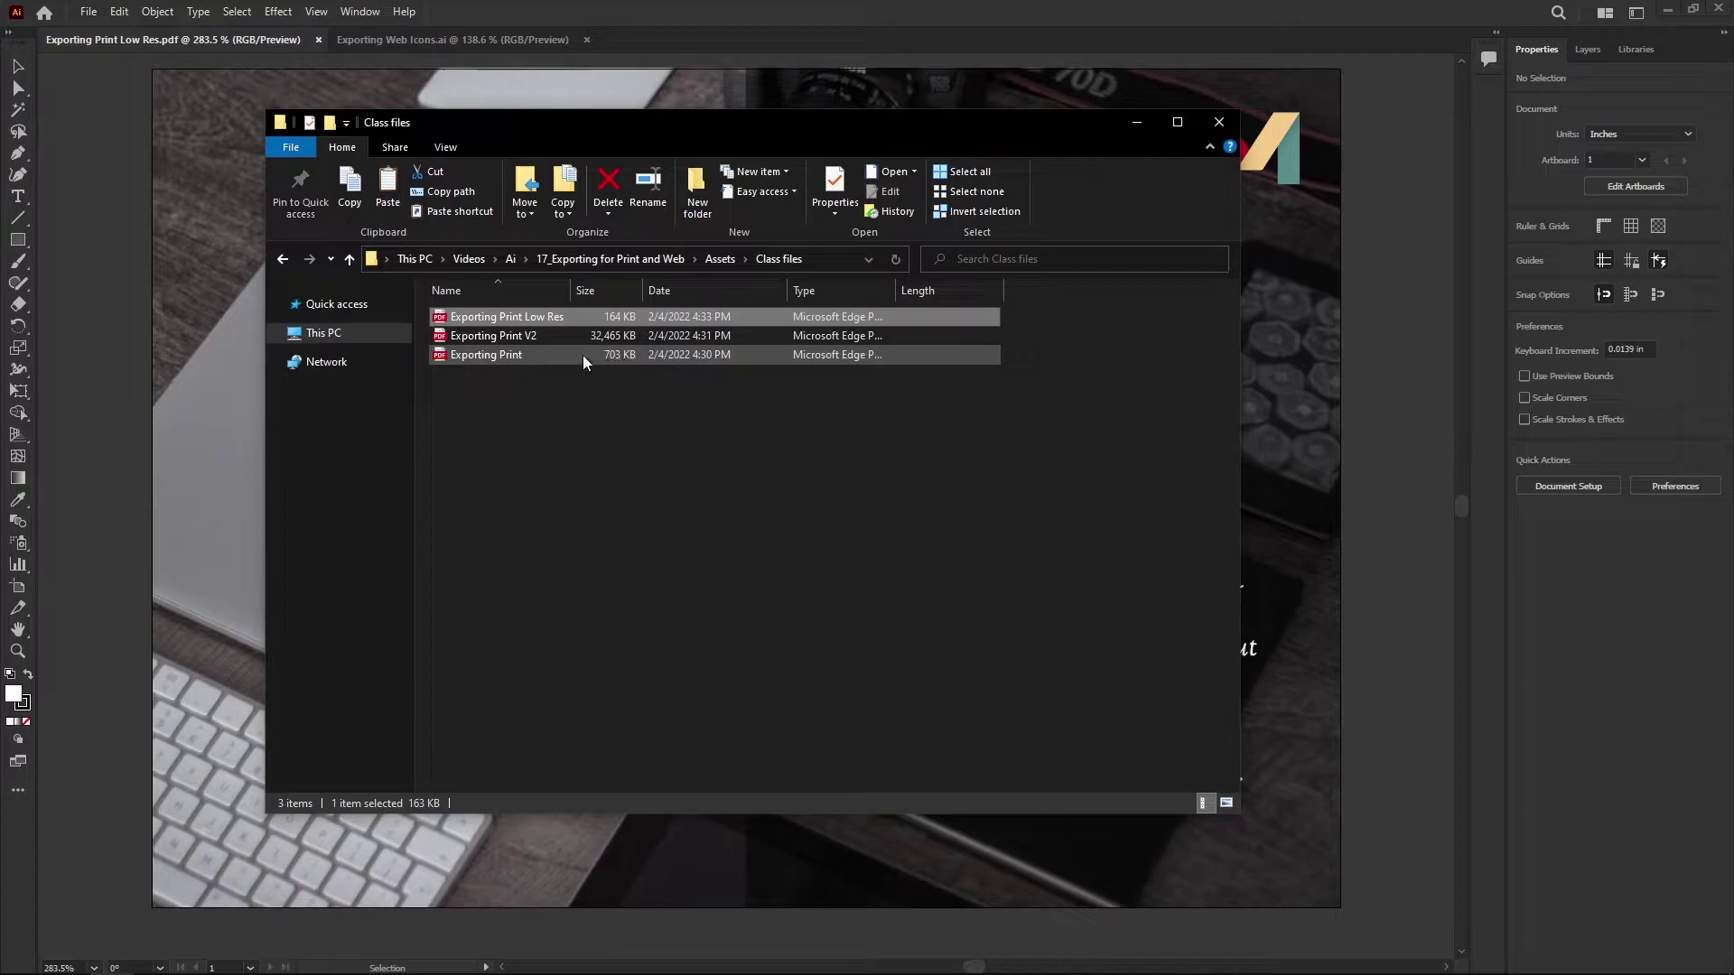
left_click(1135, 123)
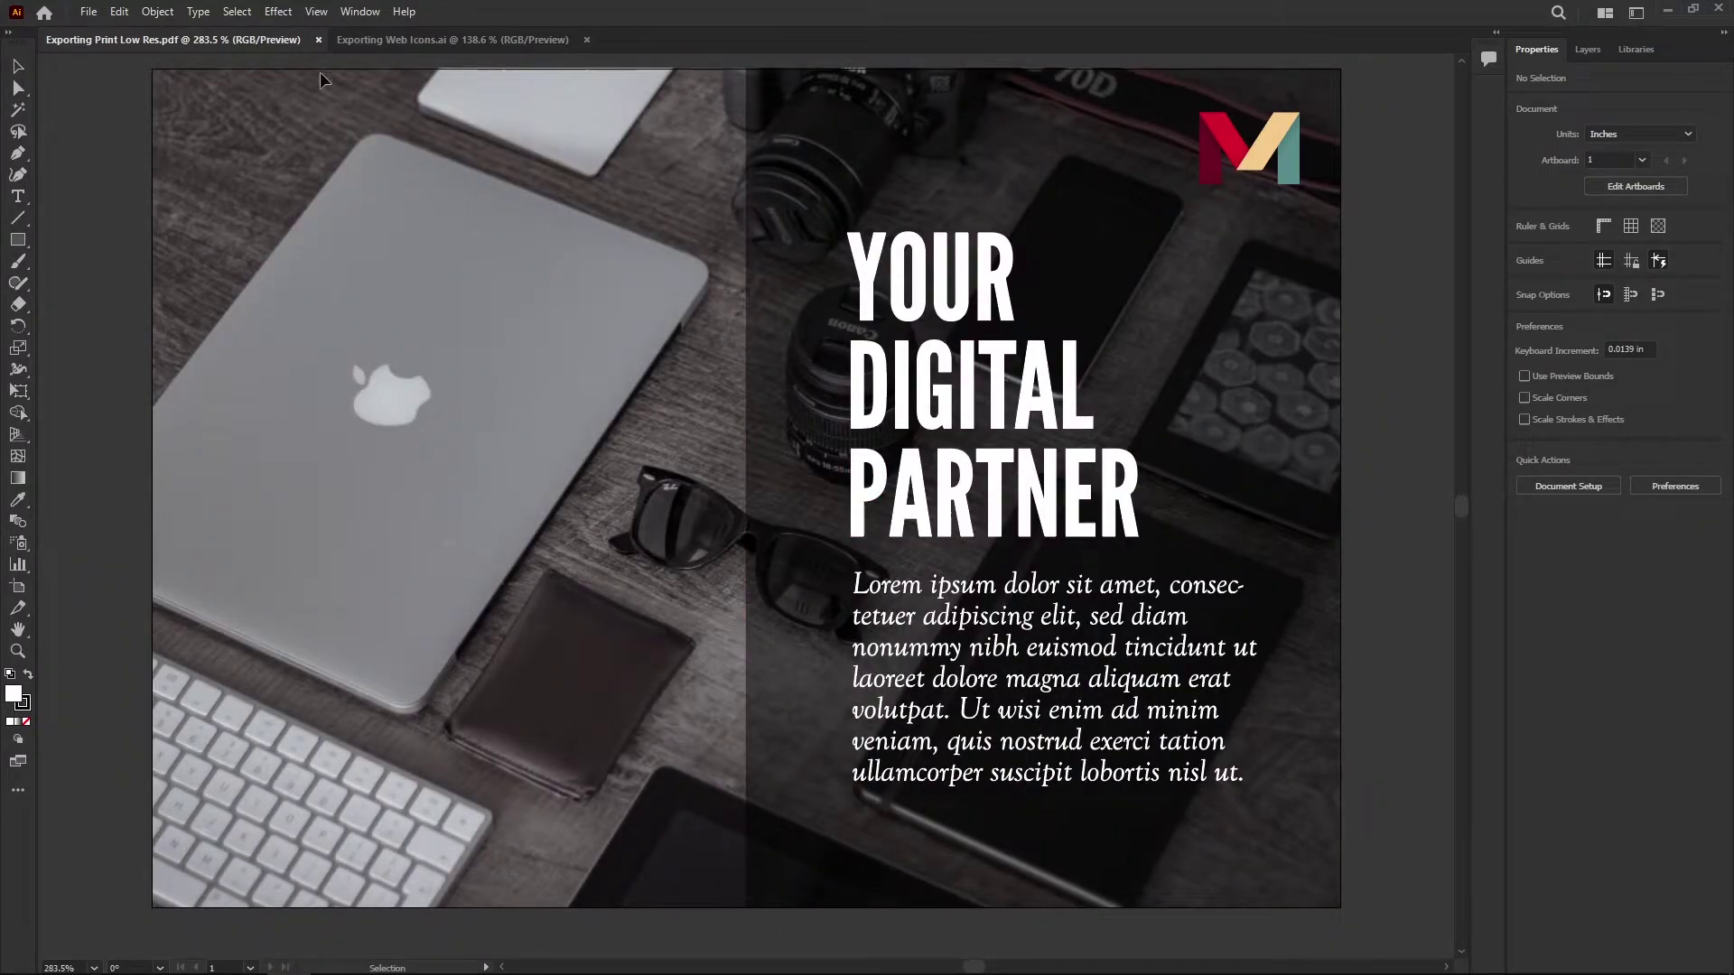
- Set the document raster effects resolution to High (300 ppi), after trying Screen (72 ppi), and apply the settings
left_click(279, 12)
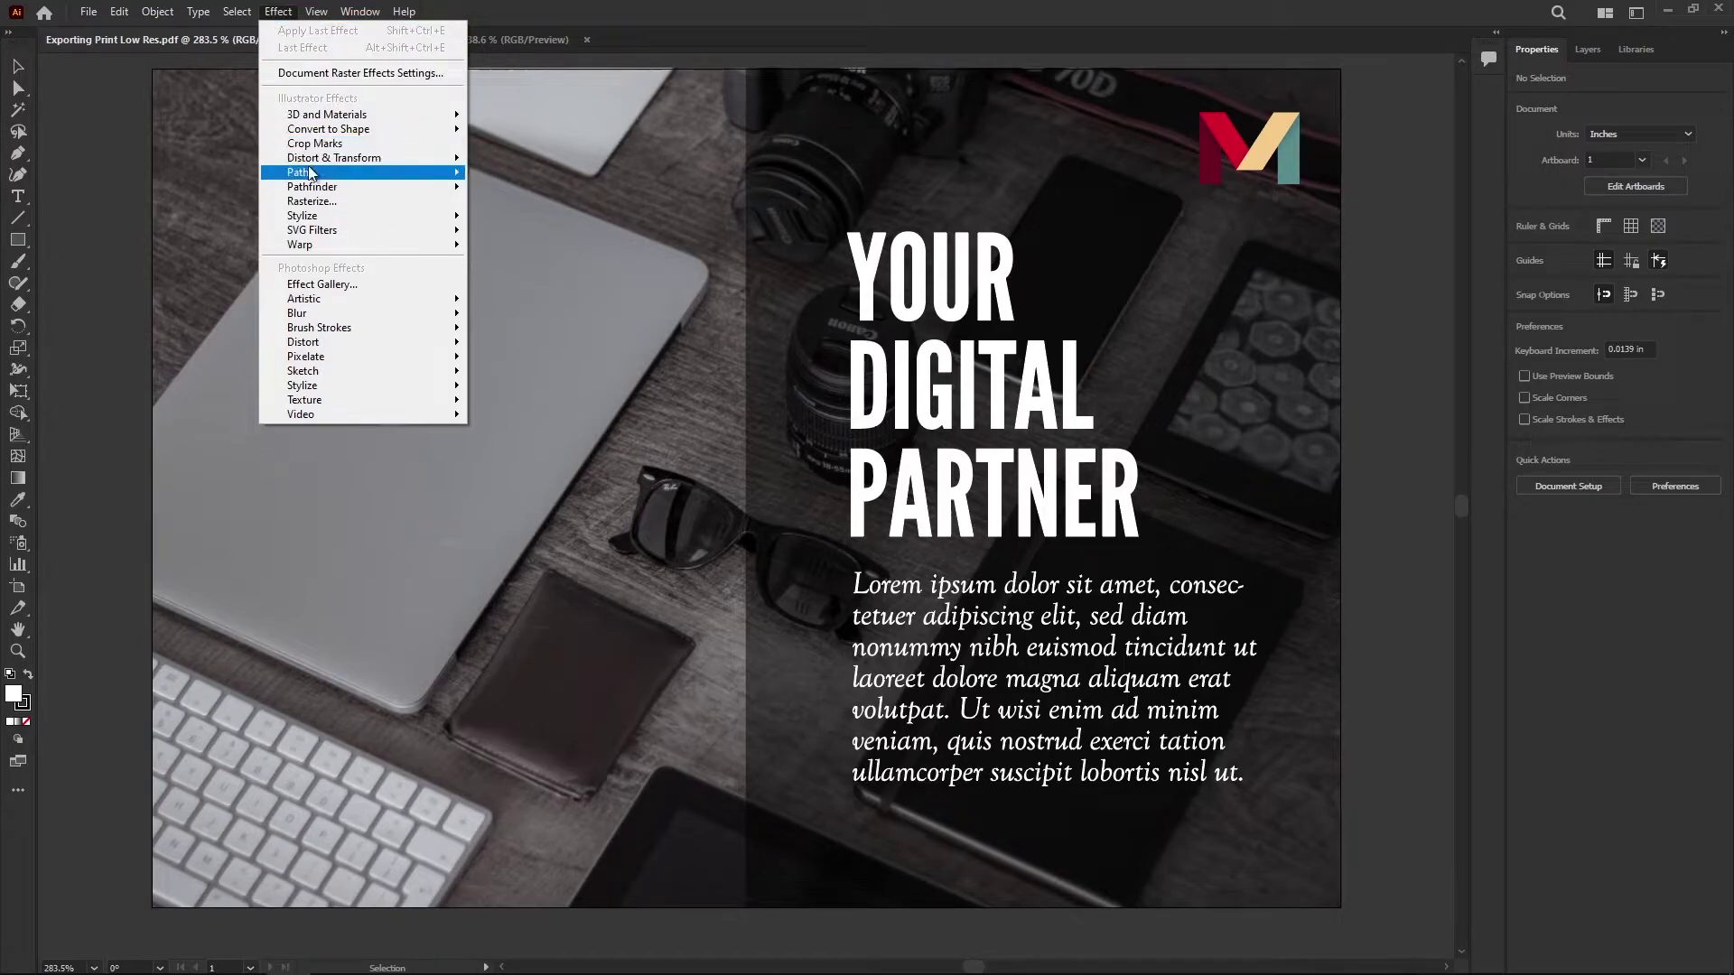
mouse_move(310, 173)
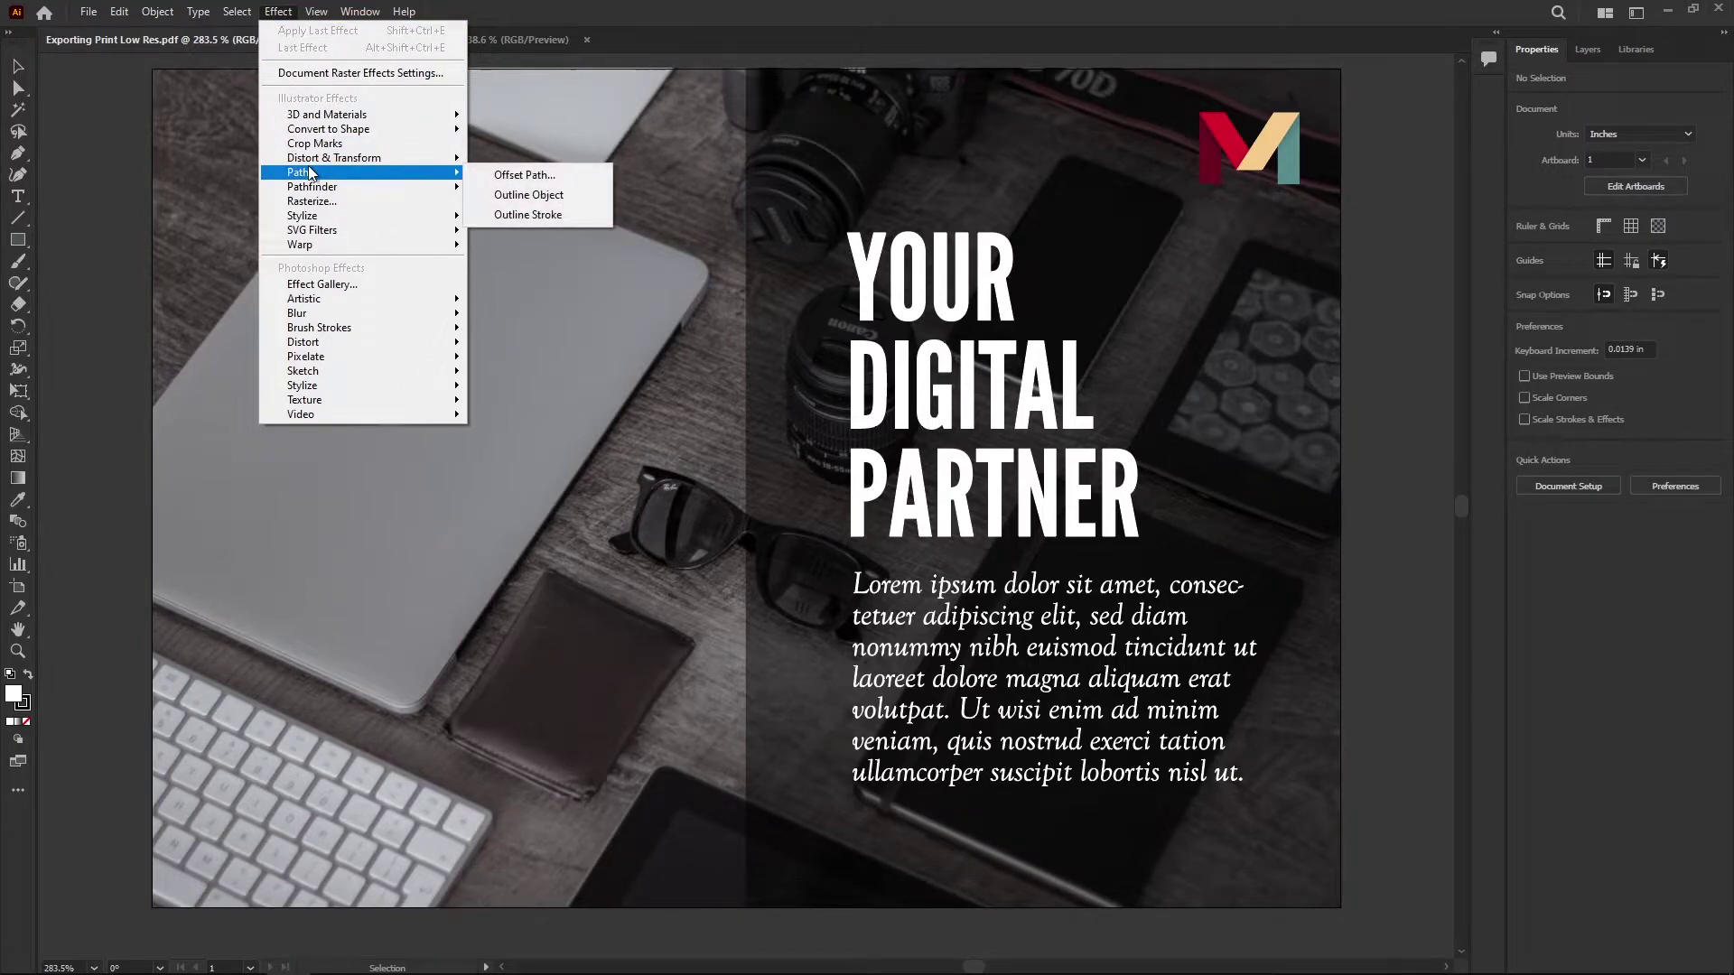
left_click(432, 74)
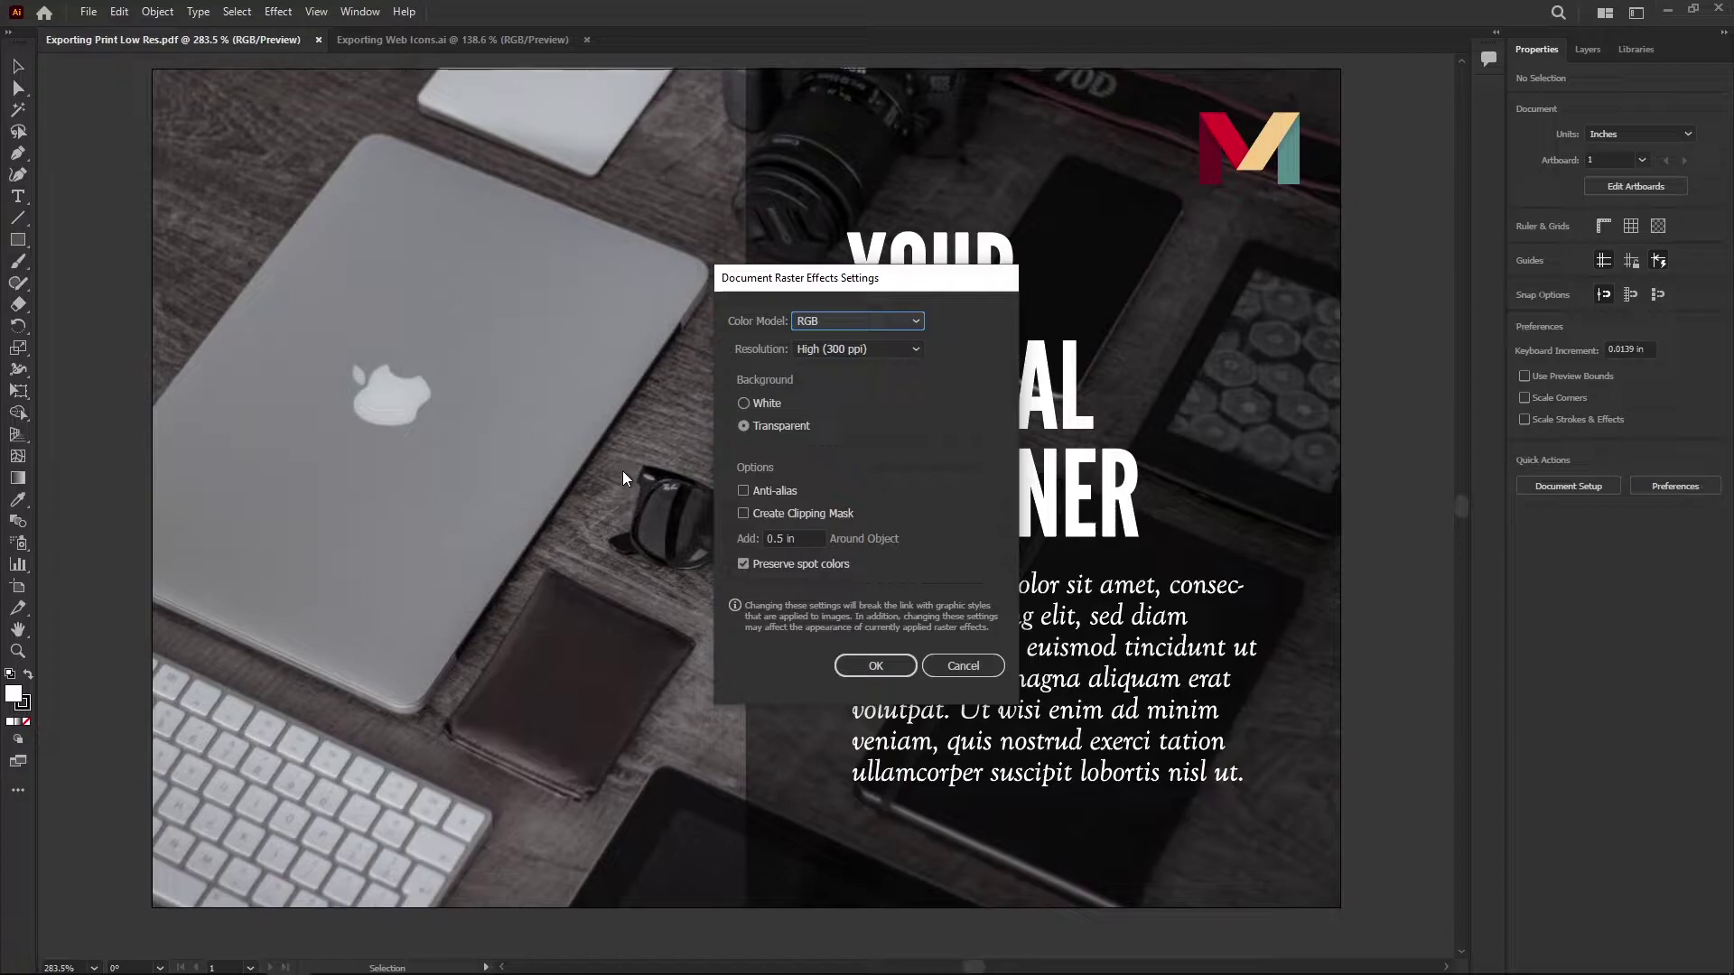
left_click(888, 350)
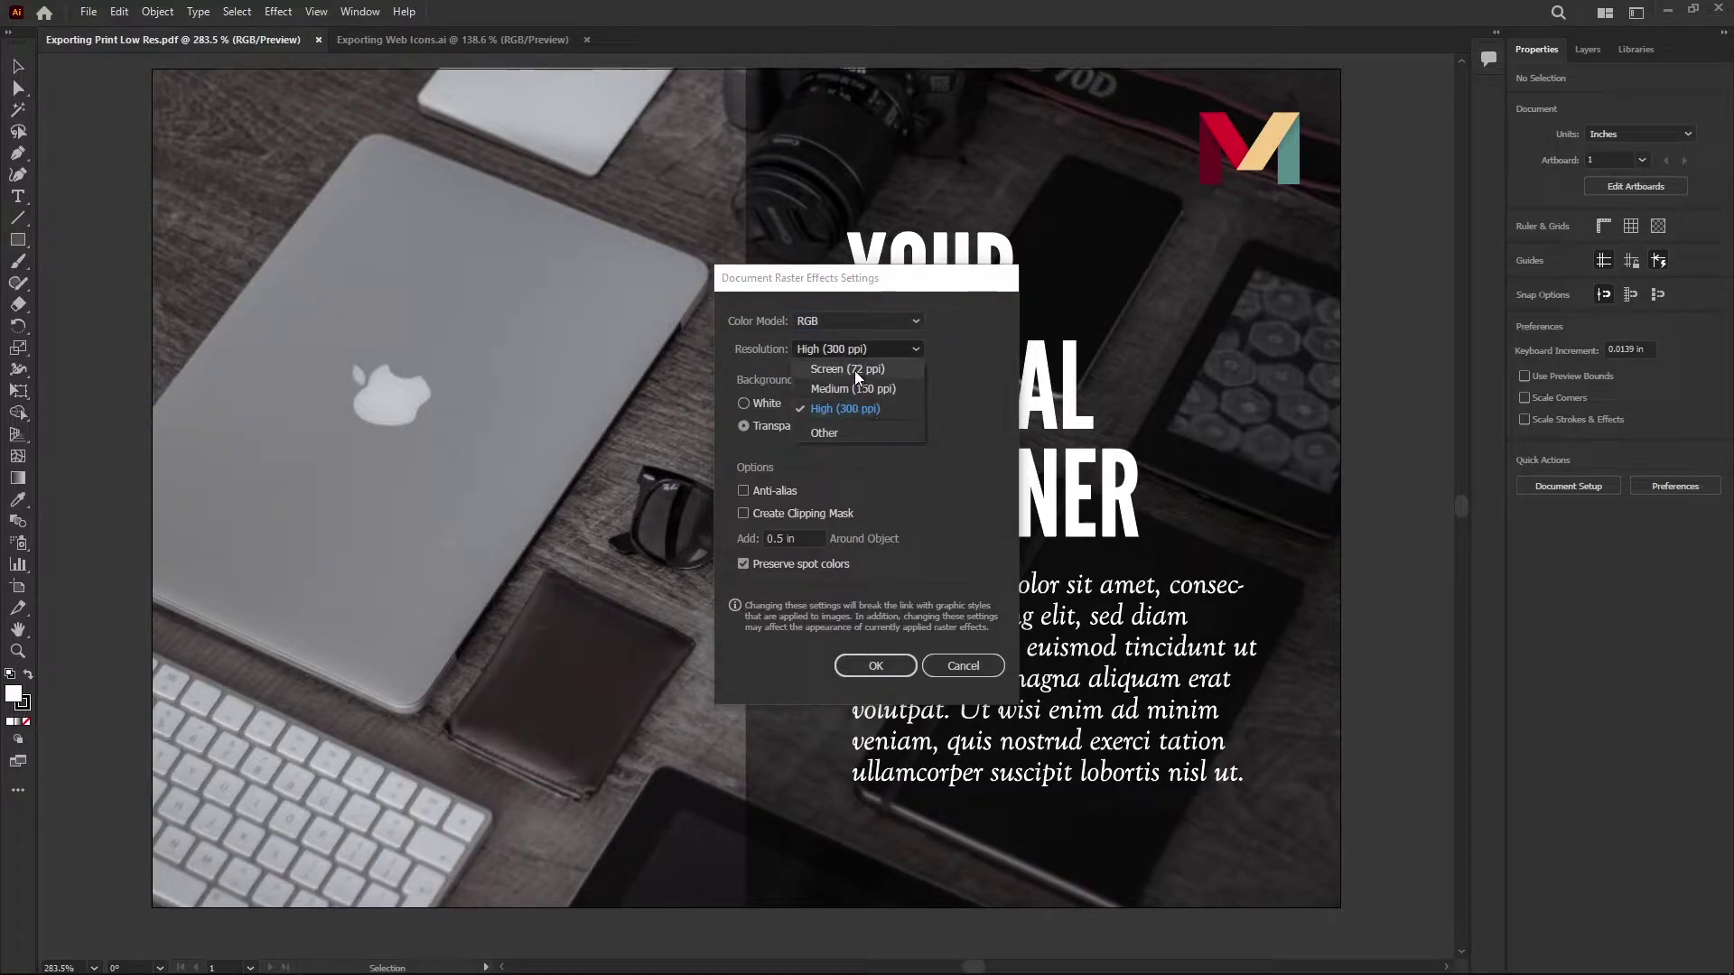
left_click(855, 370)
left_click(877, 347)
left_click(848, 408)
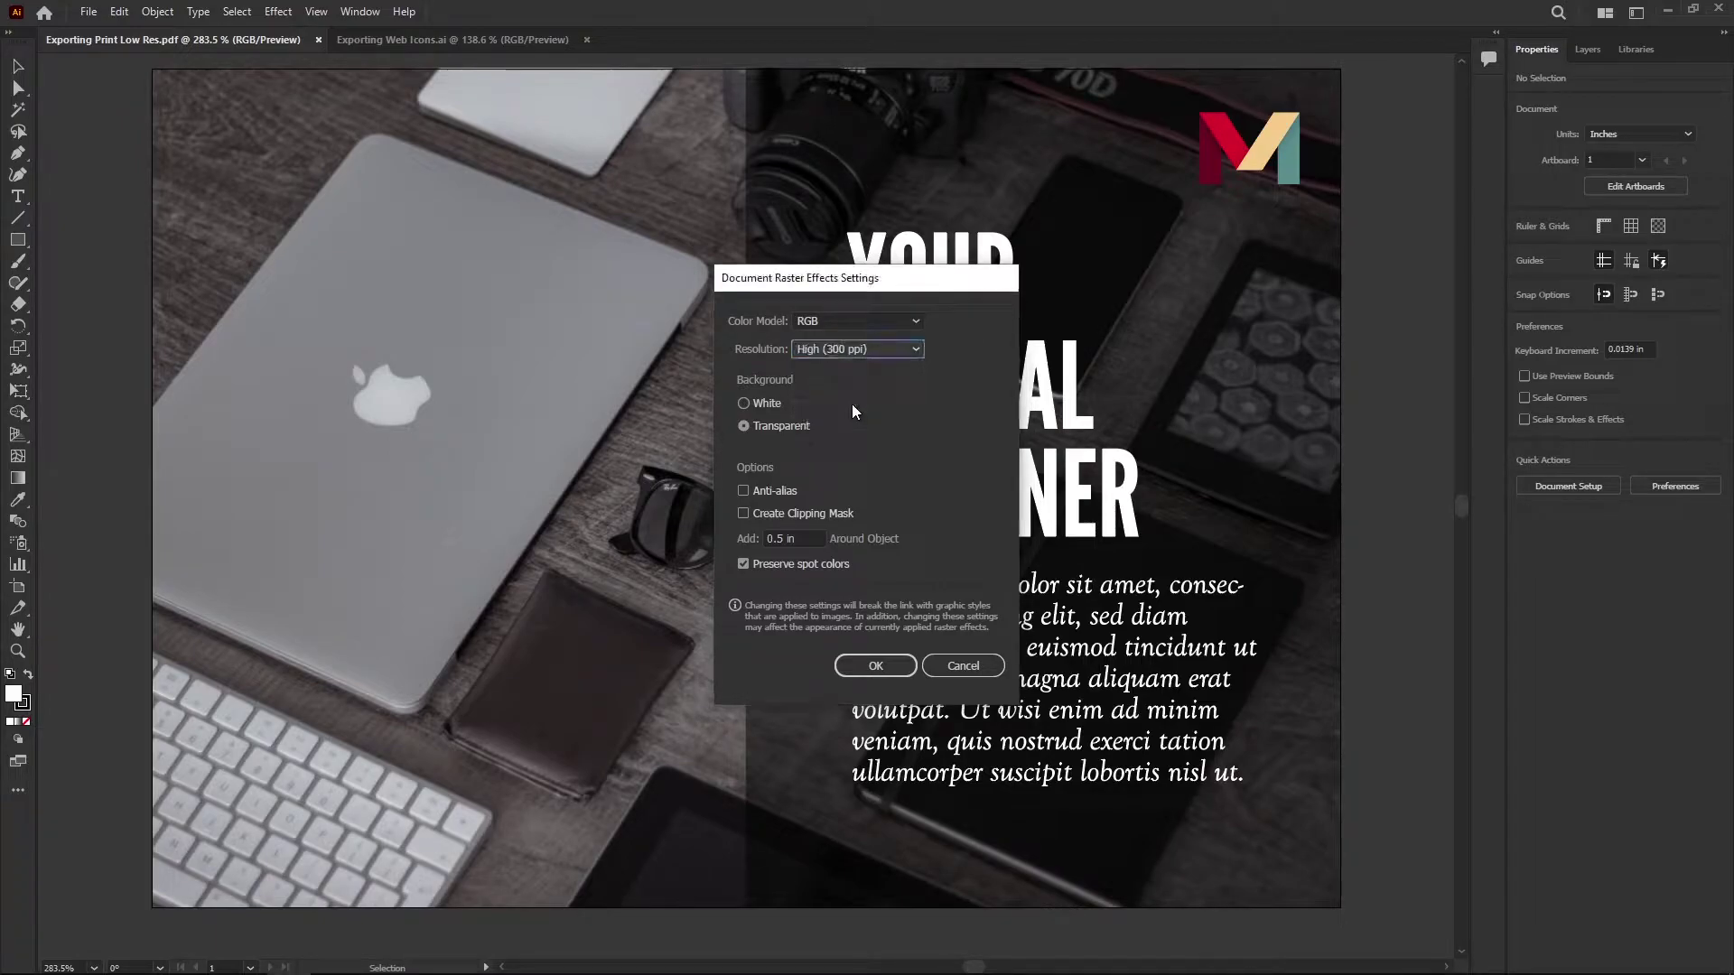
left_click(874, 666)
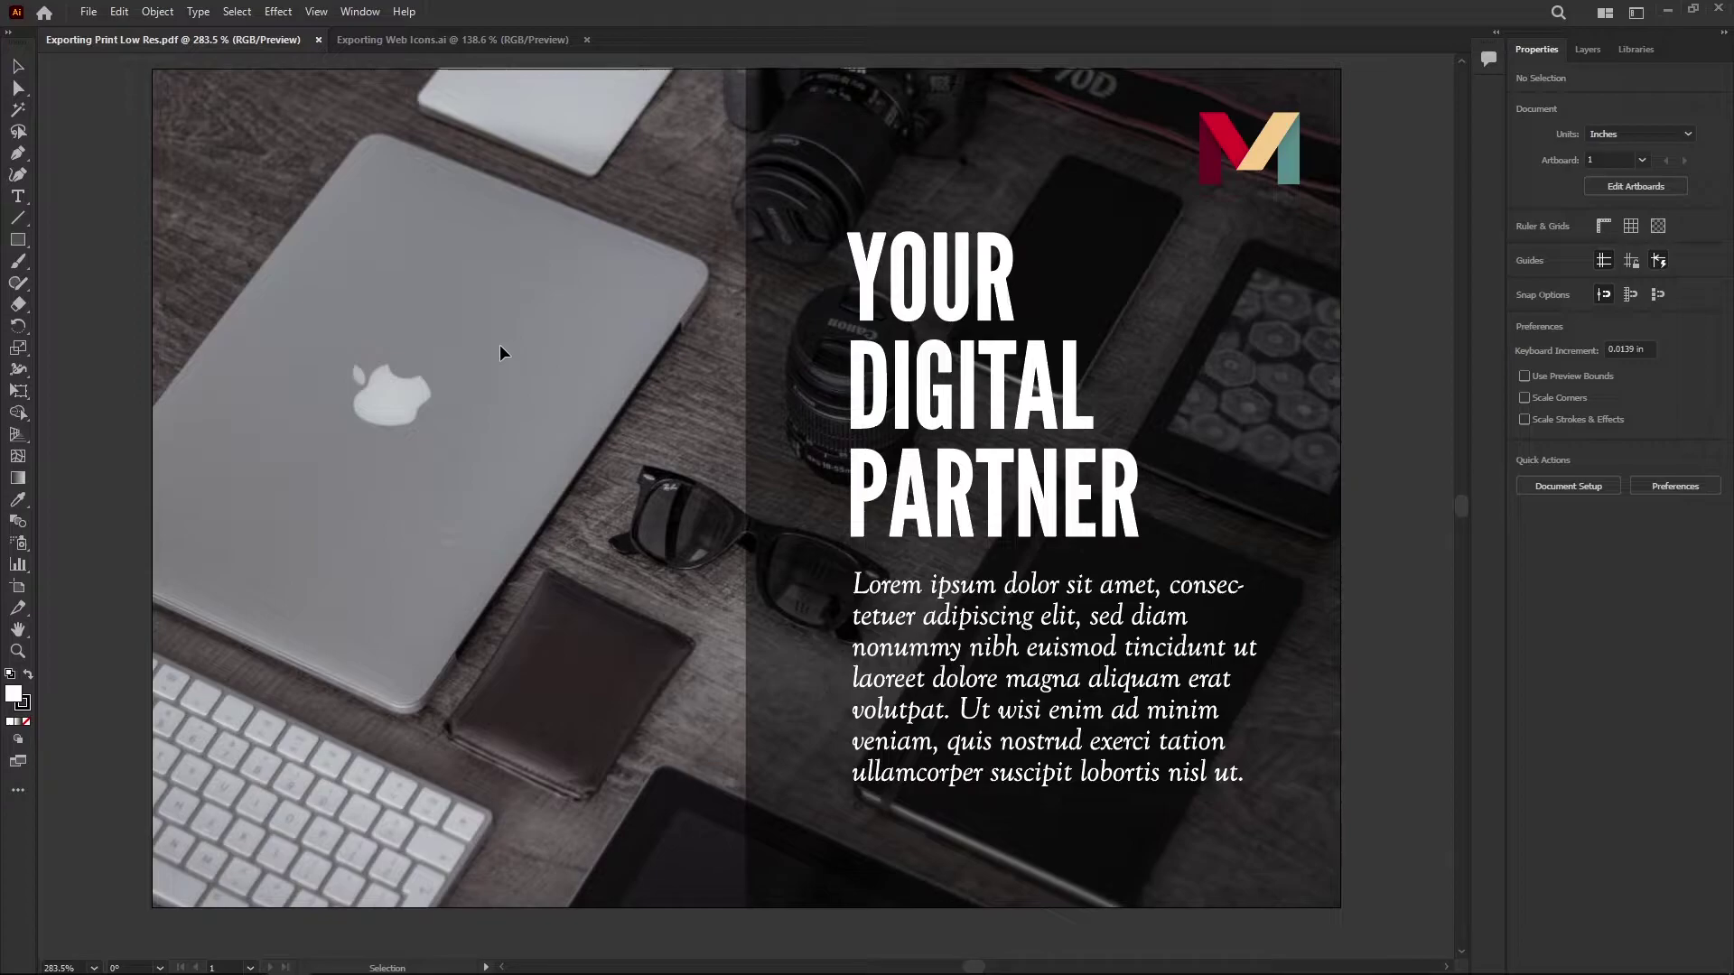
- Open Export for Screens, view its assets and artboards, and choose Class files as the export location for Artboard 1
left_click(93, 11)
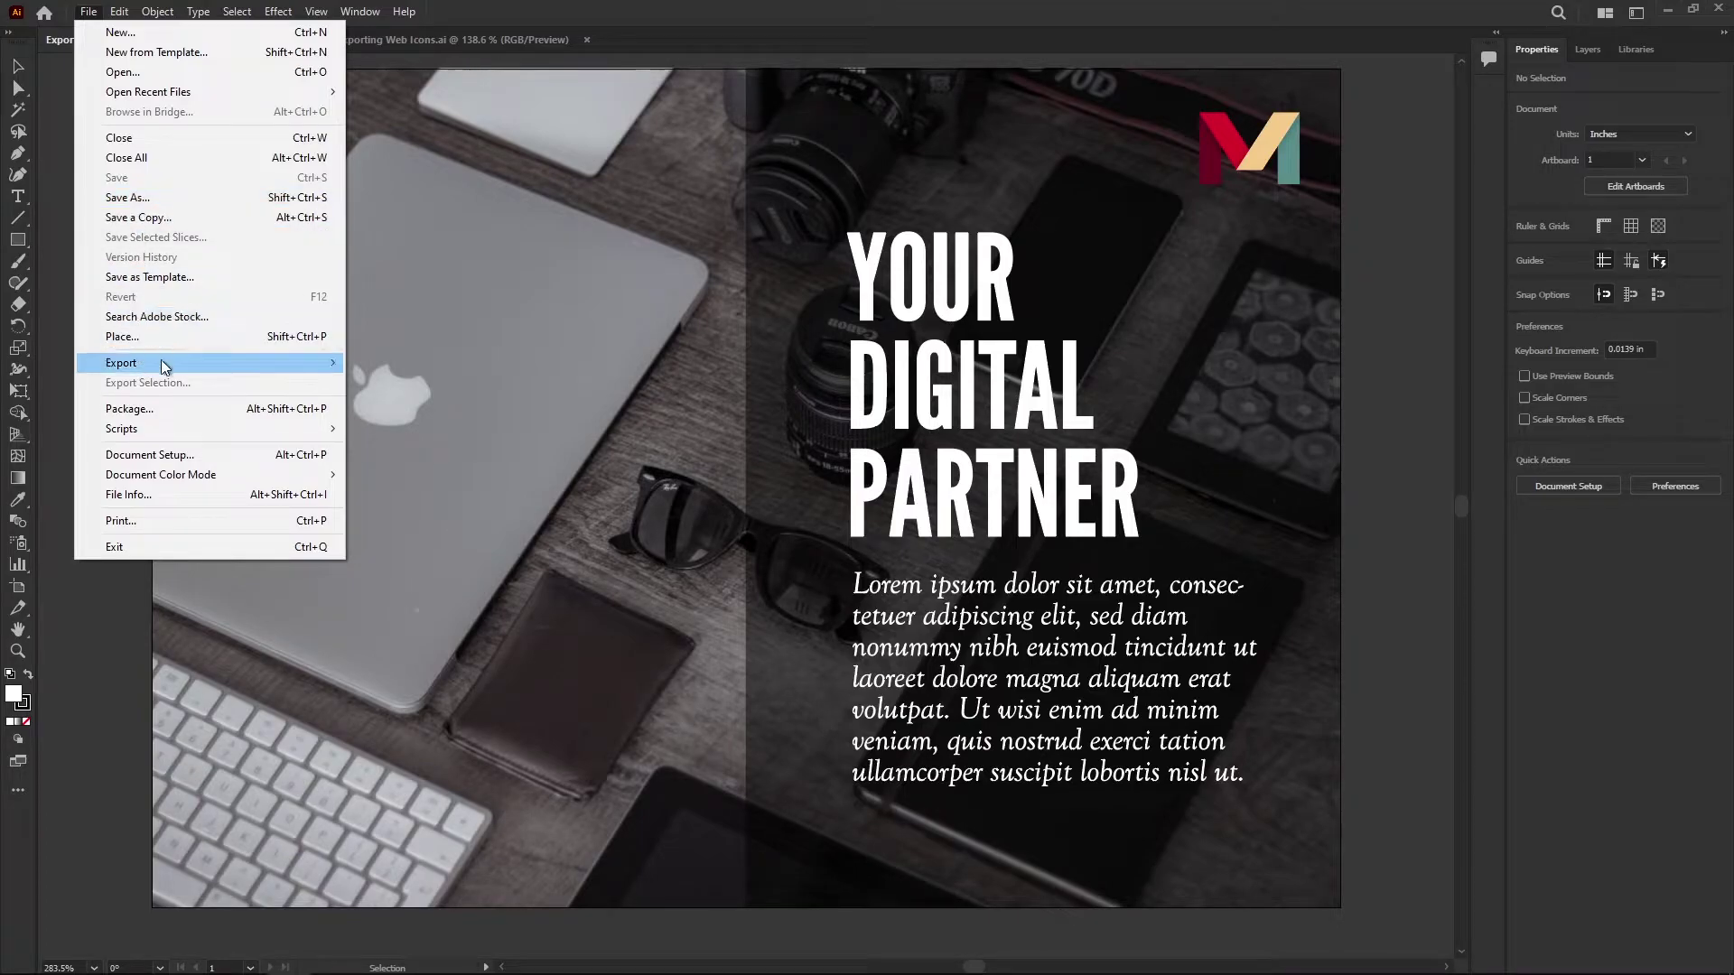
mouse_move(344, 364)
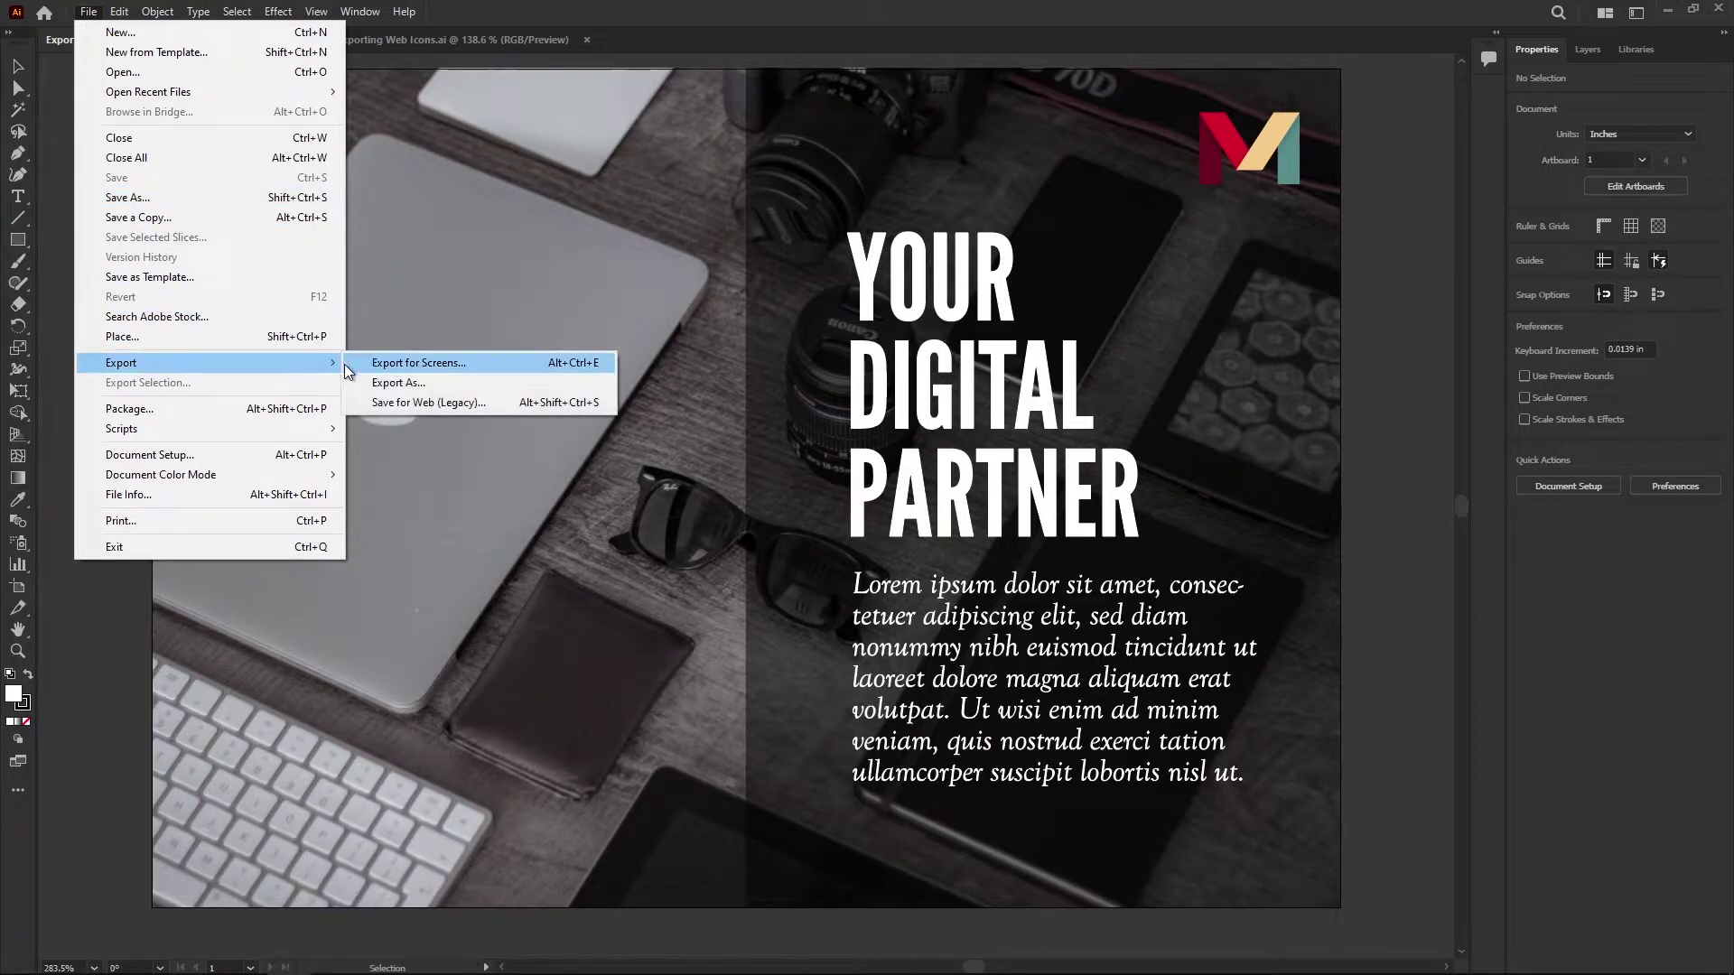
left_click(470, 366)
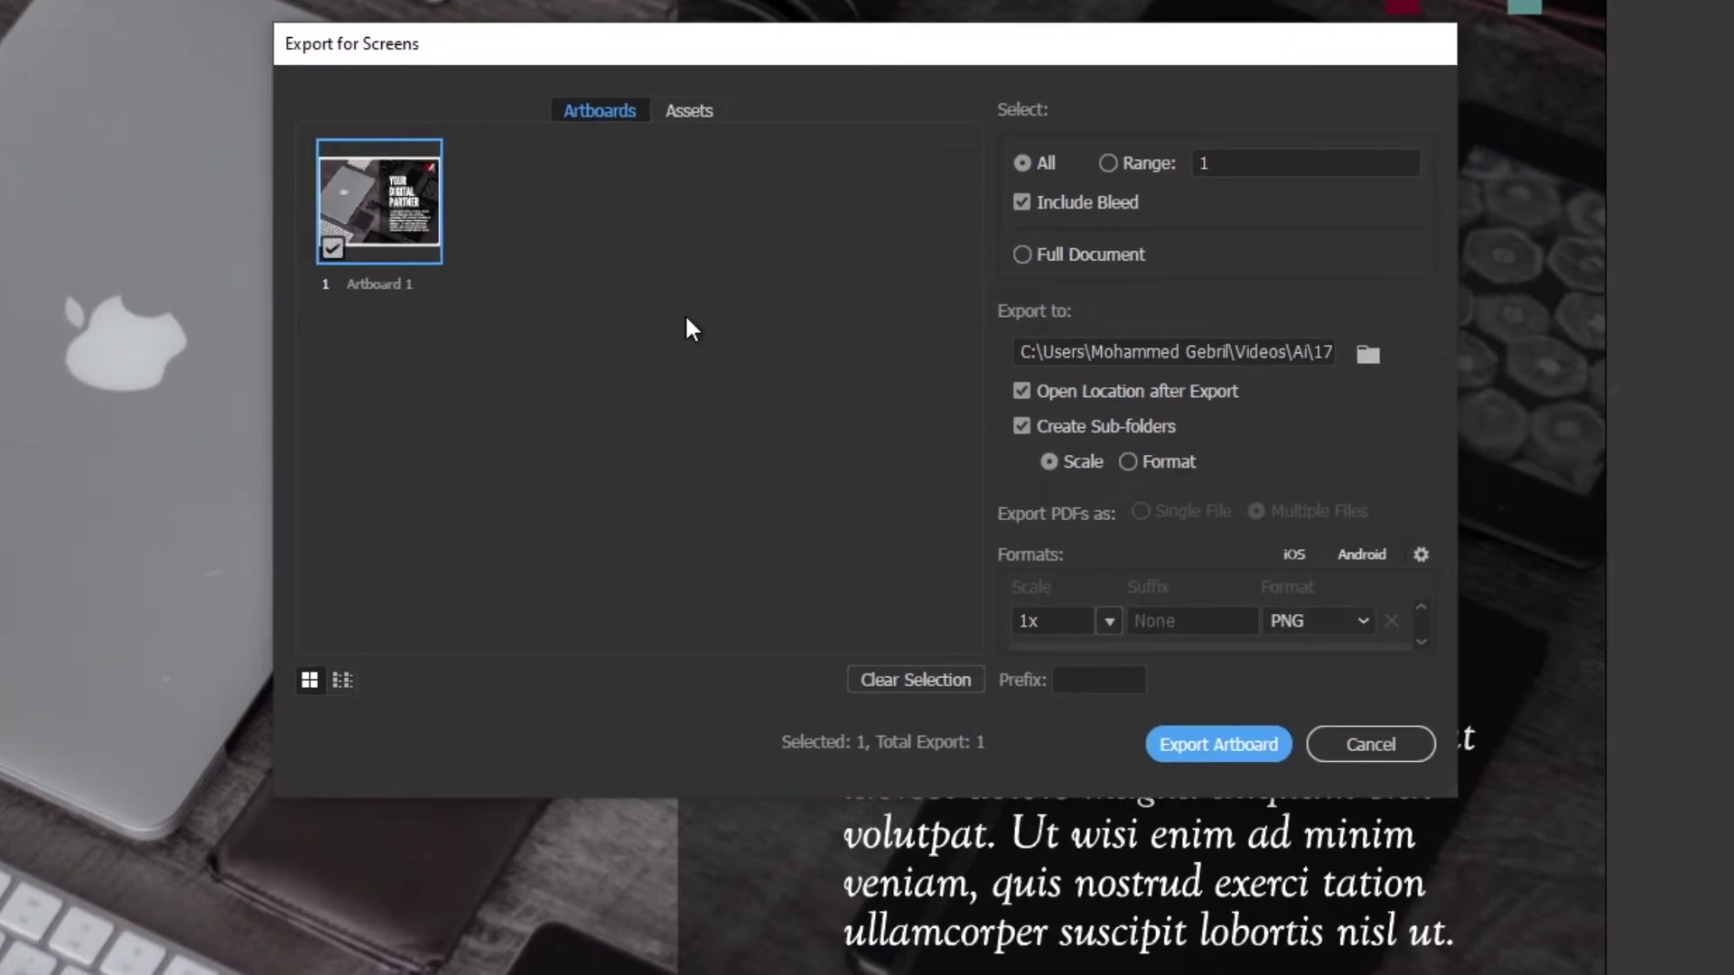
left_click(714, 105)
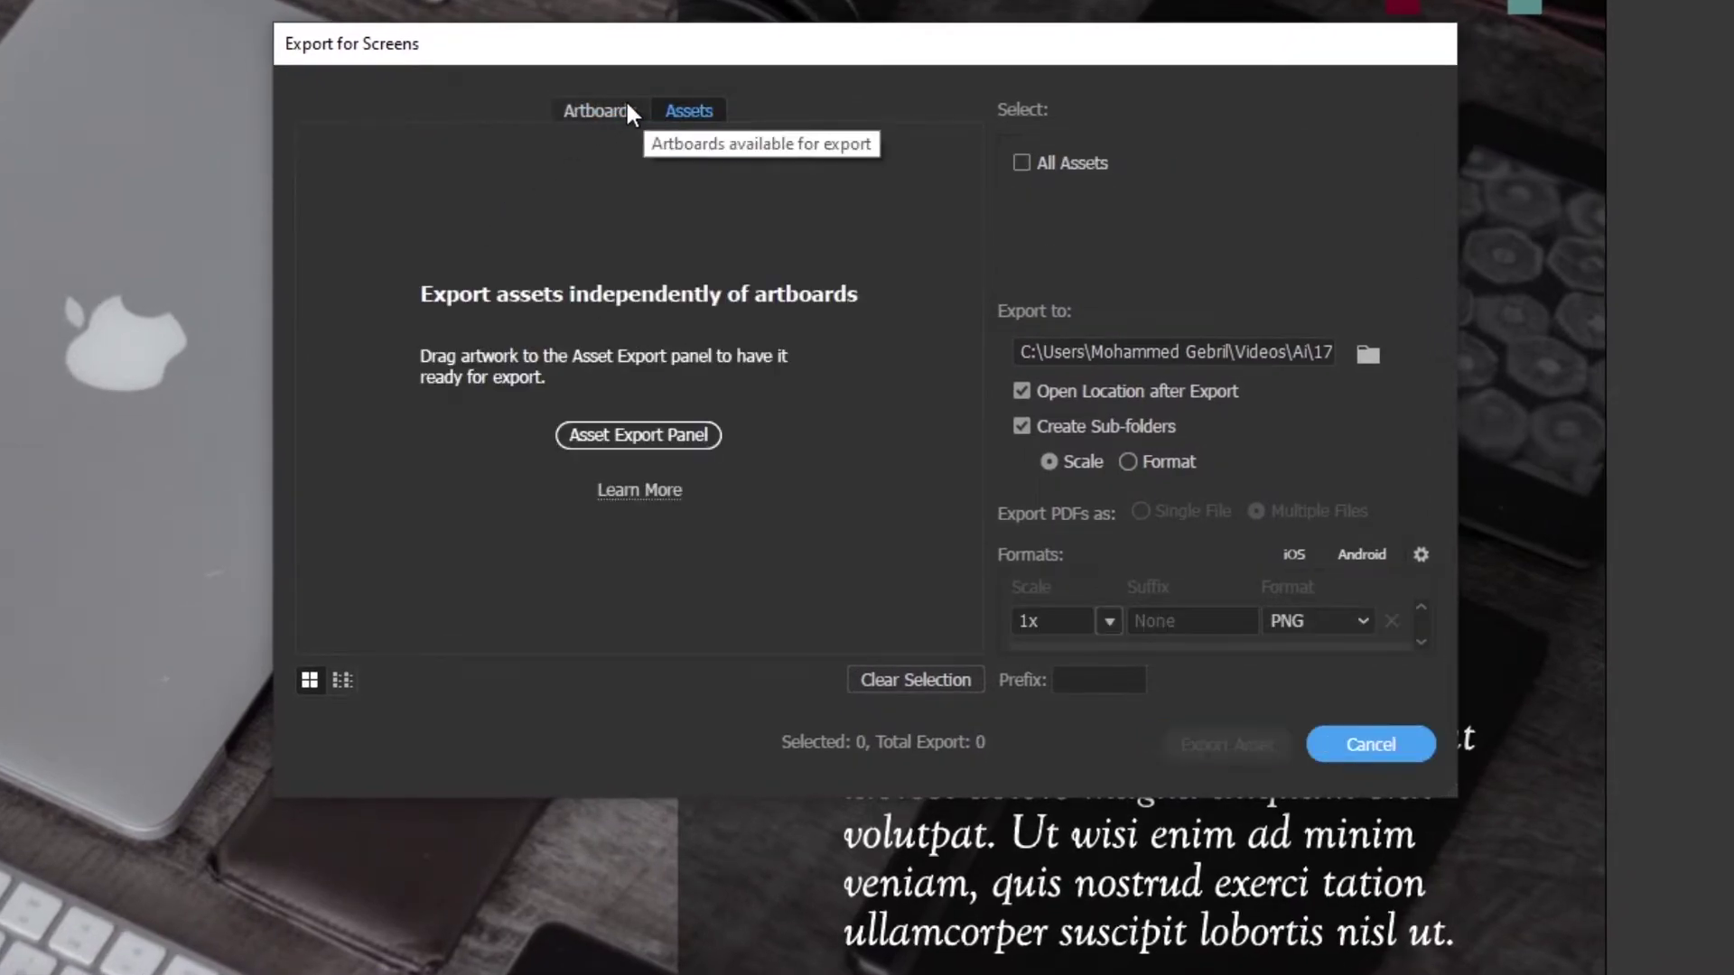
left_click(571, 107)
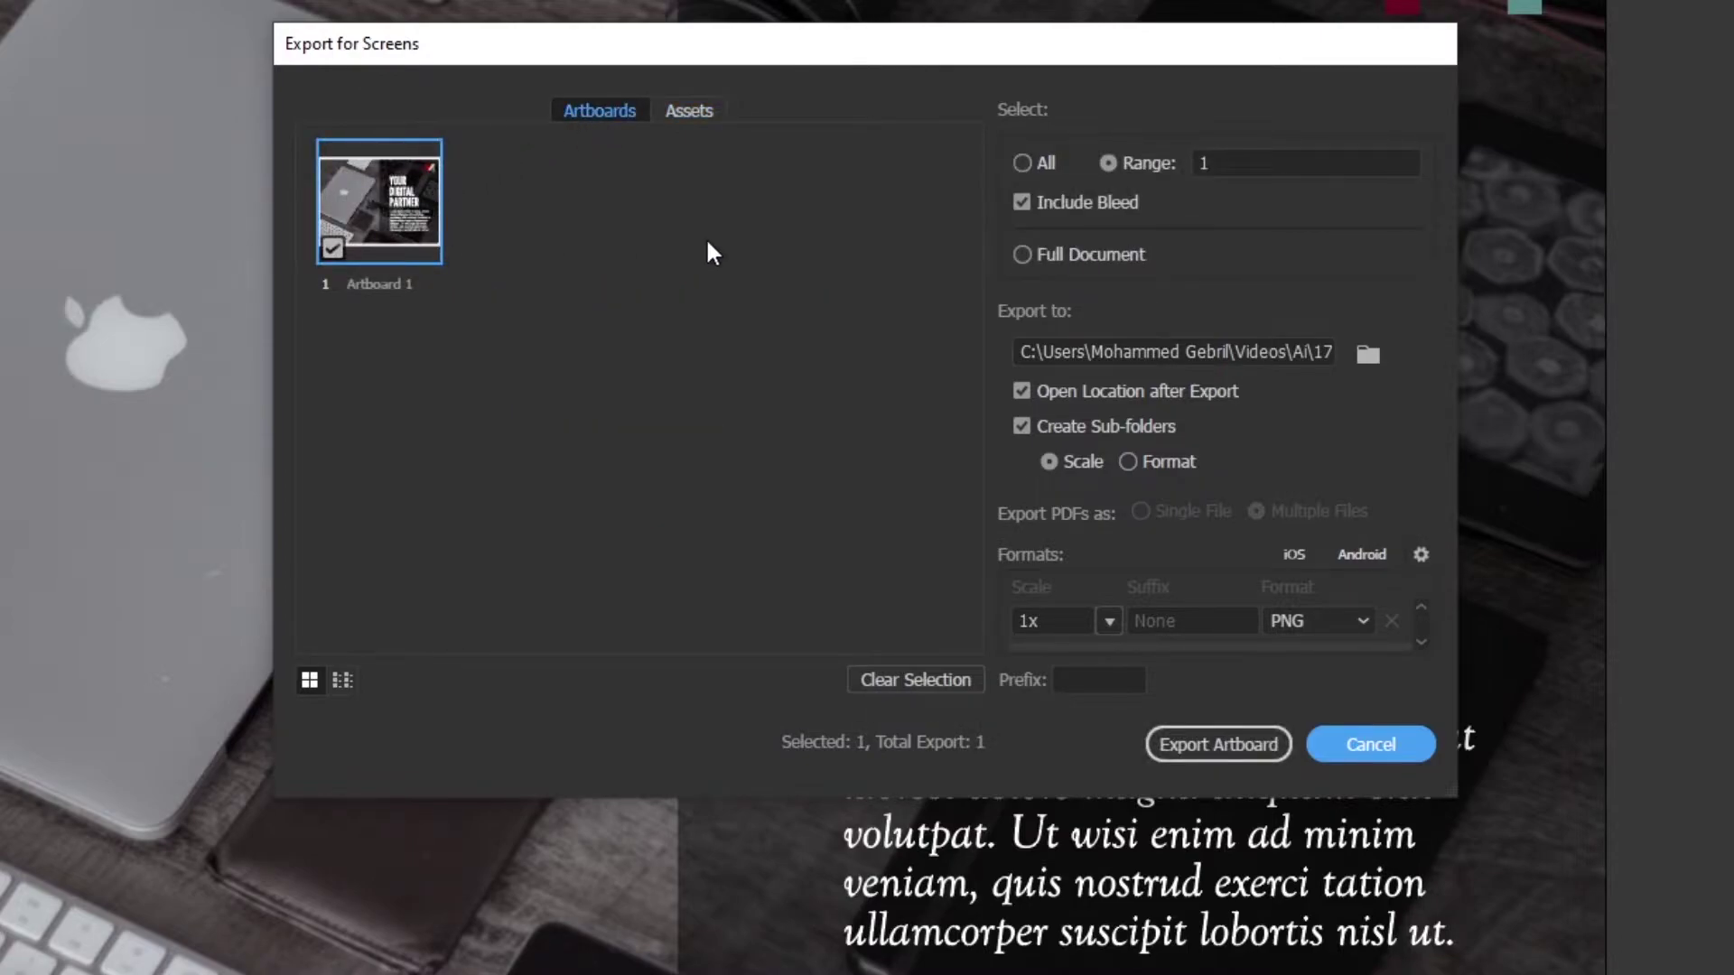
left_click(1370, 353)
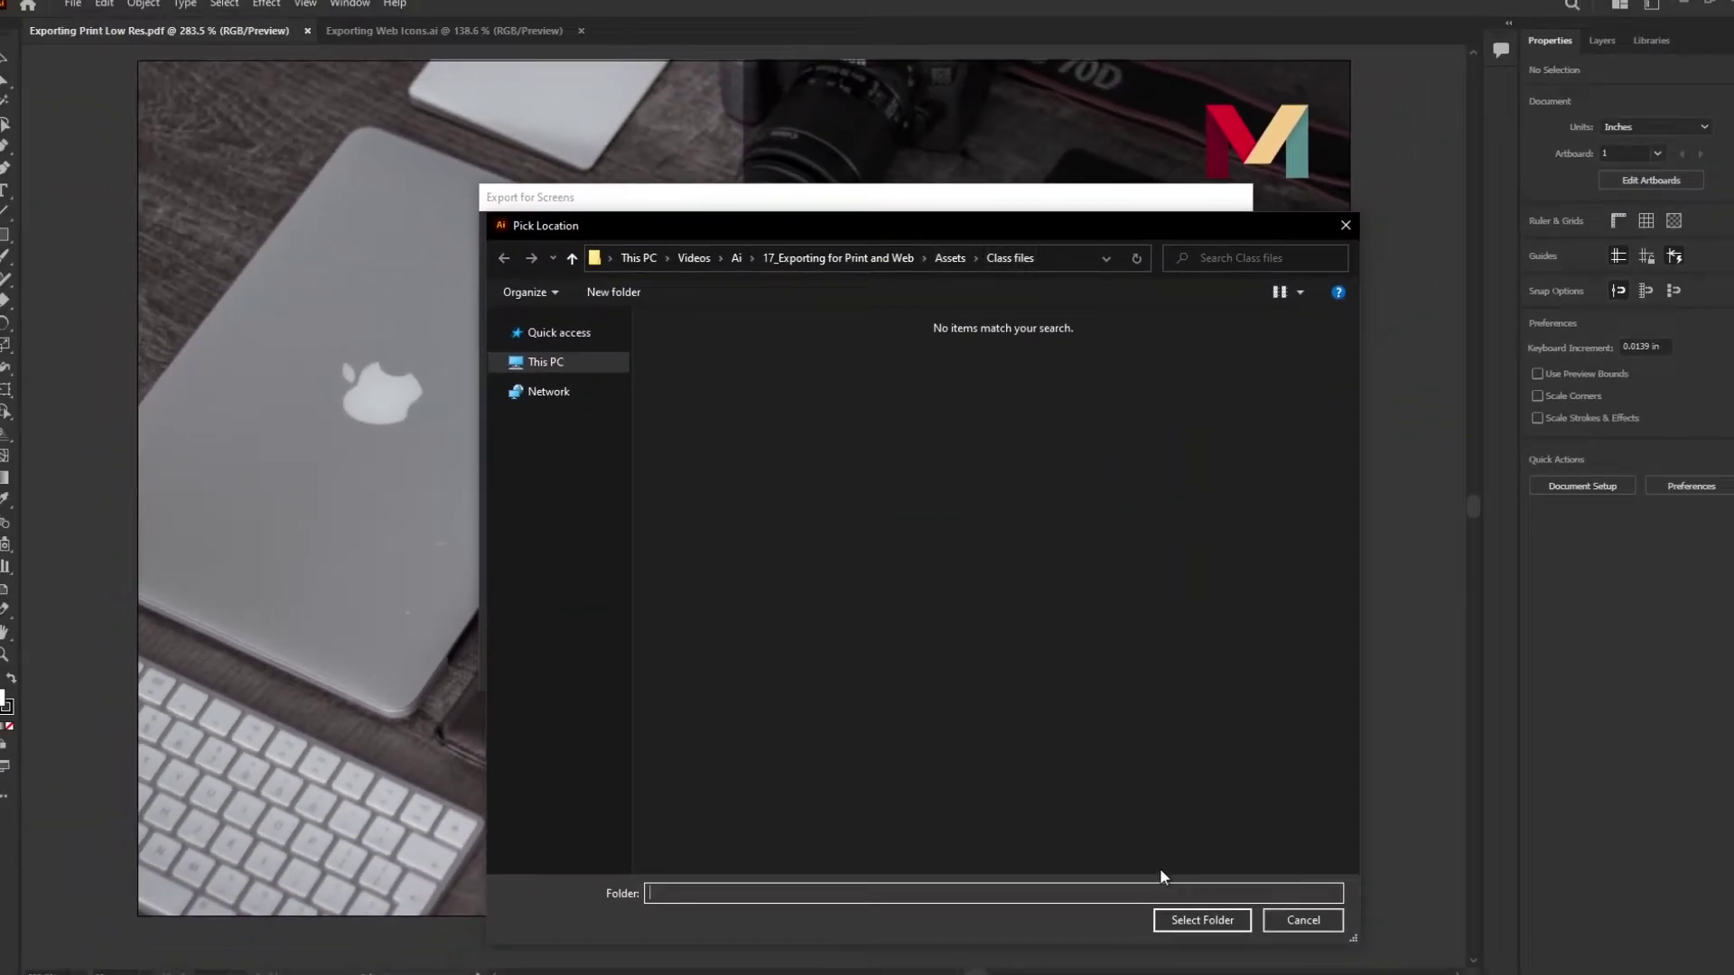
left_click(1199, 921)
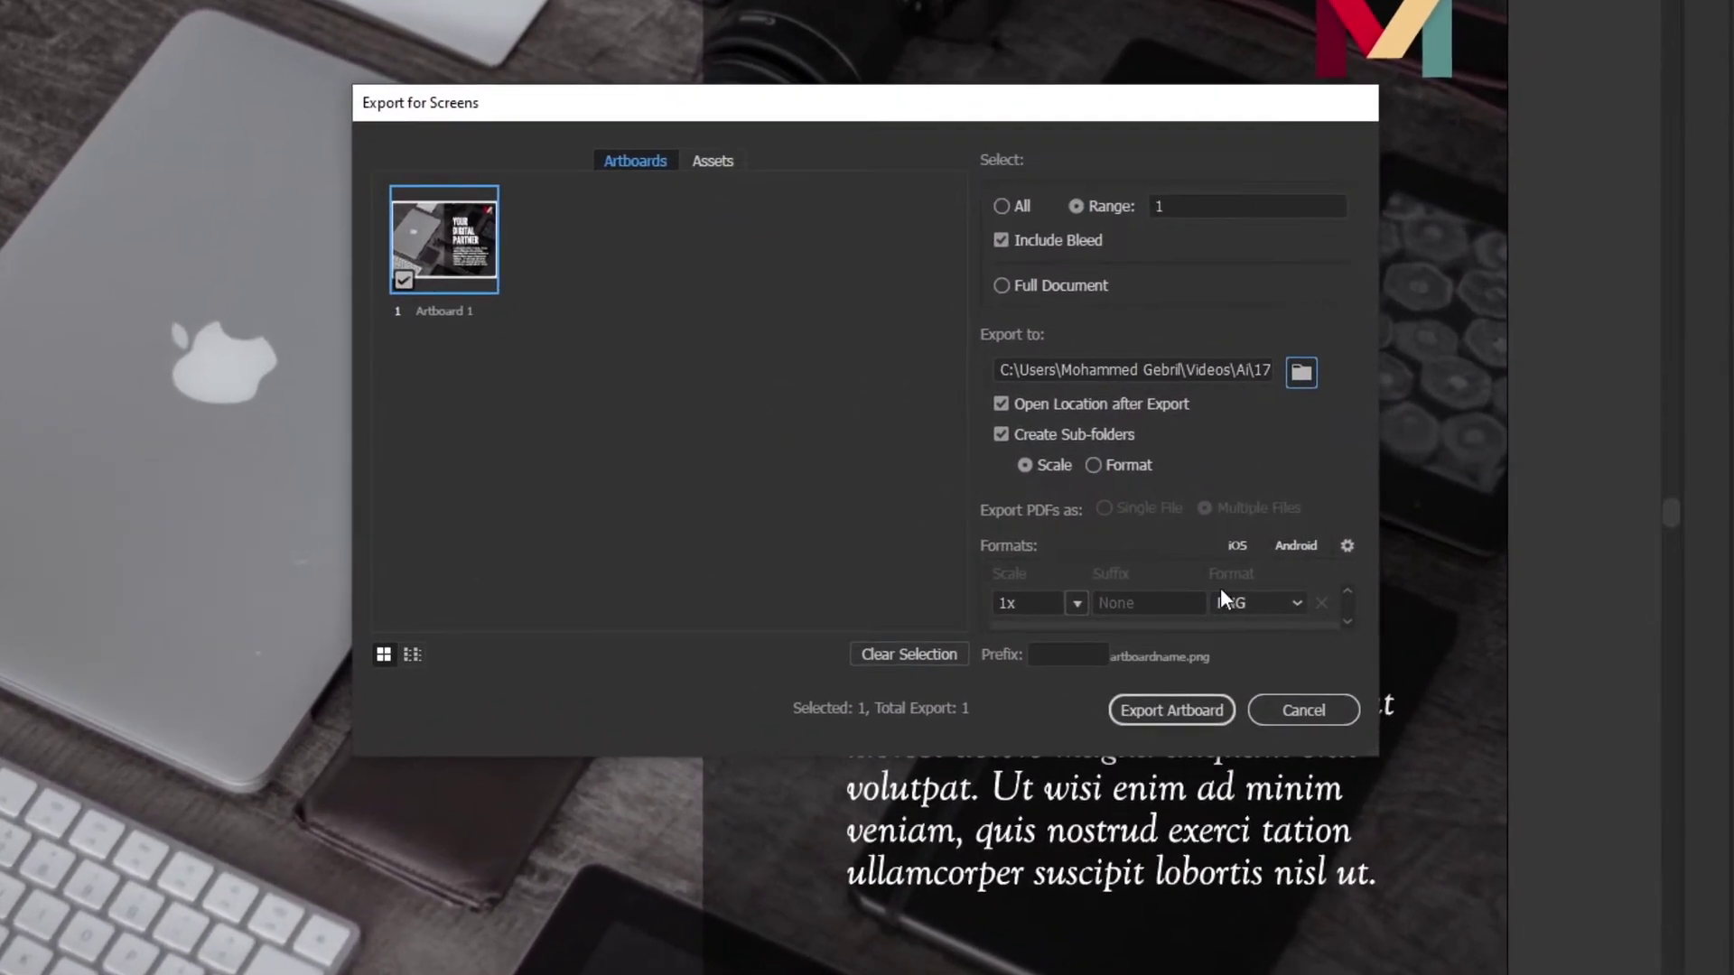
- Set the 1x export format to JPG 100 after reviewing the other available formats
left_click(1276, 604)
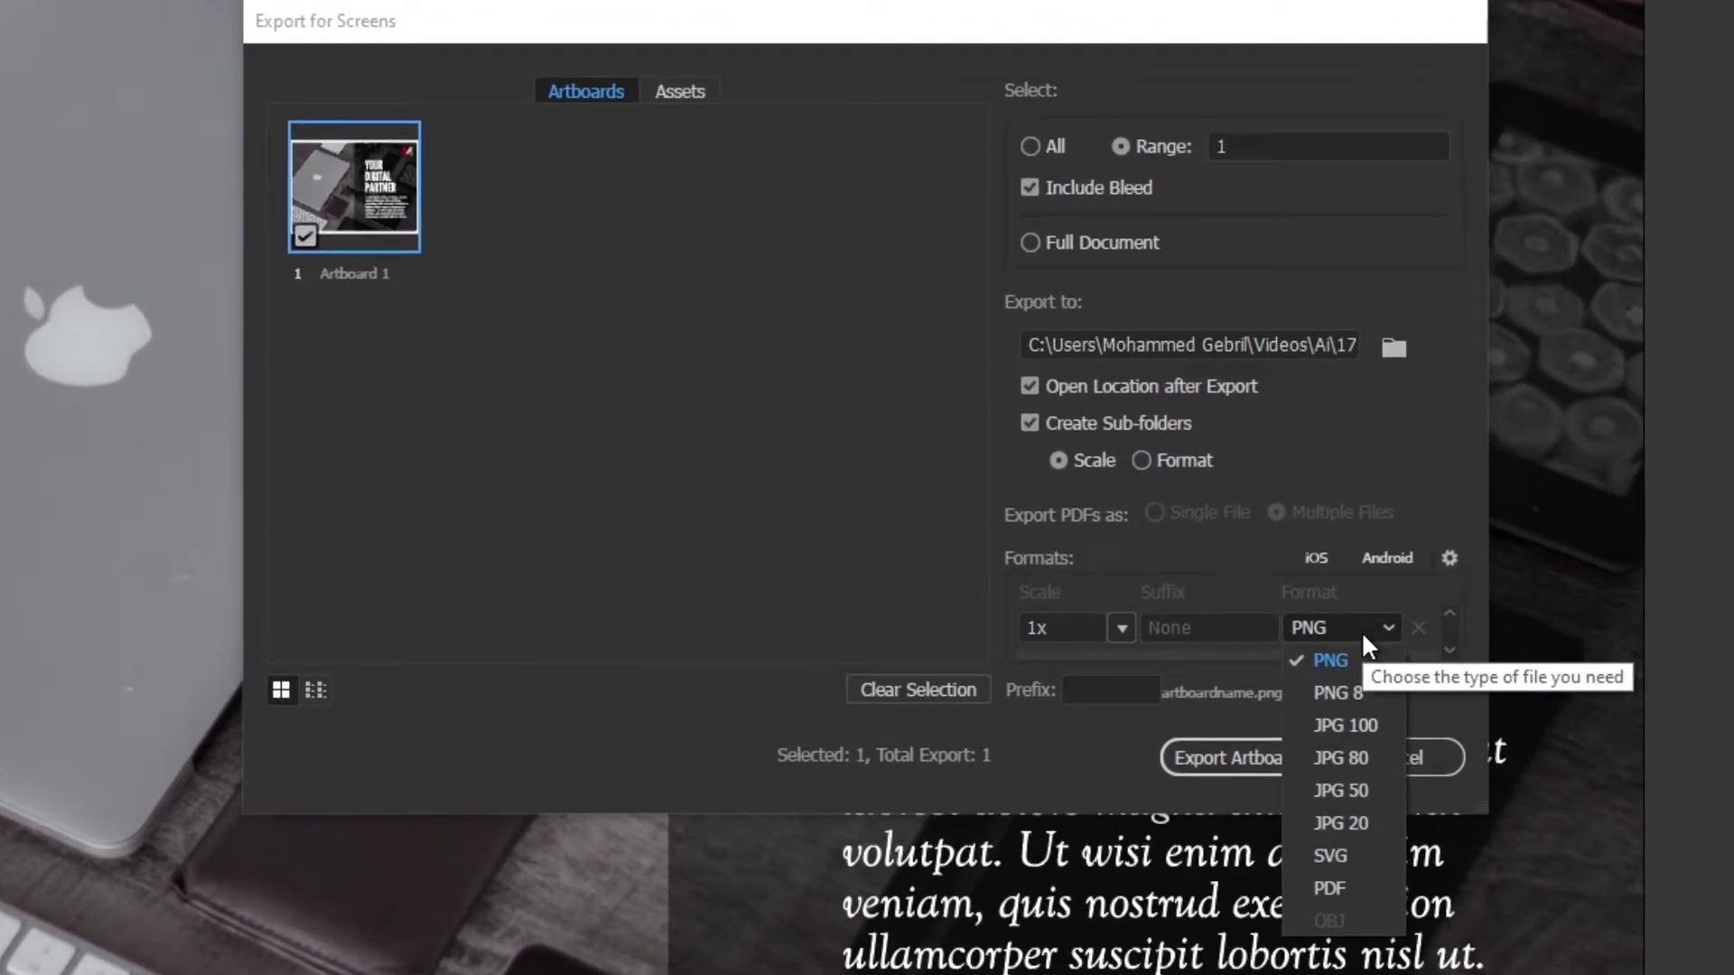
left_click(1359, 724)
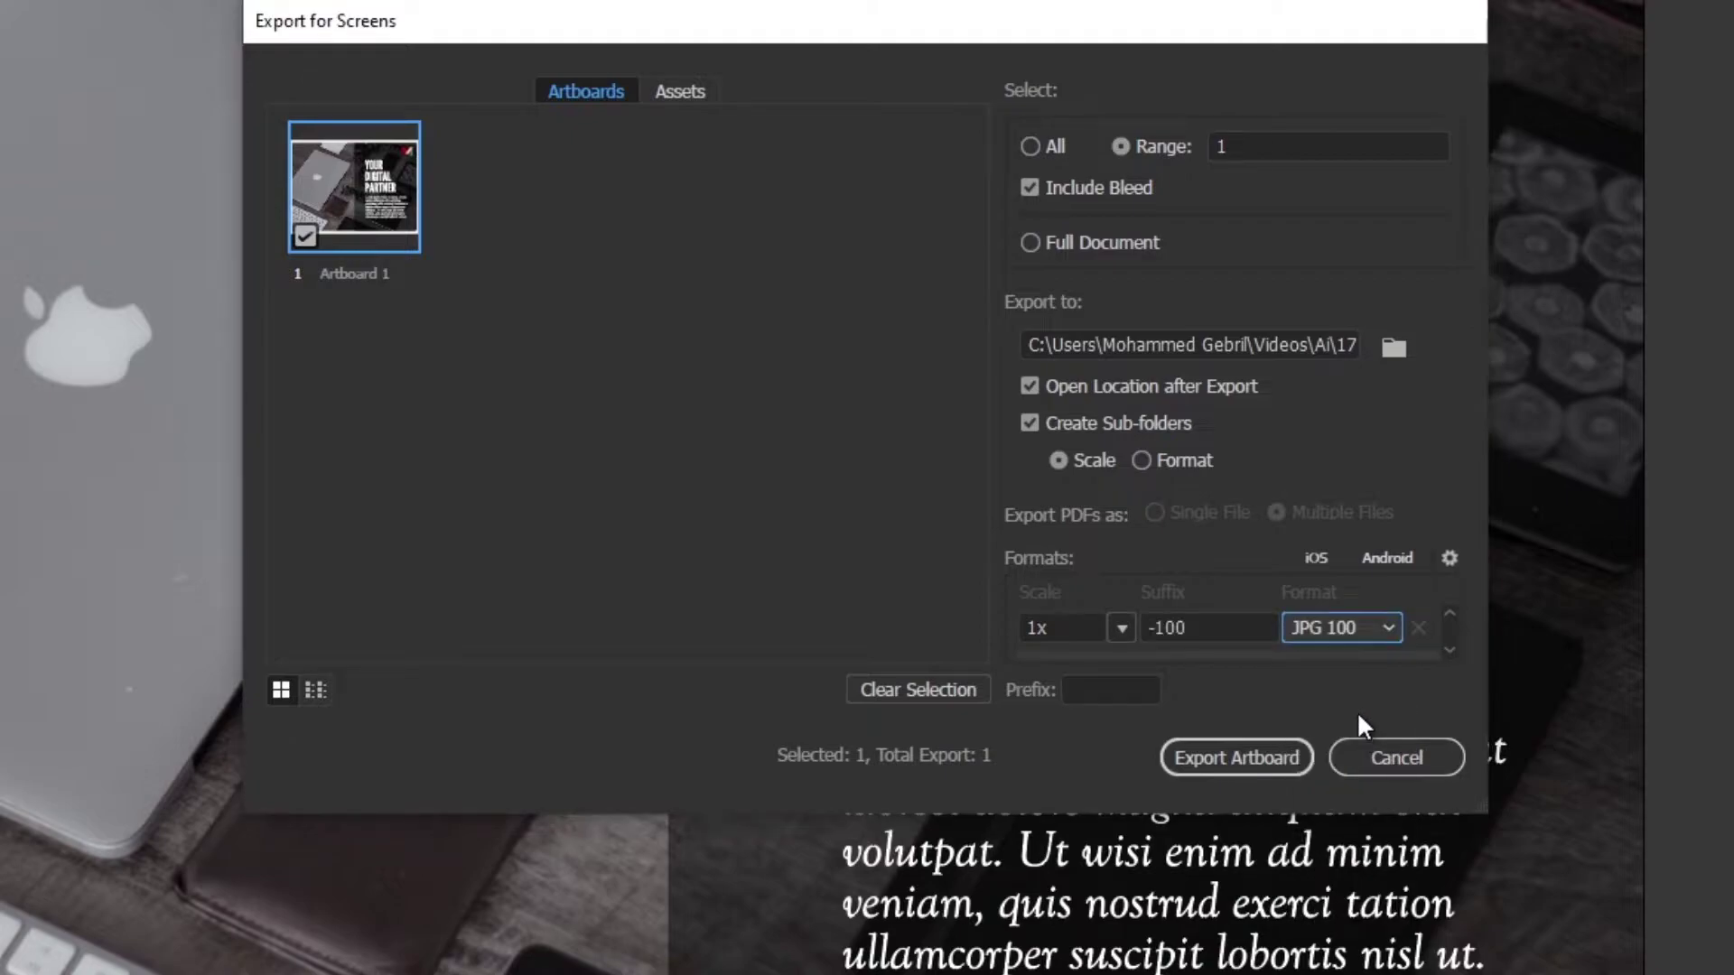
left_click(1364, 628)
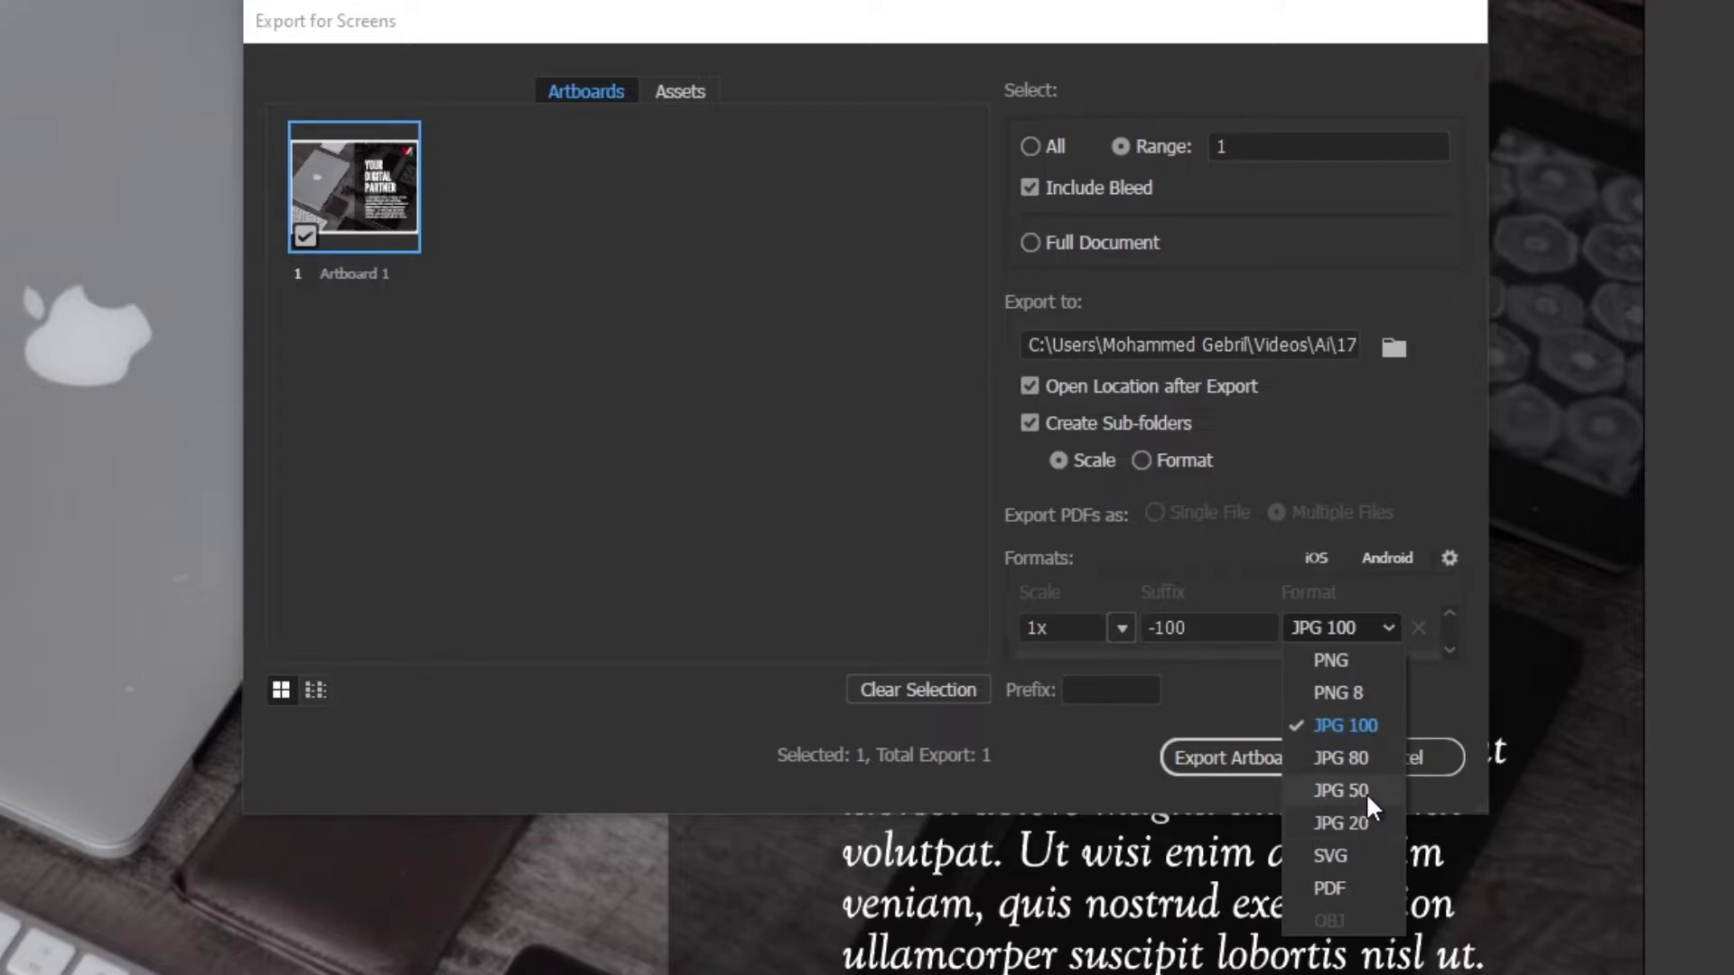
left_click(1366, 723)
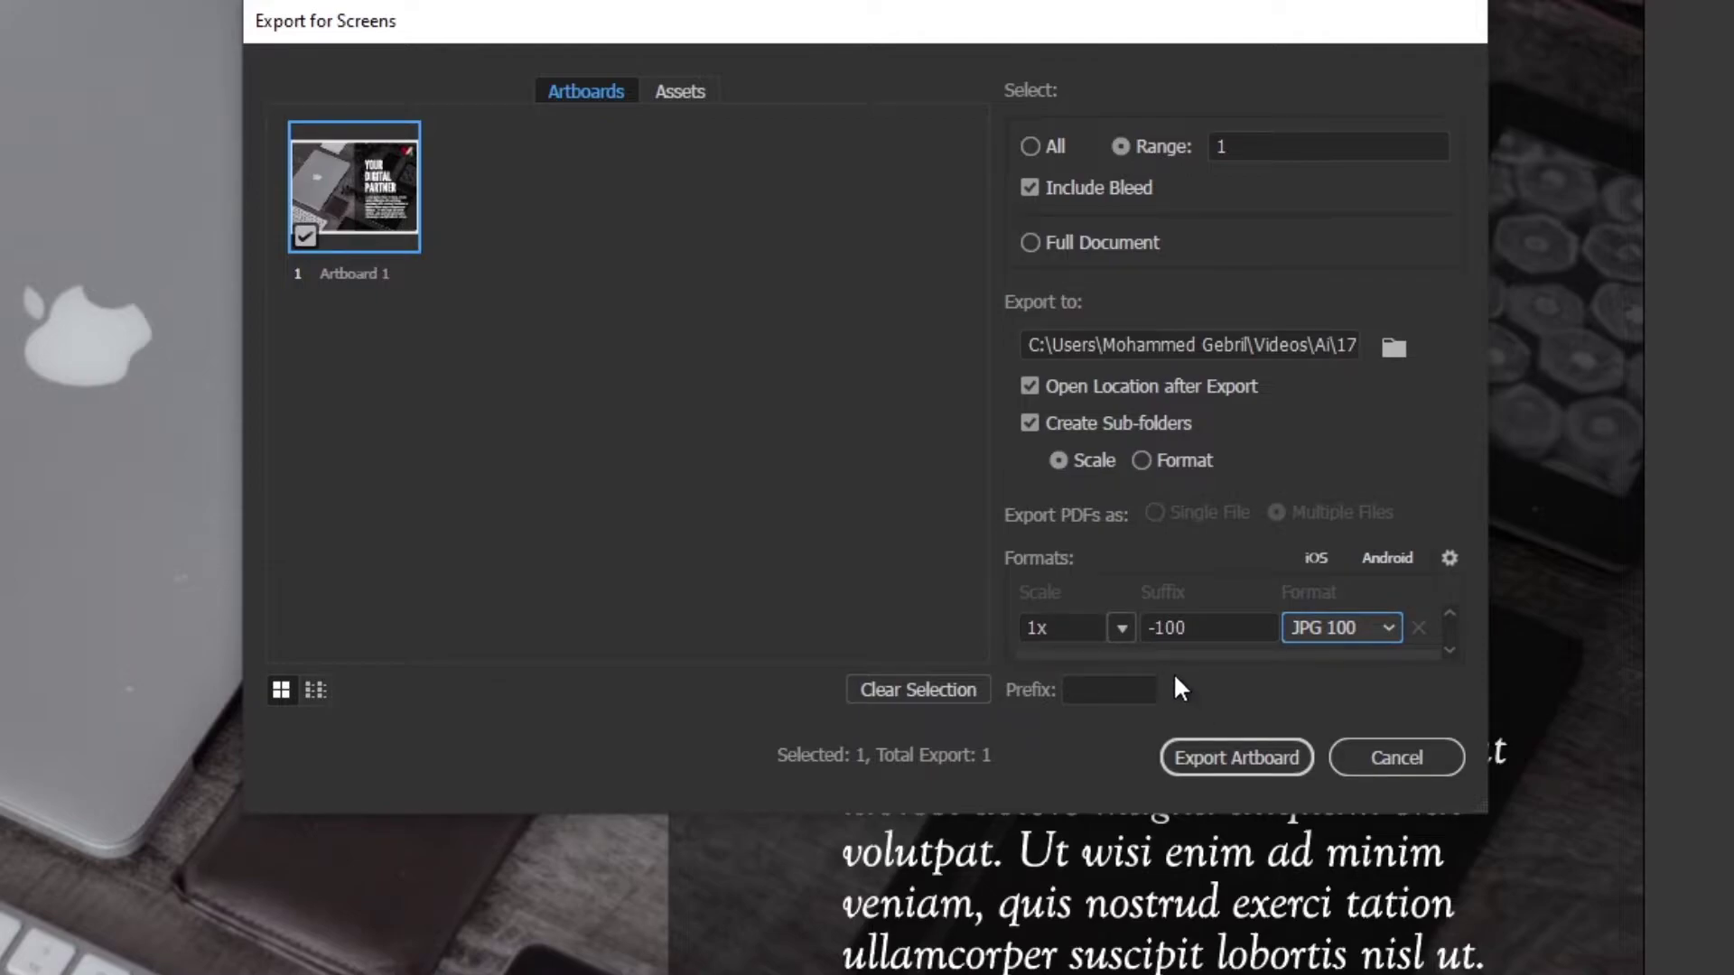
- Enlarge the Export for Screens dialog and add a second export scale below the 1x entry
scroll(1411, 637, "down", 1)
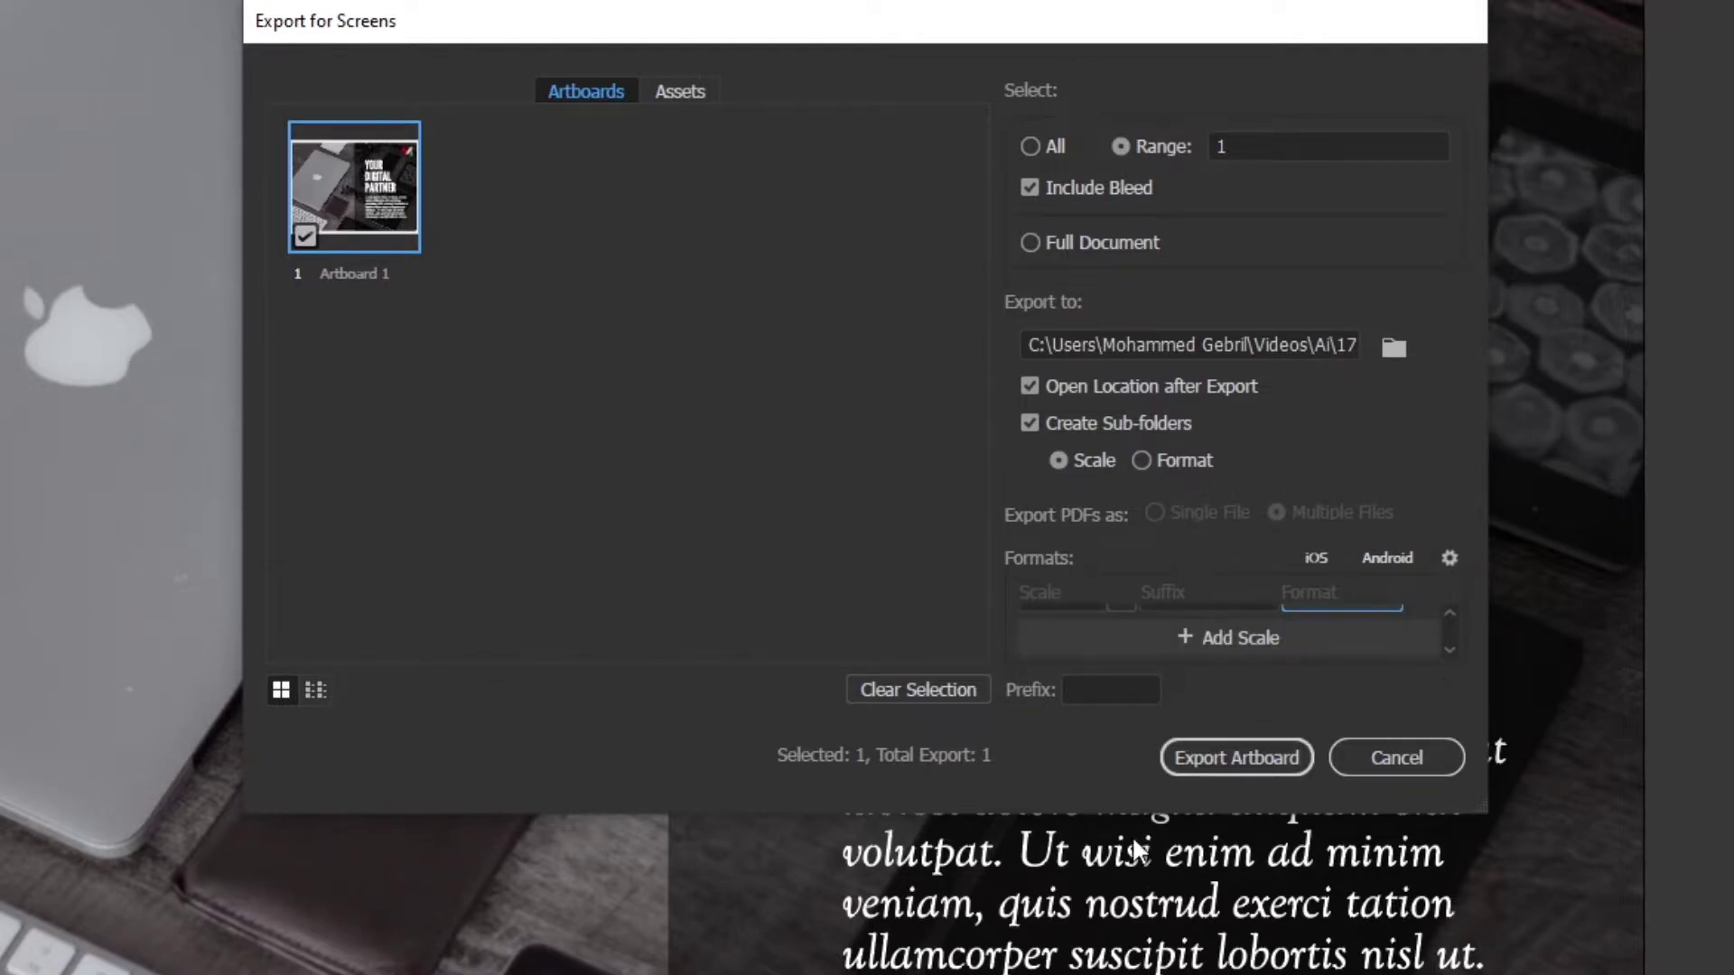
left_click_drag(1122, 810, 1125, 974)
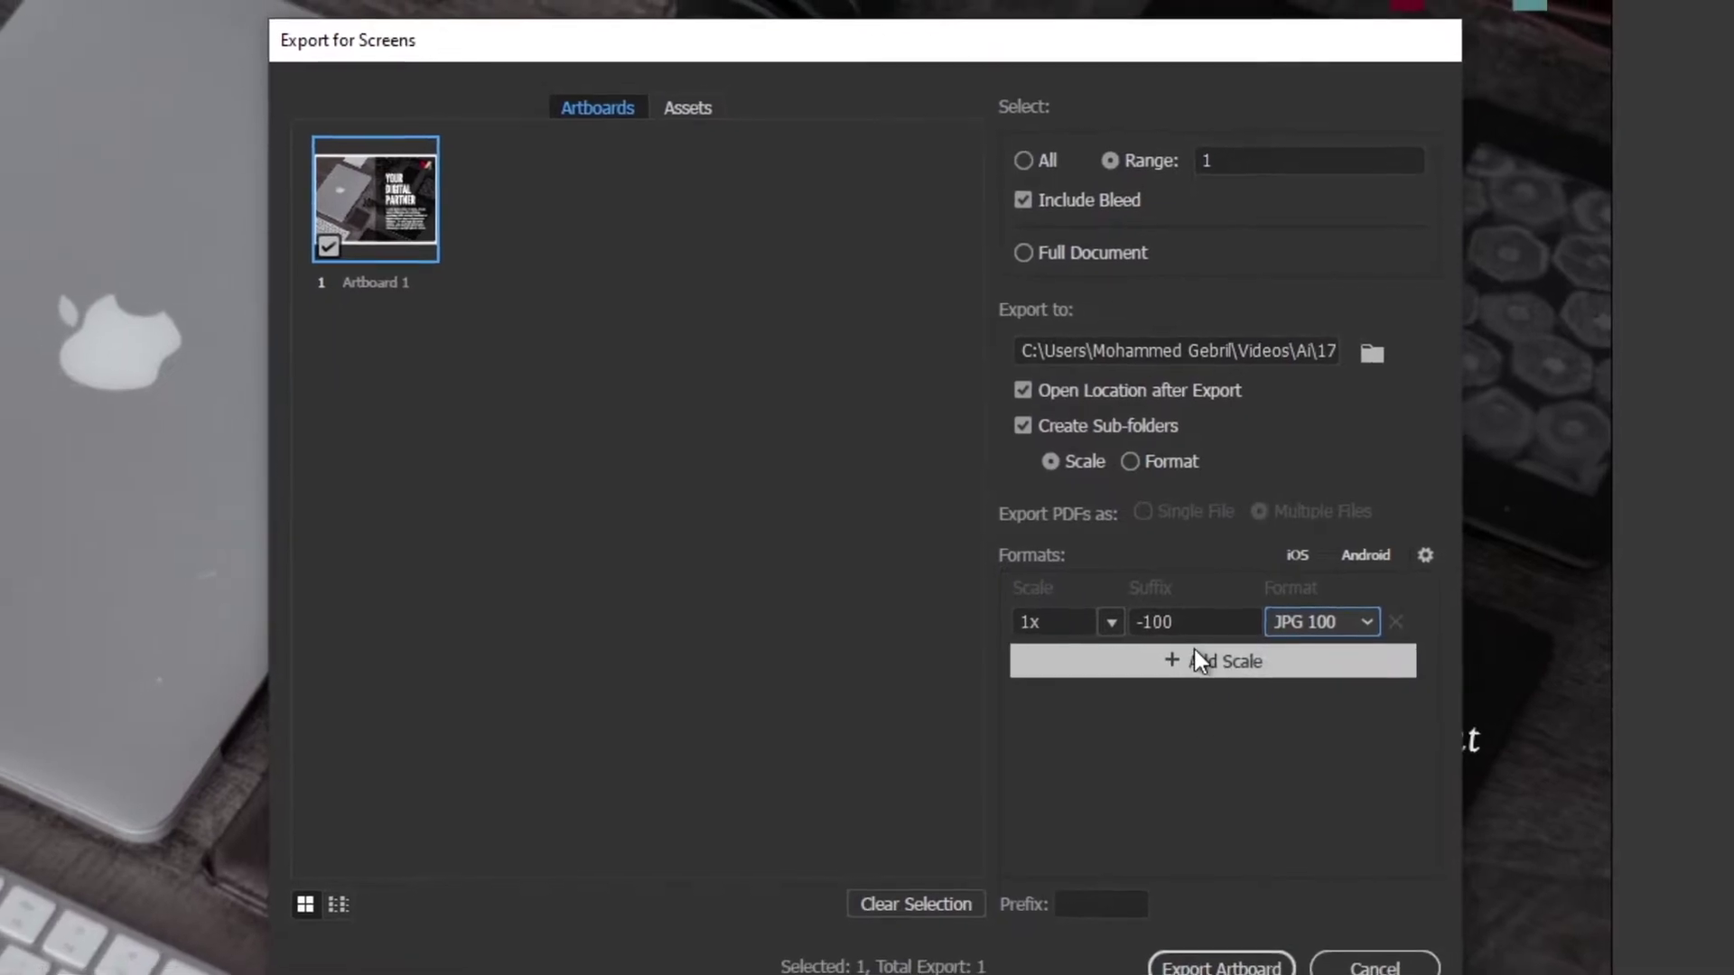
left_click(1201, 661)
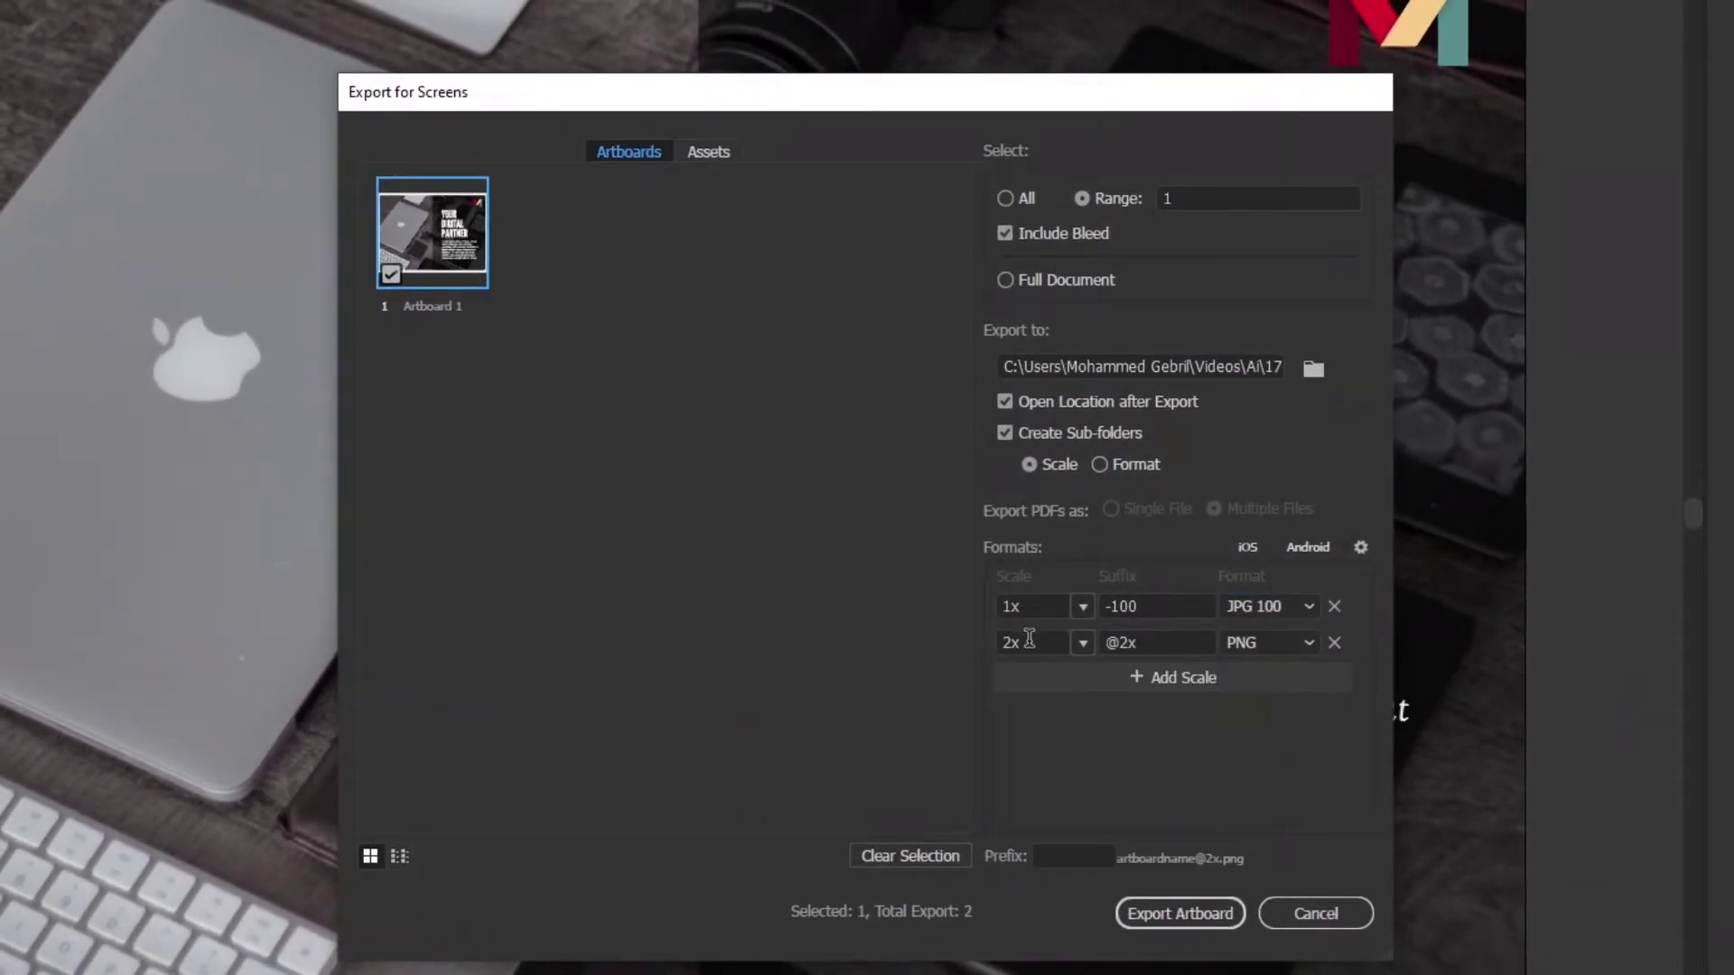
- Set the second export entry to a 1x scale in JPG 50 format
left_click(1084, 643)
left_click(1092, 677)
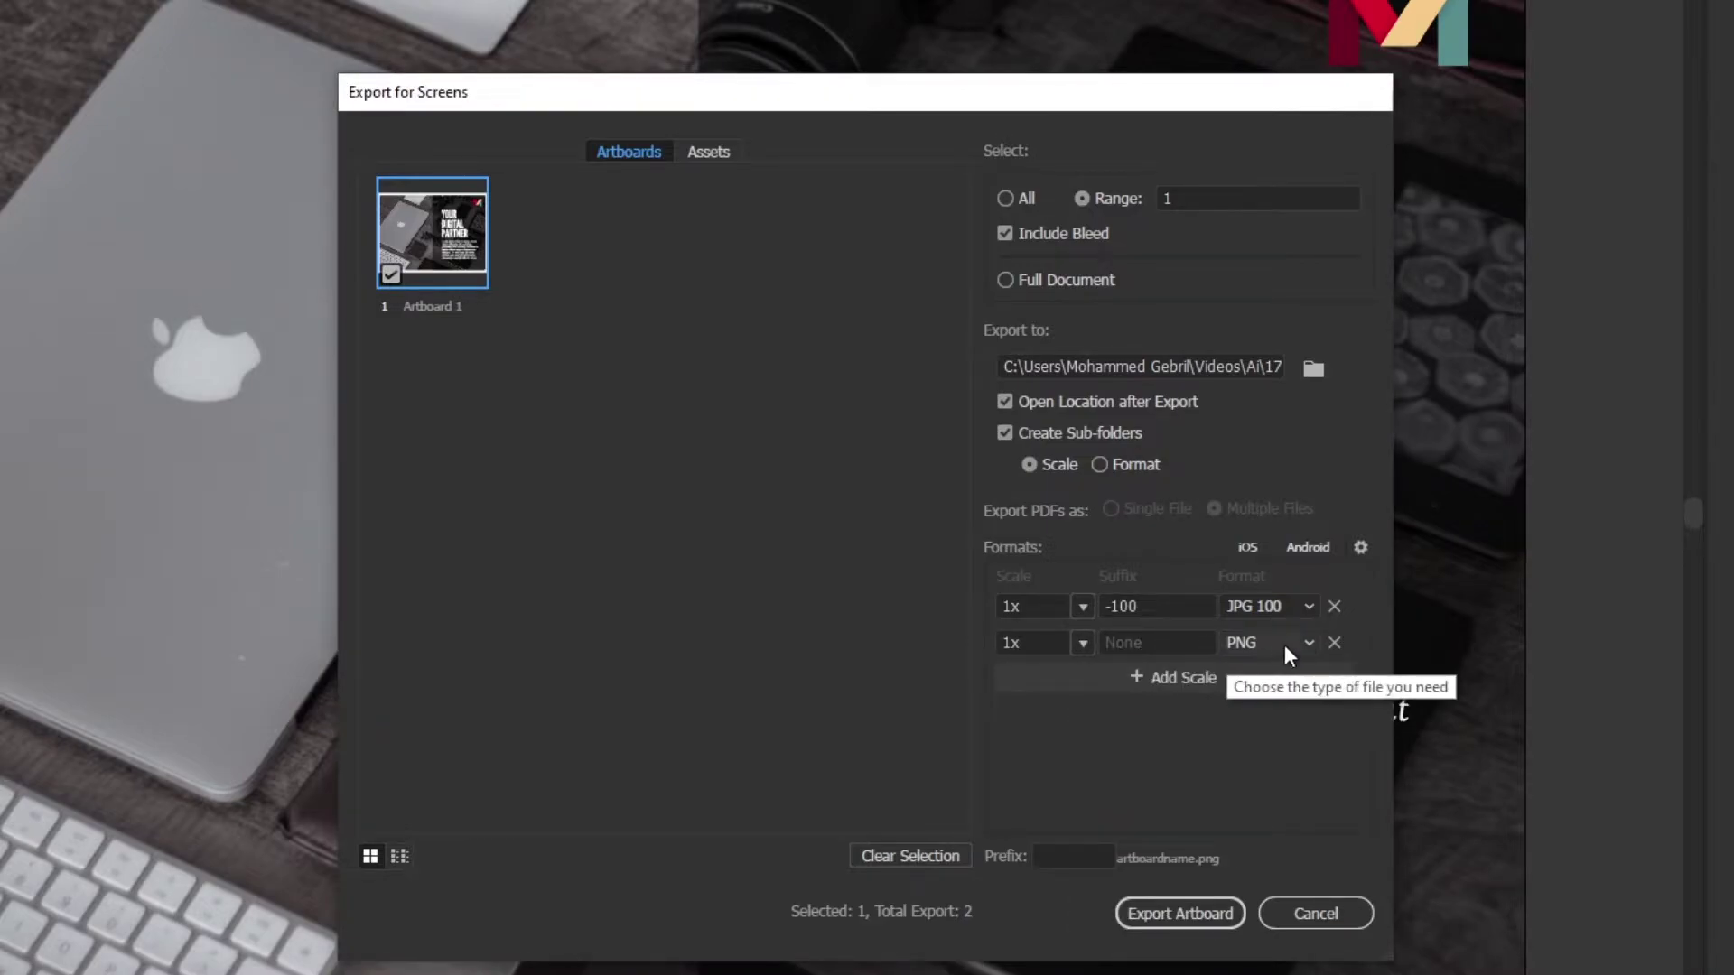
left_click(1308, 643)
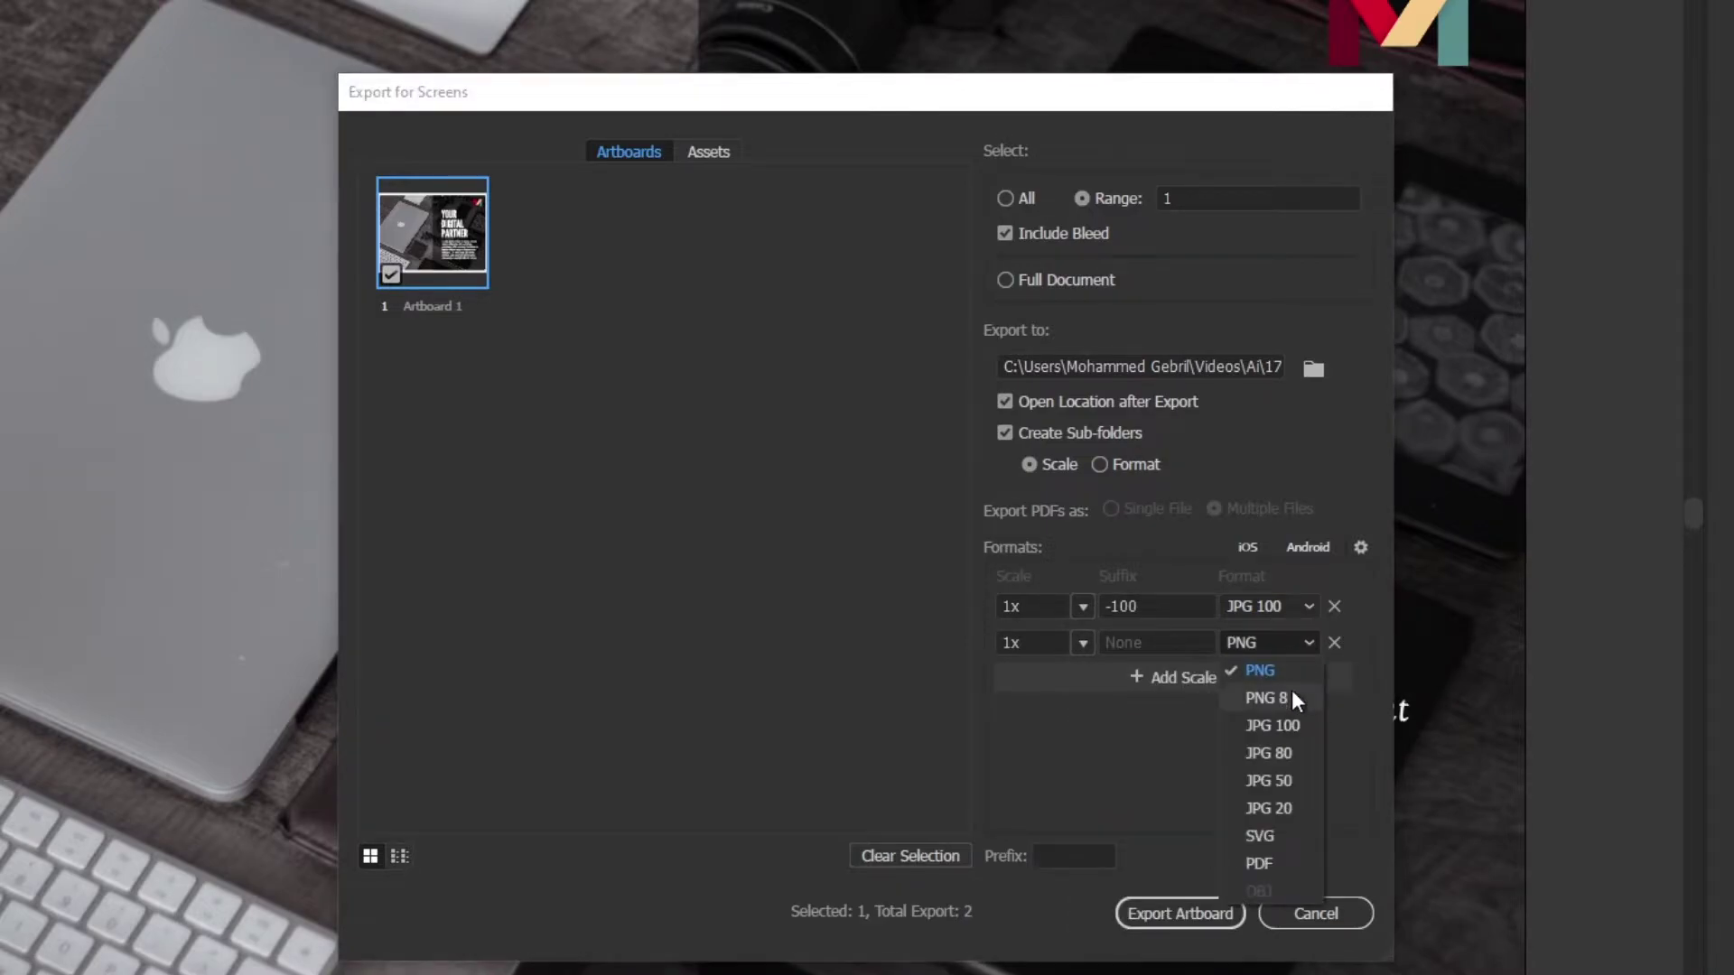
left_click(1287, 782)
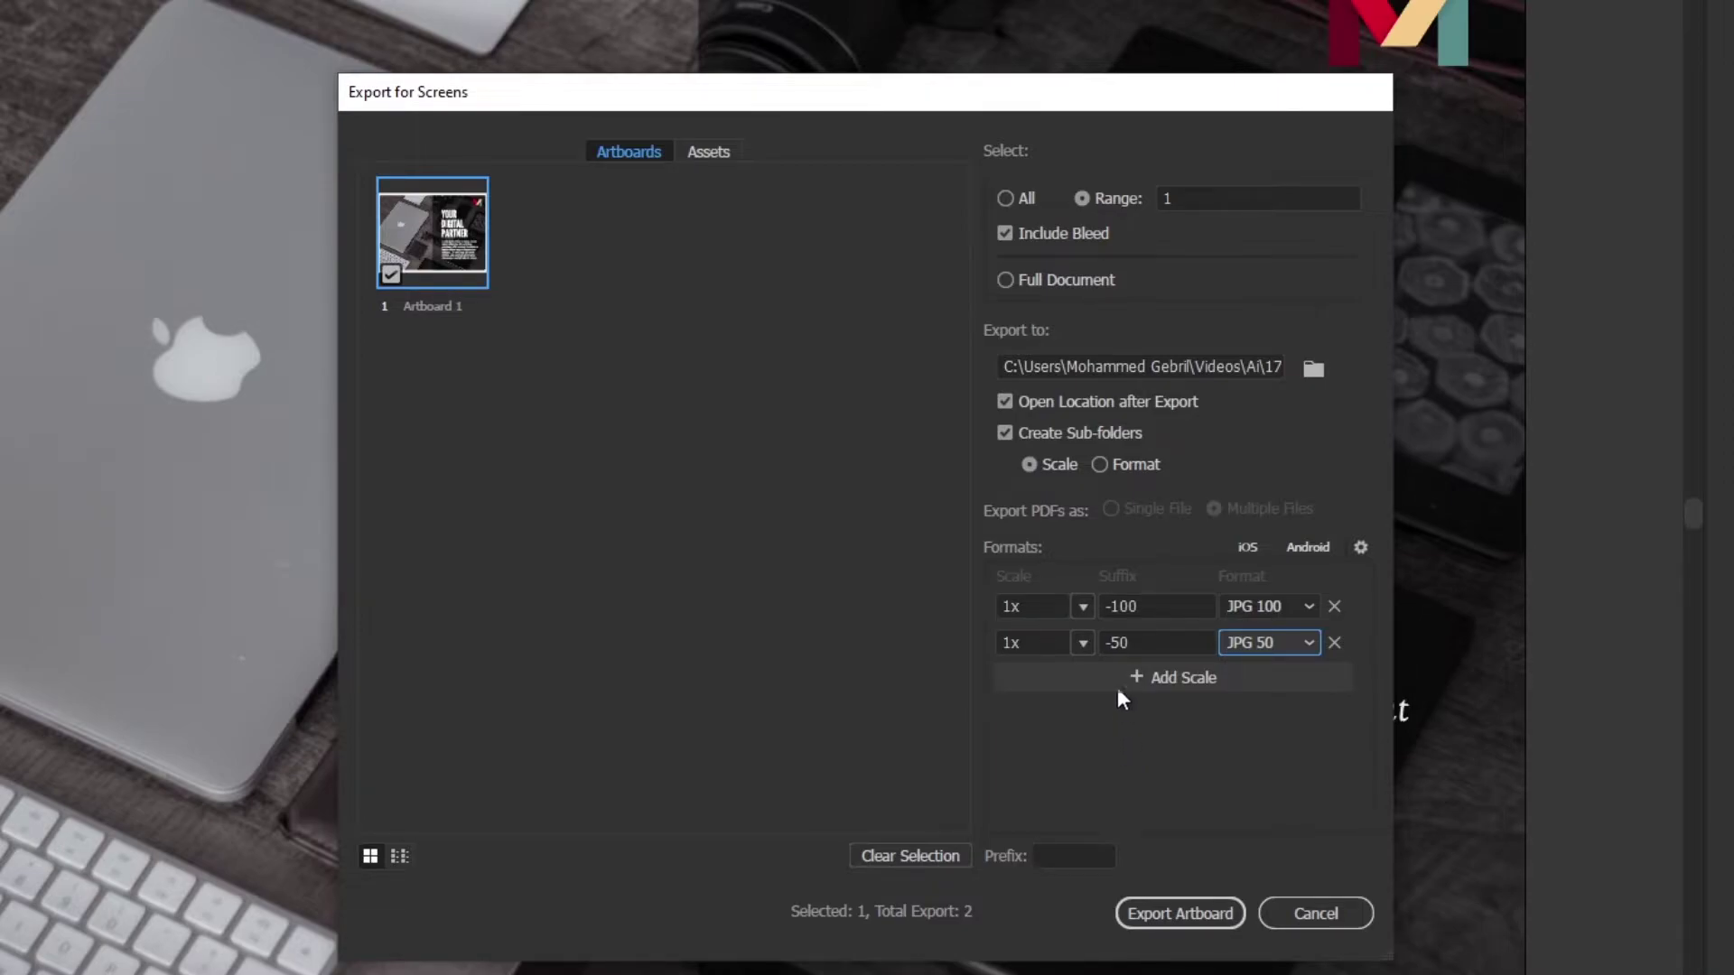
- Turn off sub-folder creation and export Artboard 1 in both JPG qualities
left_click(1004, 435)
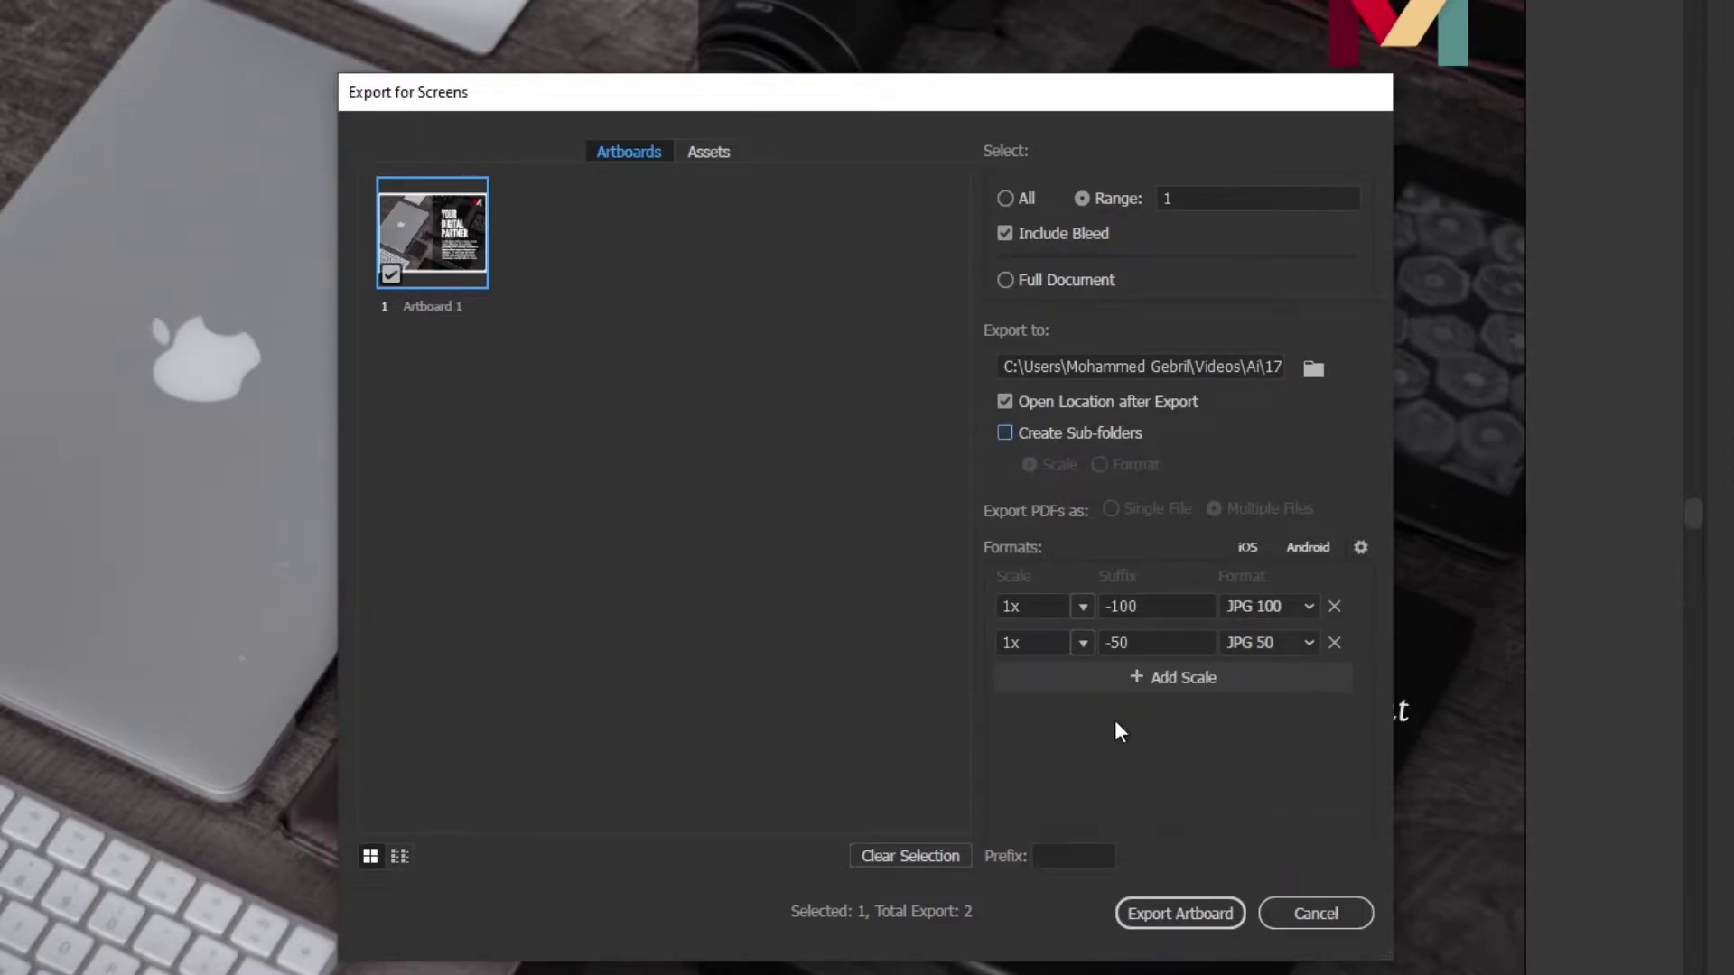
left_click(1200, 914)
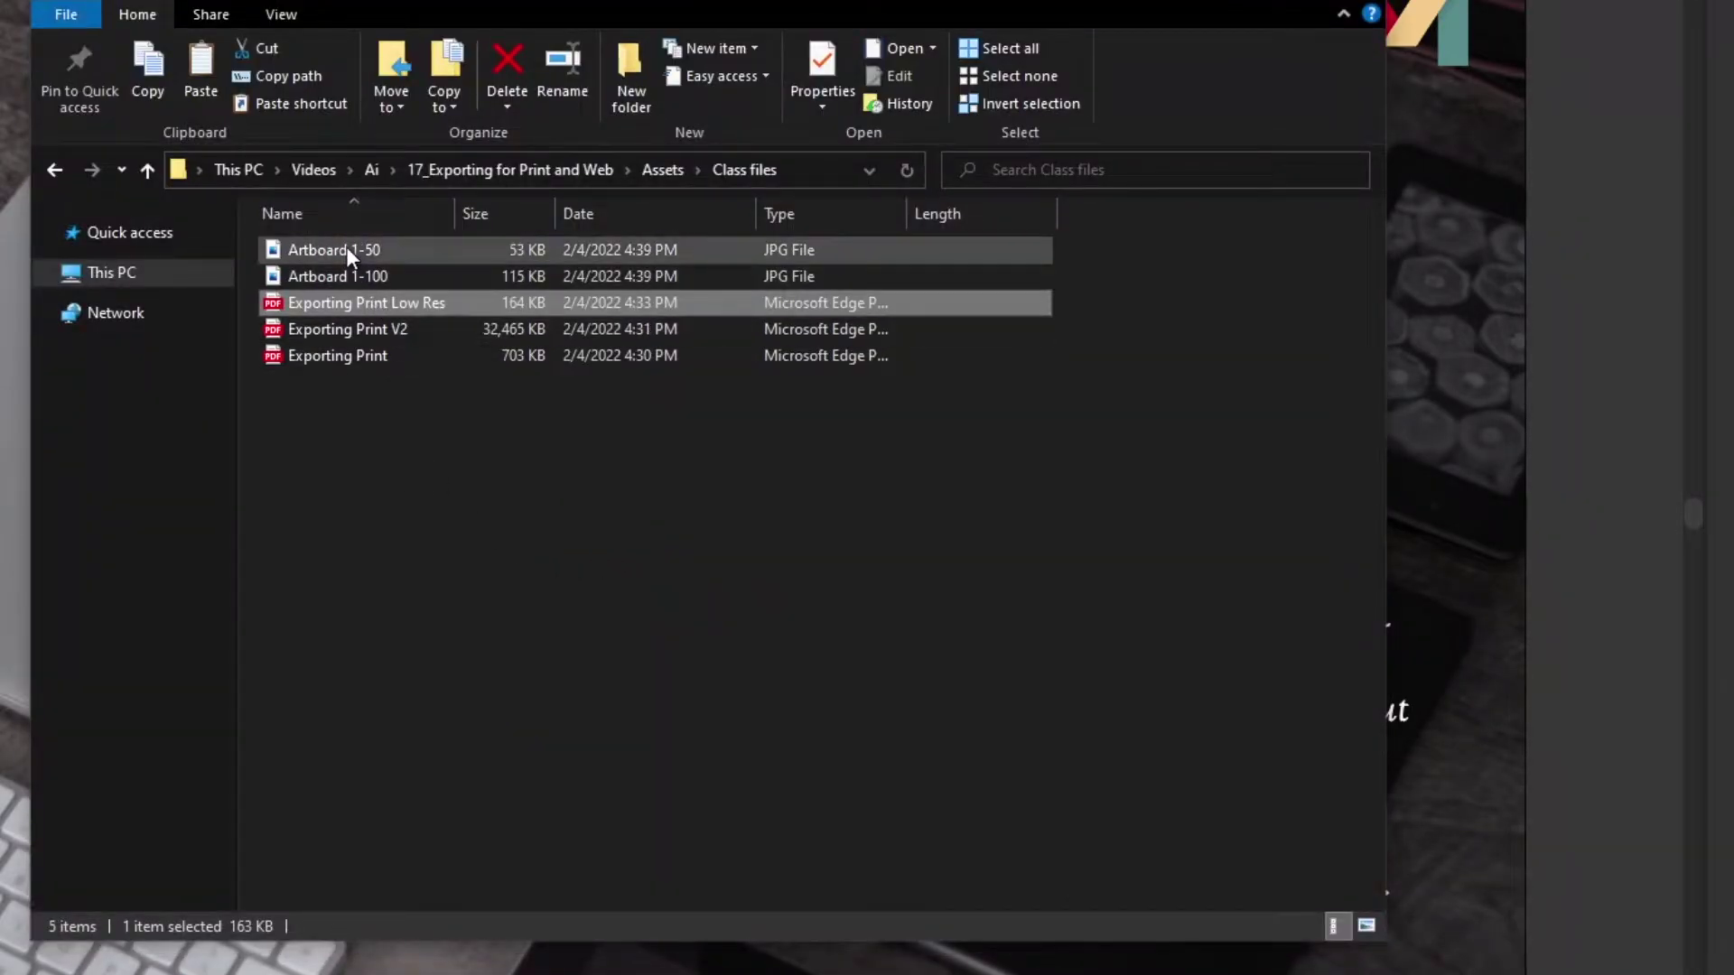
- Open the exported Artboard 1-50 and Artboard 1-100 images, compare their quality at closer zoom, and put the Class files window away
left_click(348, 251)
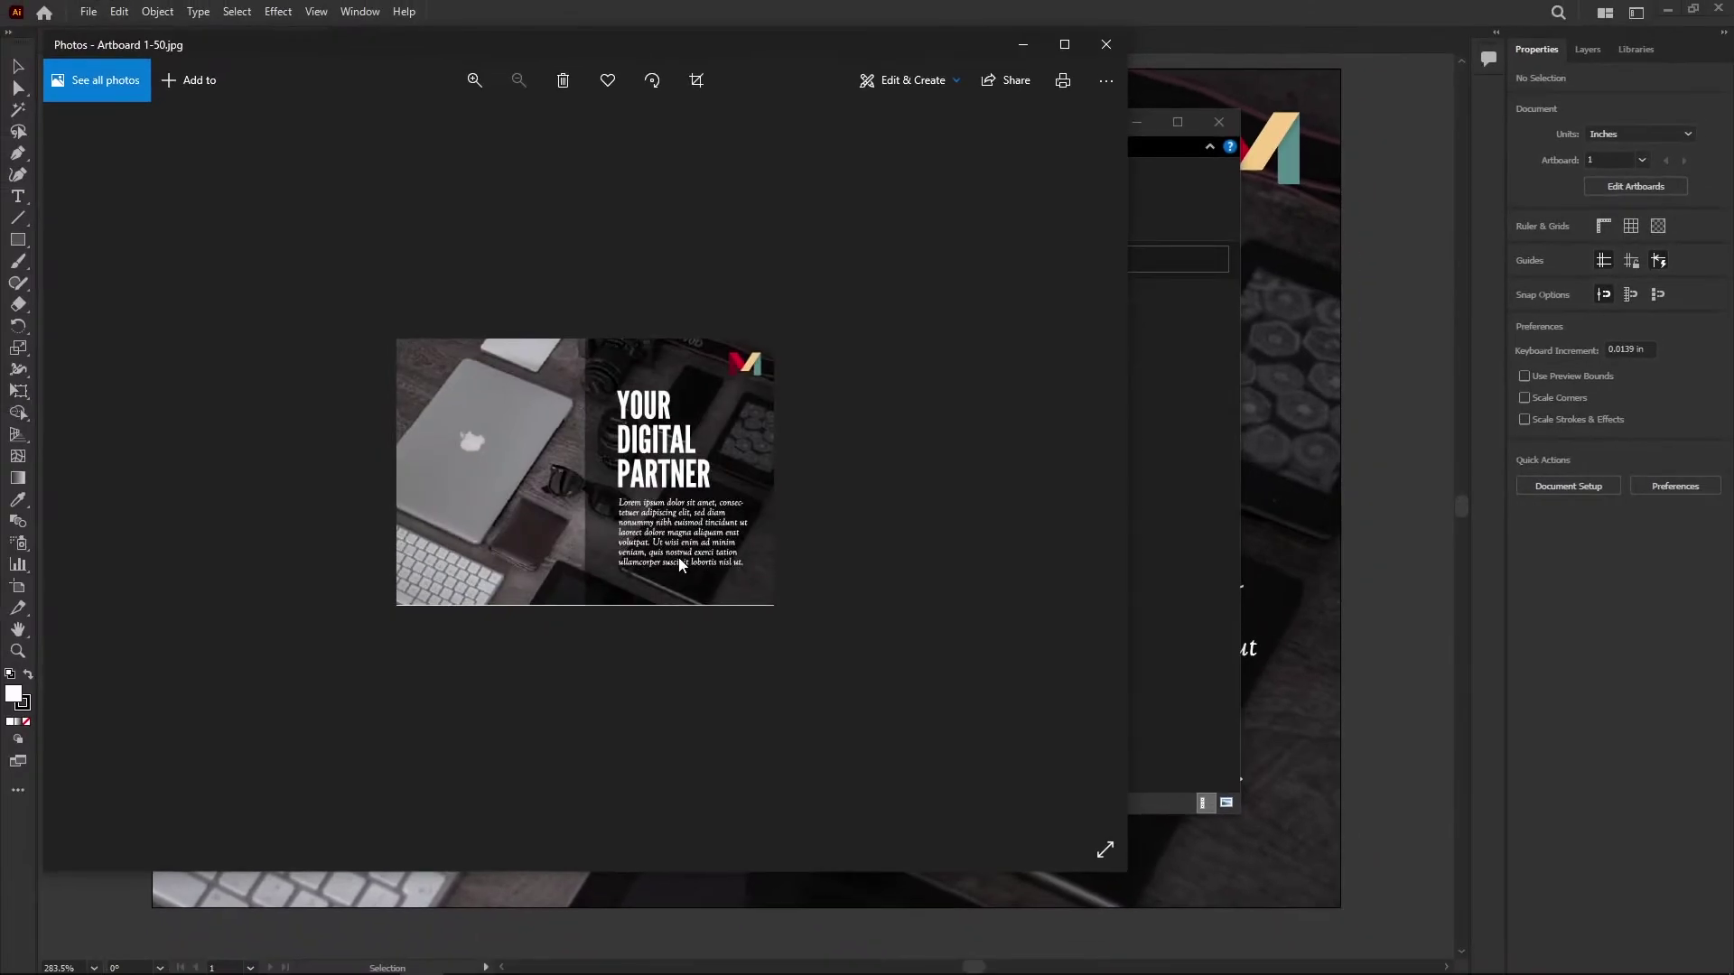
scroll(805, 437, "up", 1)
left_click_drag(514, 49, 976, 75)
left_click(456, 339)
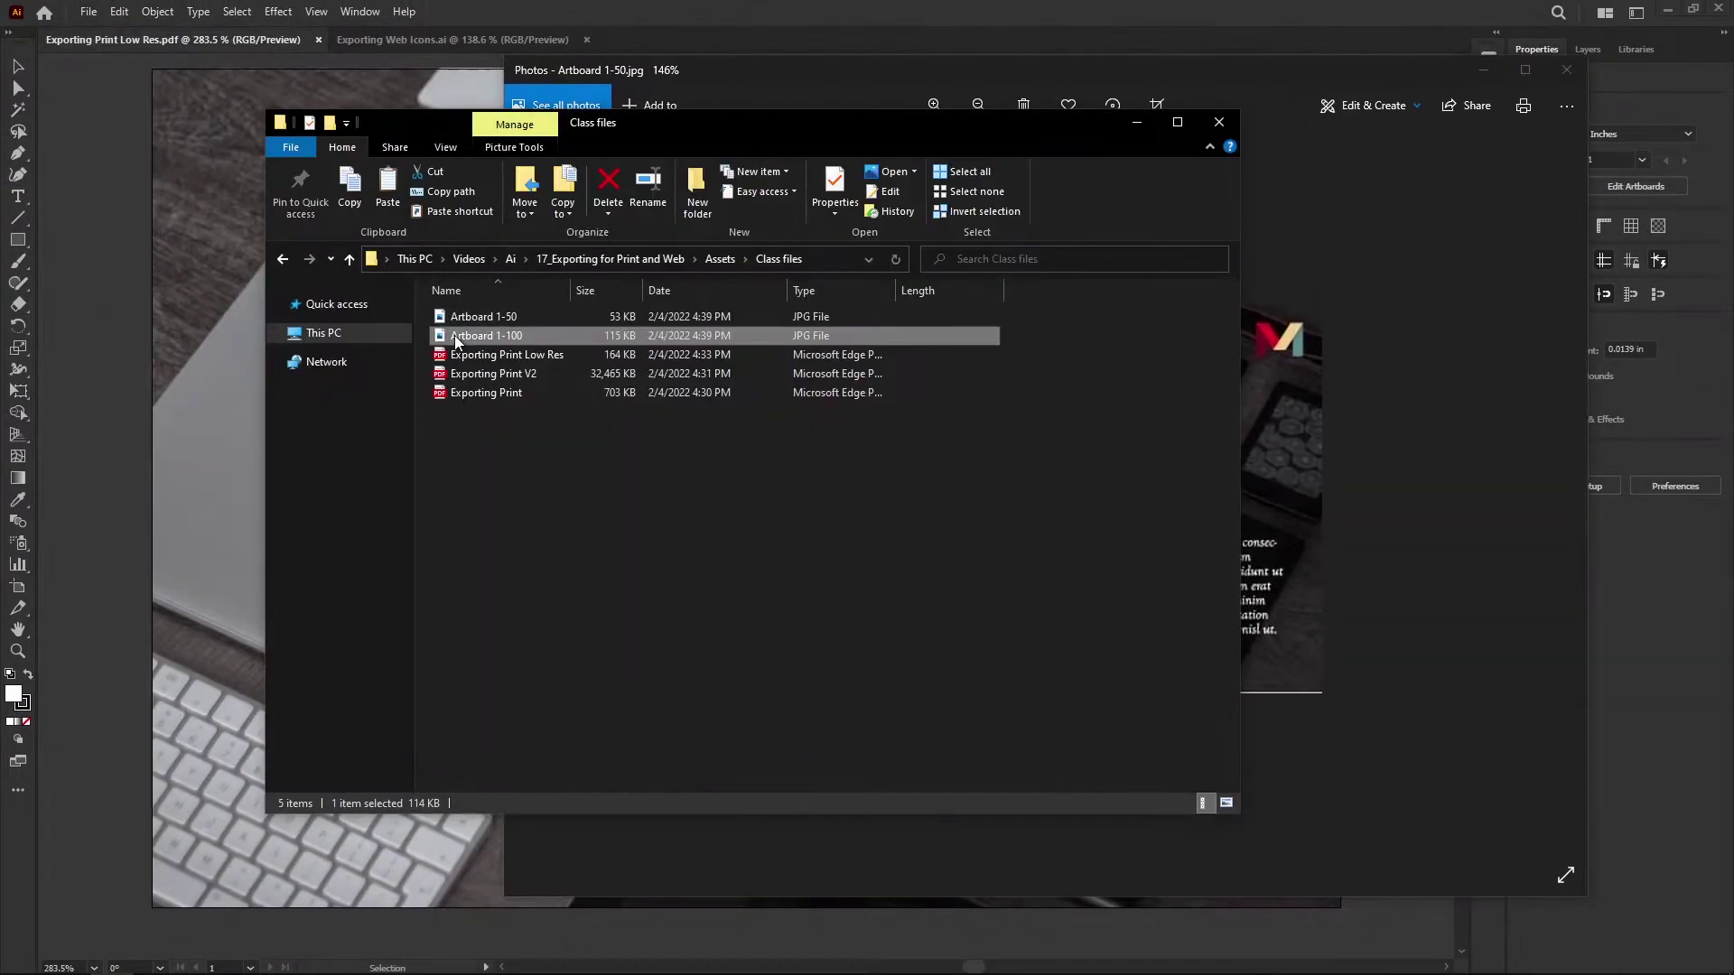
double_click(457, 343)
left_click(1328, 240)
left_click_drag(502, 476, 802, 476)
scroll(371, 476, "up", 2)
left_click_drag(41, 468, 192, 467)
left_click_drag(969, 38, 731, 72)
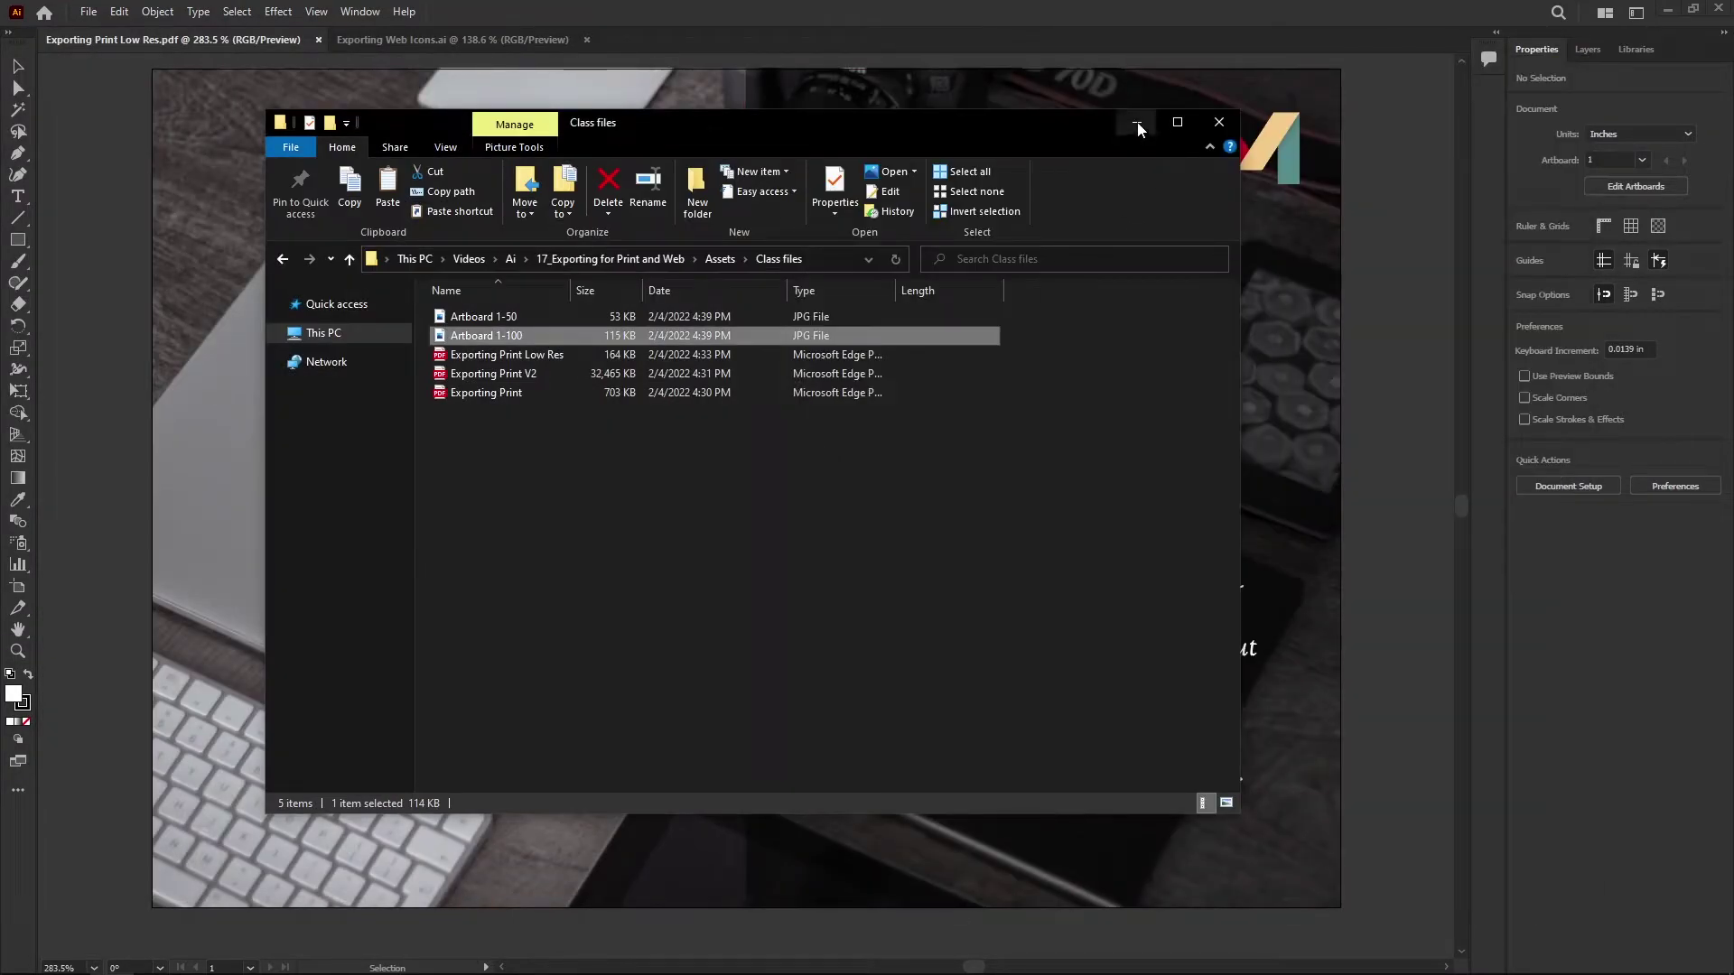
left_click(1137, 124)
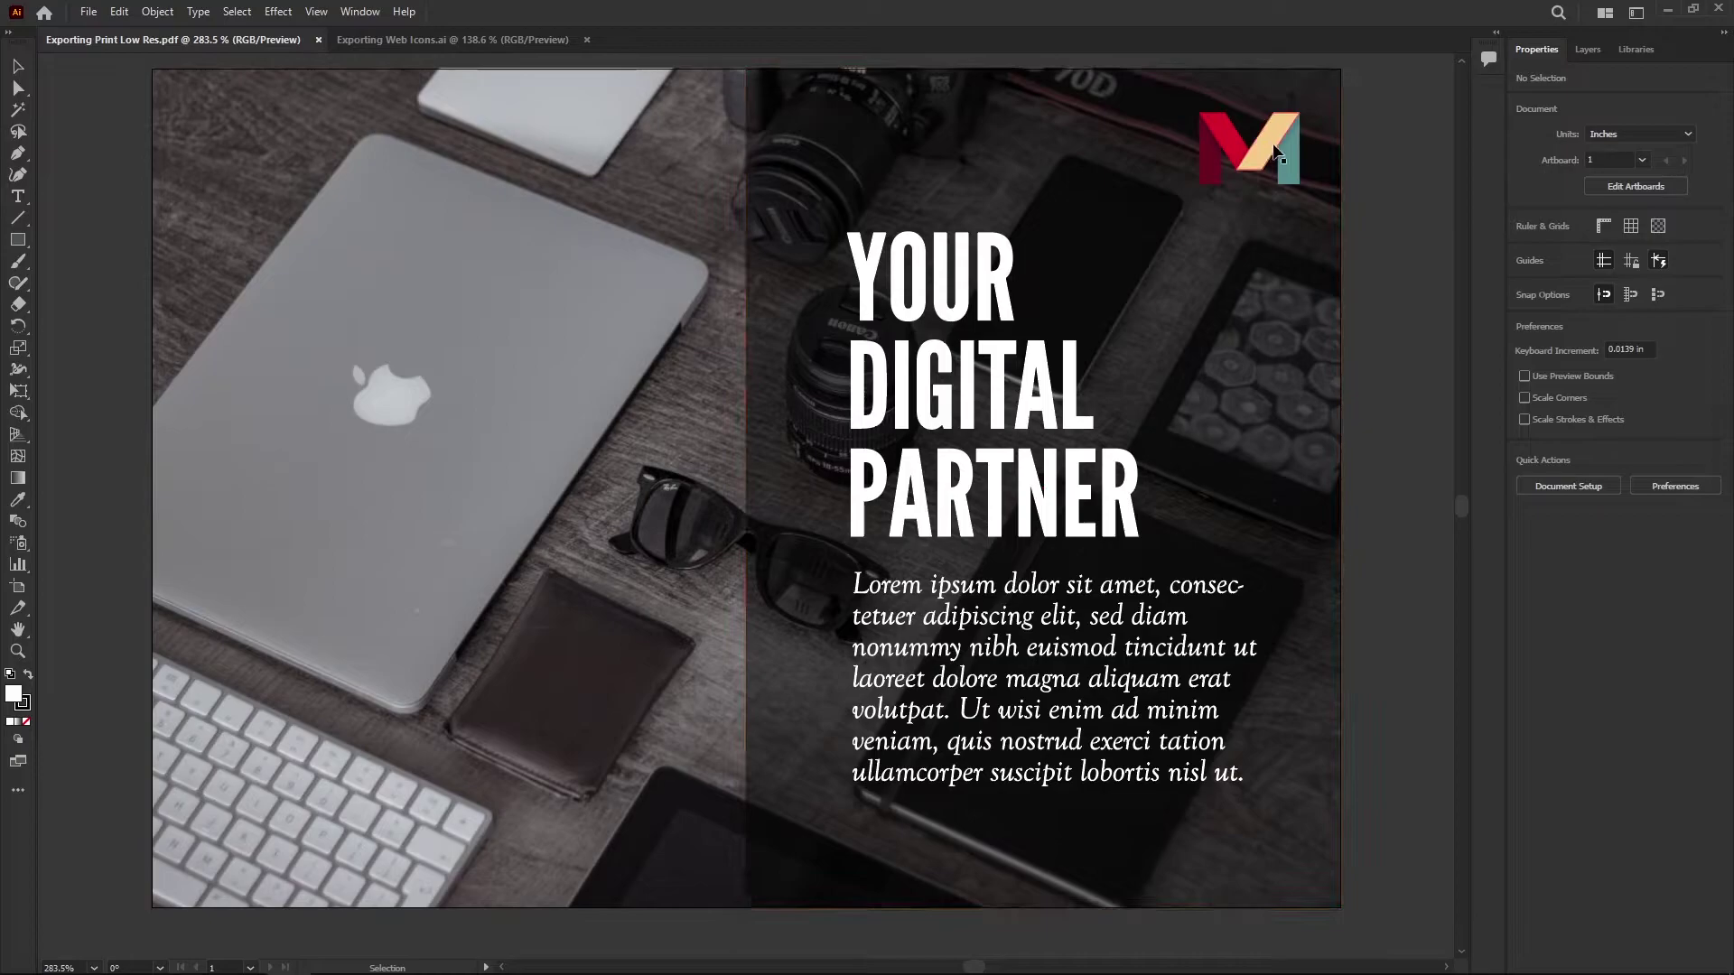
- Switch to the Exporting Web Icons.ai document and check its icons by selecting several together and the funnel alone
left_click(502, 38)
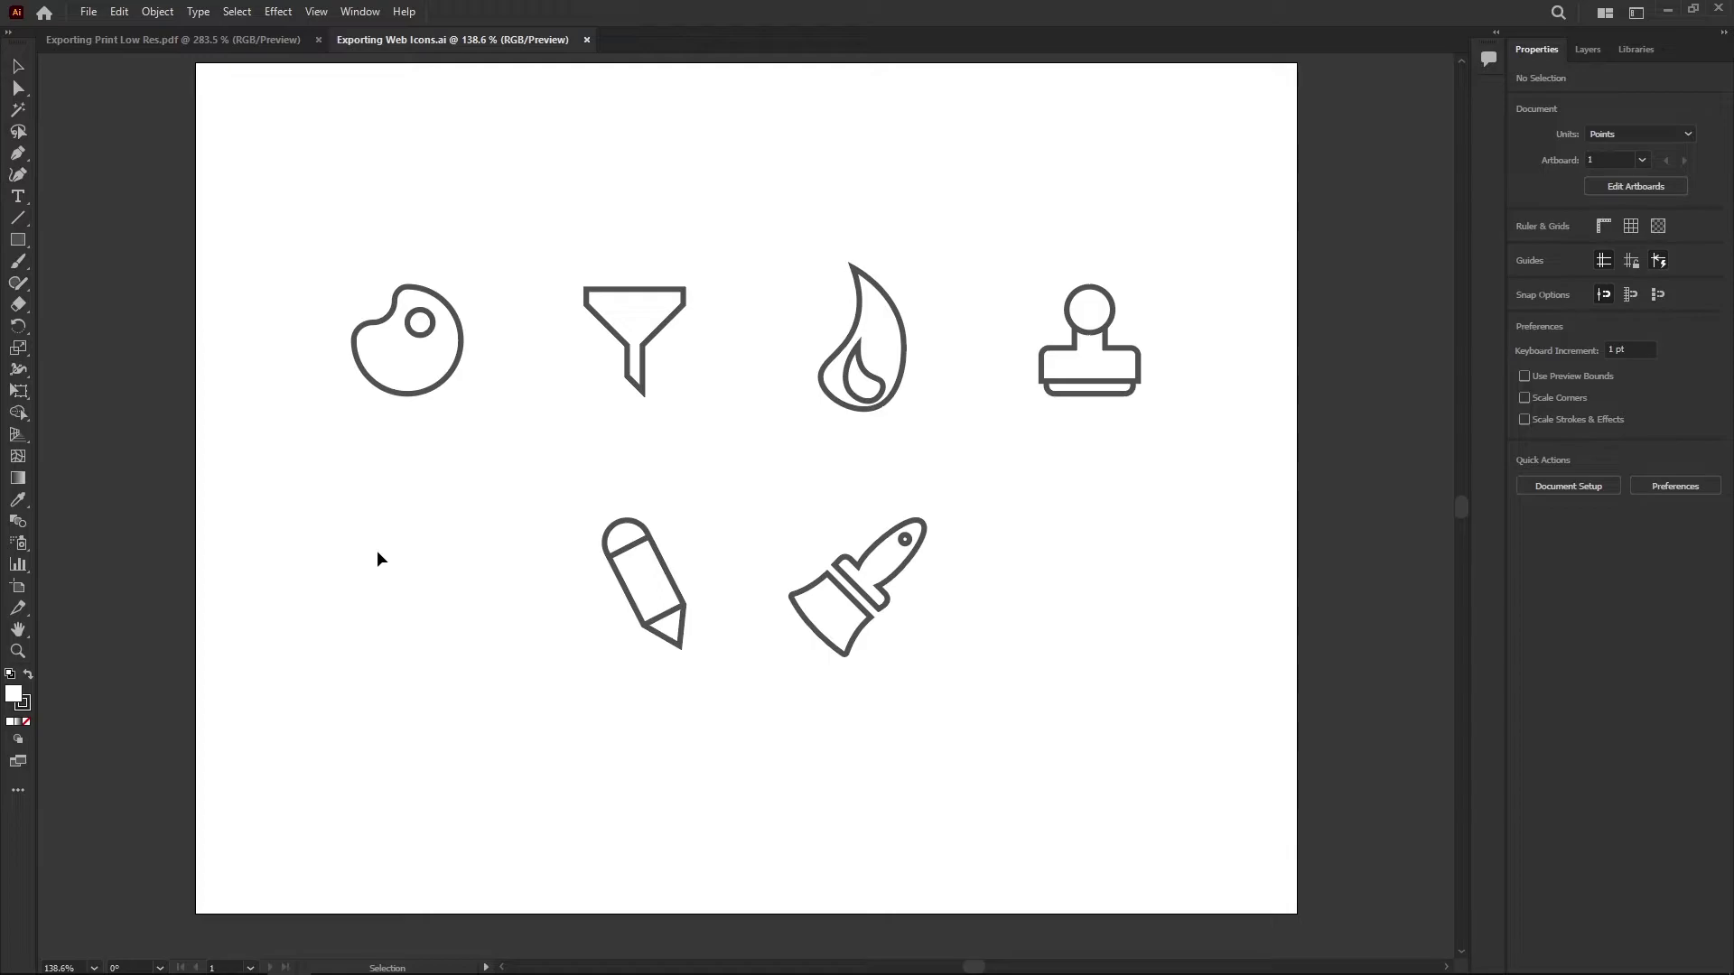
key("slash")
mouse_move(528, 233)
left_mouse_down()
mouse_move(1072, 720)
mouse_move(1154, 766)
left_mouse_up()
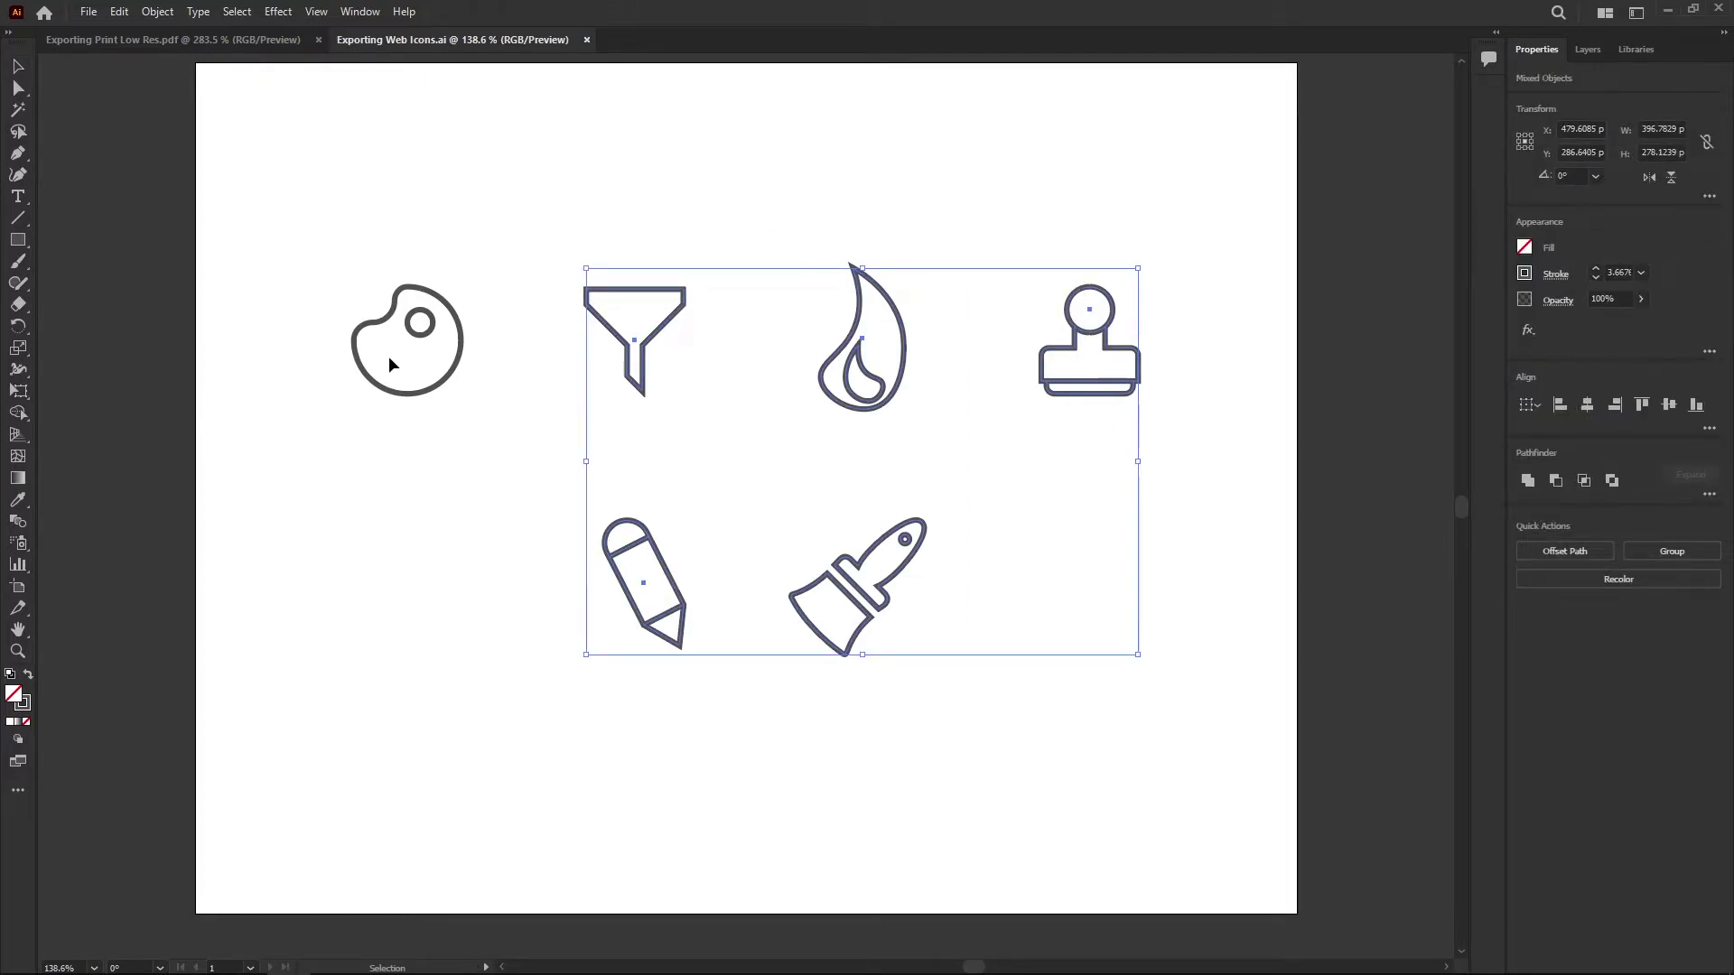
left_click(449, 661)
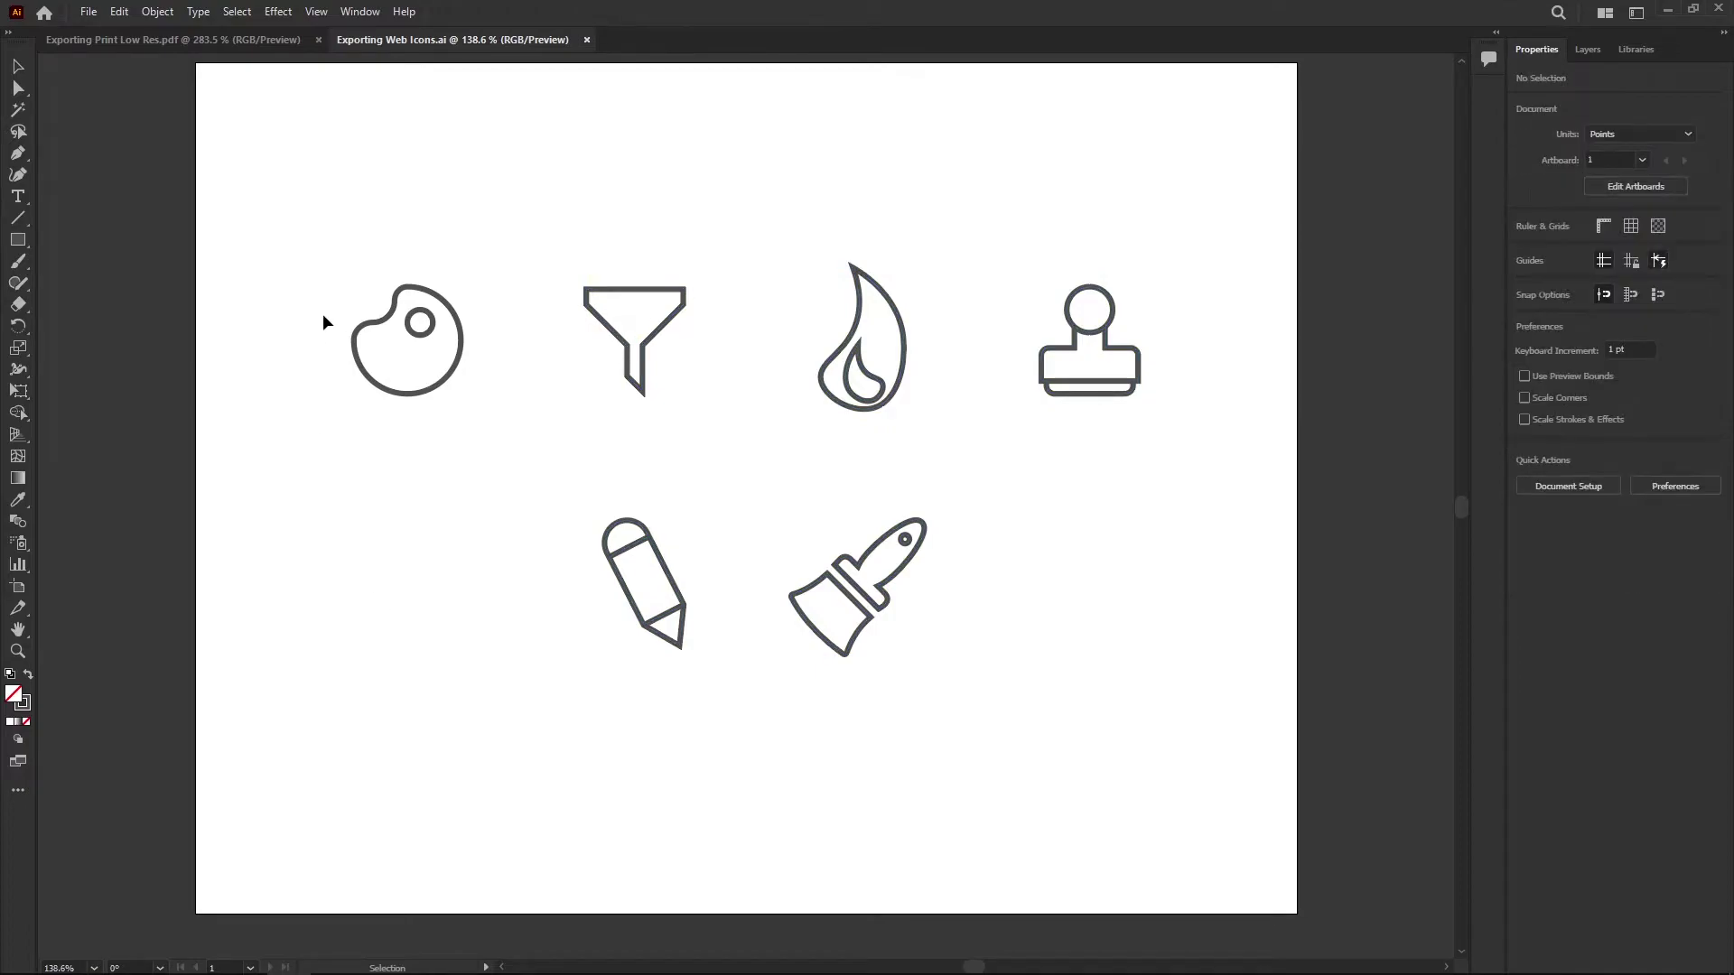
left_click(631, 304)
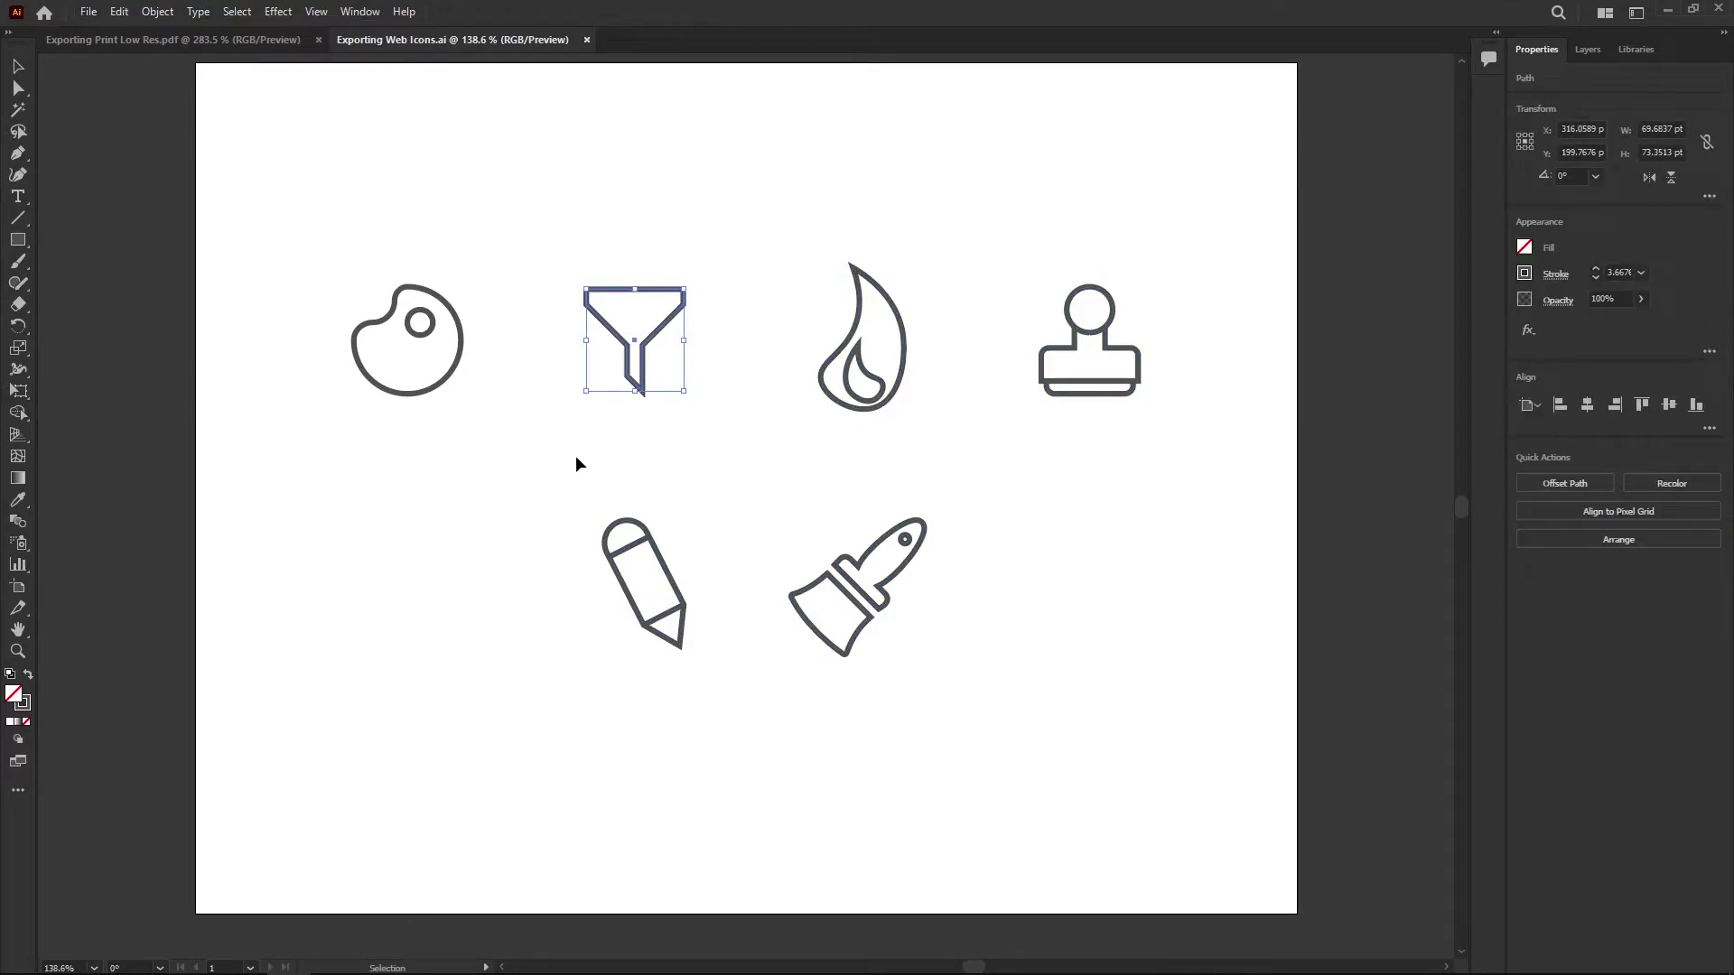
left_click(430, 717)
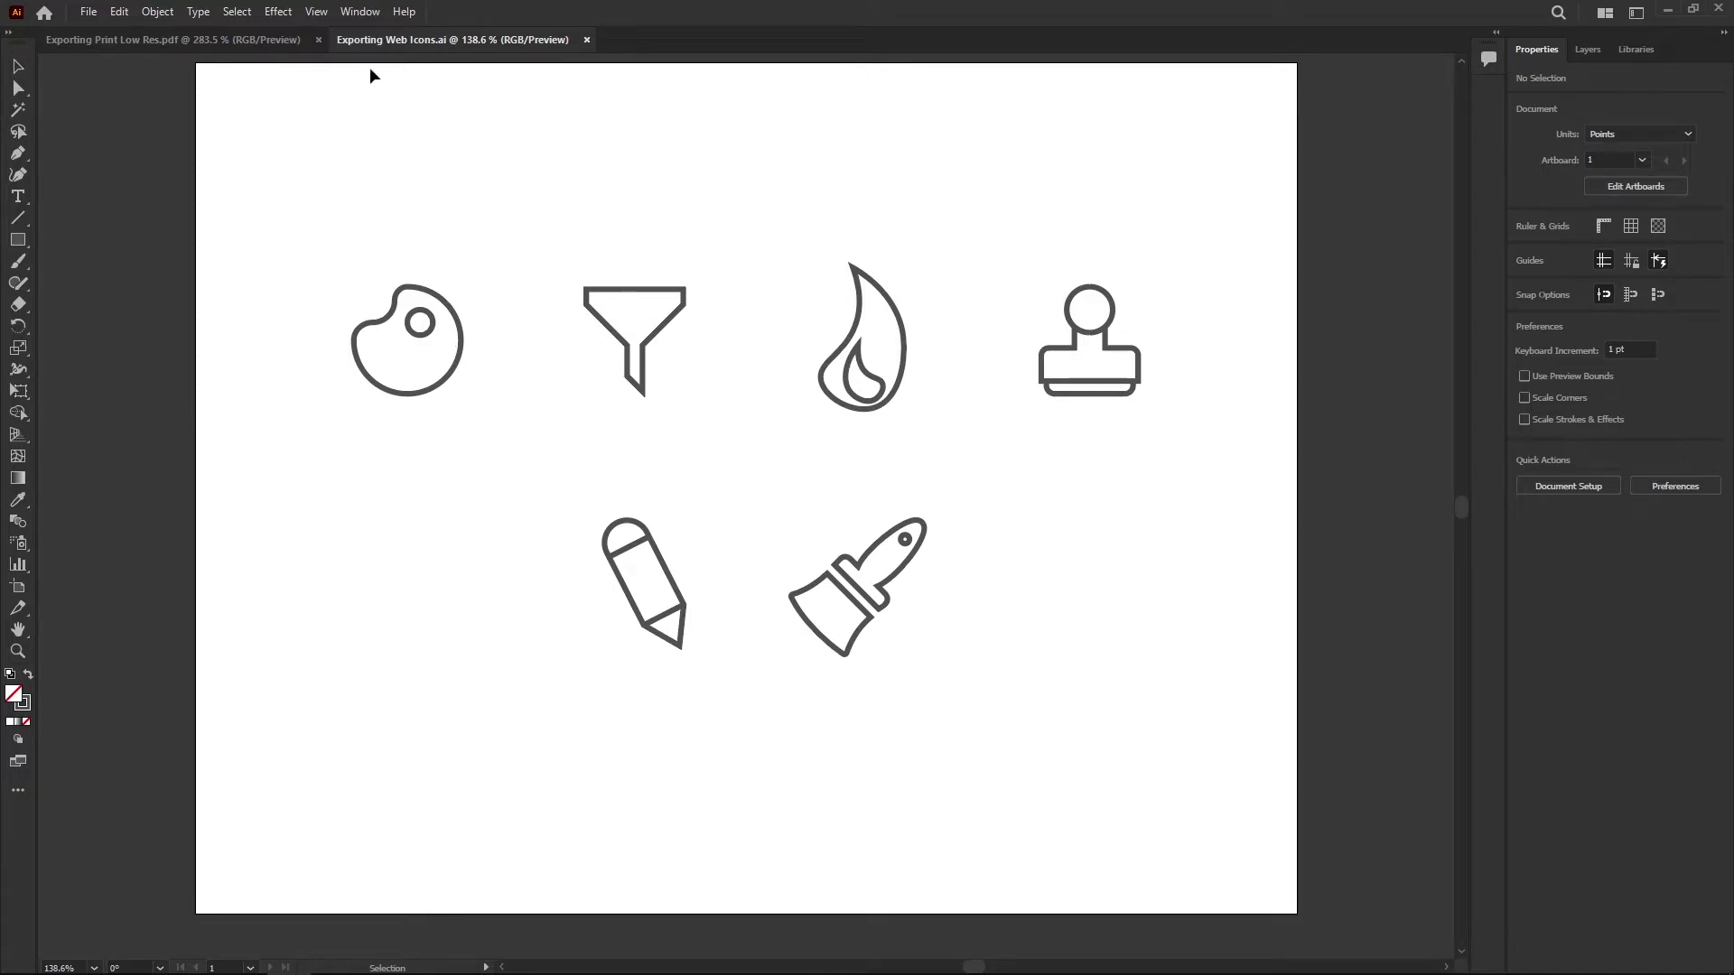
- Show the Asset Export panel and place it beside the icon artwork
left_click(365, 15)
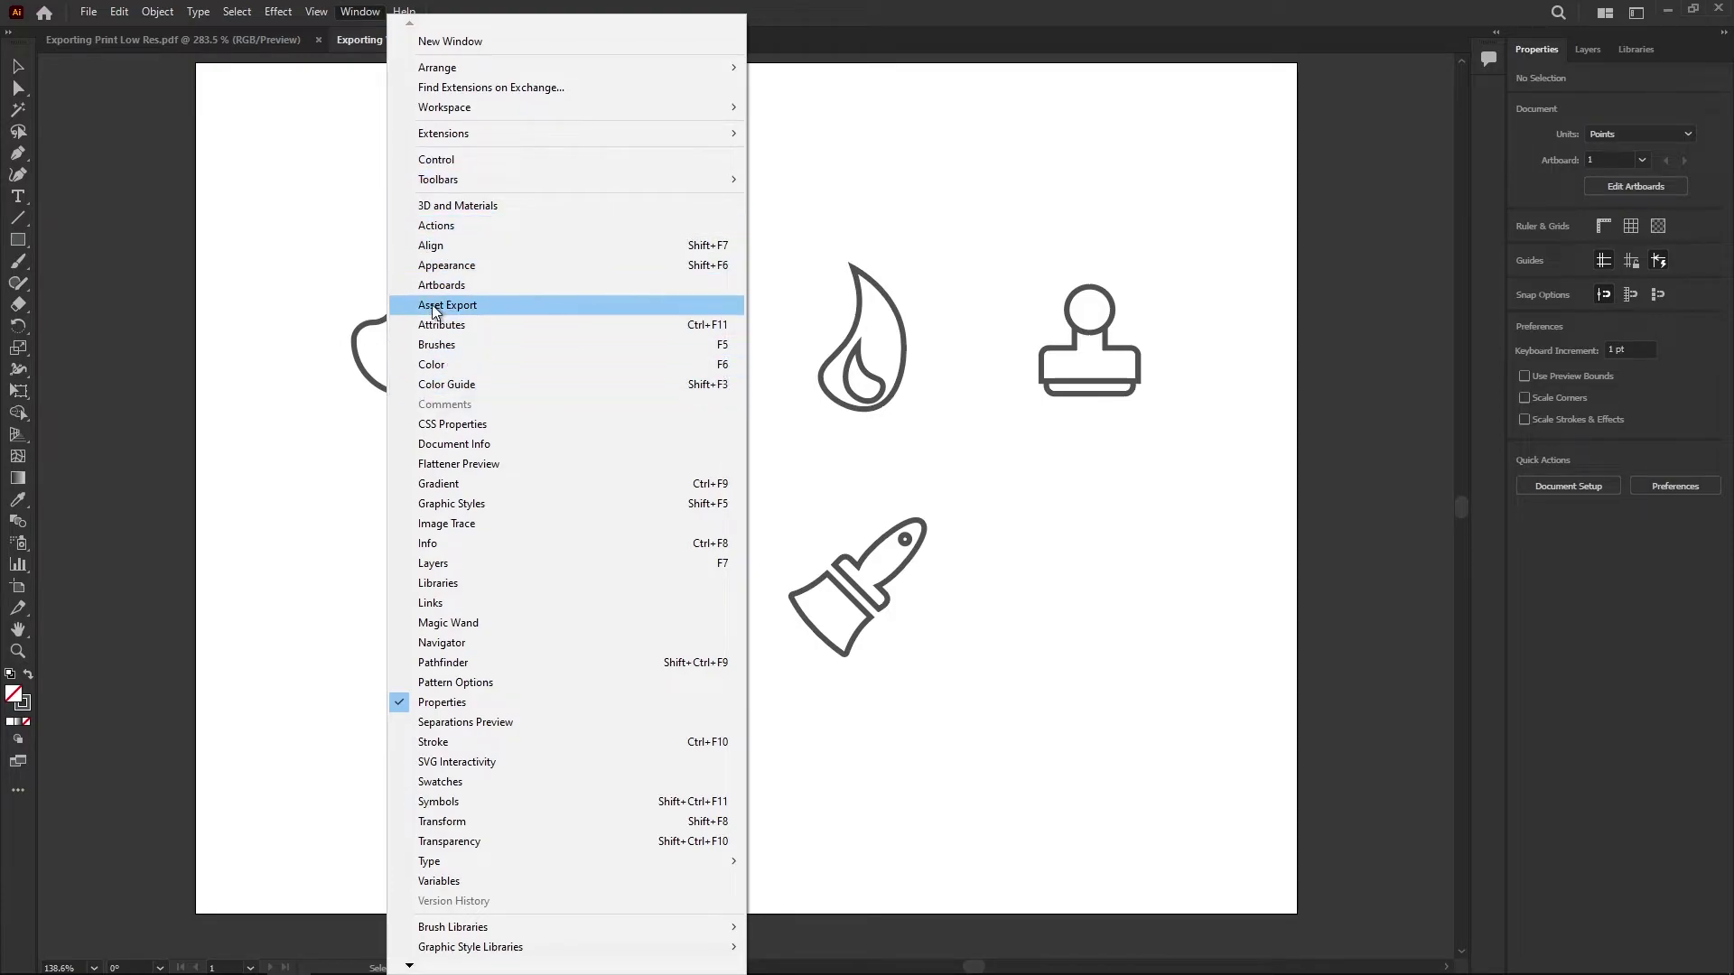
left_click(538, 307)
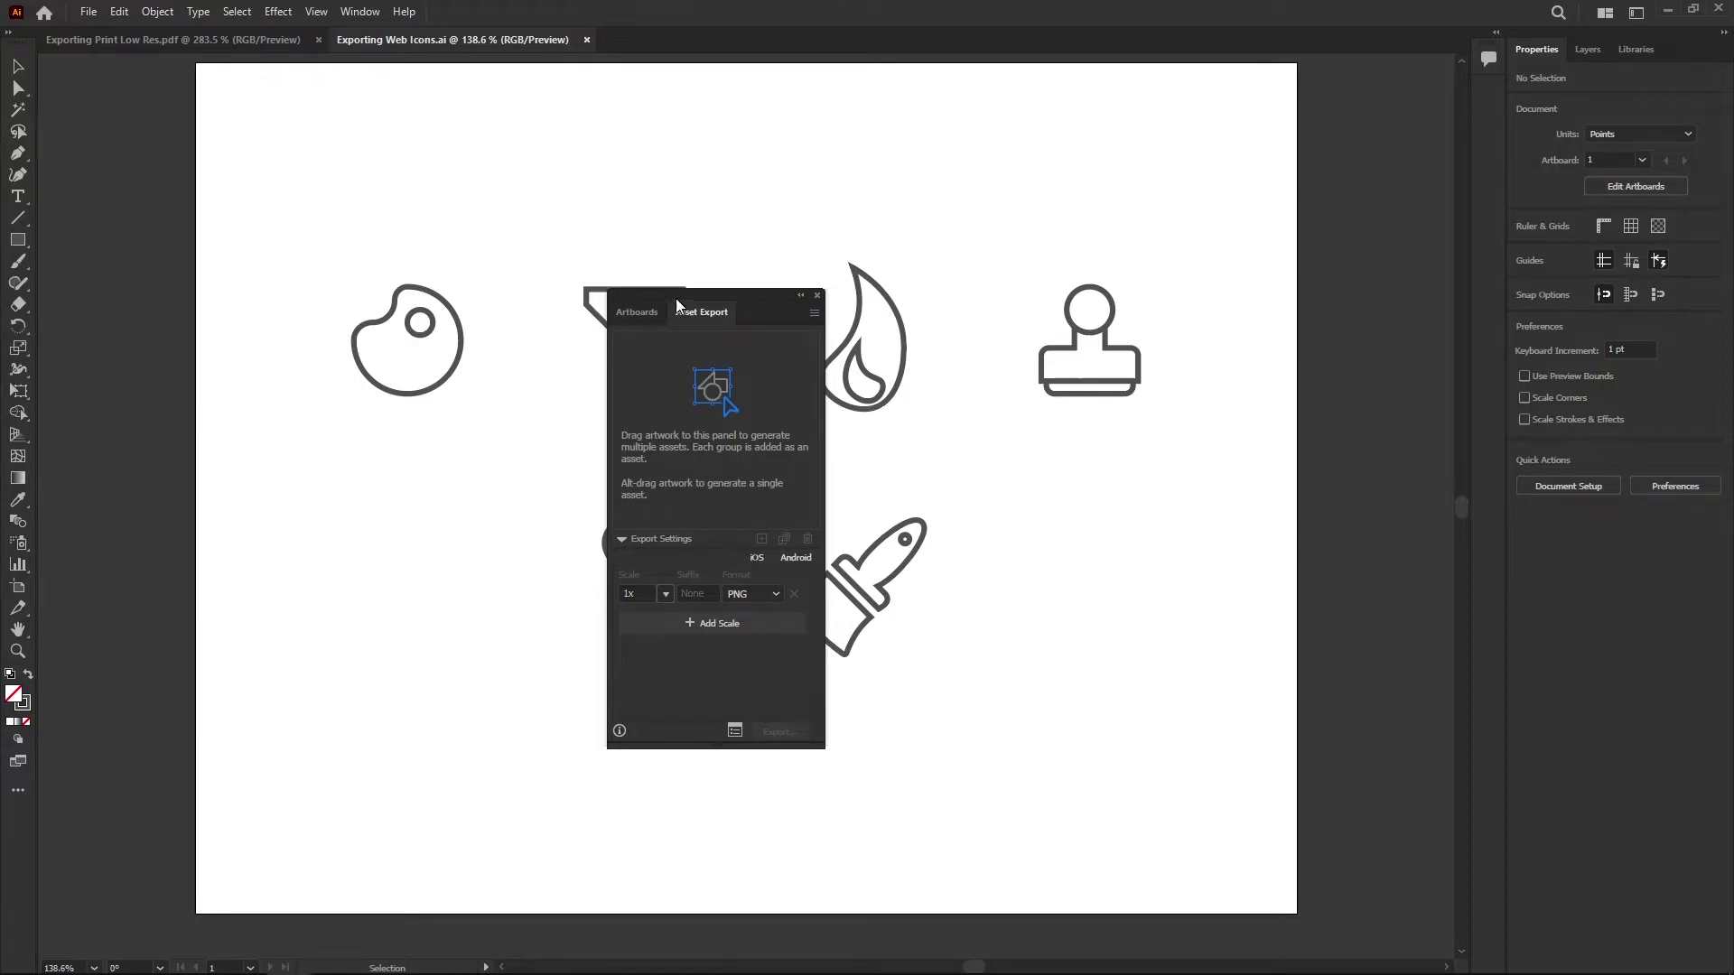
mouse_move(717, 298)
left_mouse_down()
mouse_move(1275, 272)
mouse_move(1305, 214)
left_mouse_up()
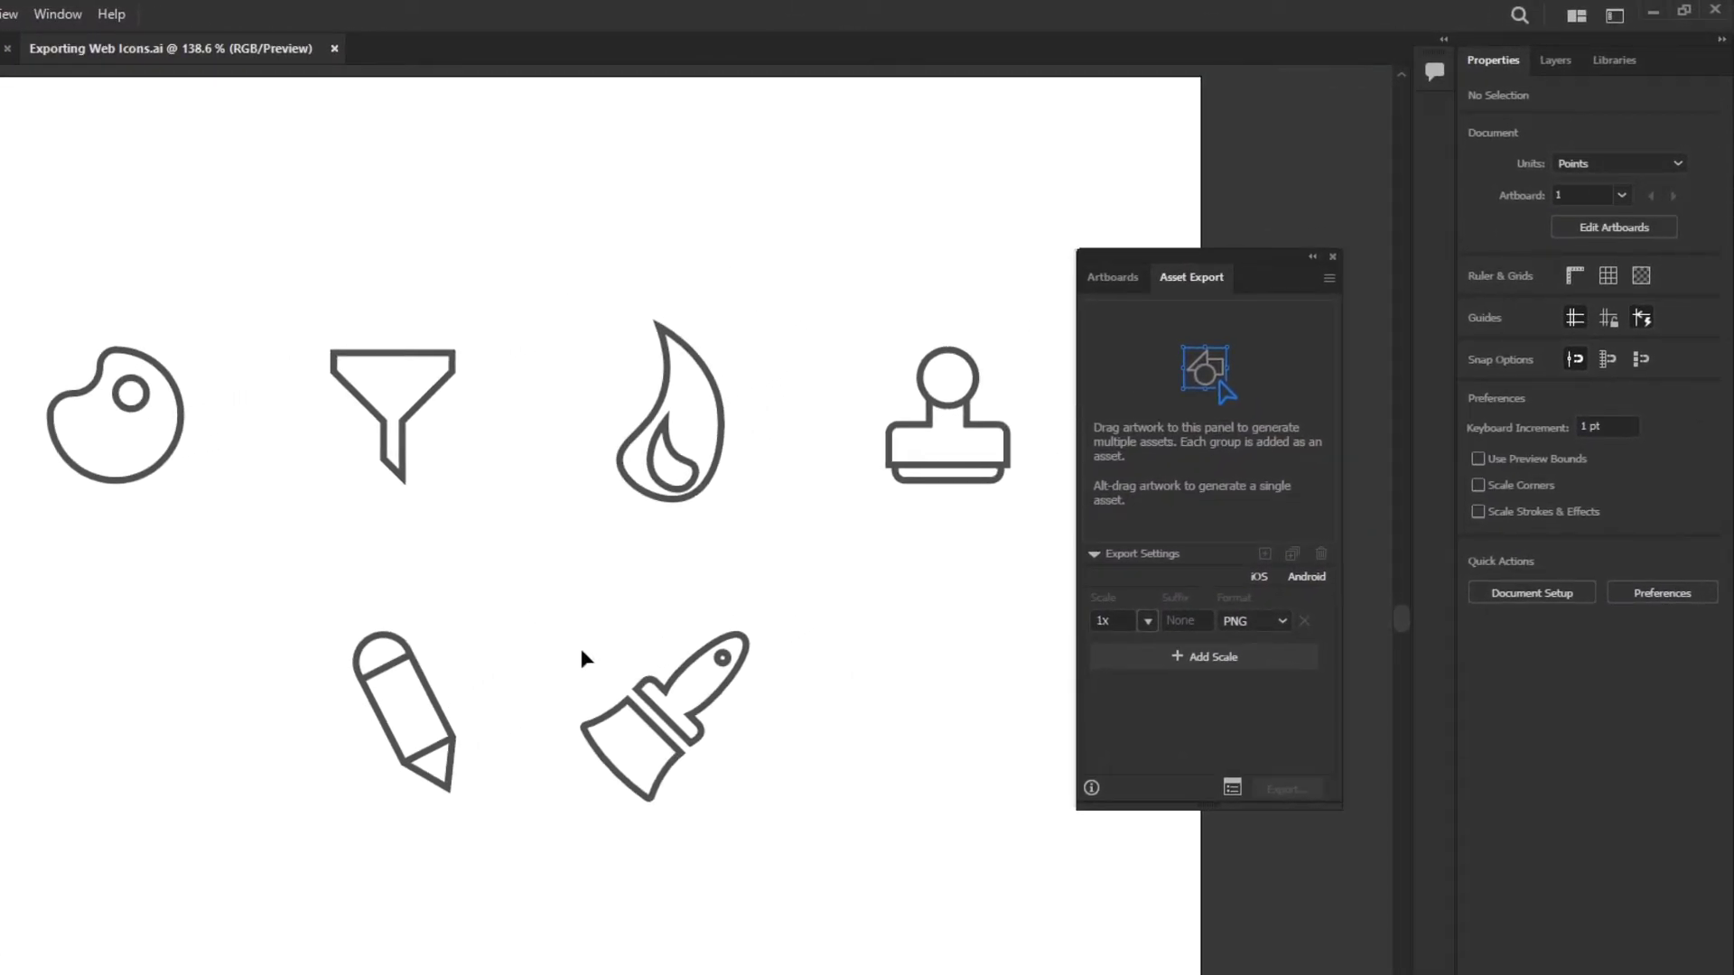
- Add the grouped palette icon as an export asset and name it Palette
left_click(144, 386)
left_click(154, 539)
left_click(132, 418)
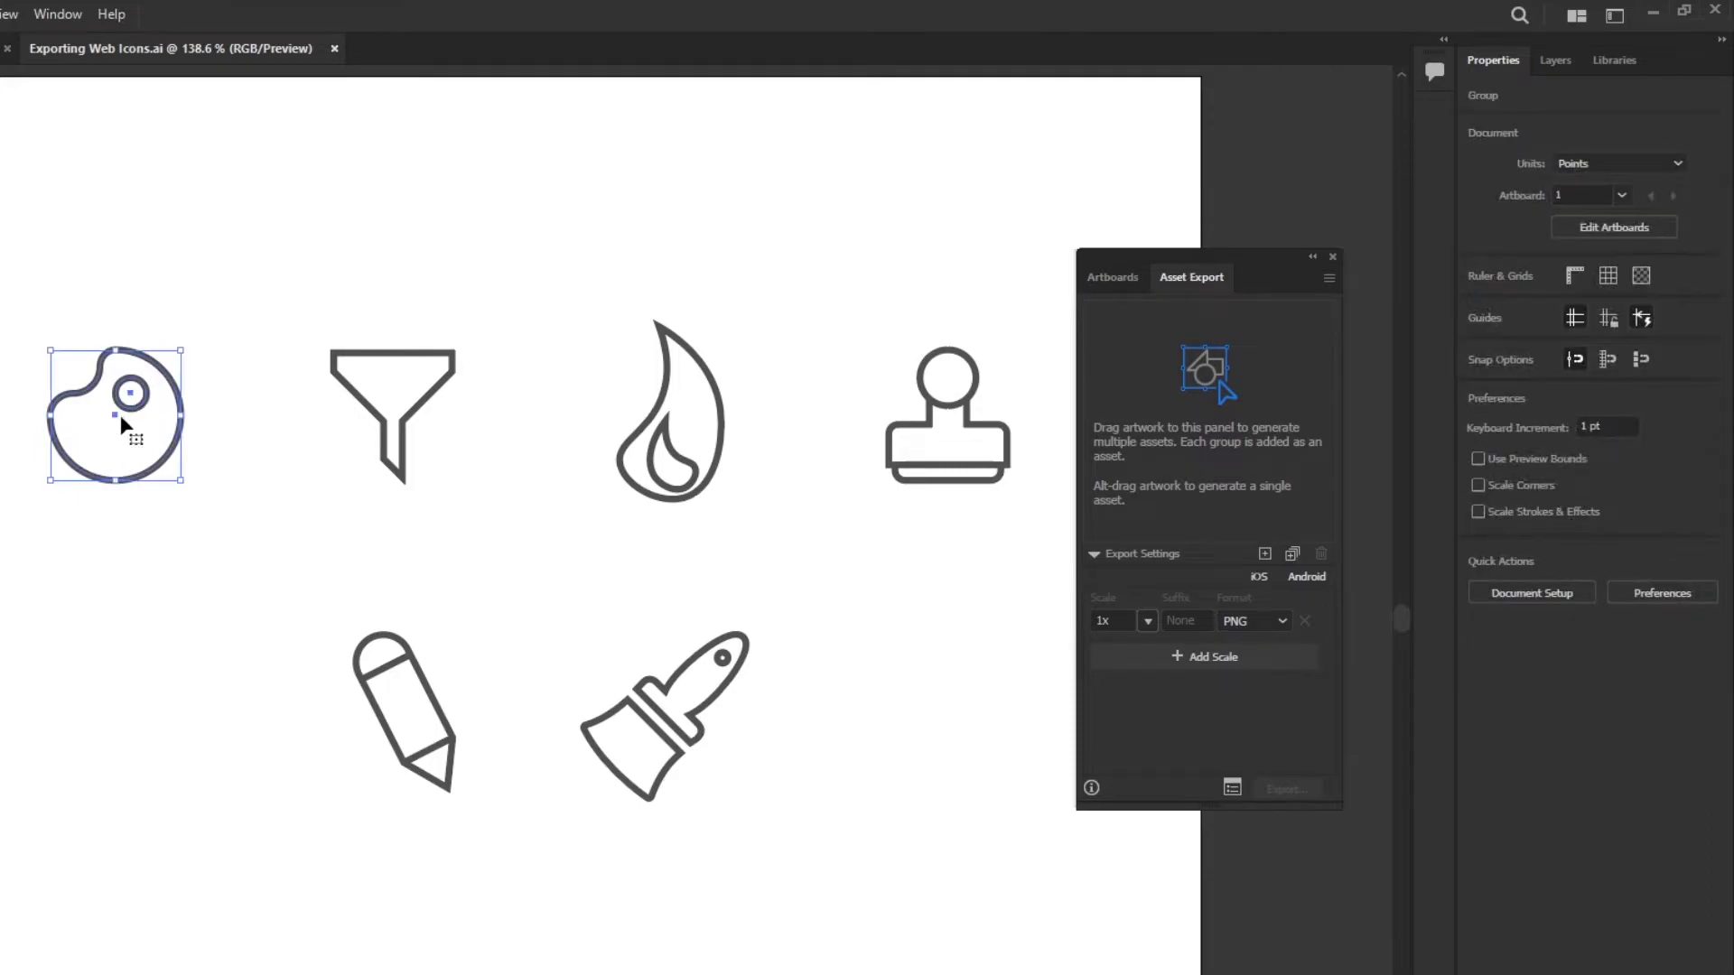
left_click(135, 519)
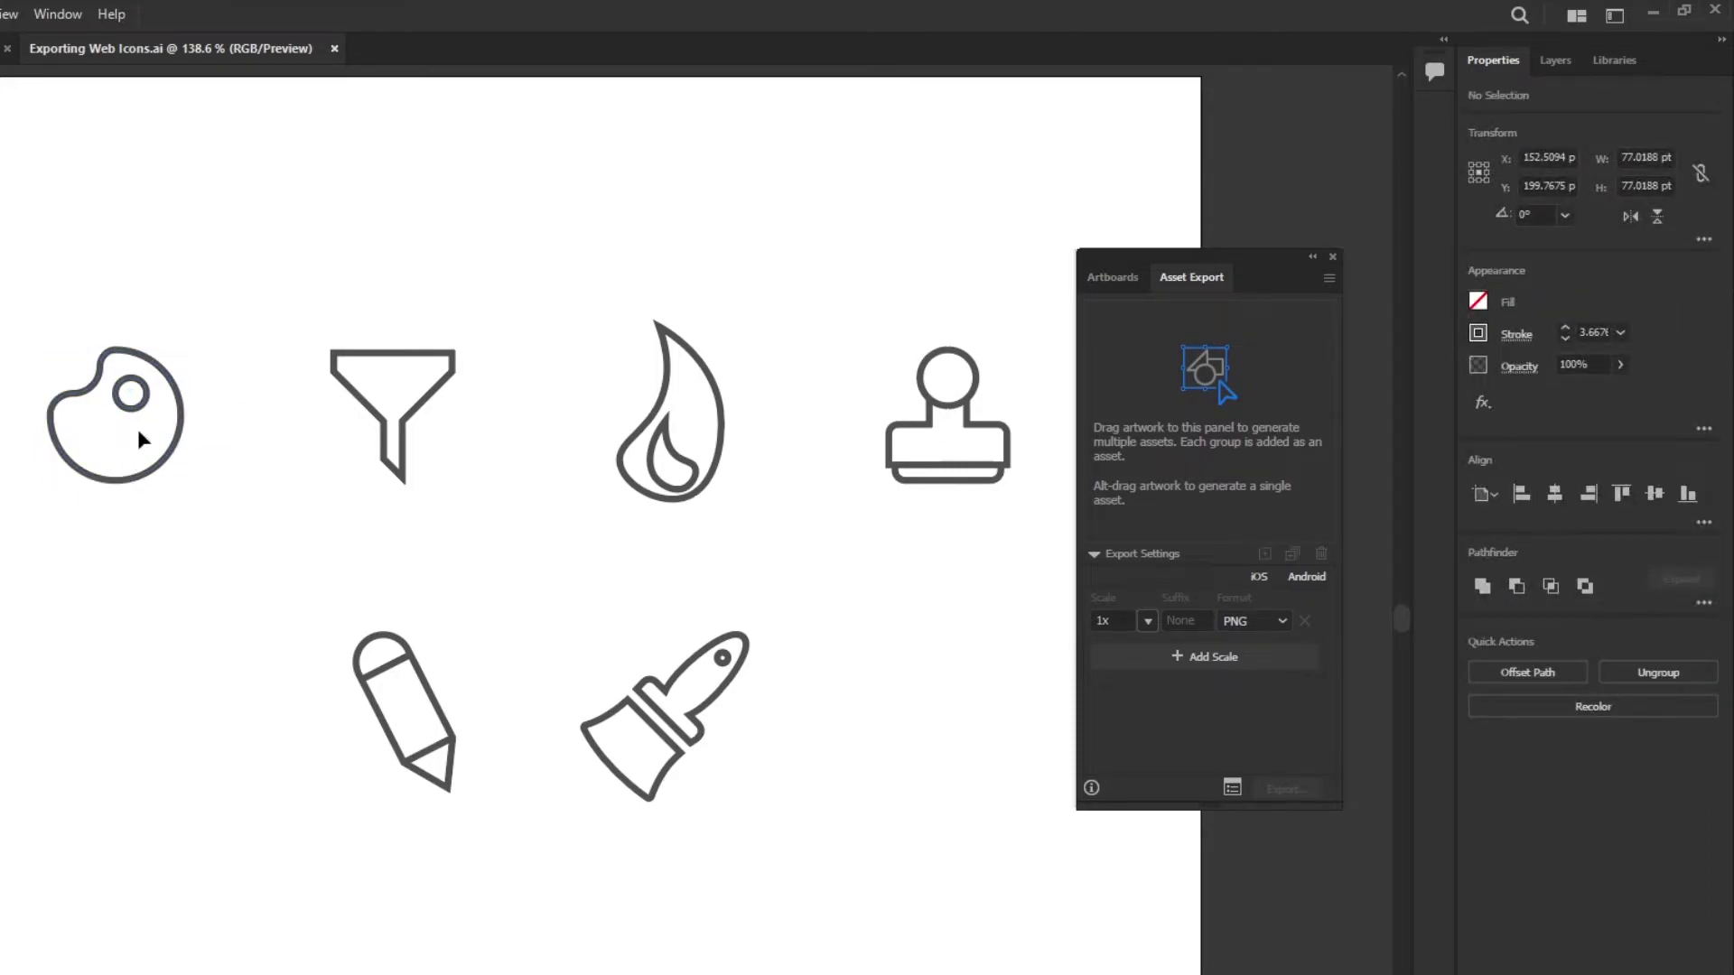
left_click(147, 403)
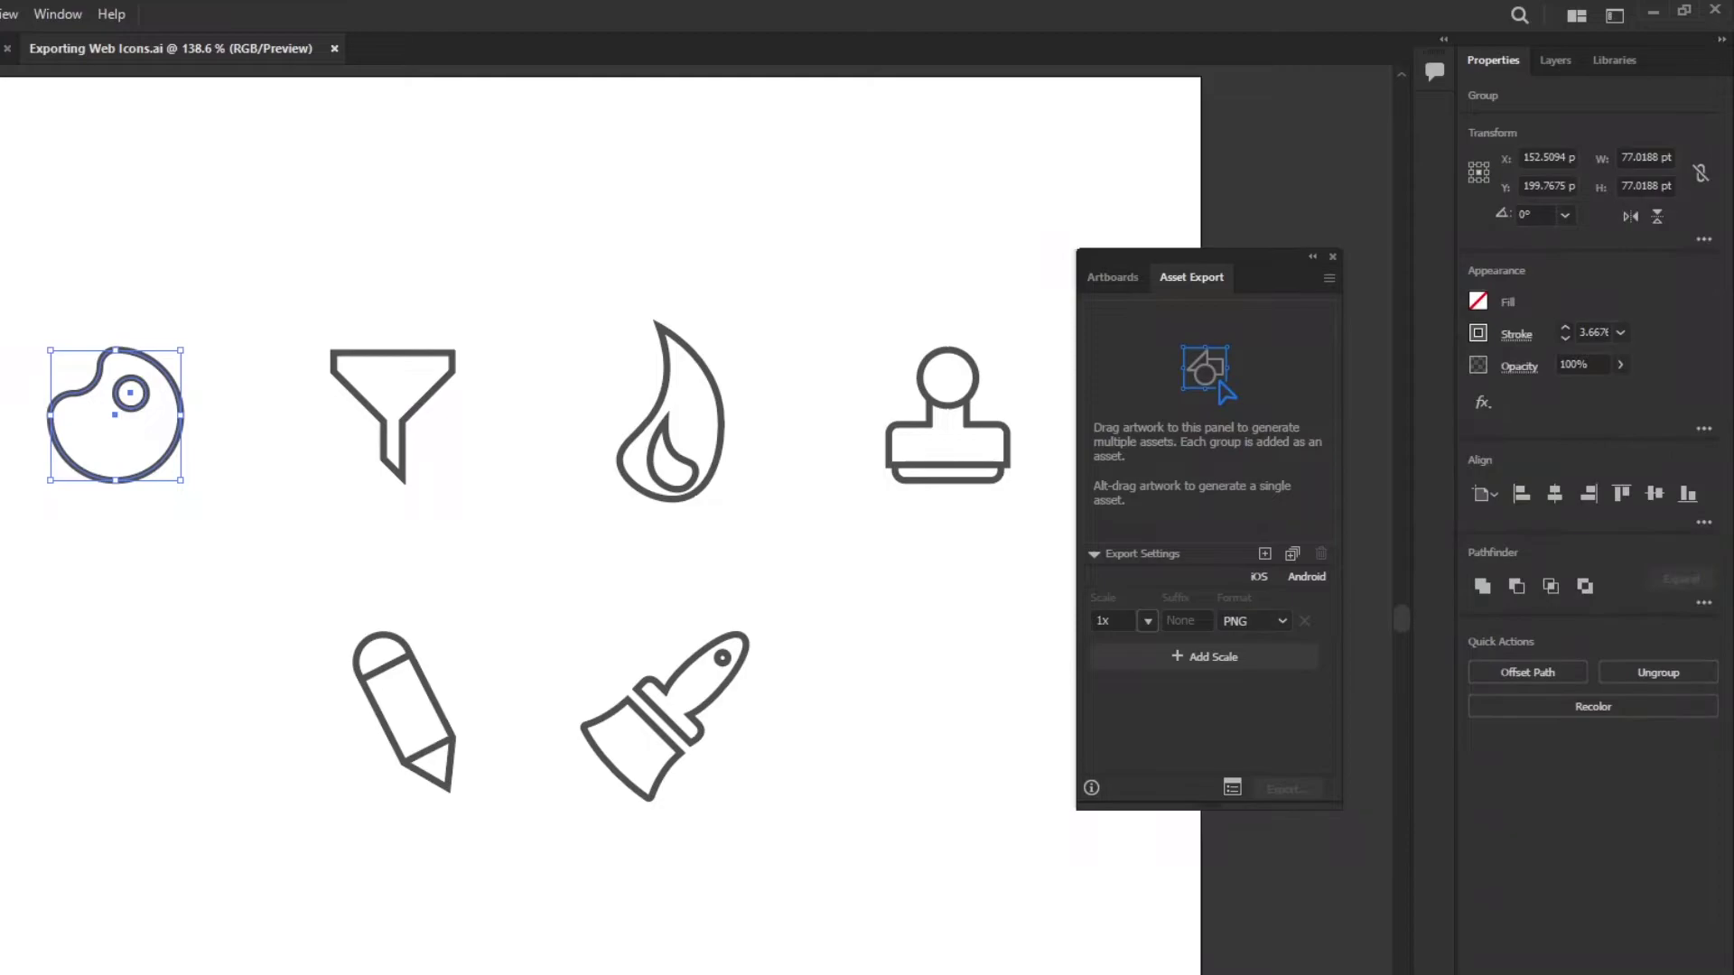
left_click_drag(152, 392, 1195, 394)
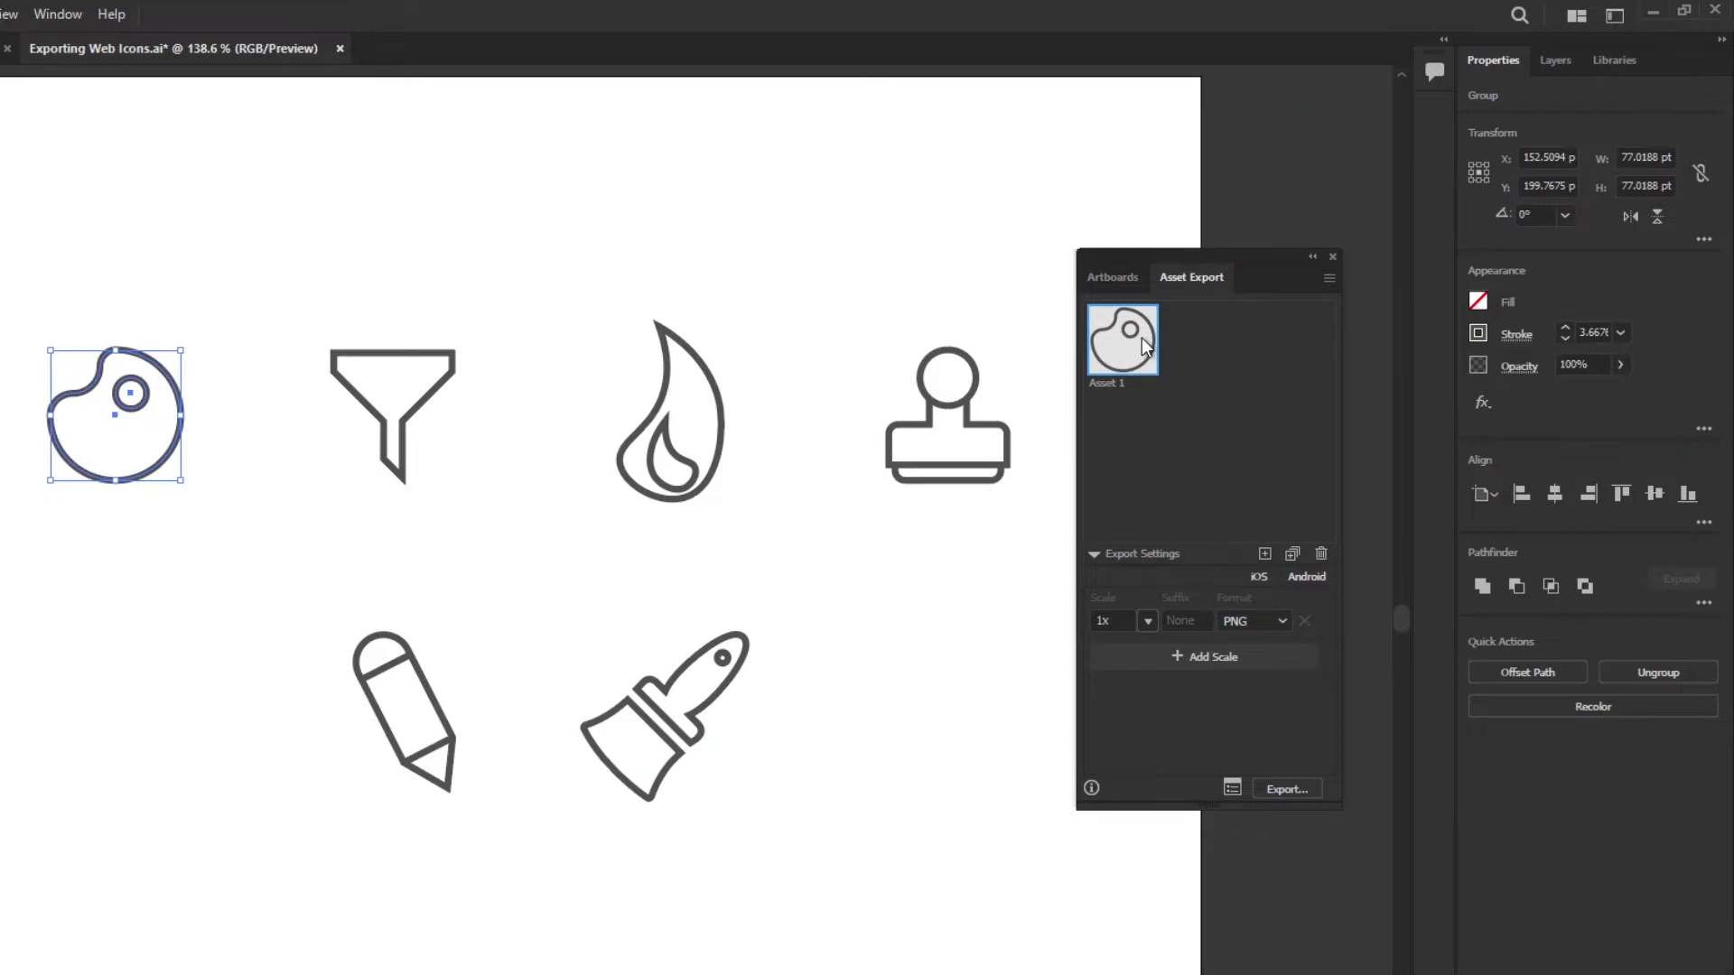
double_click(1100, 384)
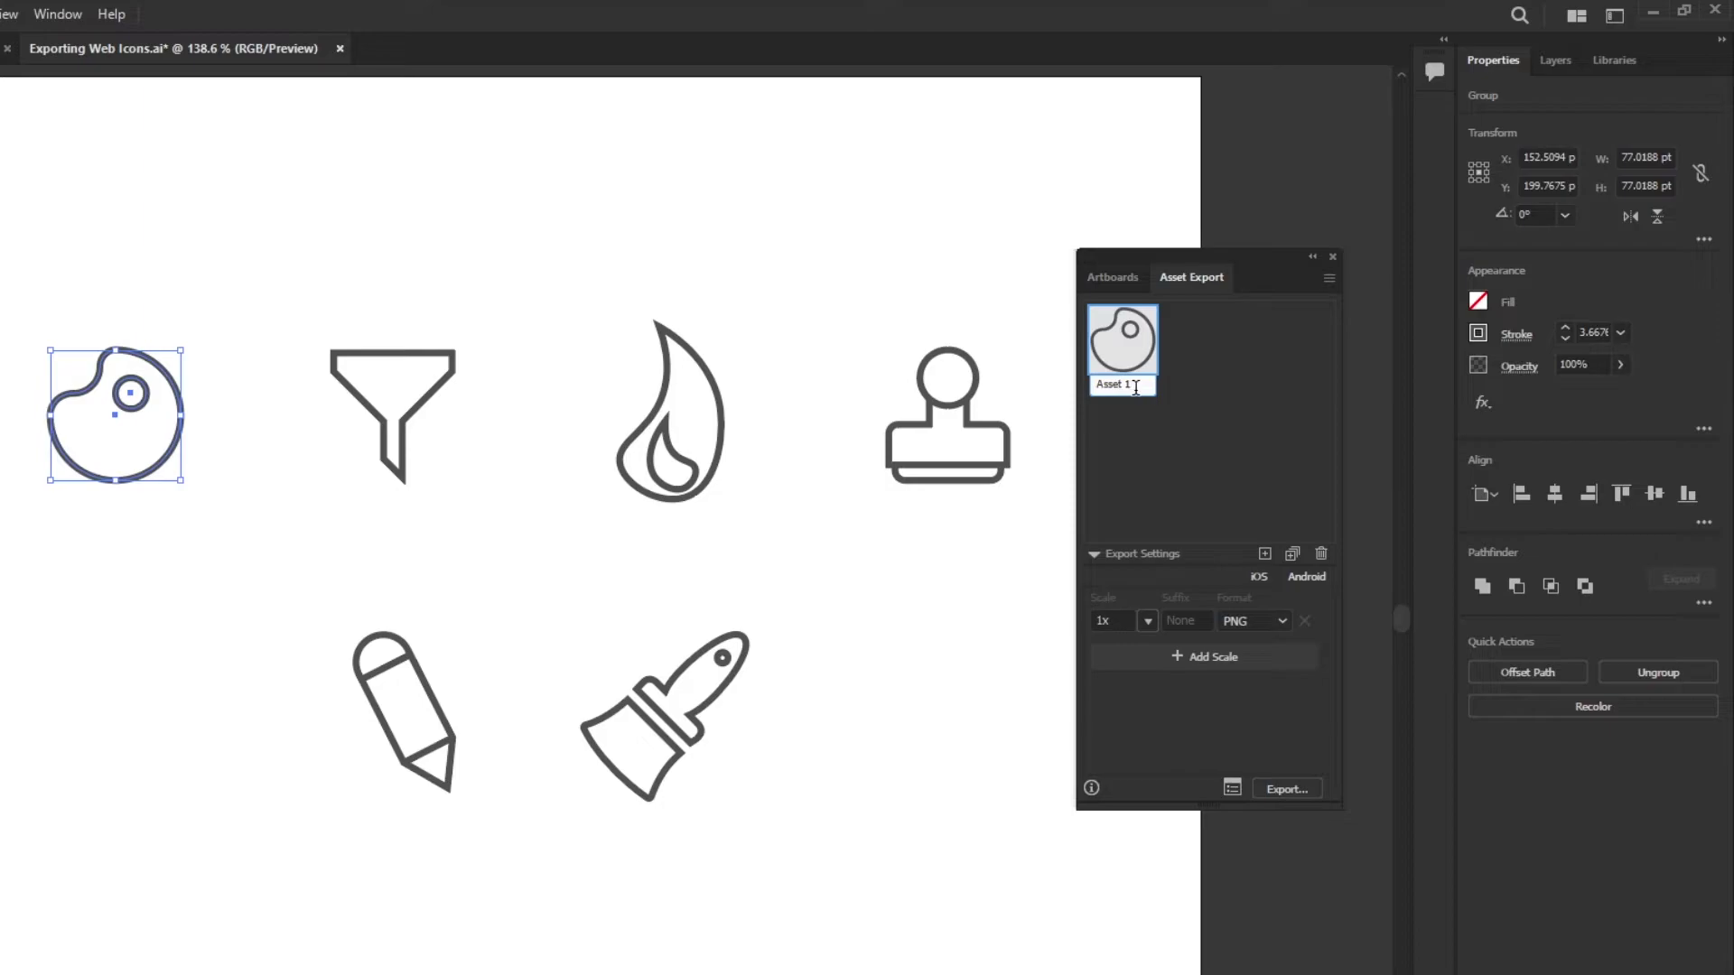
type("Palette")
left_click(1162, 438)
- Add the funnel icon as an export asset and name it Funnel
left_click_drag(400, 463, 1198, 383)
double_click(1199, 384)
type("Funnel")
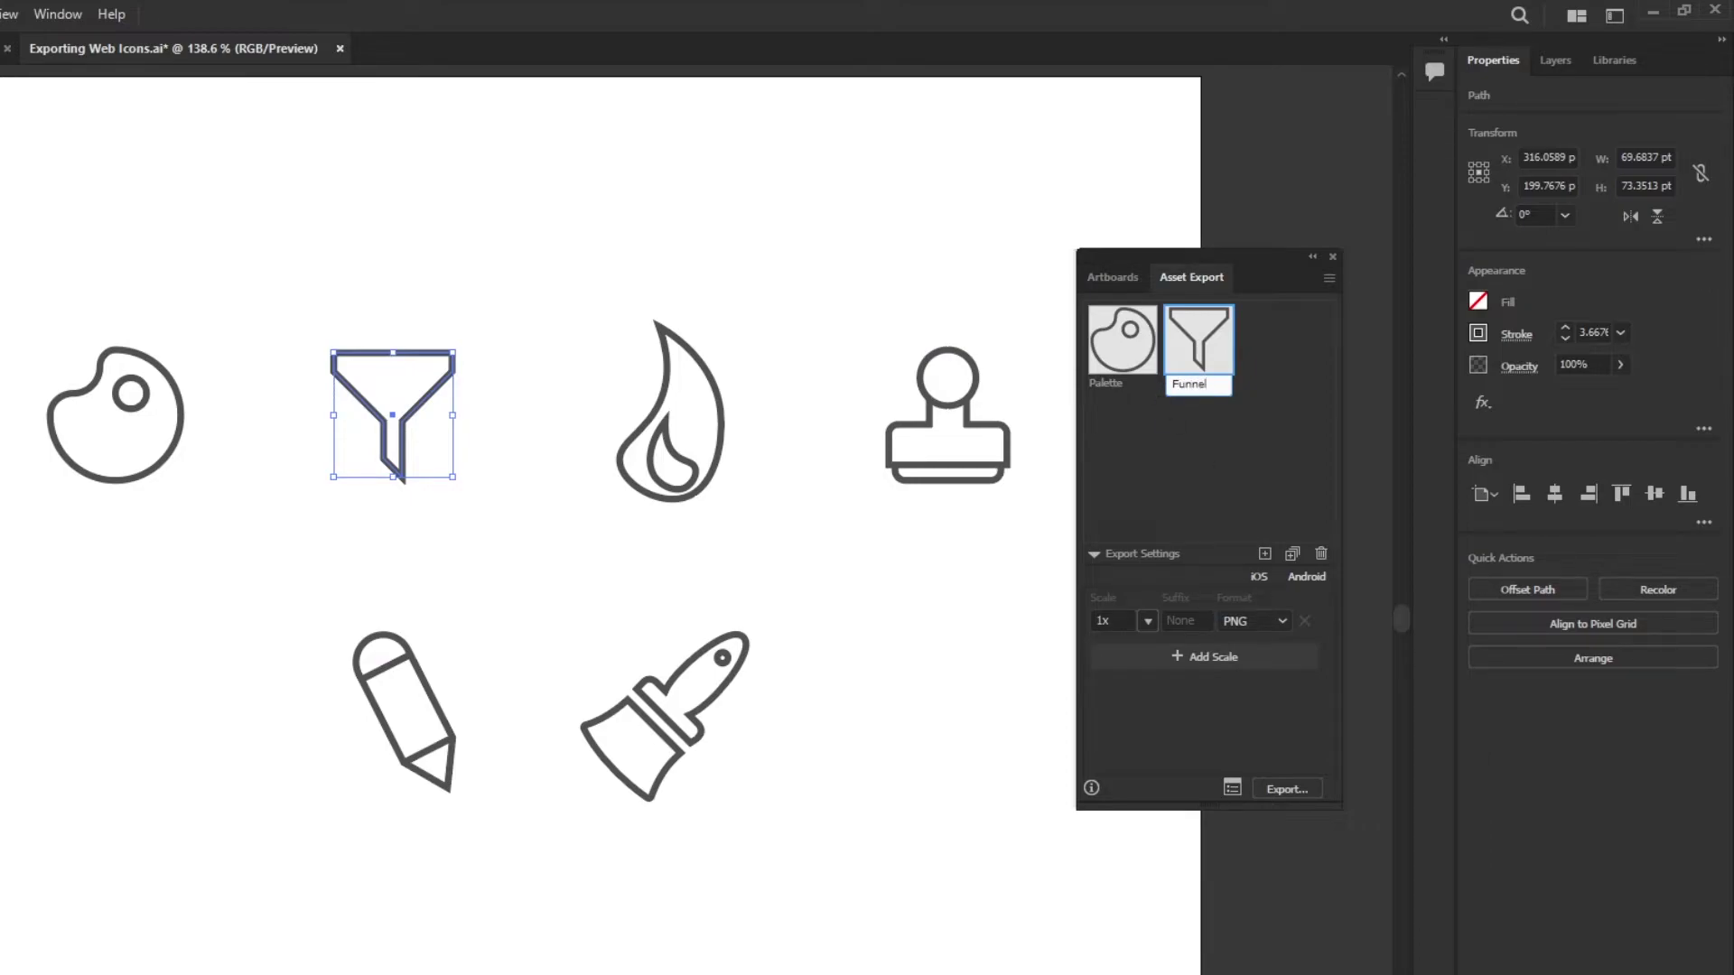
left_click(1248, 474)
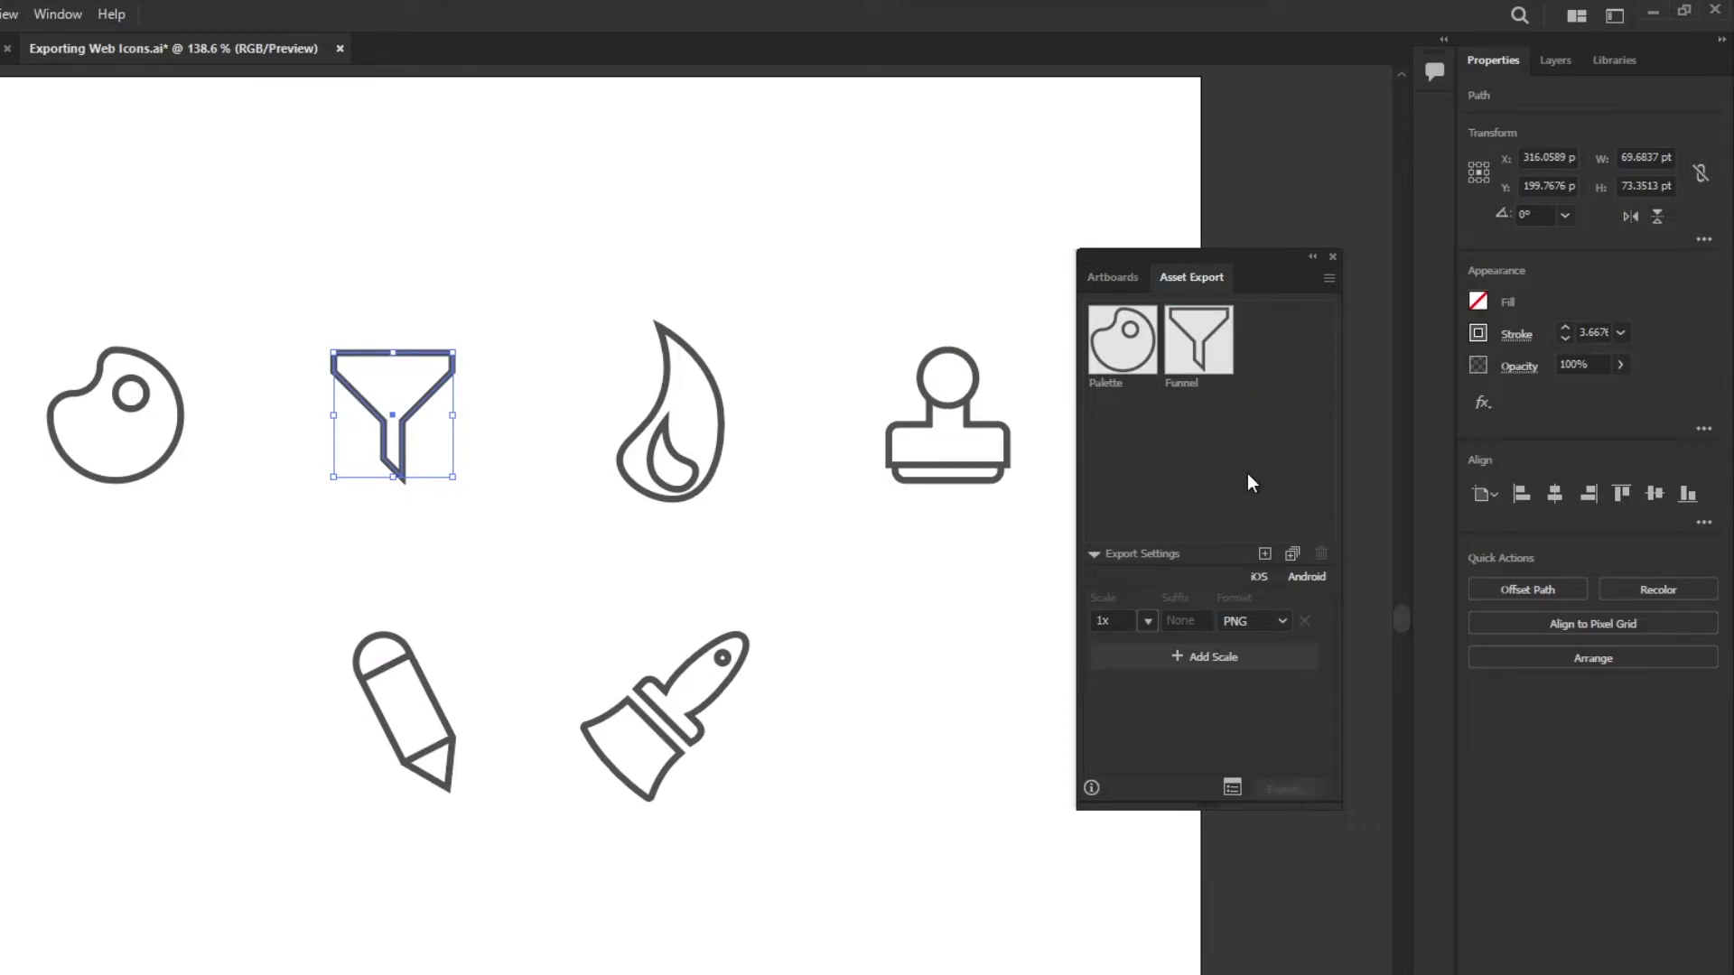
- Try adding the ungrouped flame paths as export assets and delete the resulting assets
left_click(722, 423)
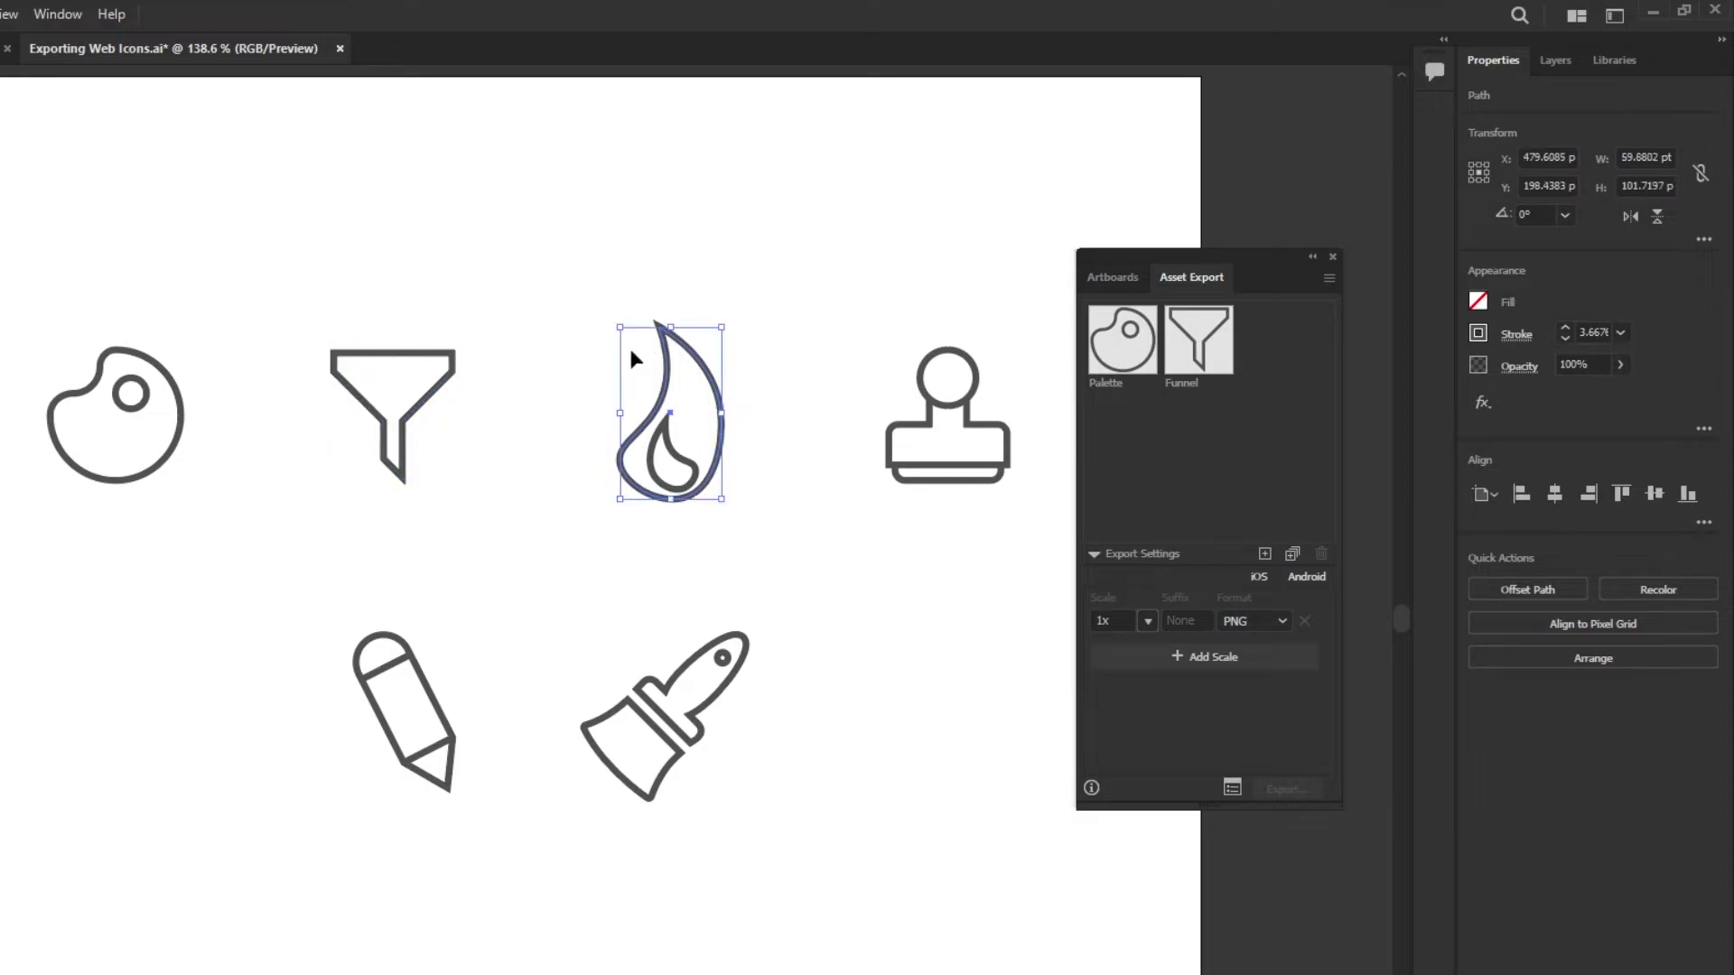
left_click(790, 465)
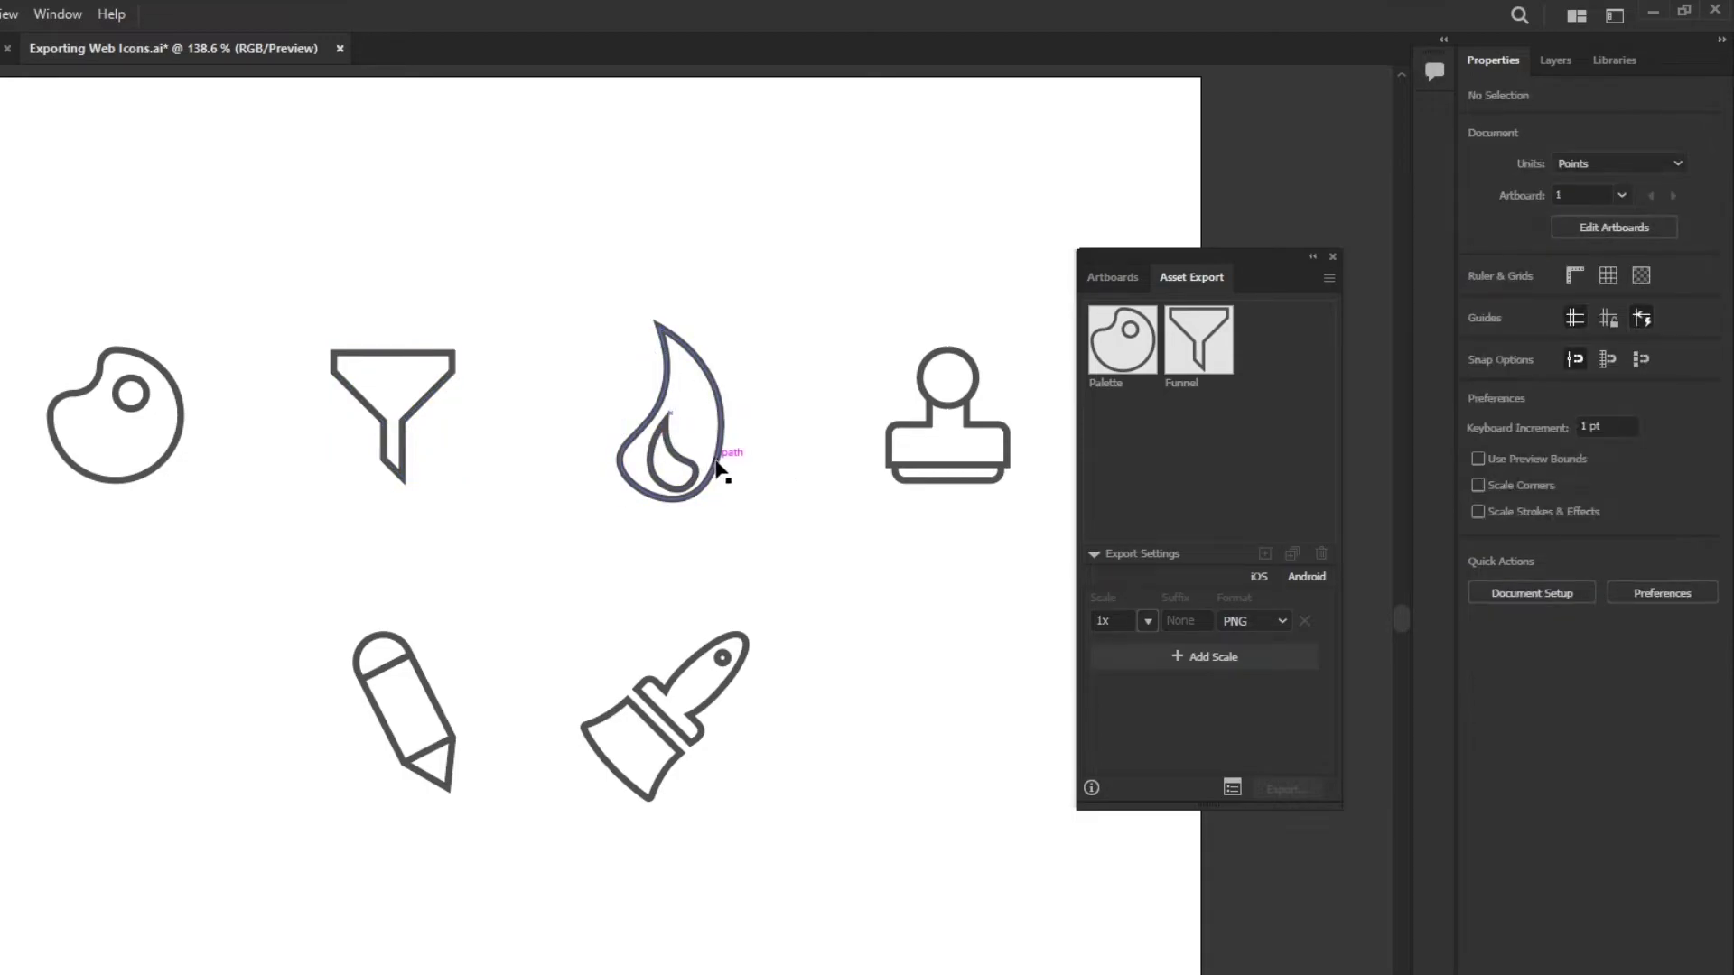
left_click(718, 453)
left_click_drag(555, 336, 1233, 453)
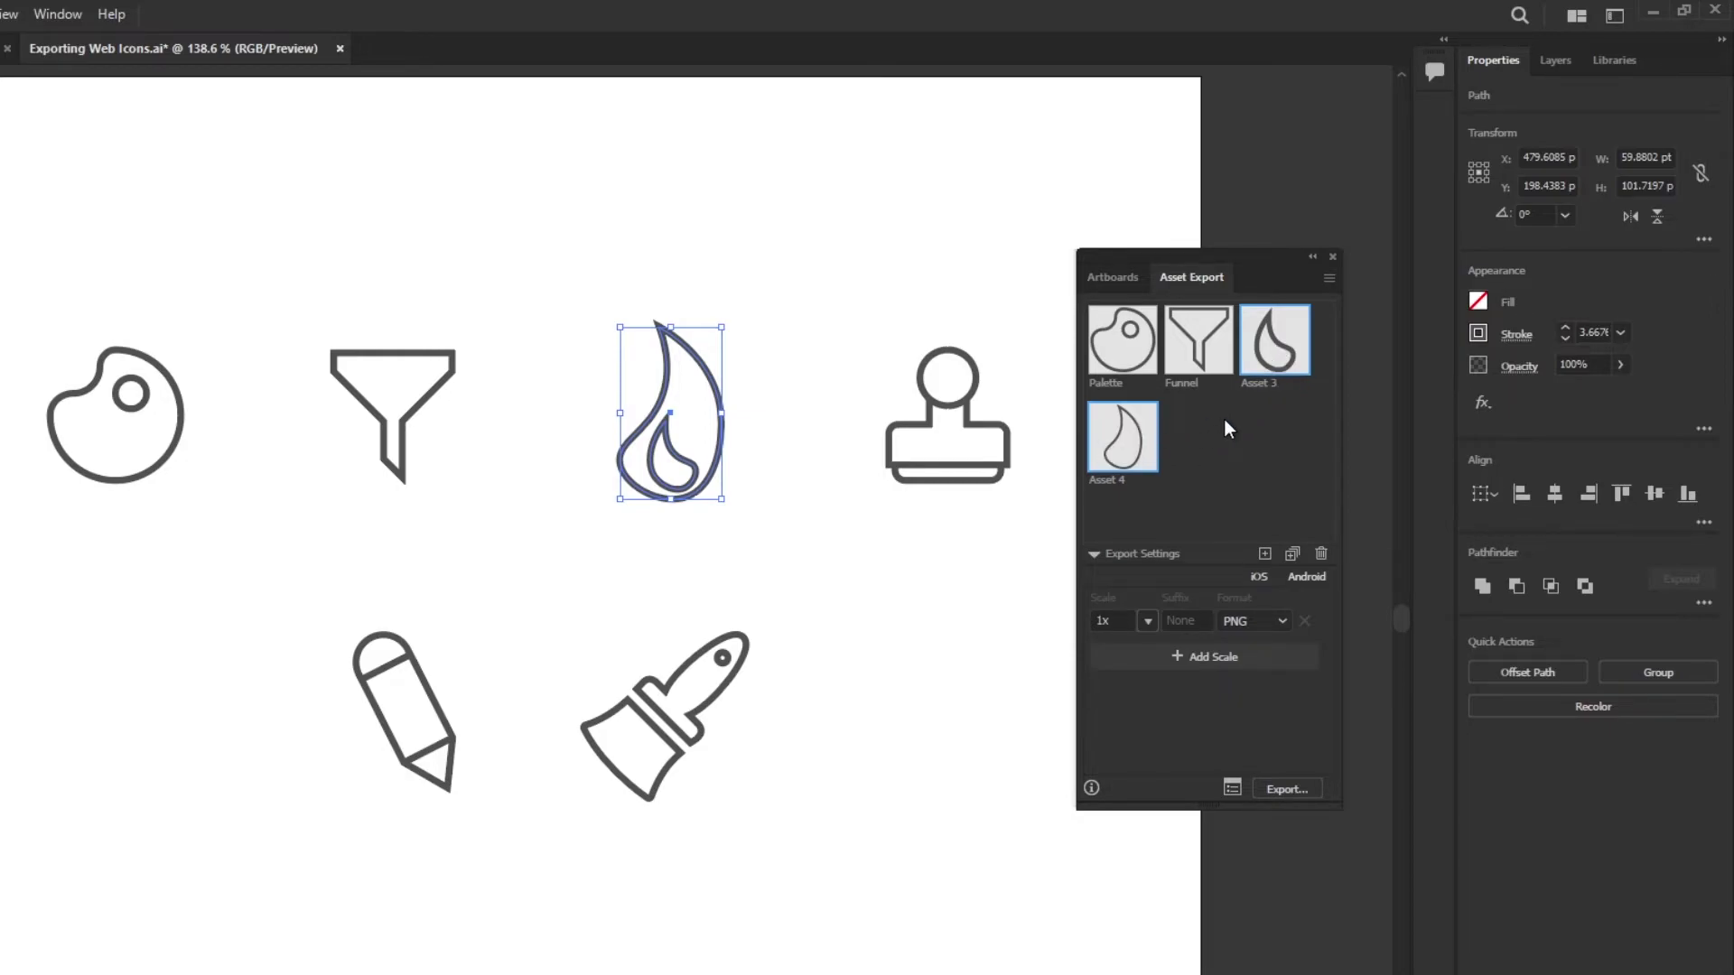
key("Delete")
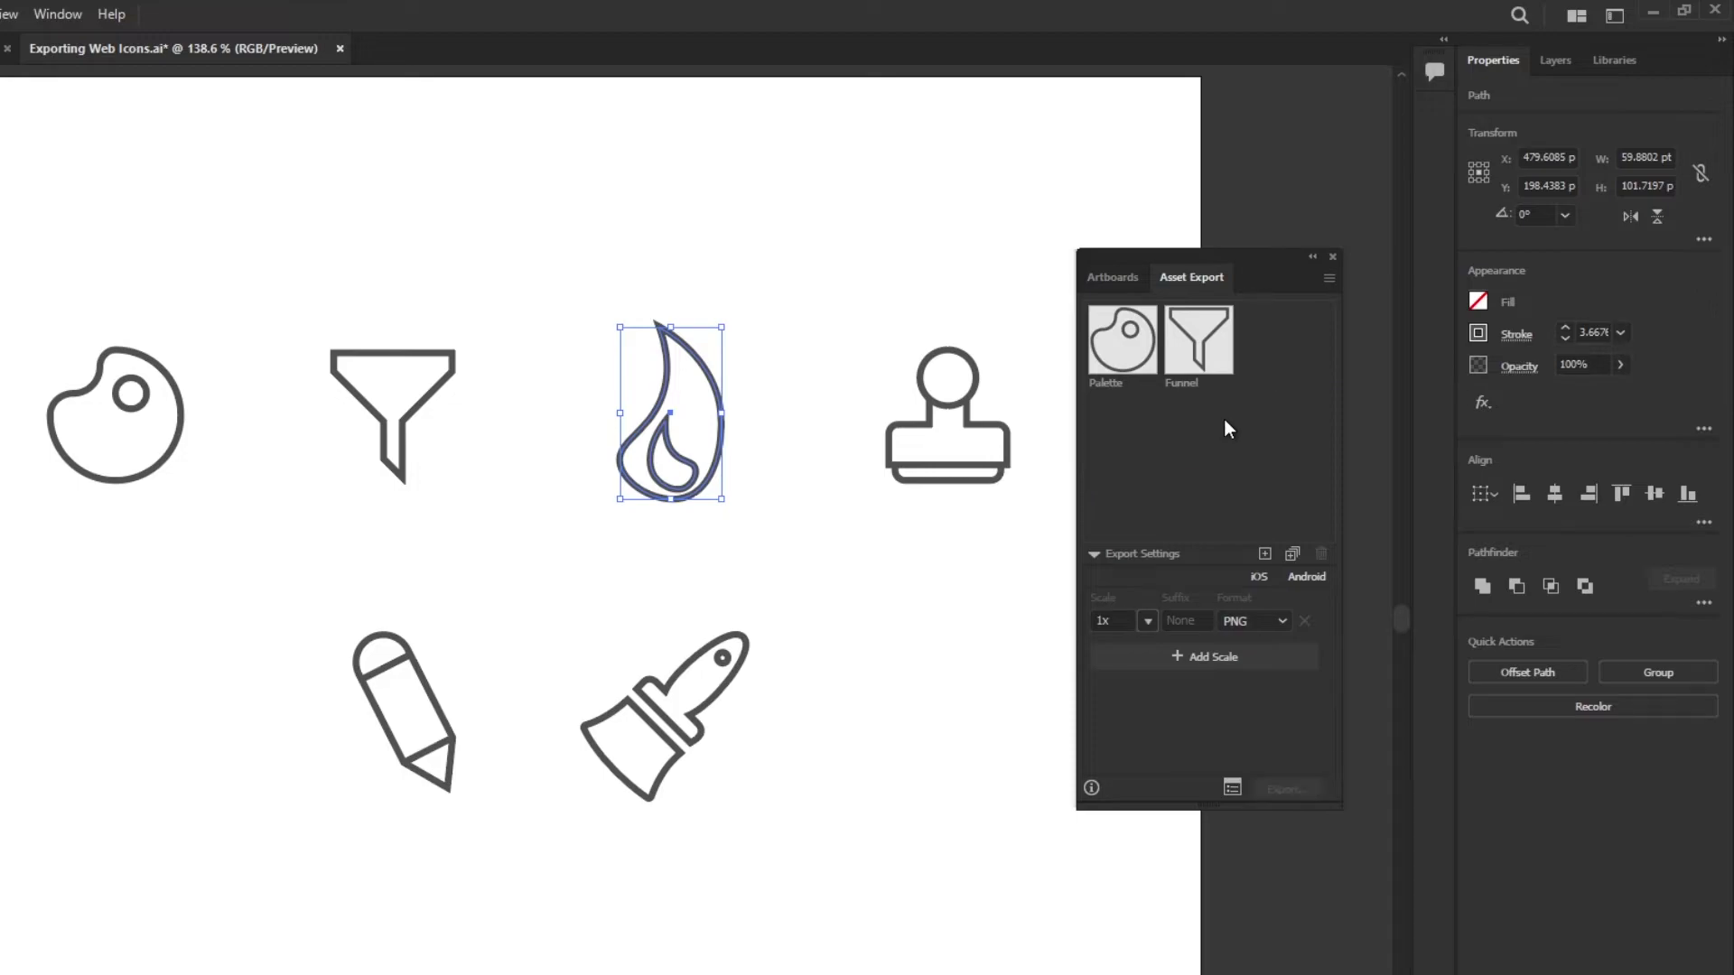
- Group the outer and inner paths of the flame icon
left_click(668, 514)
left_click_drag(567, 367, 771, 518)
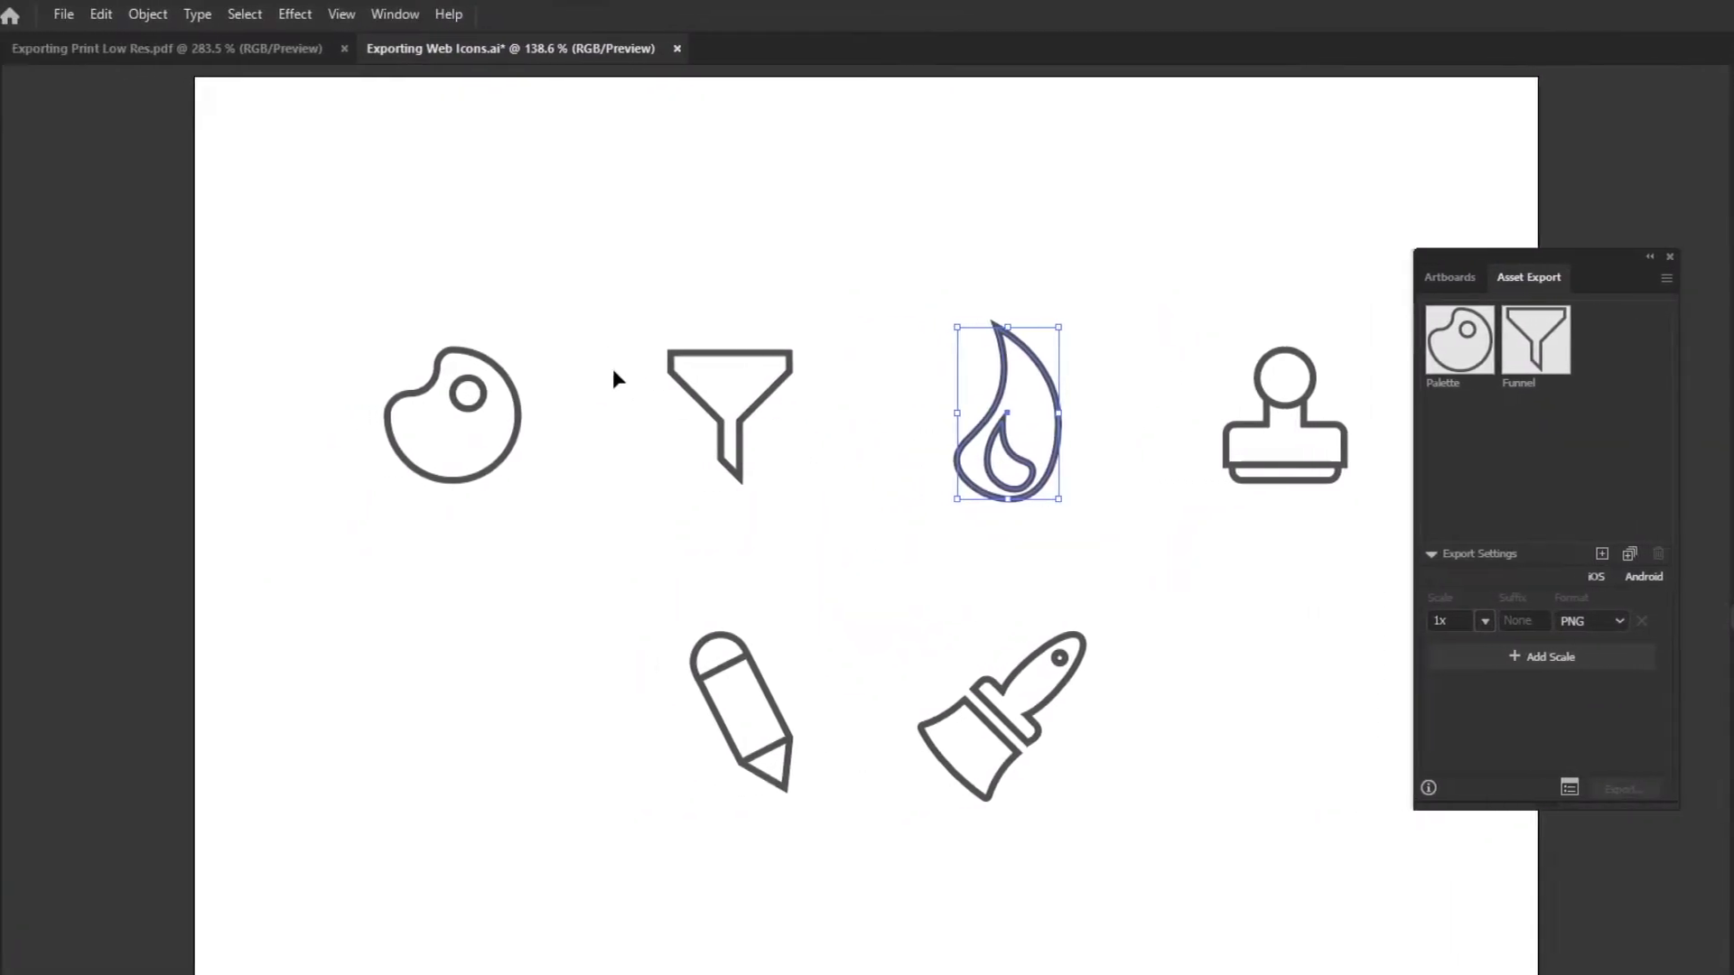
left_click(147, 15)
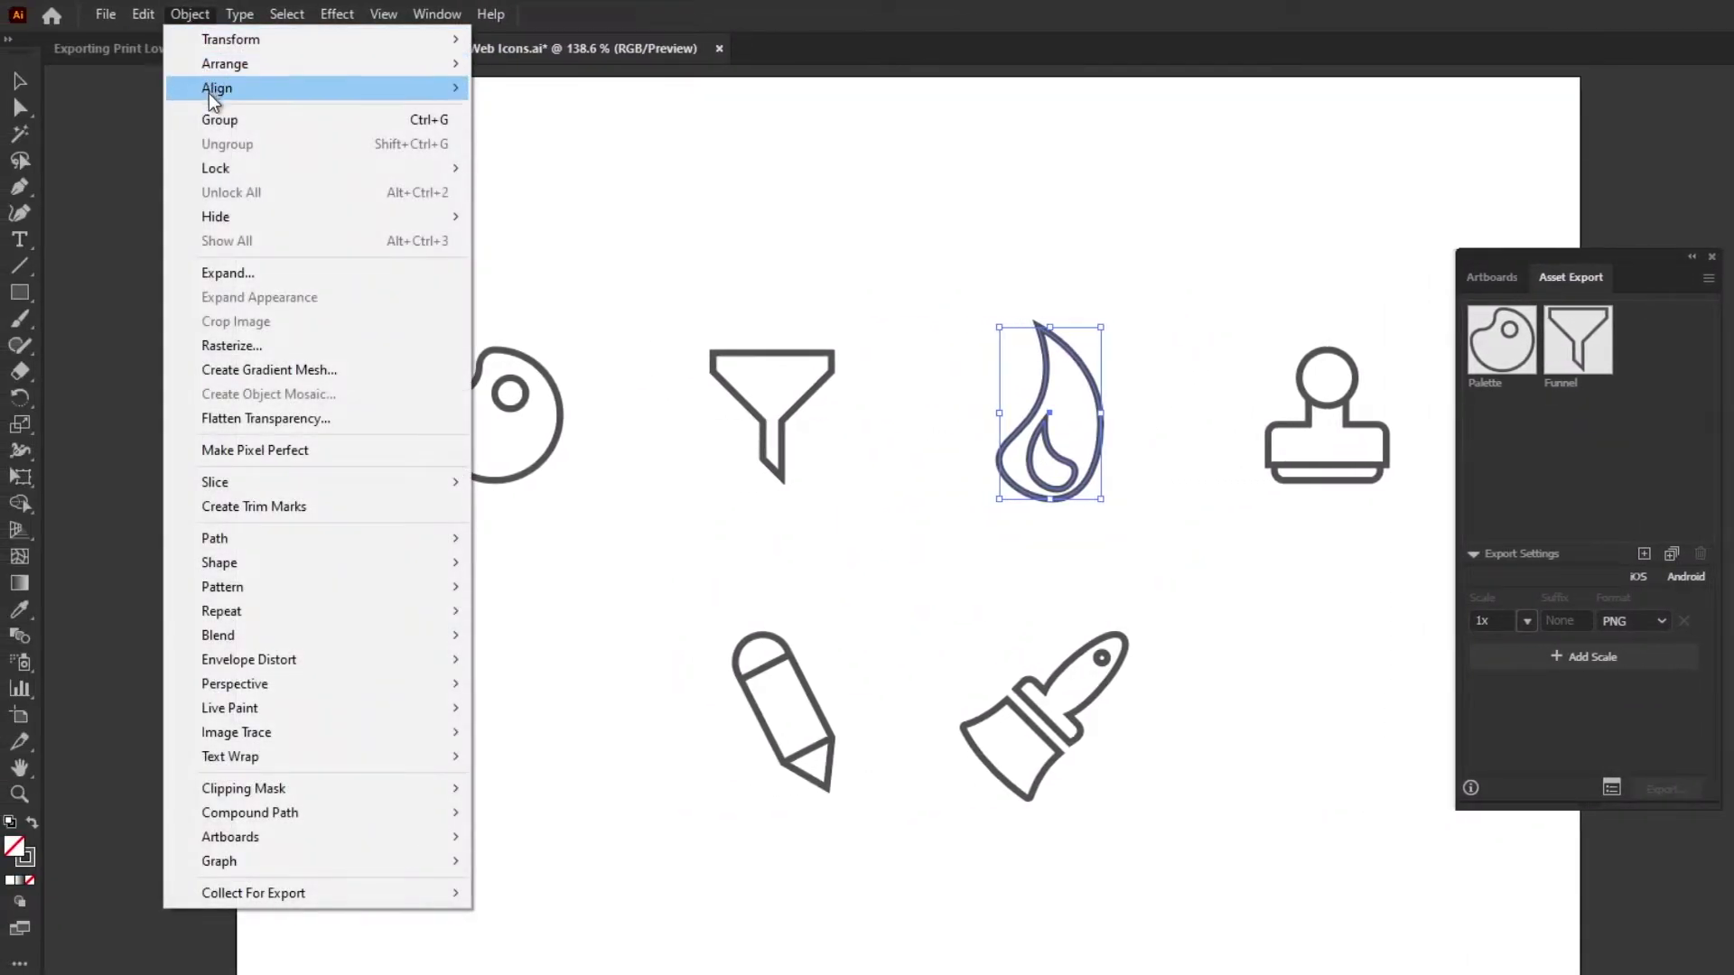
left_click(285, 120)
- Add the grouped flame icon as an export asset and name it Flame
left_click_drag(1057, 469, 1572, 424)
double_click(1642, 384)
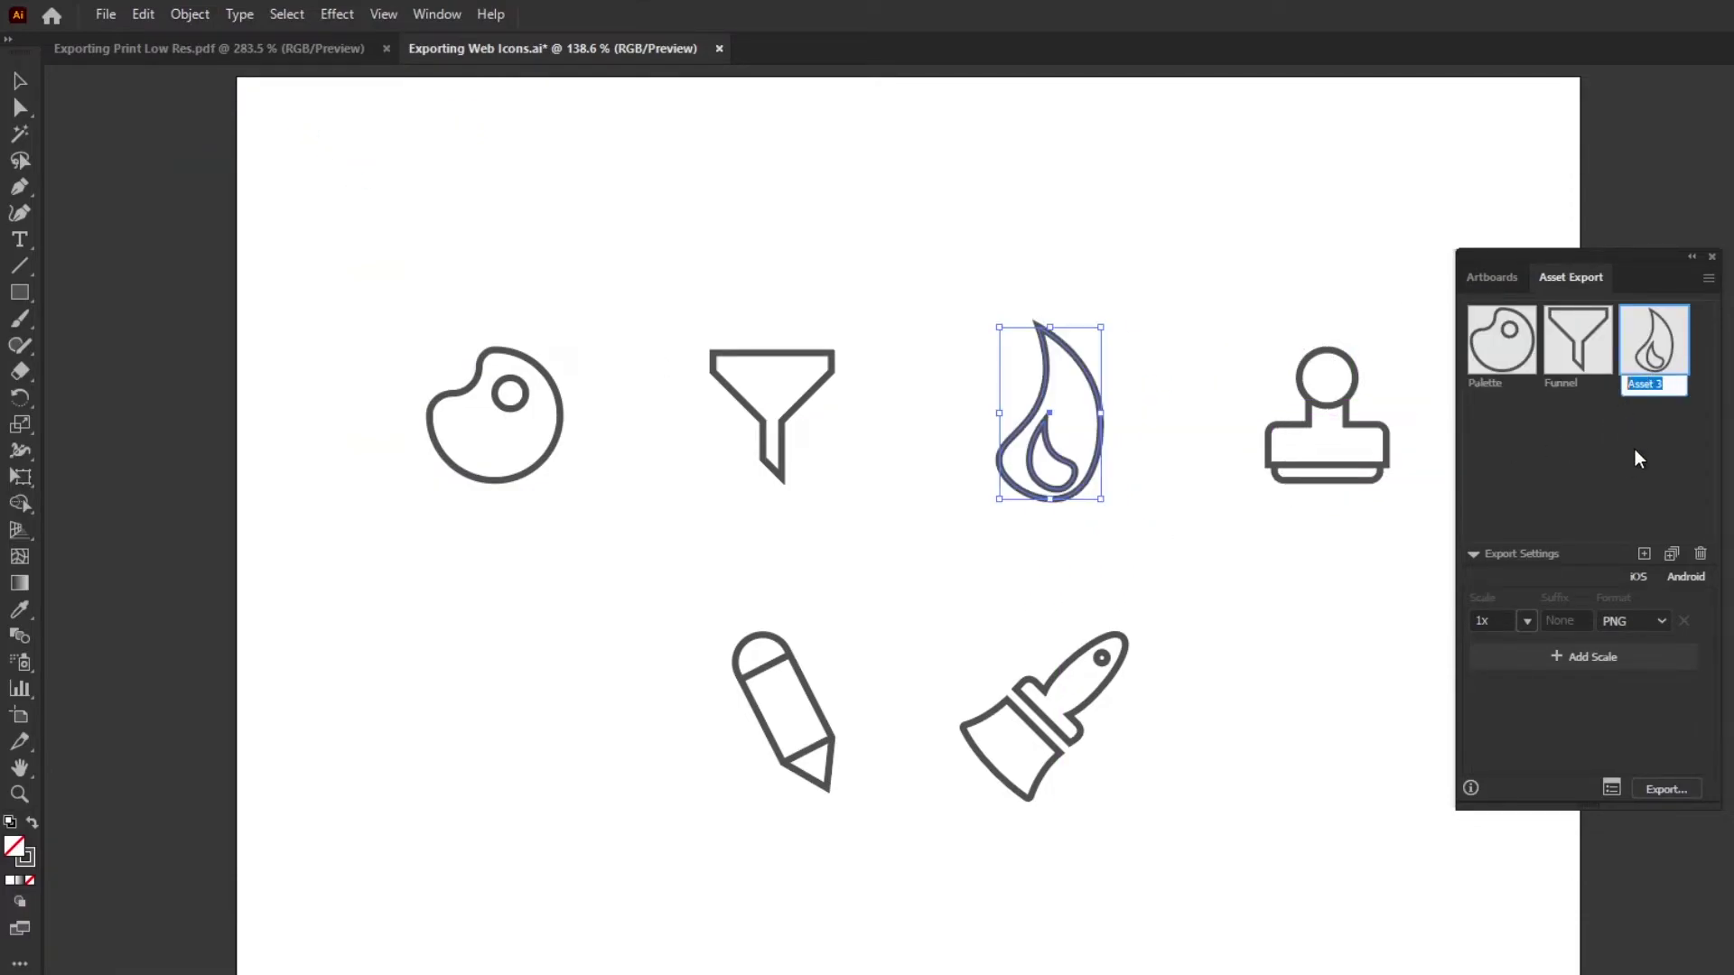
type("Flame")
key("Return")
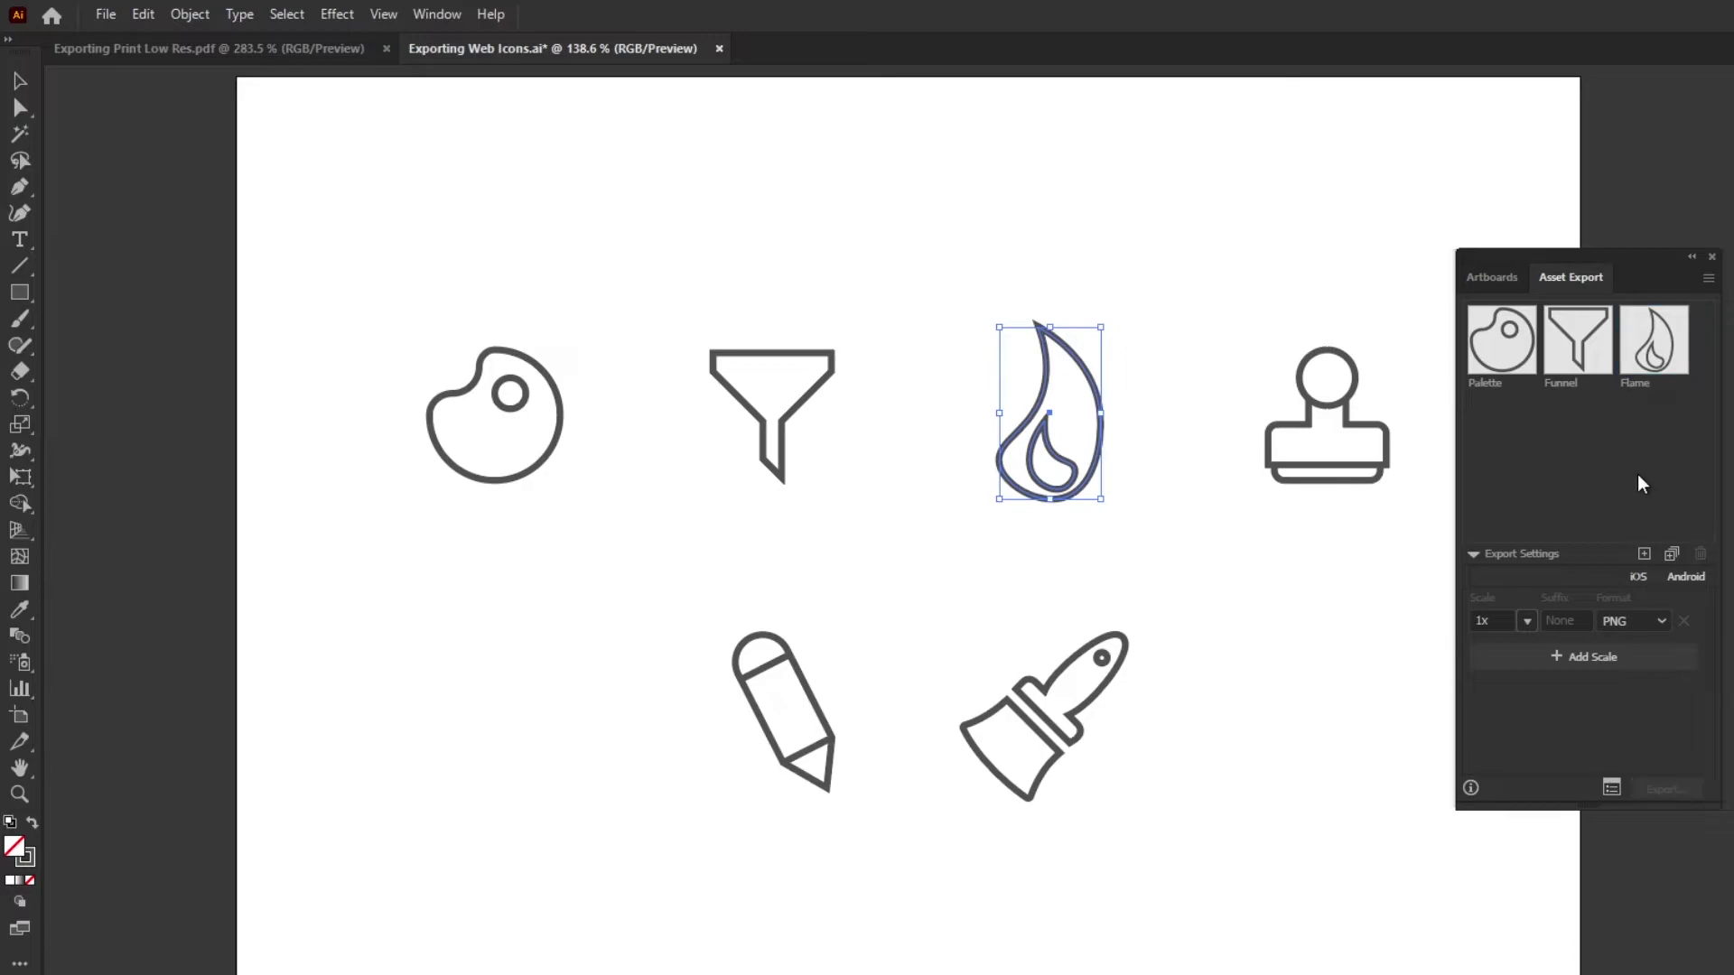
- Move the stamp icon into the lower row beside the brush, and add the pencil, brush and stamp icons as export assets
left_click_drag(1218, 350, 1366, 569)
left_click_drag(1318, 472, 1279, 784)
left_click_drag(495, 608, 1219, 797)
mouse_move(1053, 771)
left_mouse_down()
mouse_move(1316, 659)
mouse_move(1592, 504)
left_mouse_up()
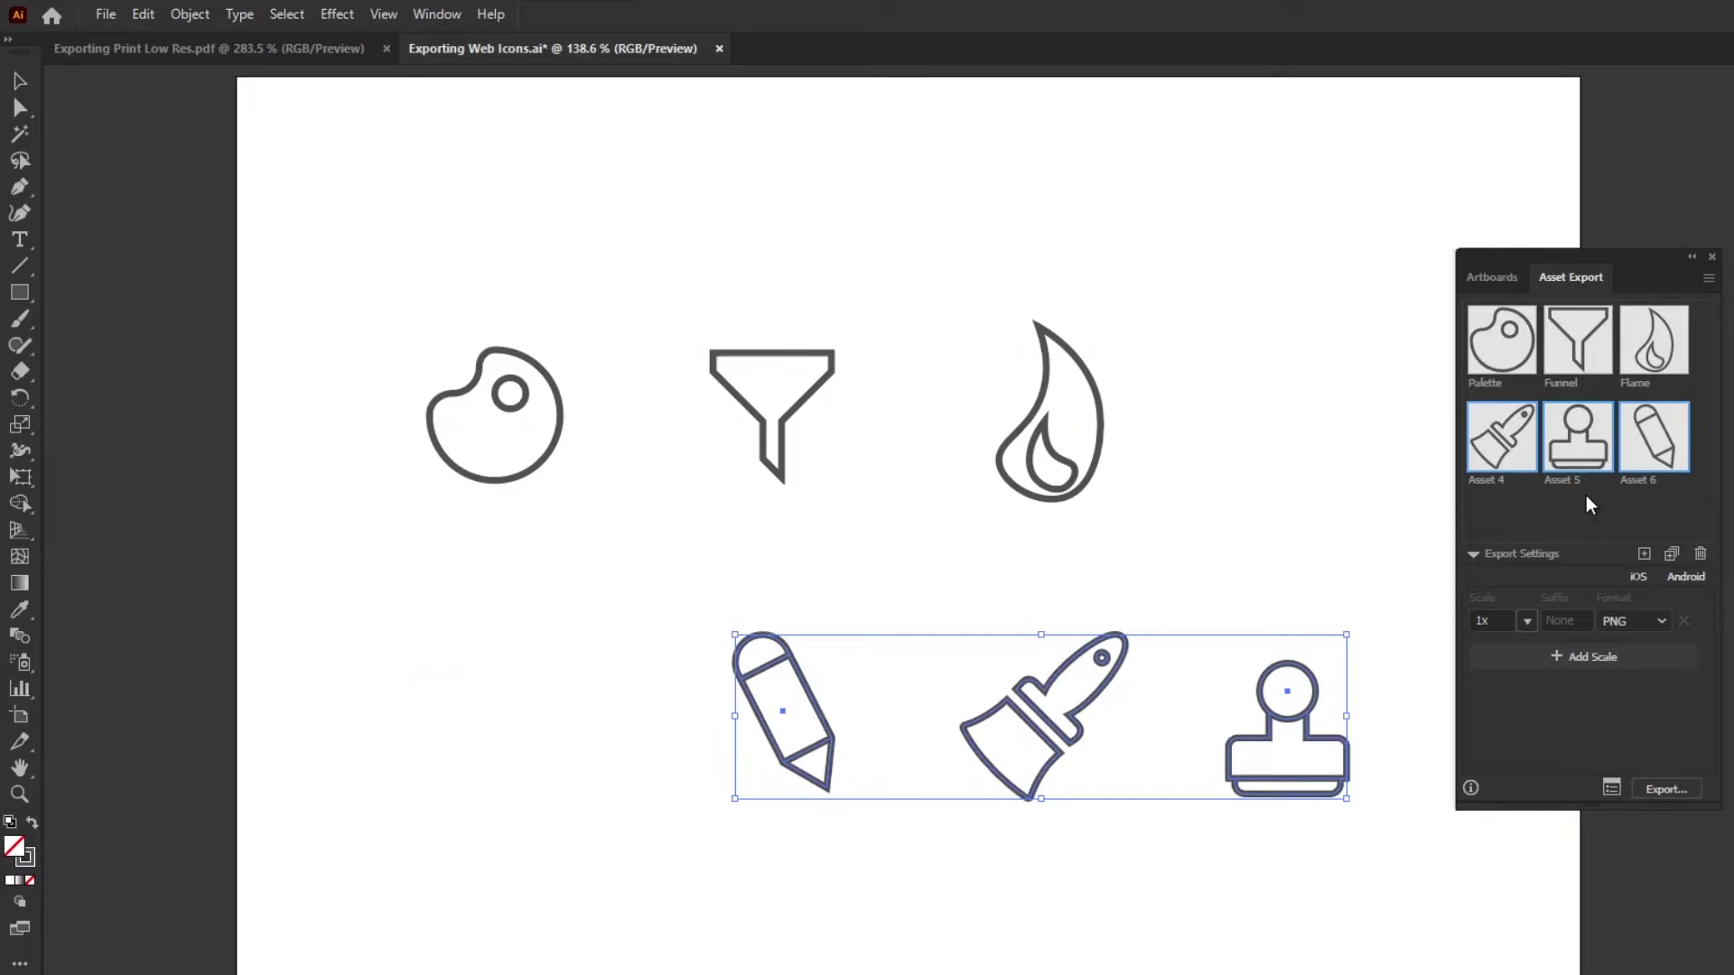
- Rename the three new export assets in the second row as Brush, Stamp and Pencil
double_click(1489, 480)
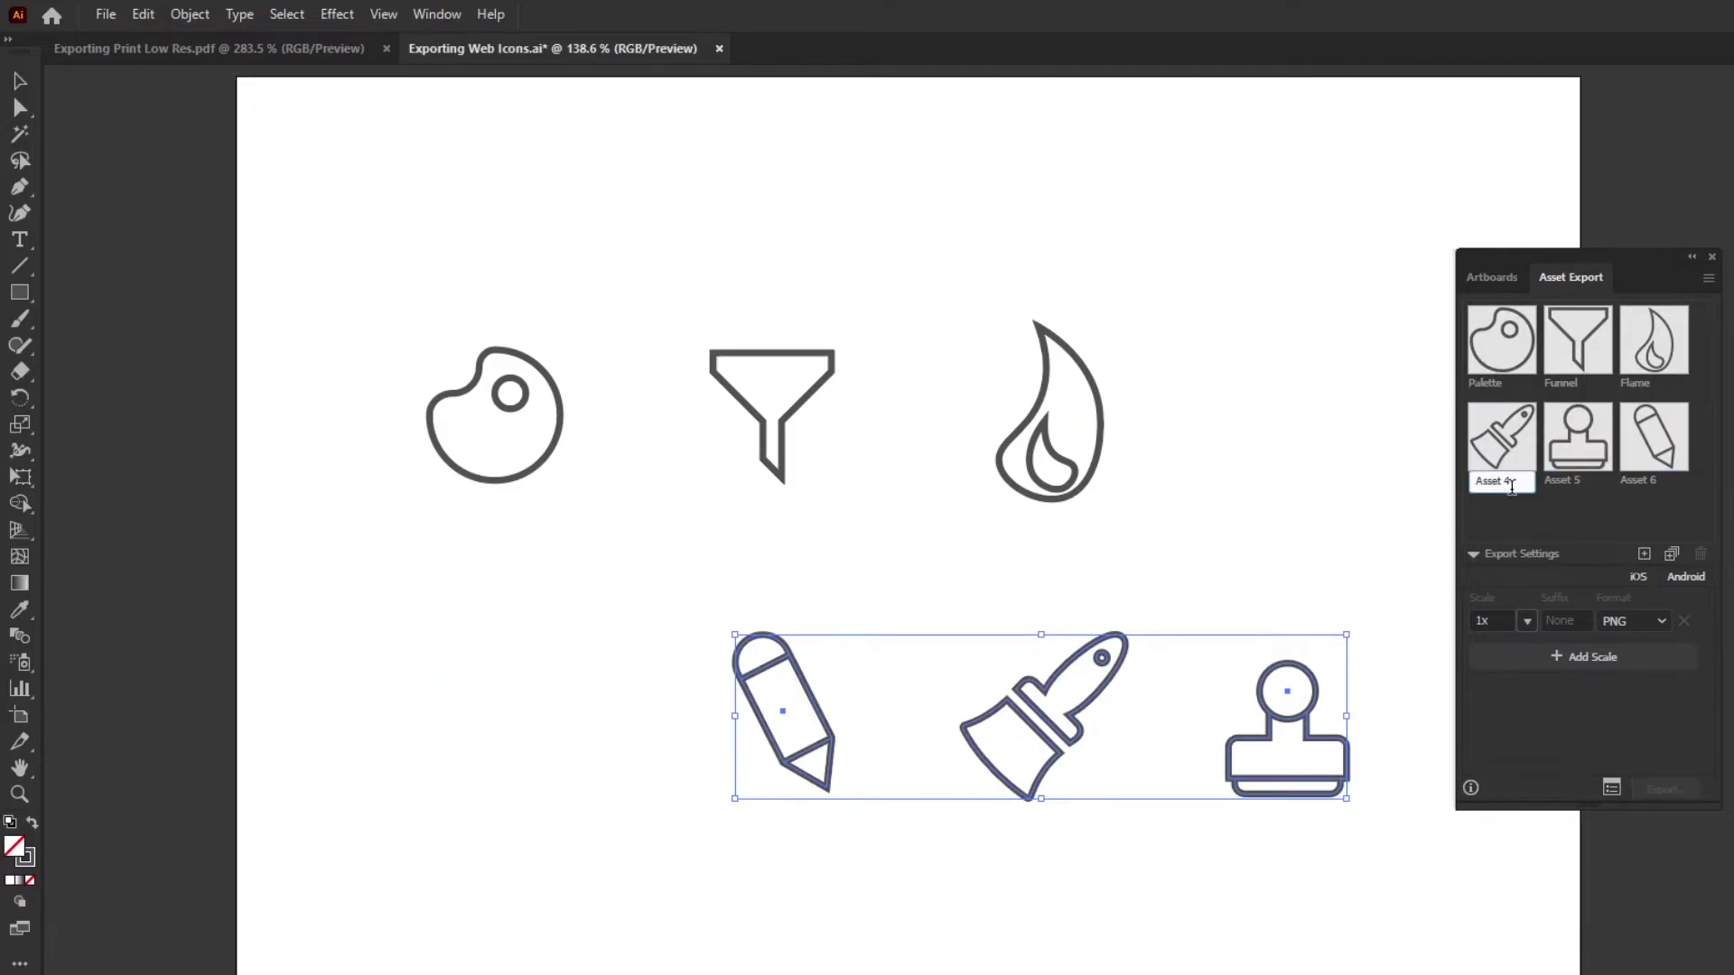
type("Brush")
key("Tab")
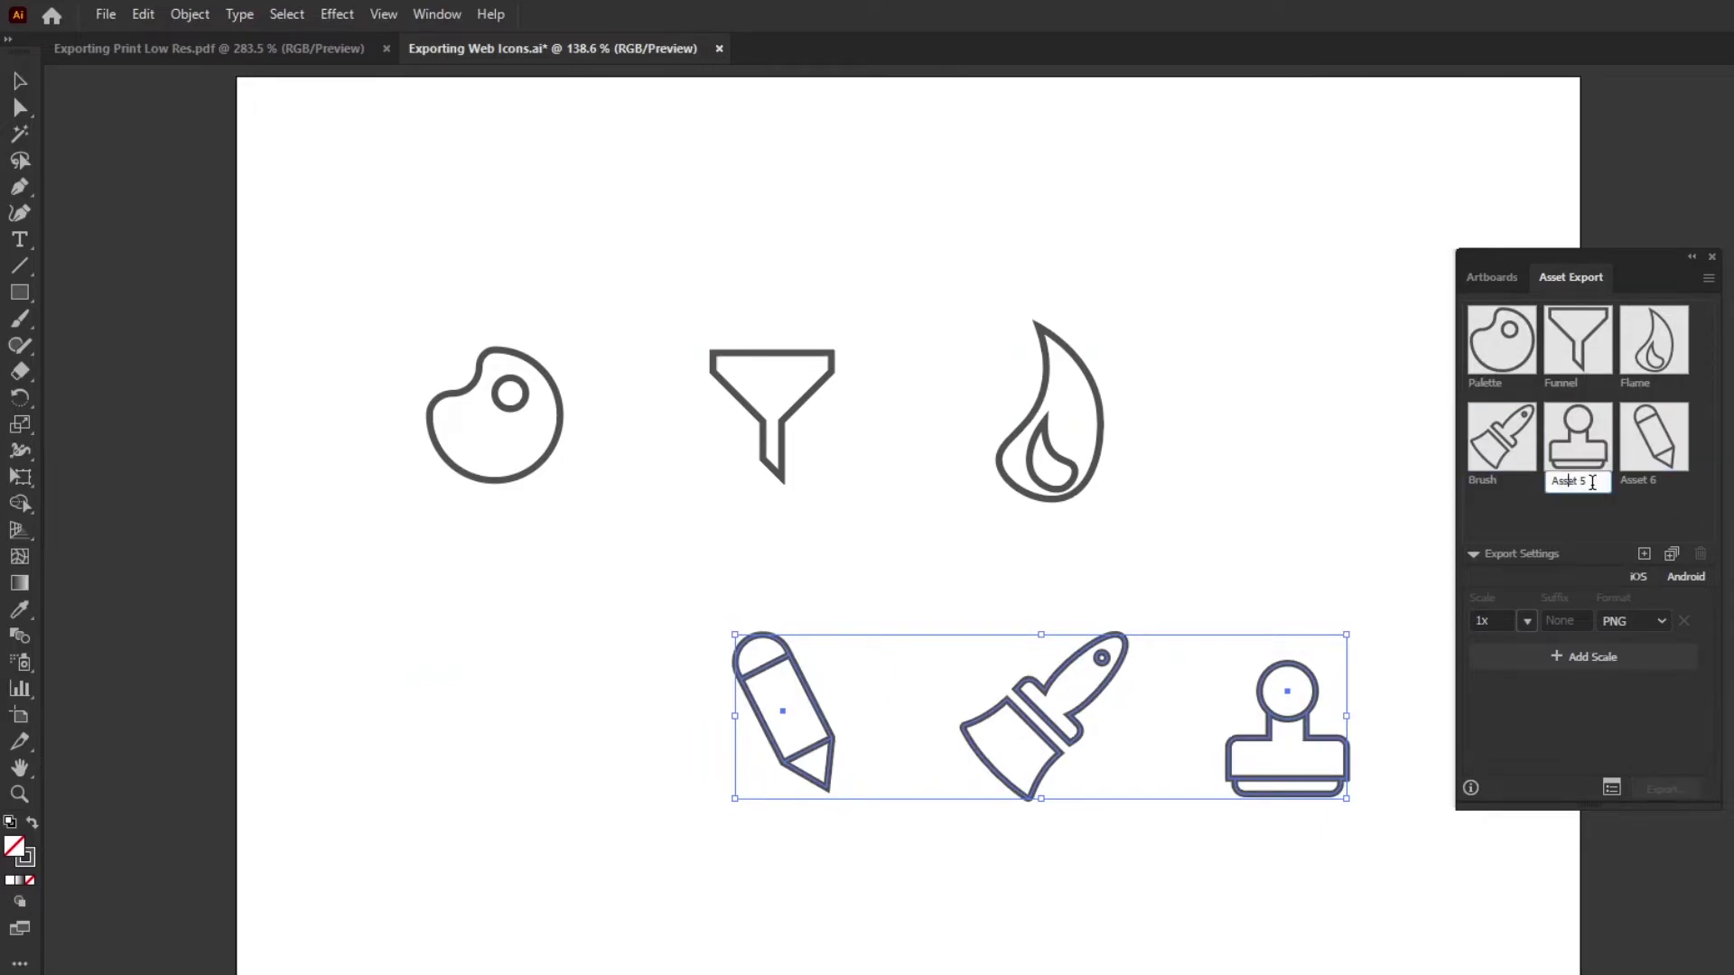
type("Stamp")
key("Return")
double_click(1657, 481)
type("Pencil")
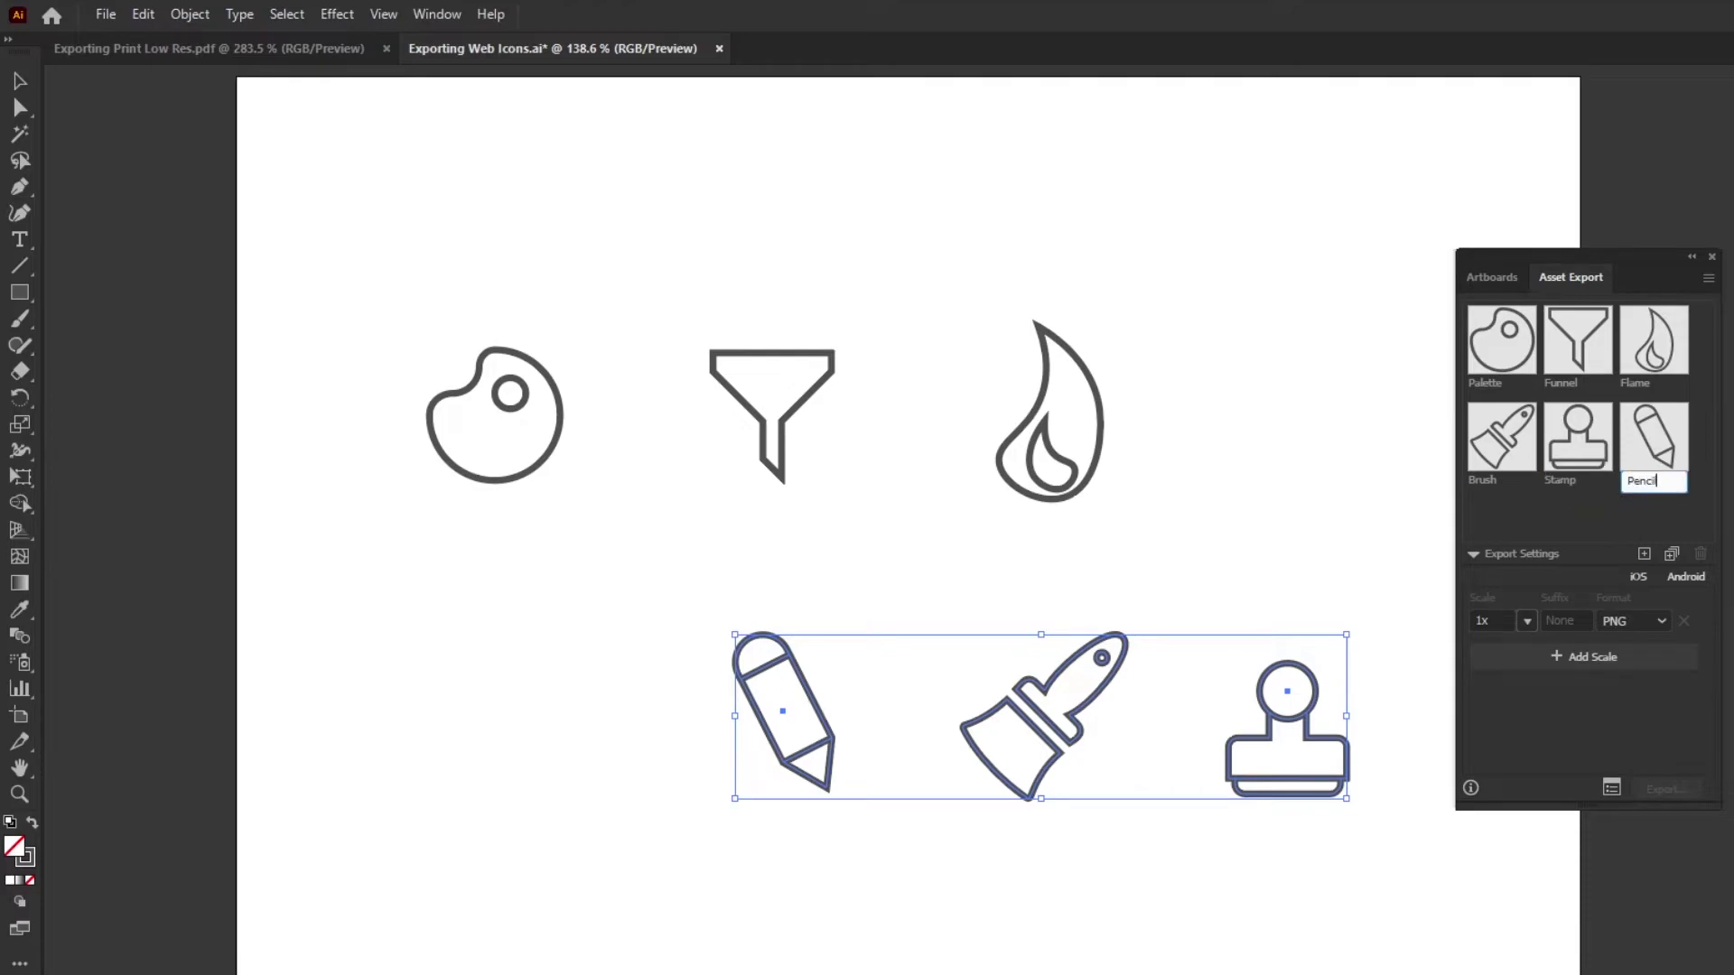
left_click(1641, 522)
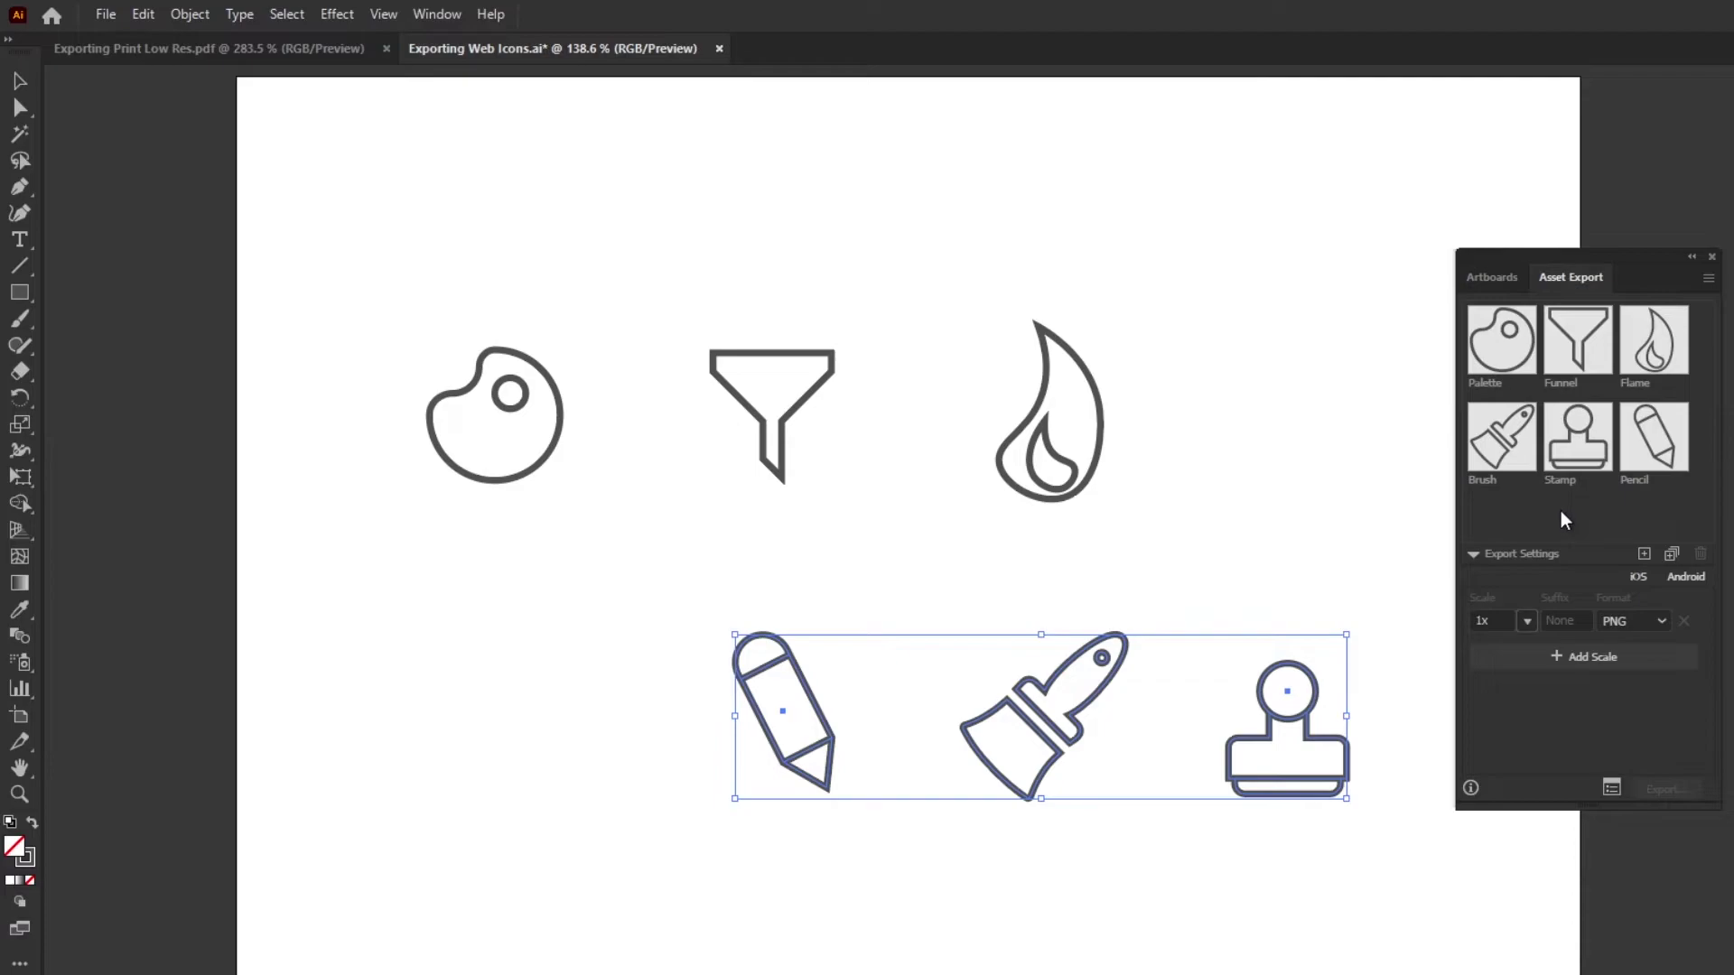
- Select all six icon assets, from Palette through Pencil, for export
left_click(1513, 359)
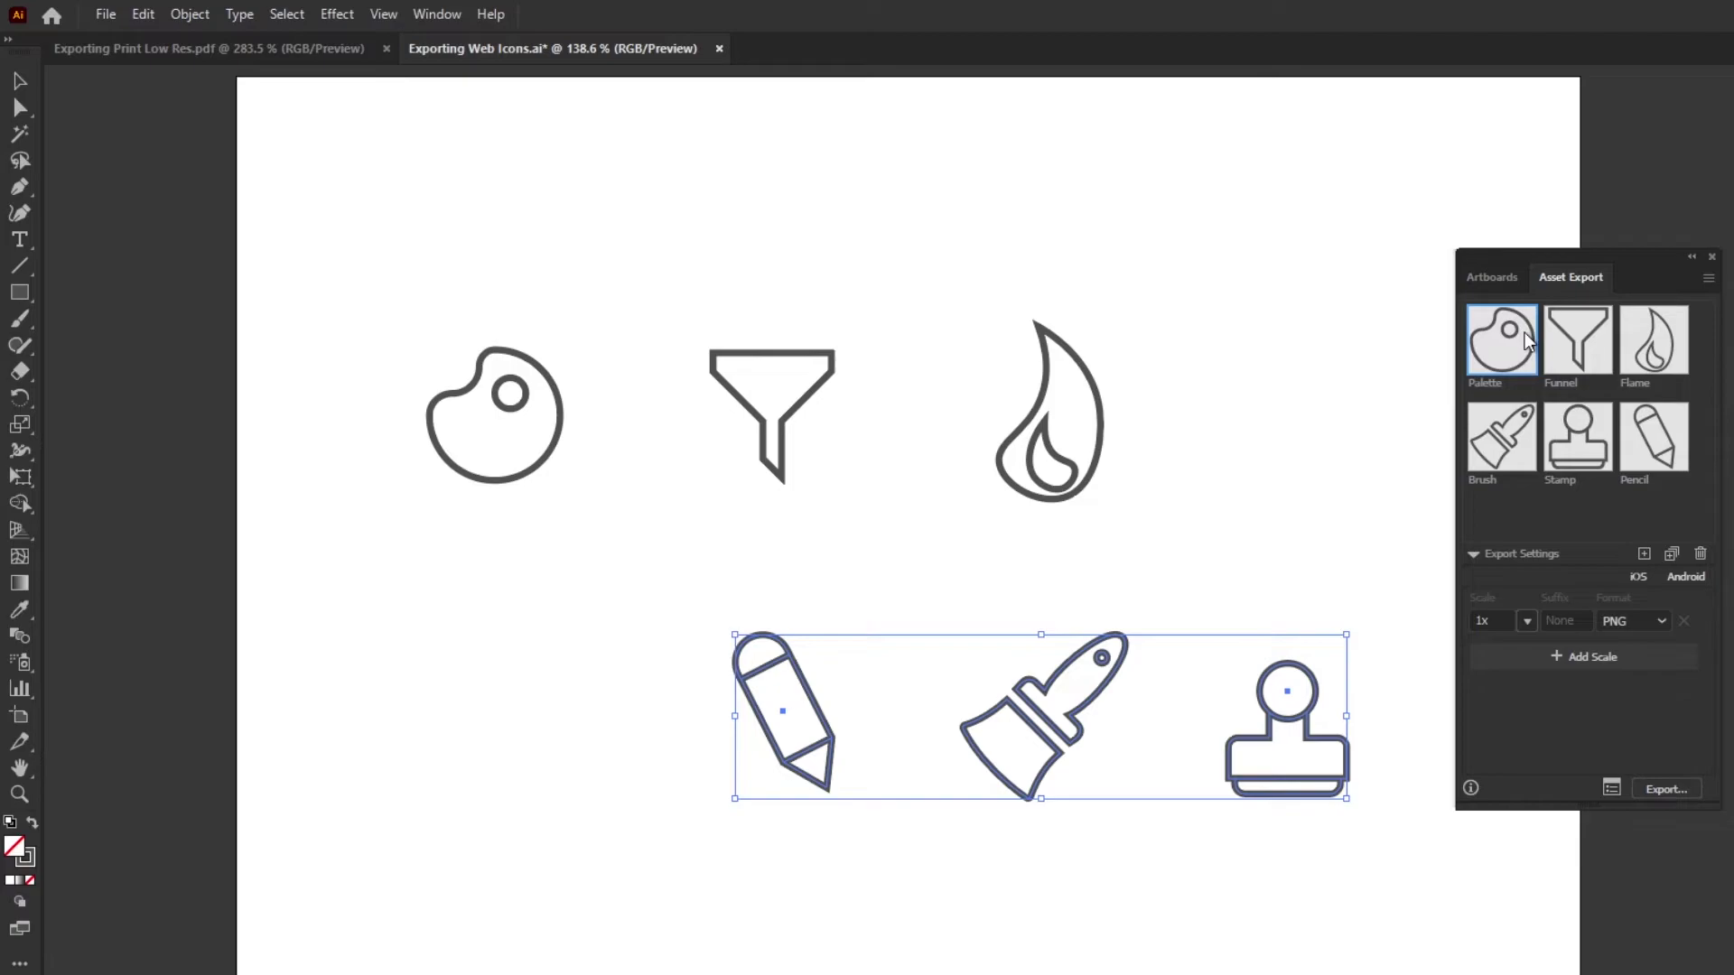
left_click(1591, 354)
left_click(1651, 359)
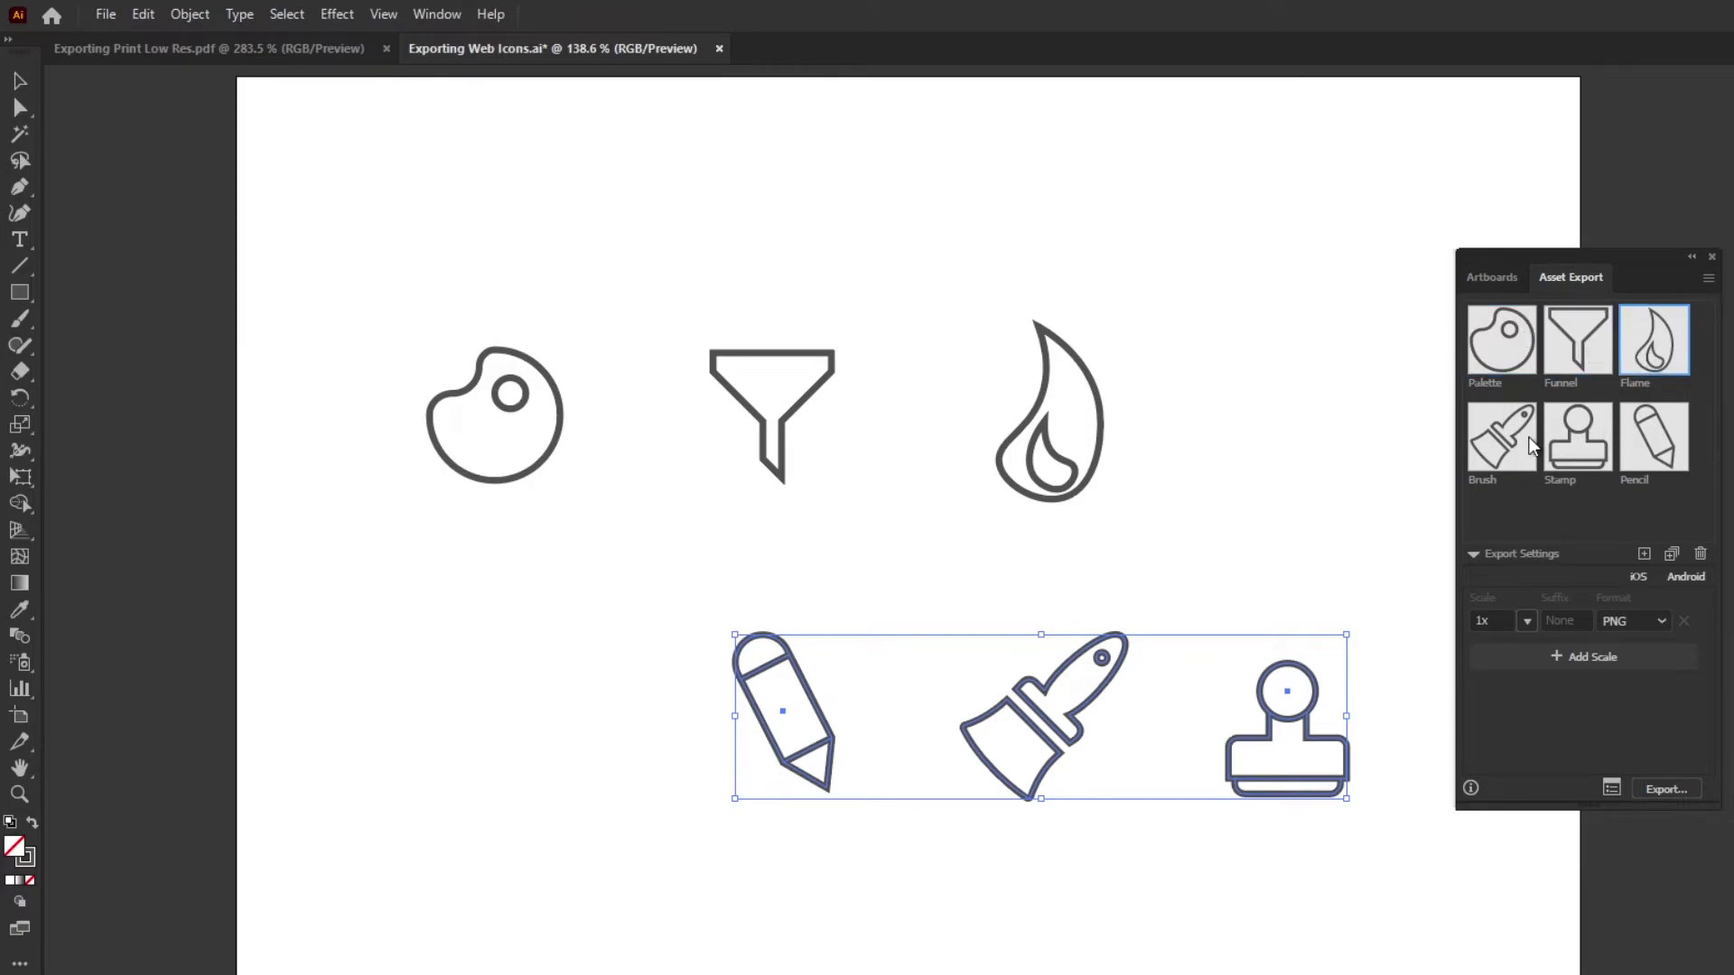
left_click(1520, 446)
left_click(1660, 460)
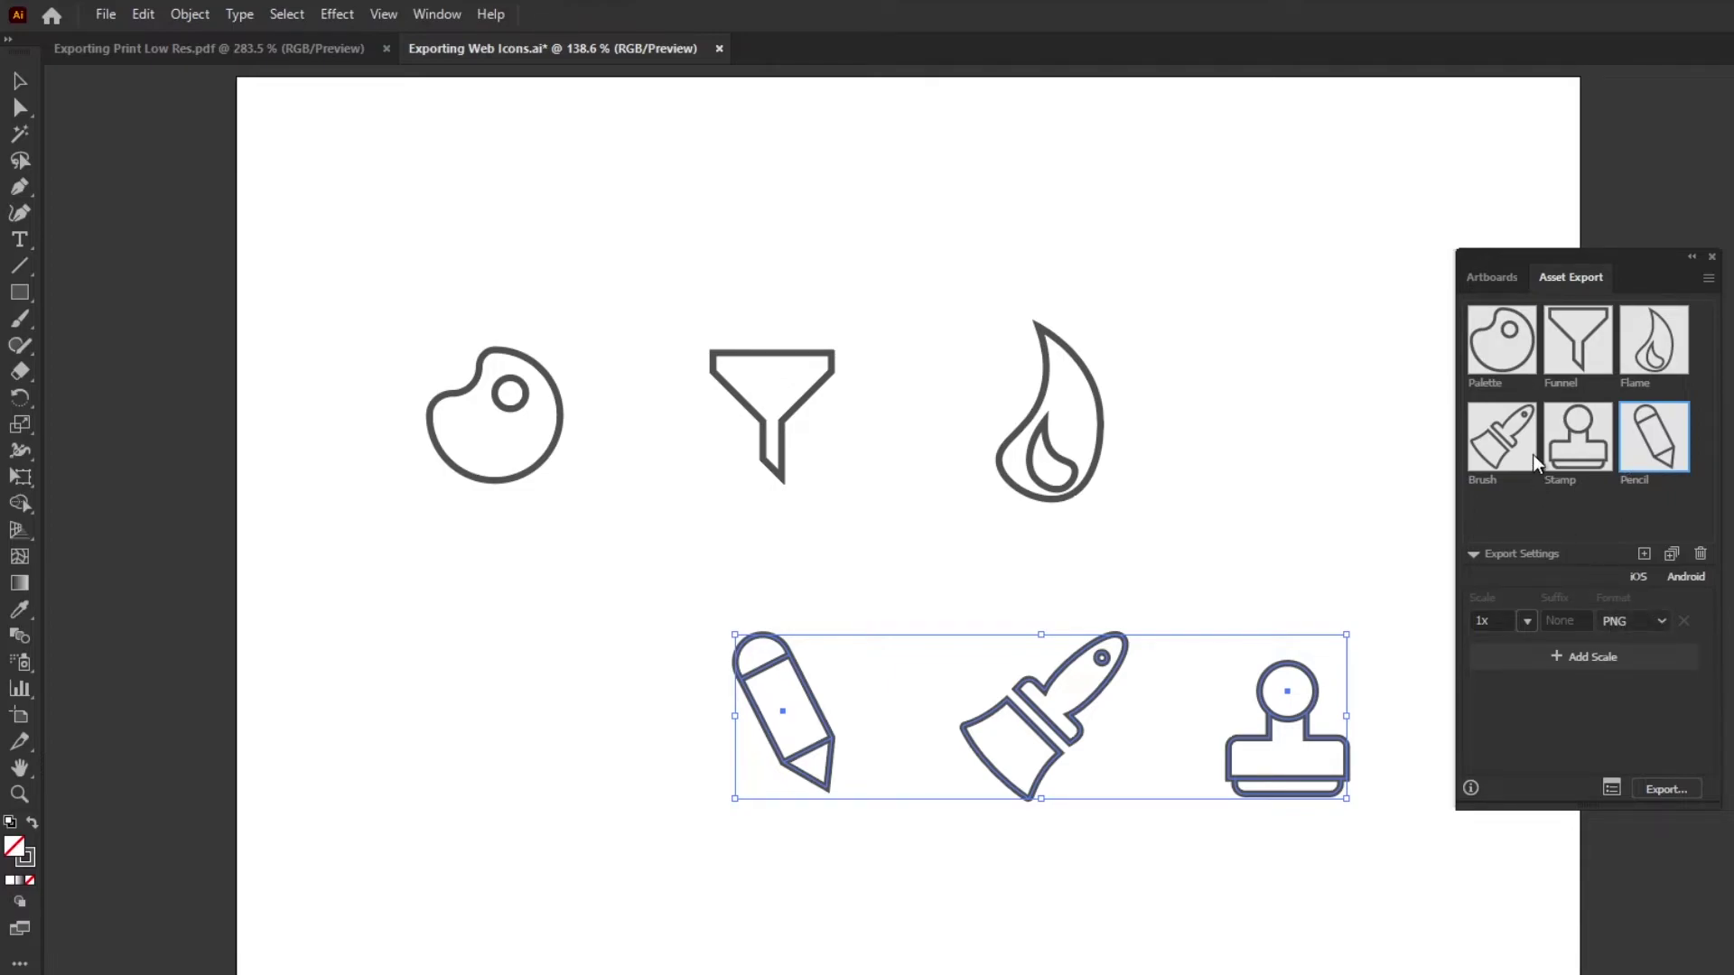
left_click(1504, 352)
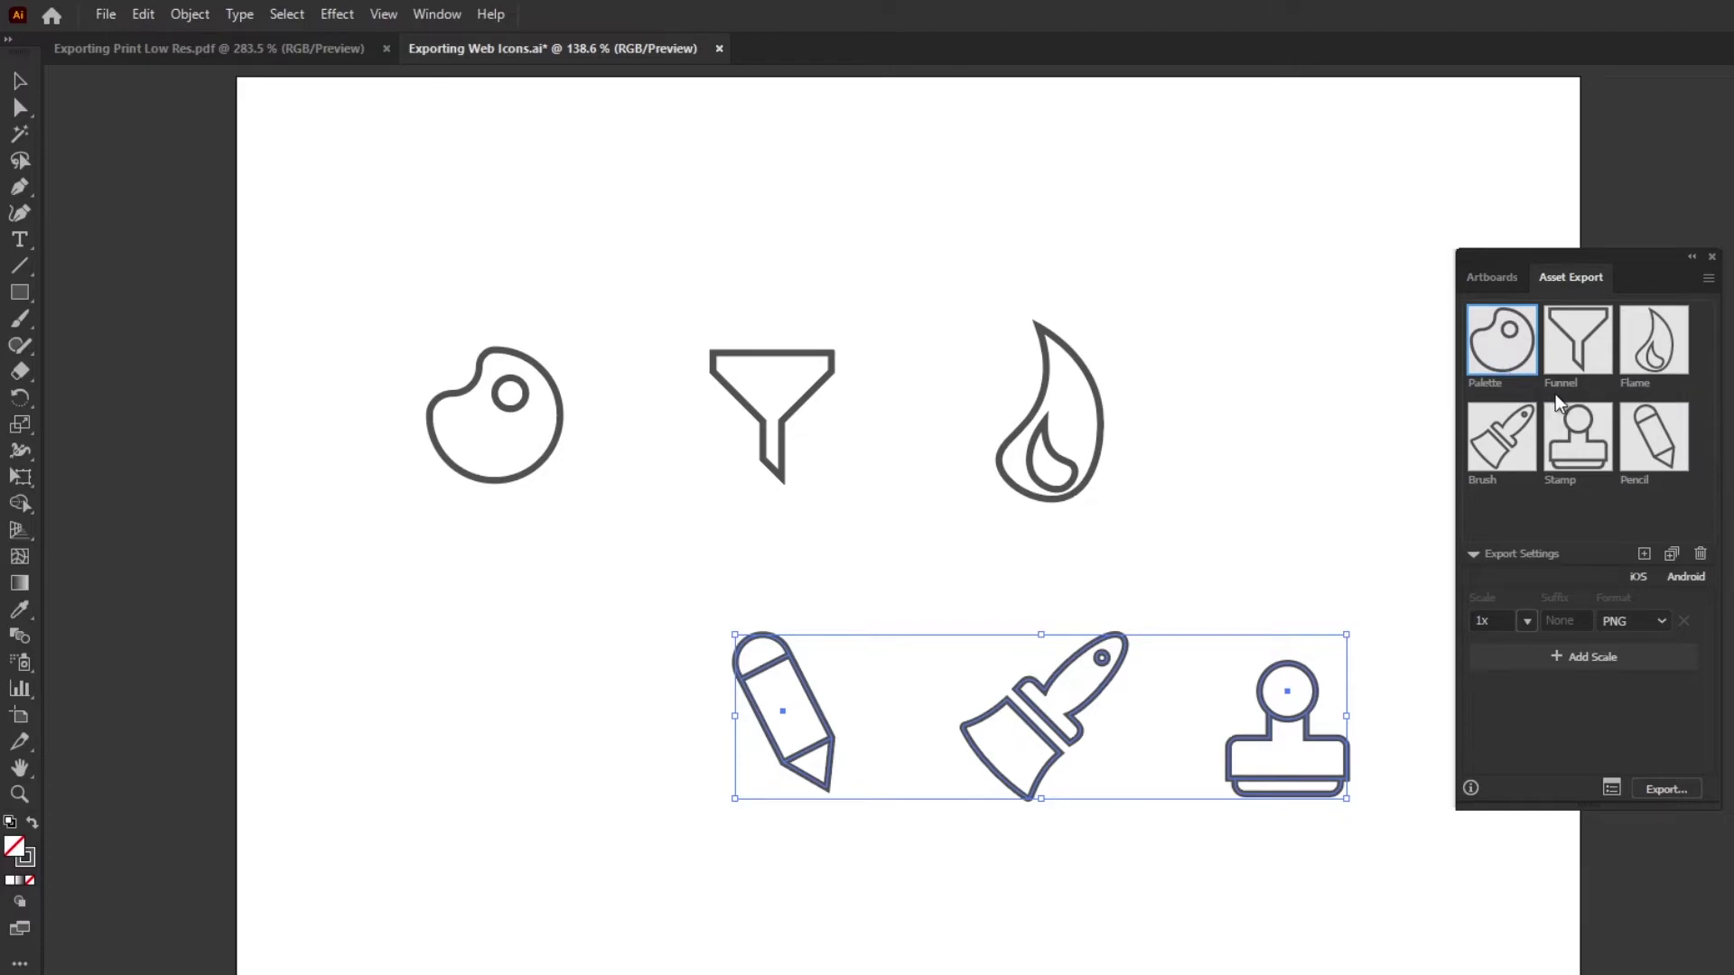
left_click(1658, 445, "shift")
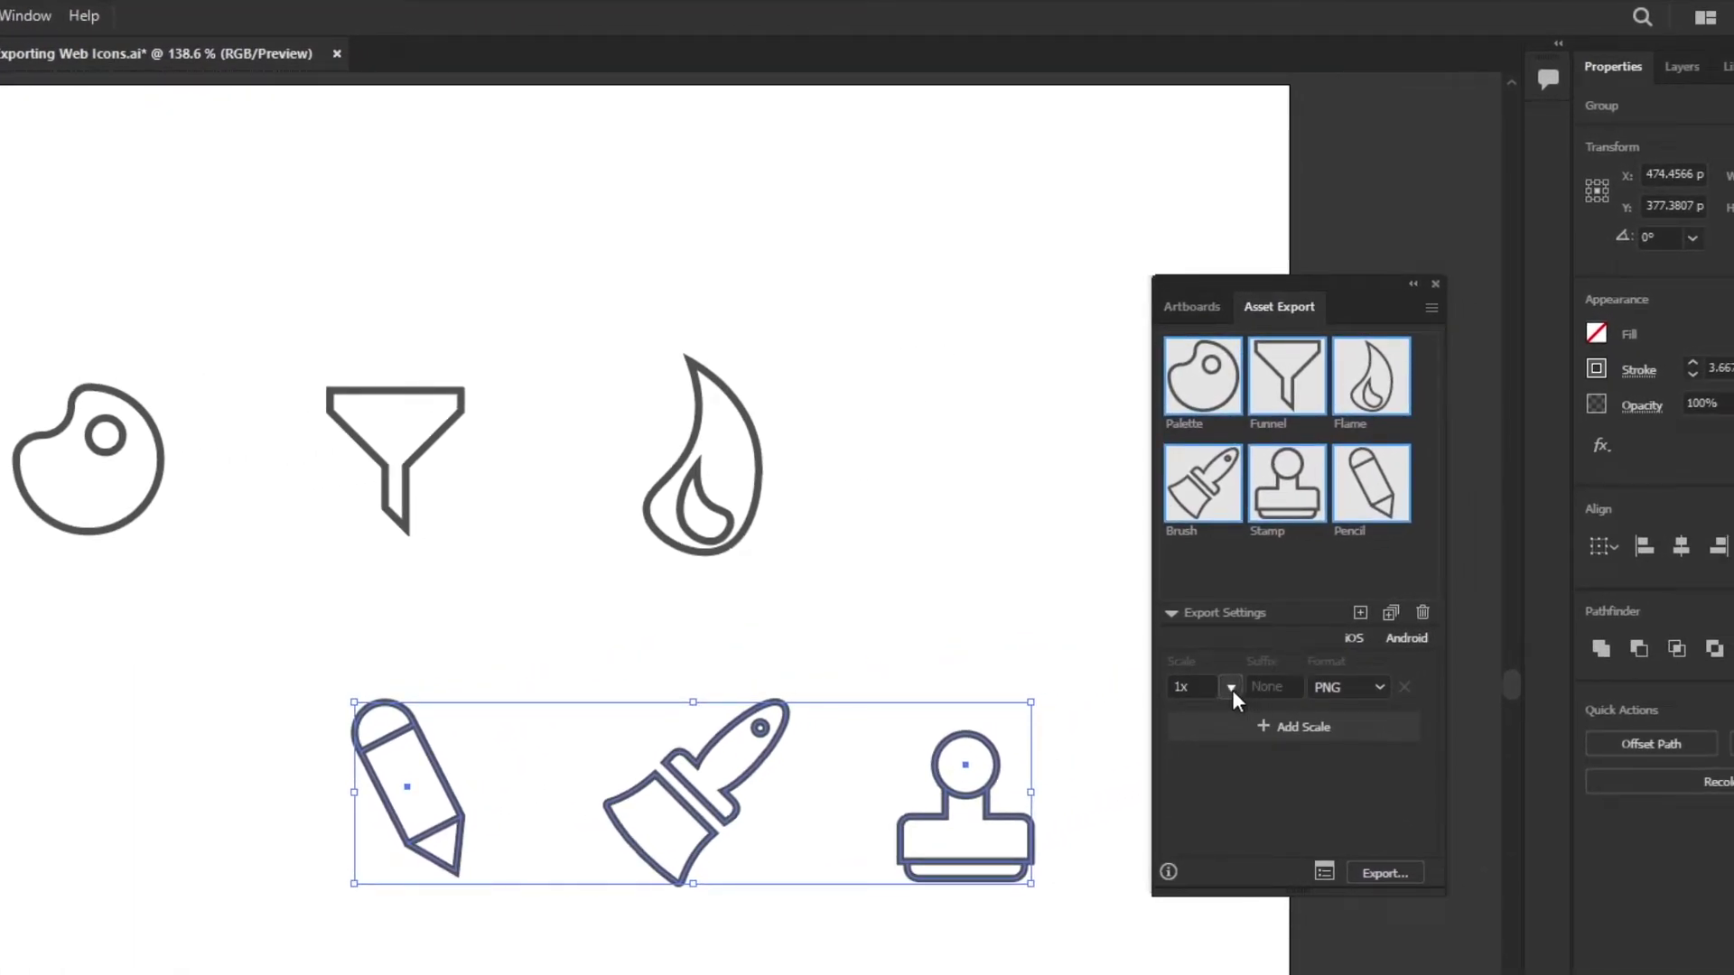
- Try JPG 100 as the export format, return it to PNG, and review the other available formats
left_click(1376, 690)
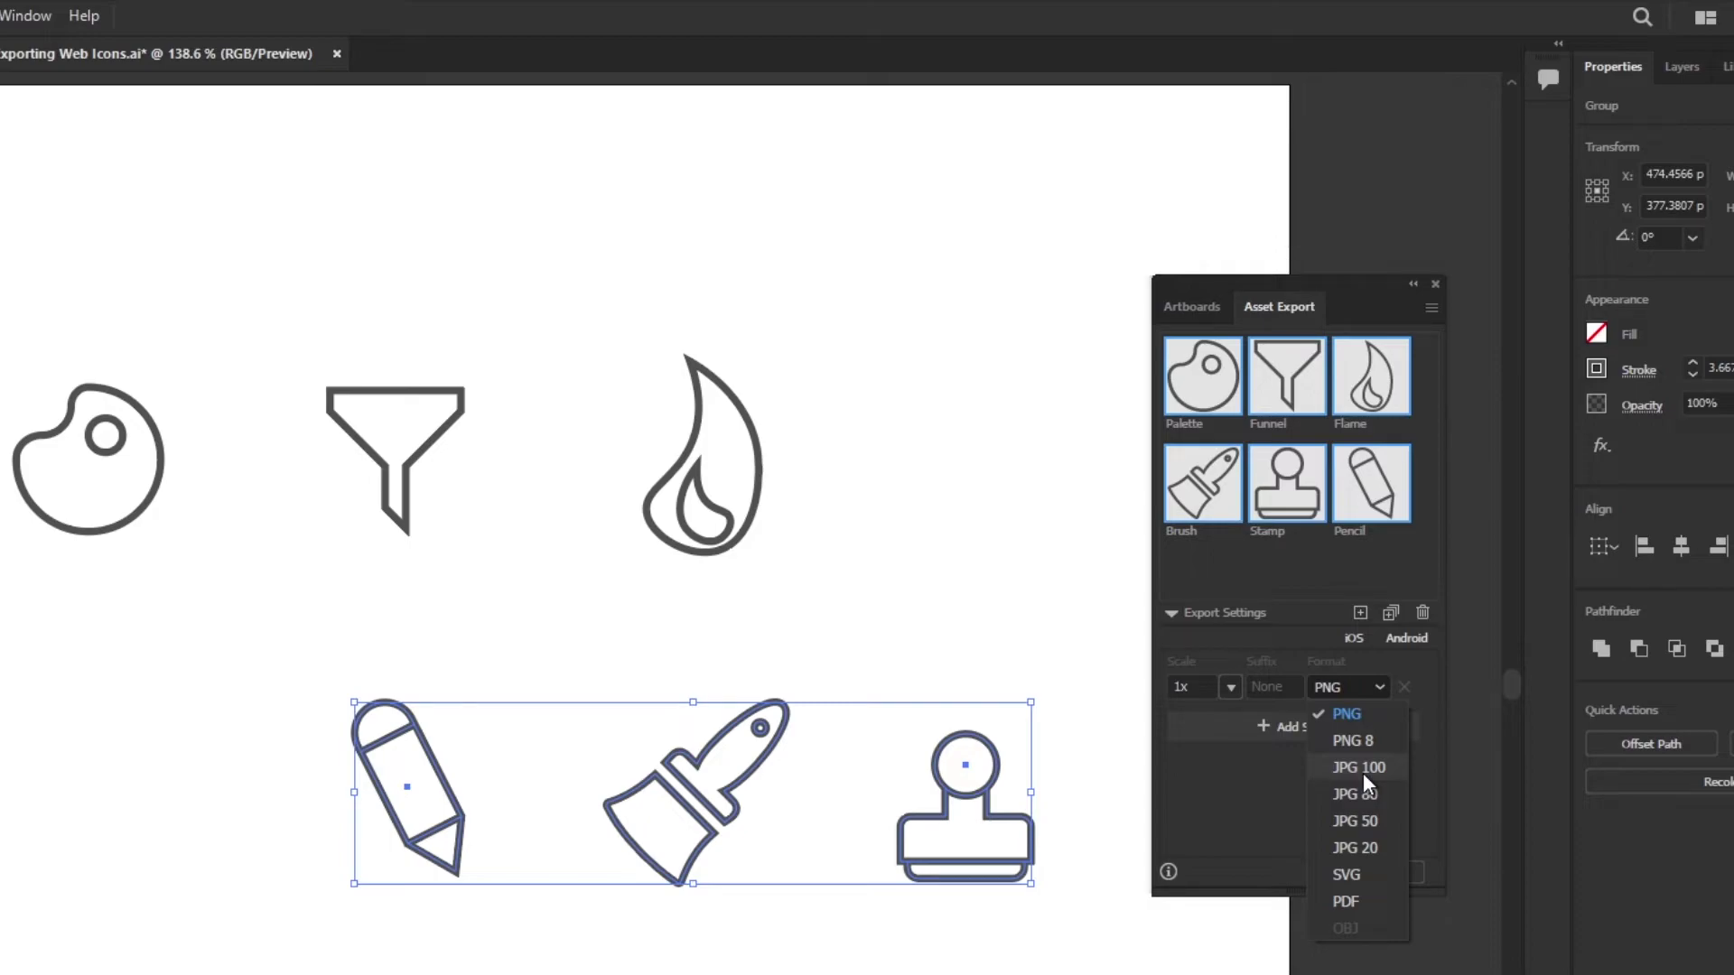
left_click(1361, 768)
left_click(1353, 685)
left_click(1362, 716)
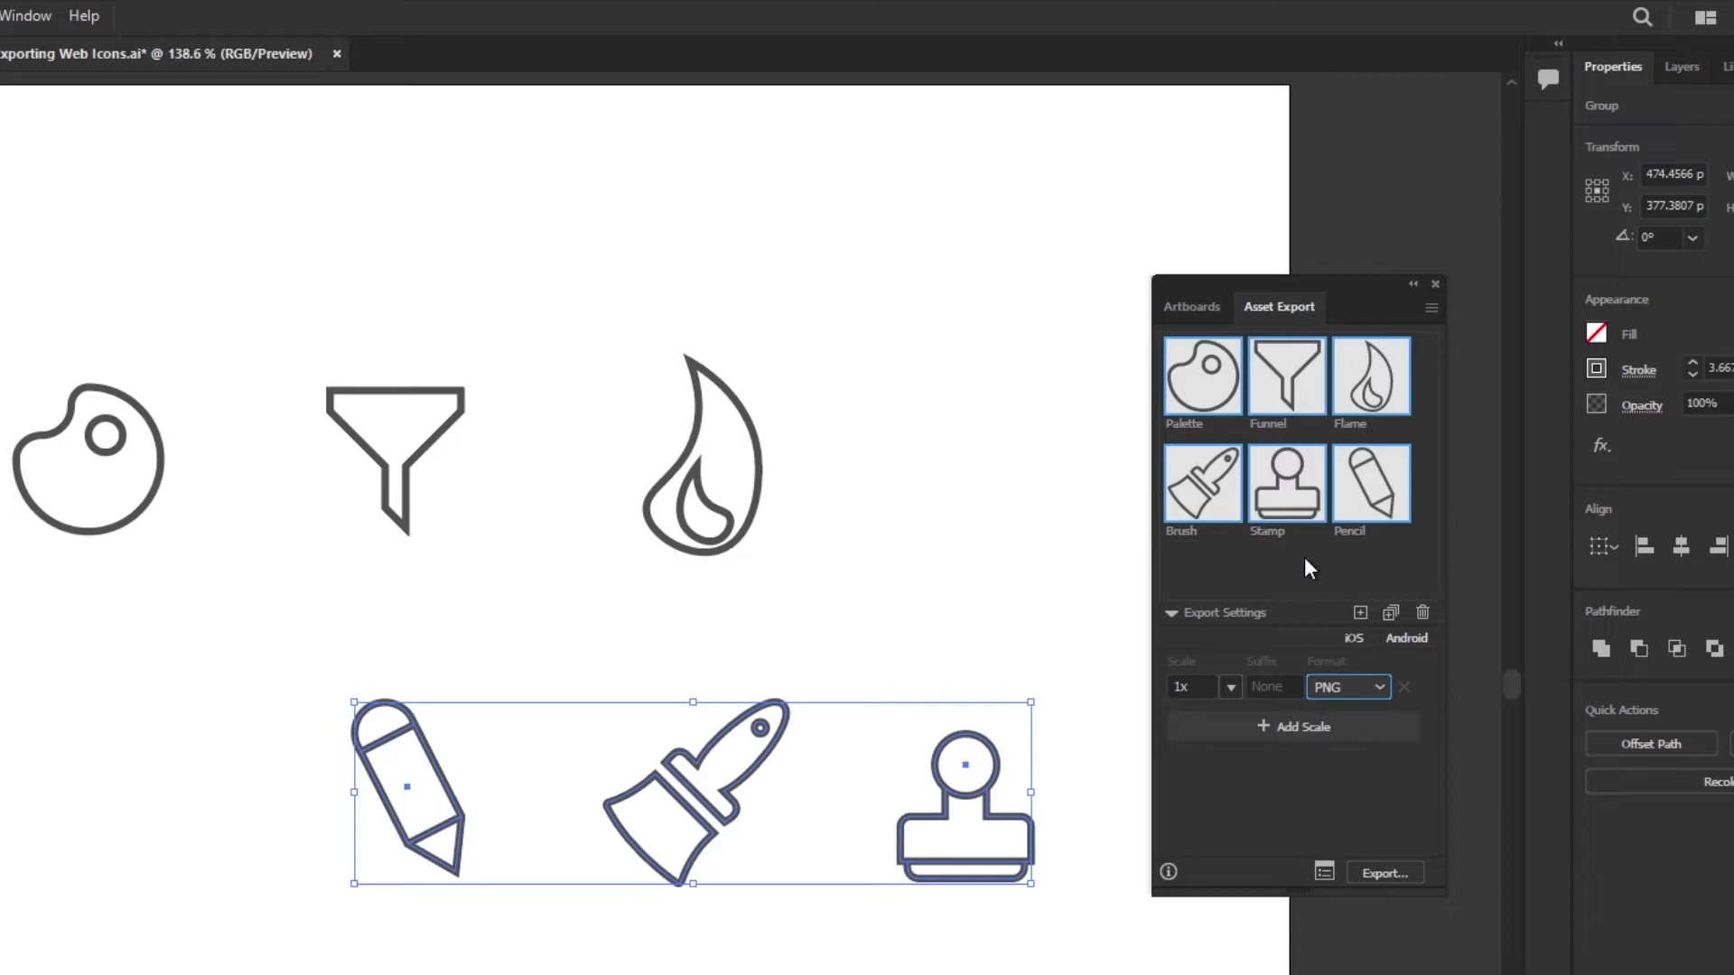
left_click(1374, 690)
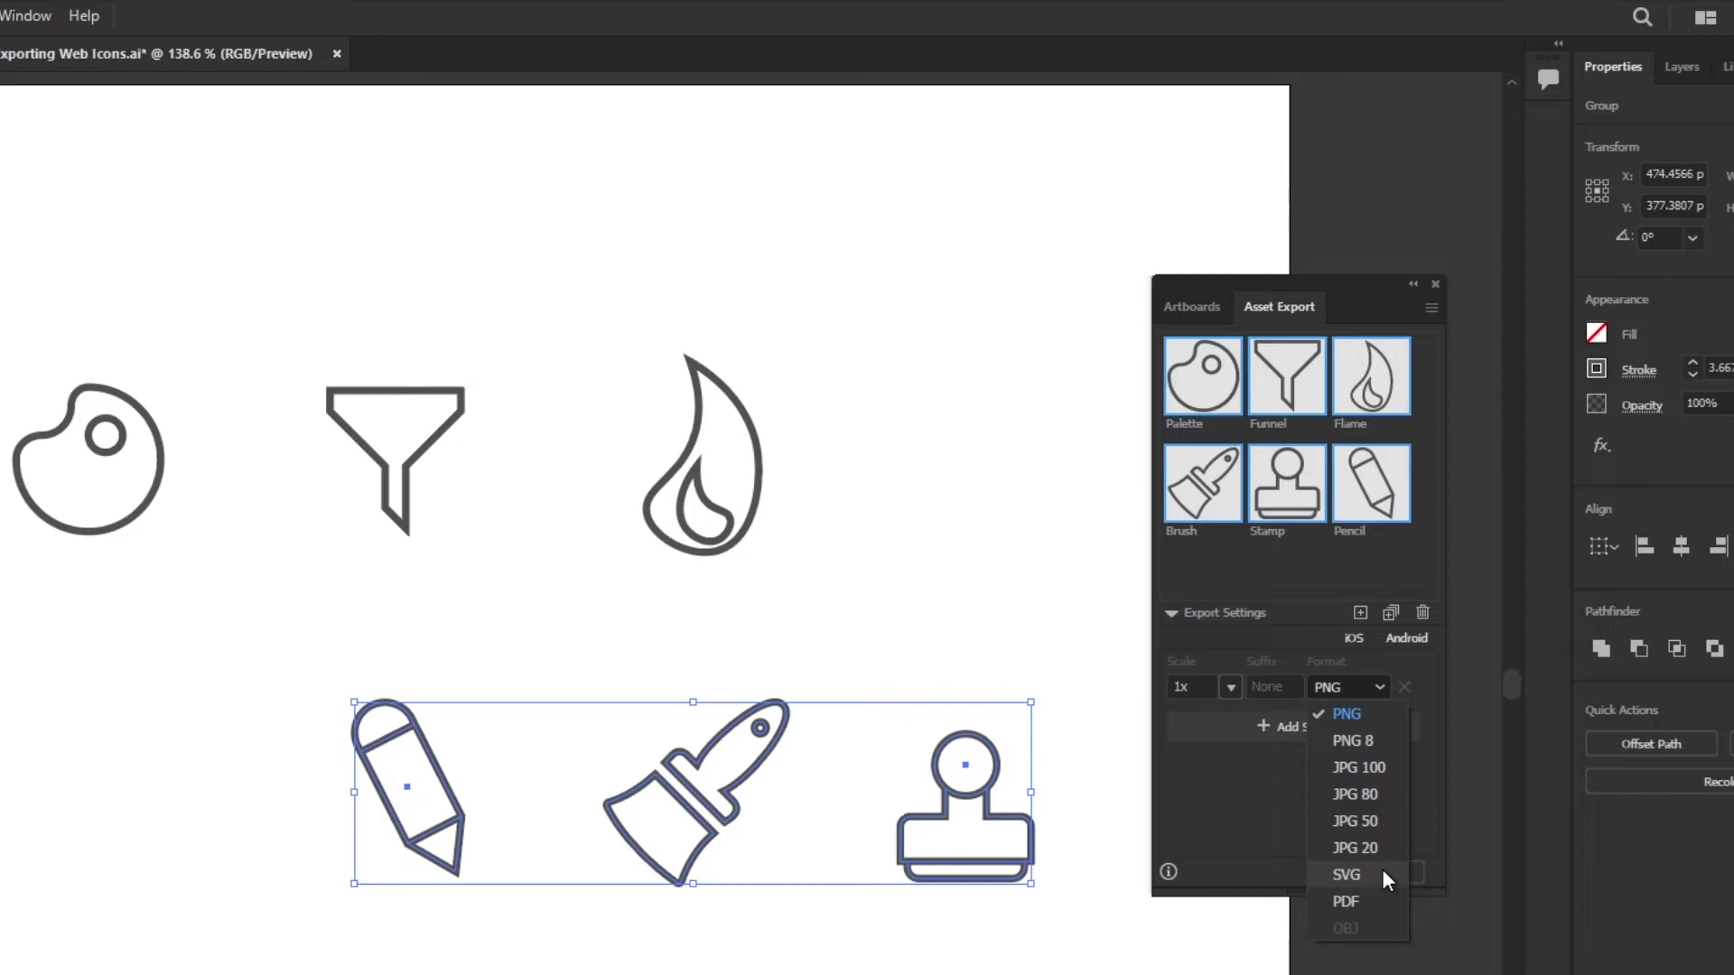
left_click(1291, 786)
- Add a second export scale at 1x and set its format to SVG
left_click(1317, 728)
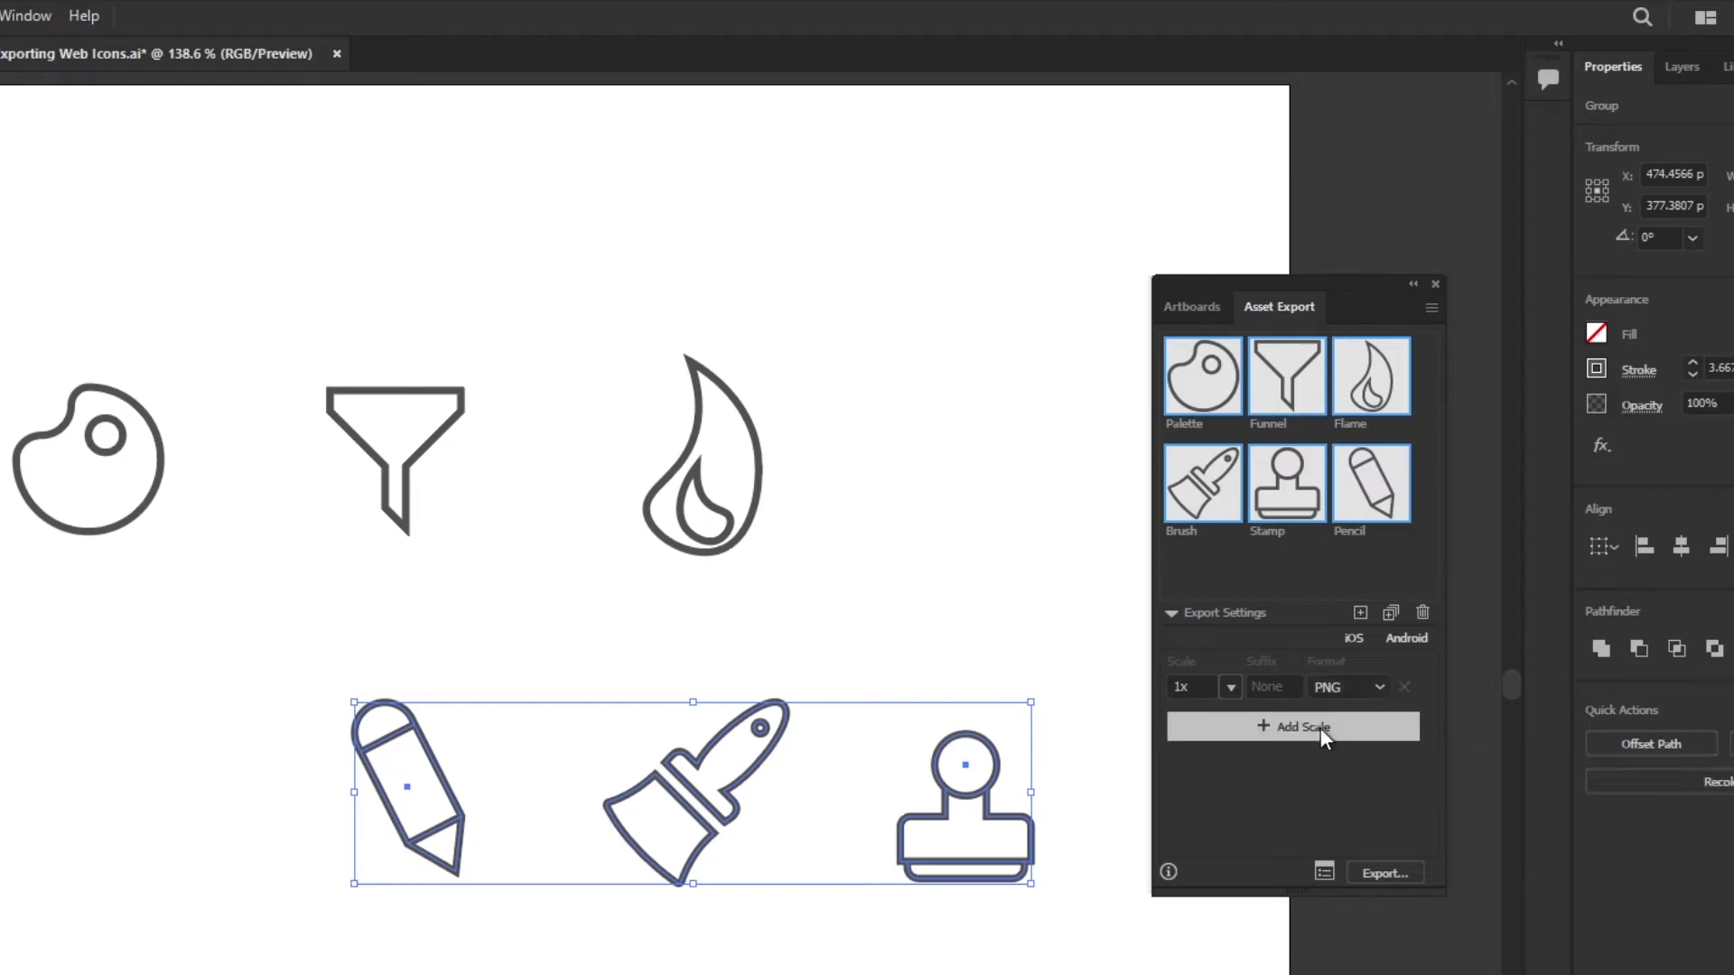
left_click(1229, 722)
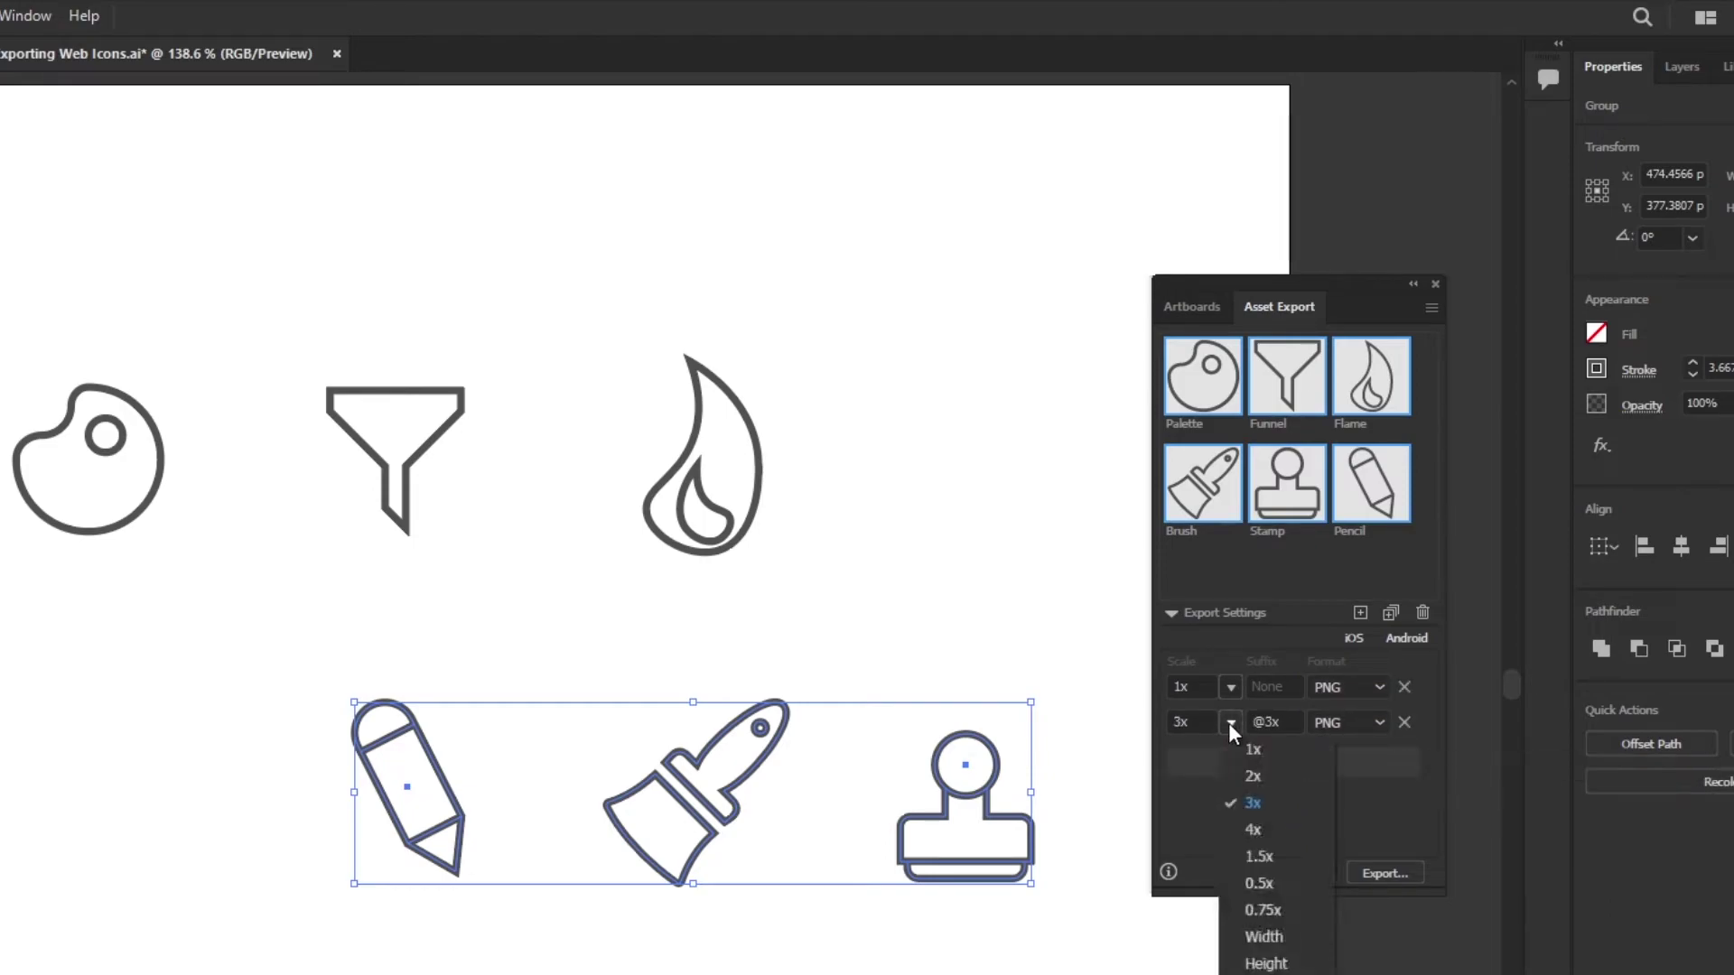
left_click(1259, 752)
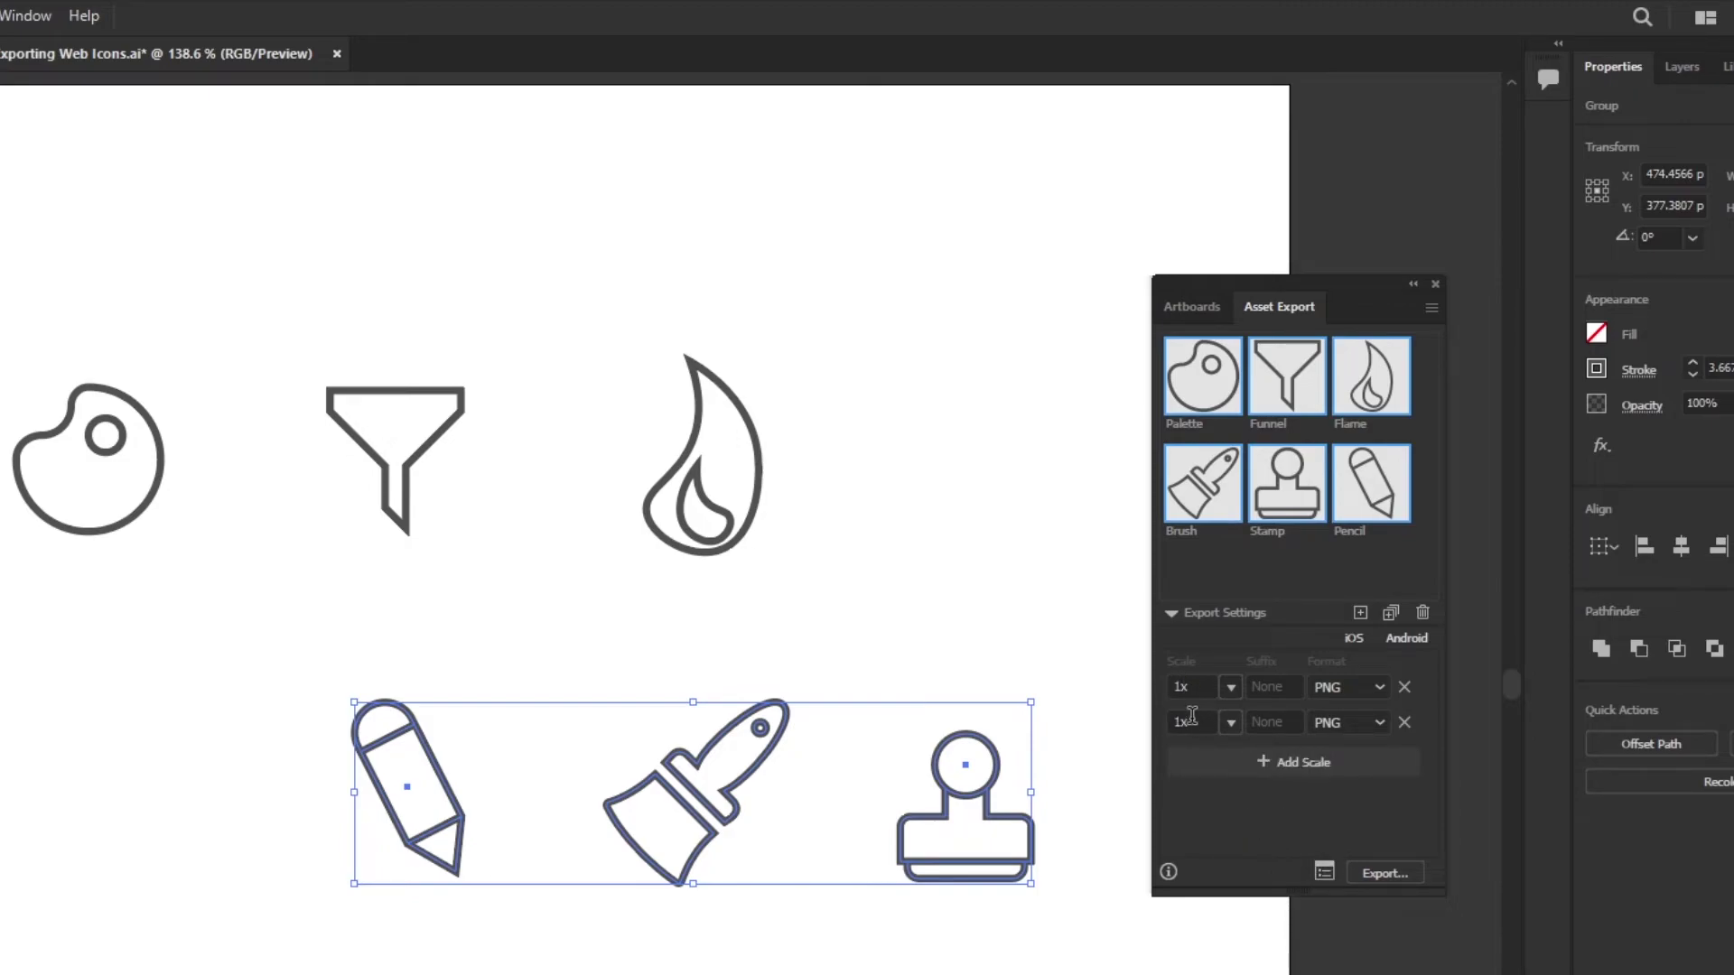
left_click(1362, 722)
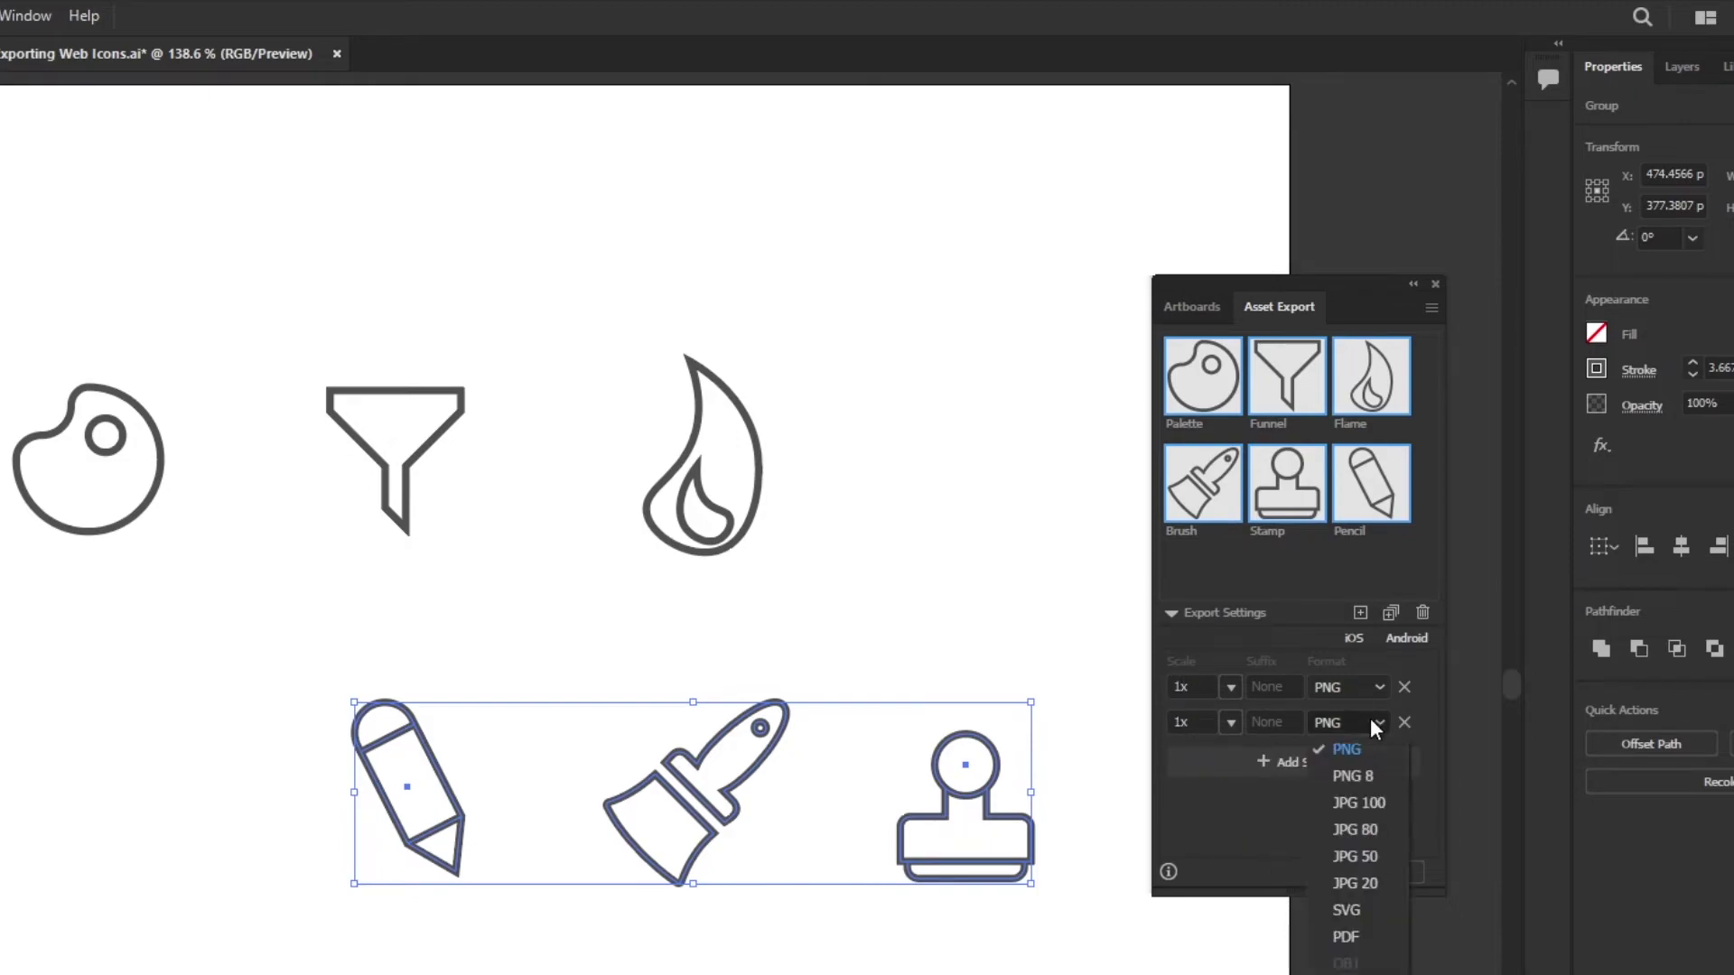
left_click(1353, 907)
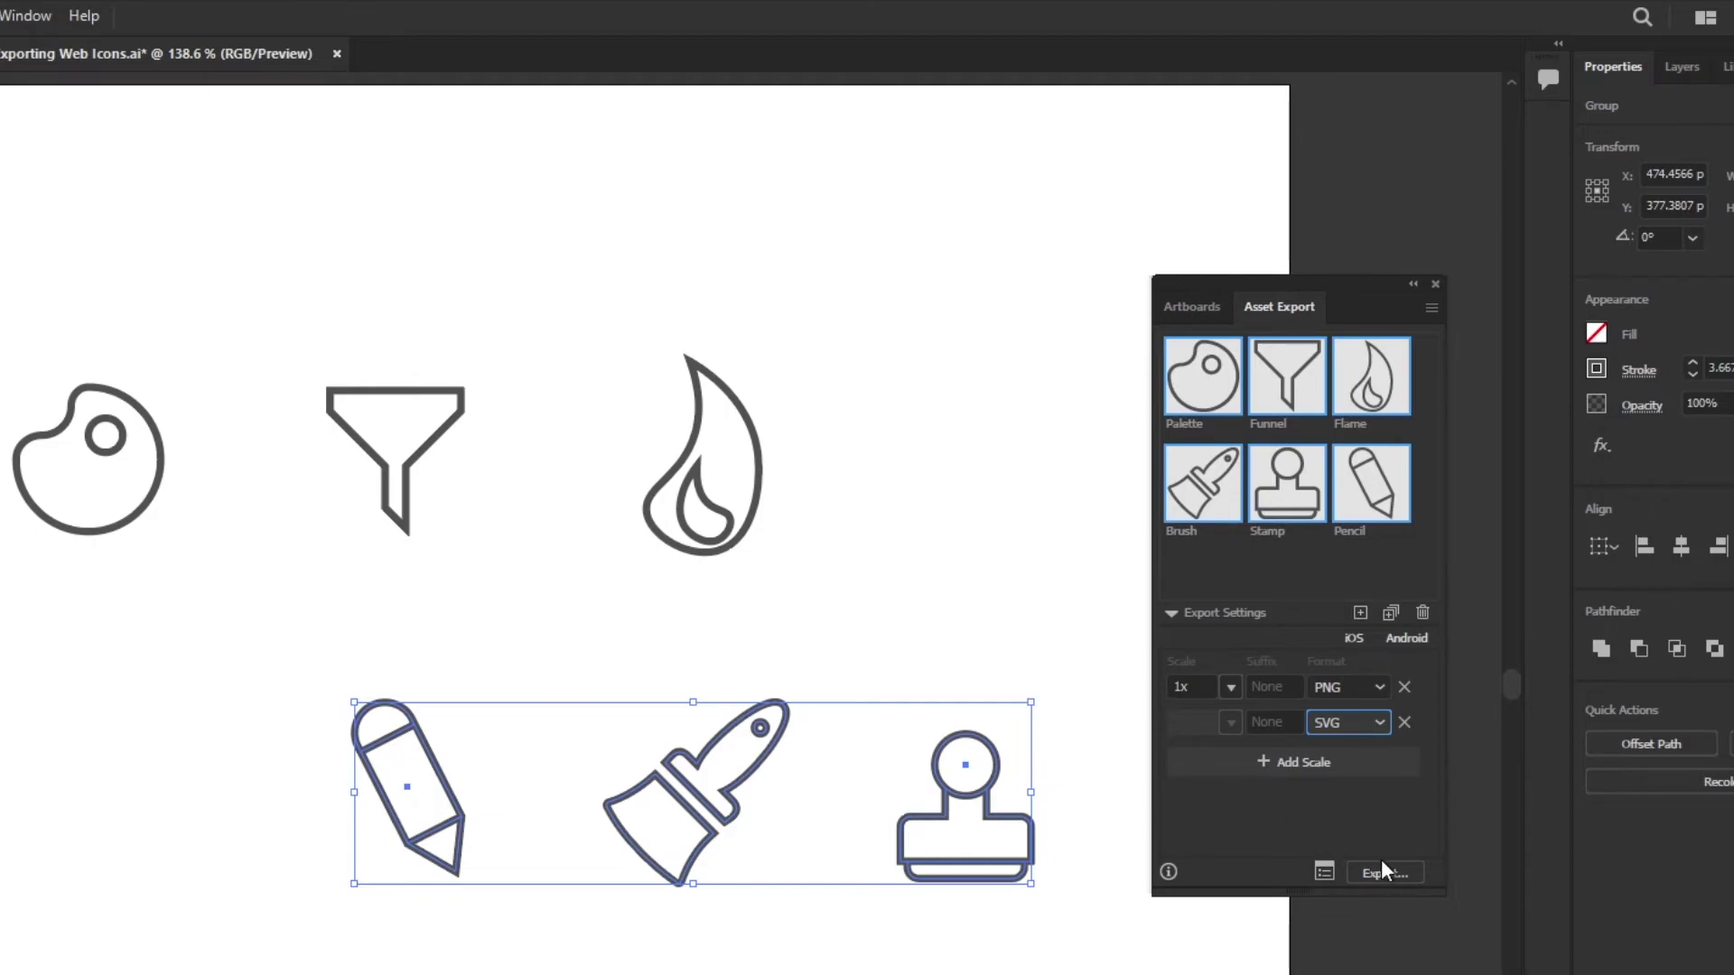
- Export the selected assets into a new folder named Web Icons inside the Class files folder
left_click(1416, 873)
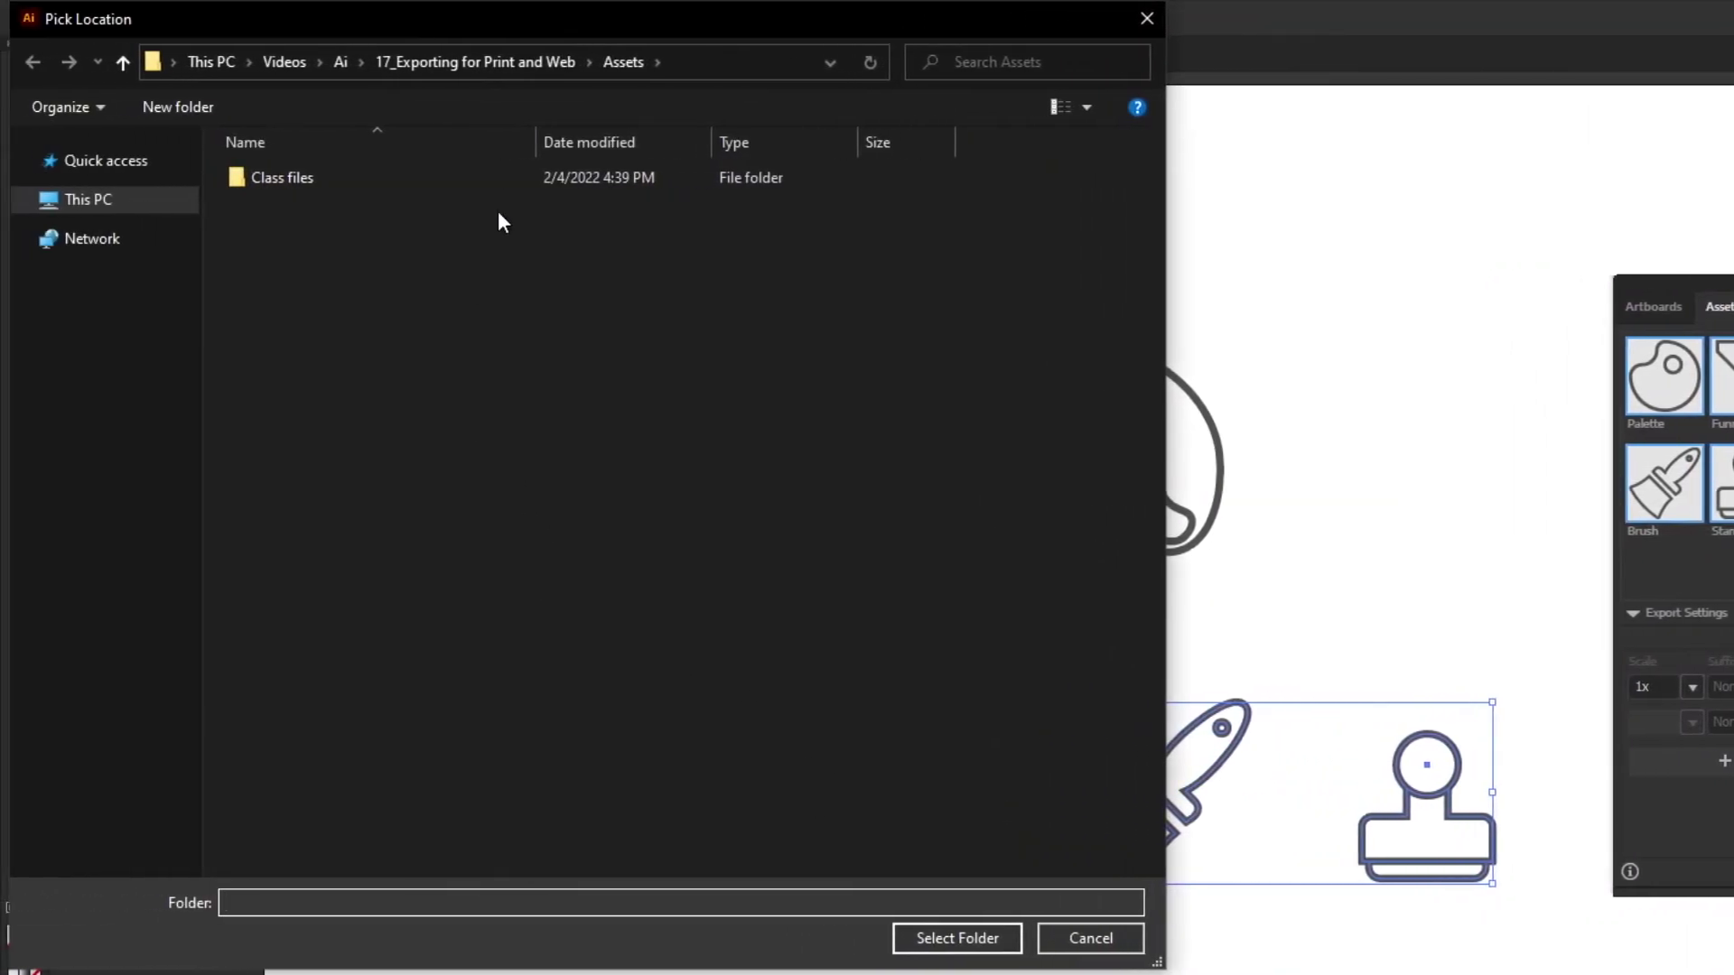
double_click(266, 170)
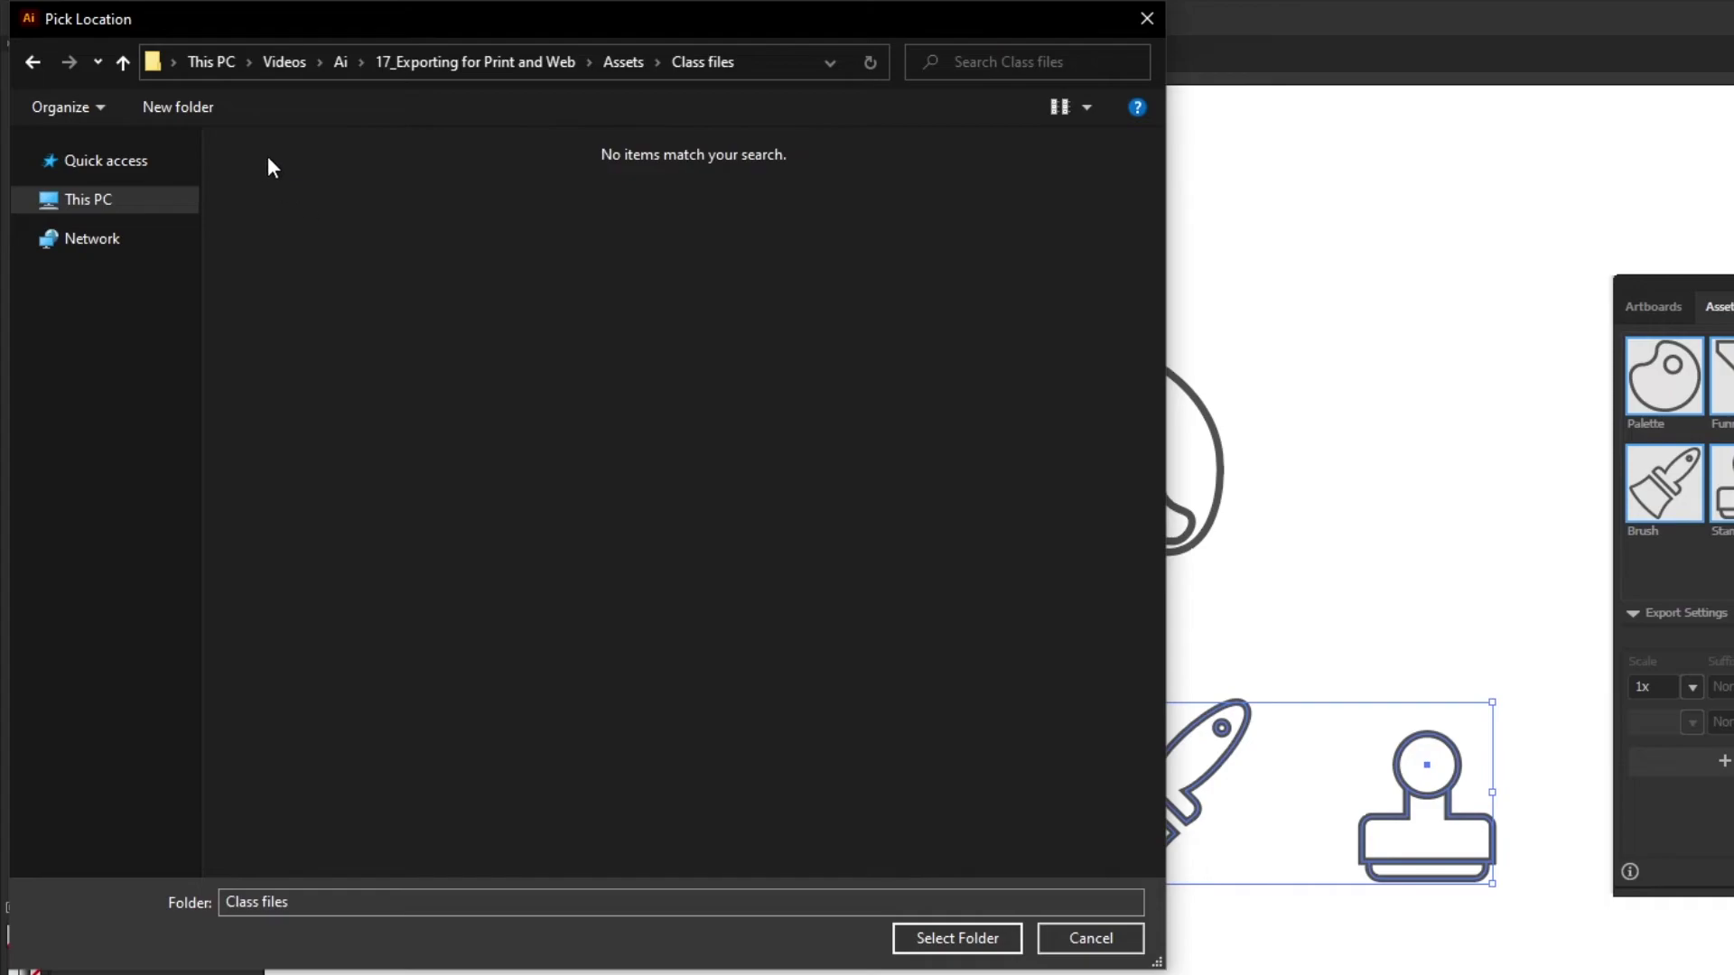
left_click(222, 114)
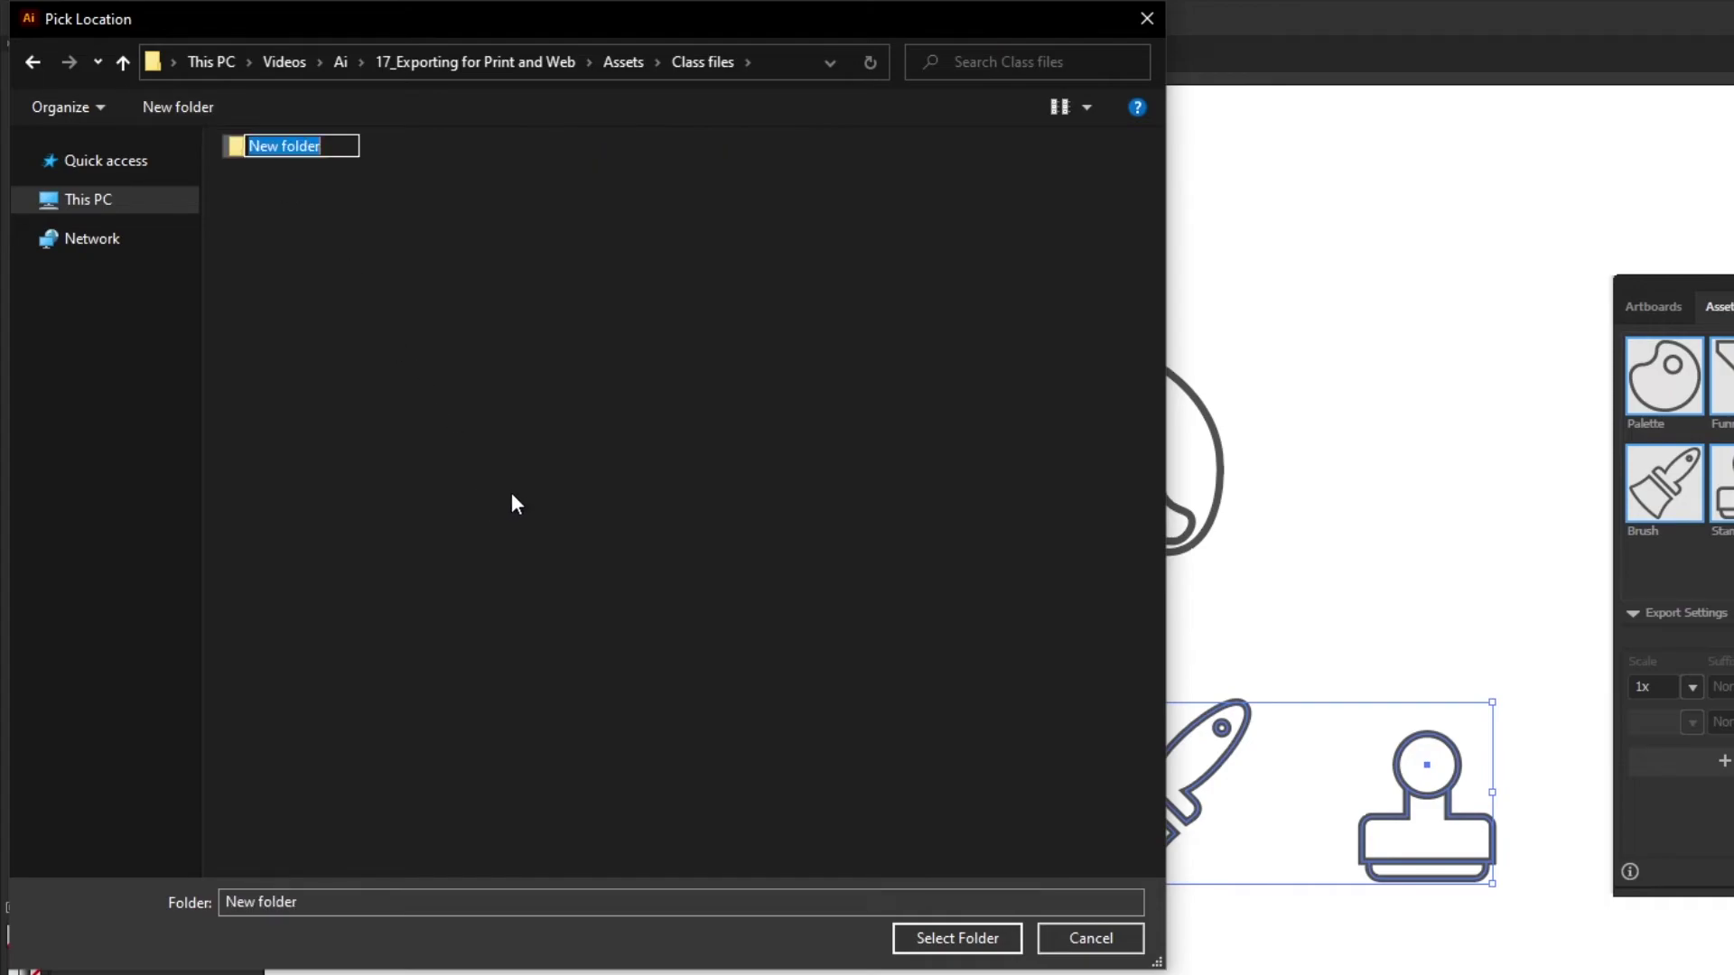
type("Web Icons")
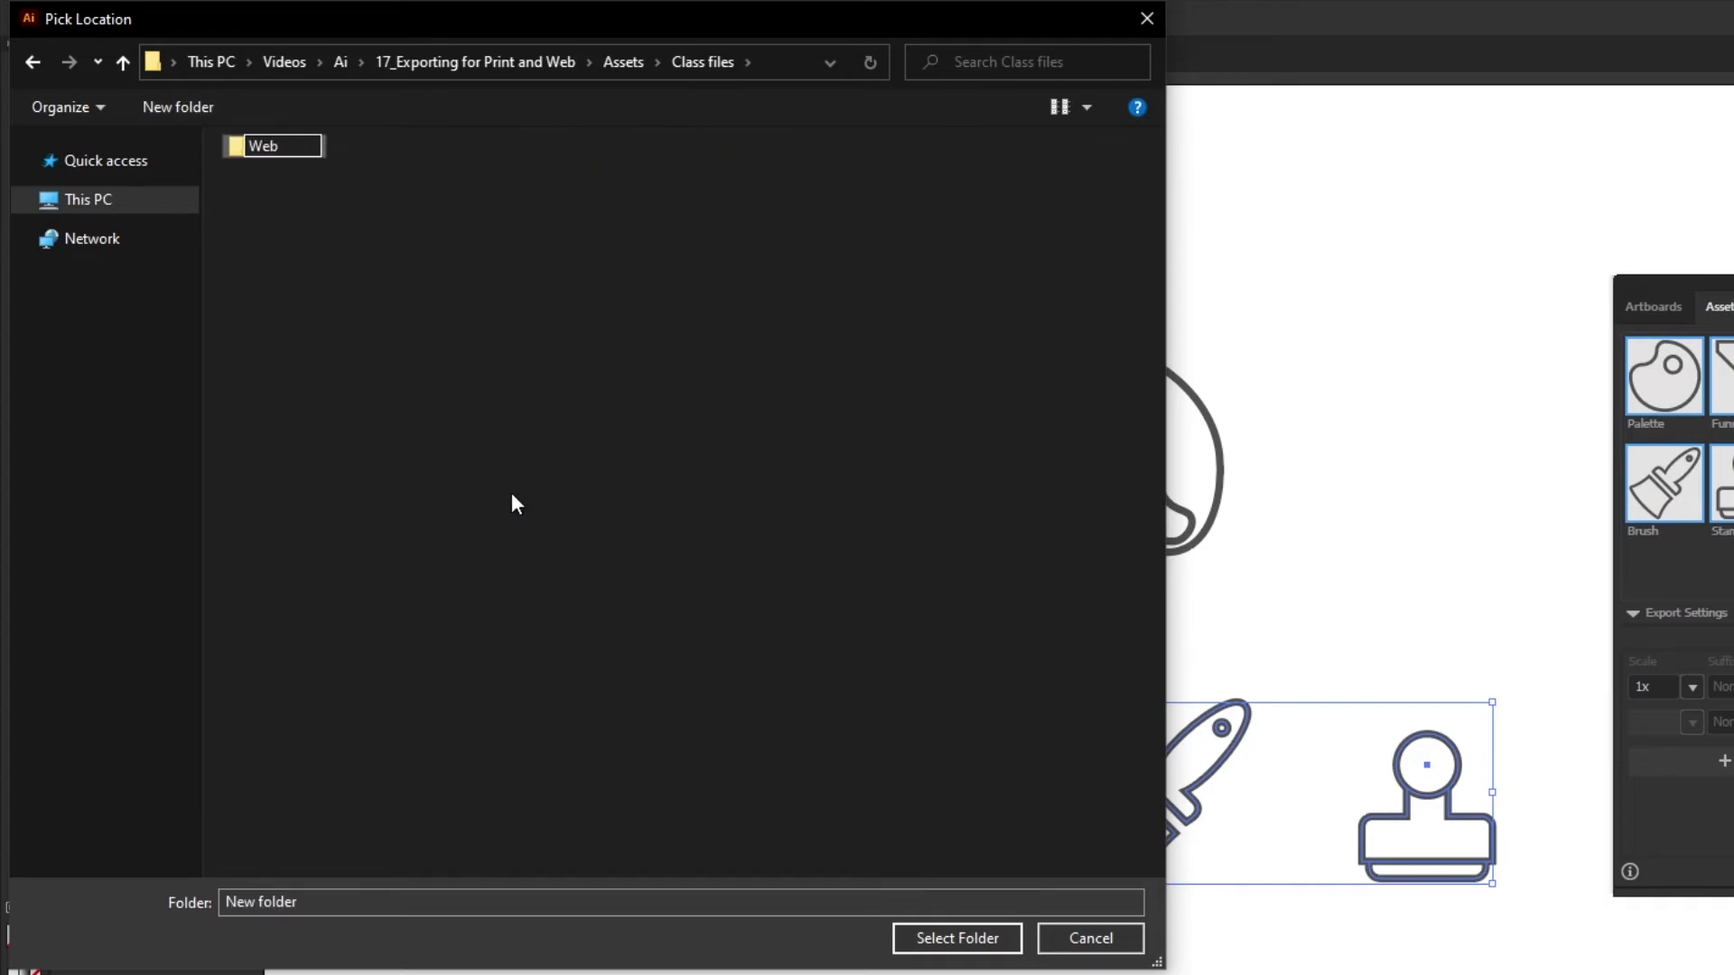
key("Return")
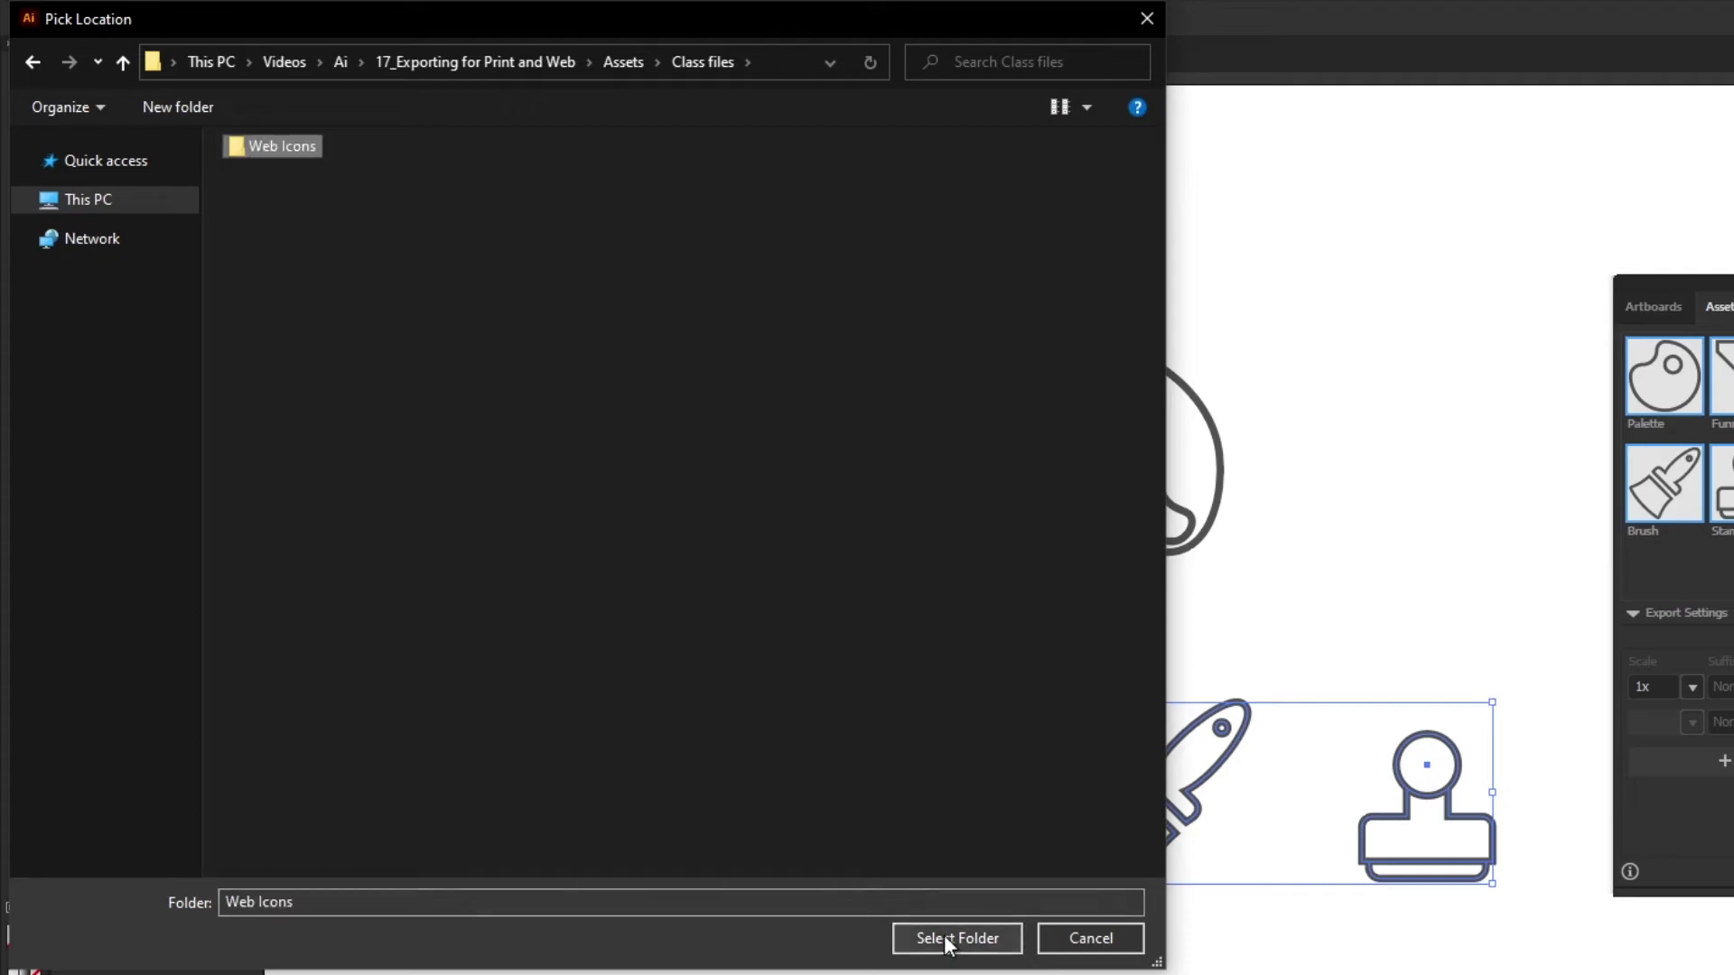
left_click(945, 937)
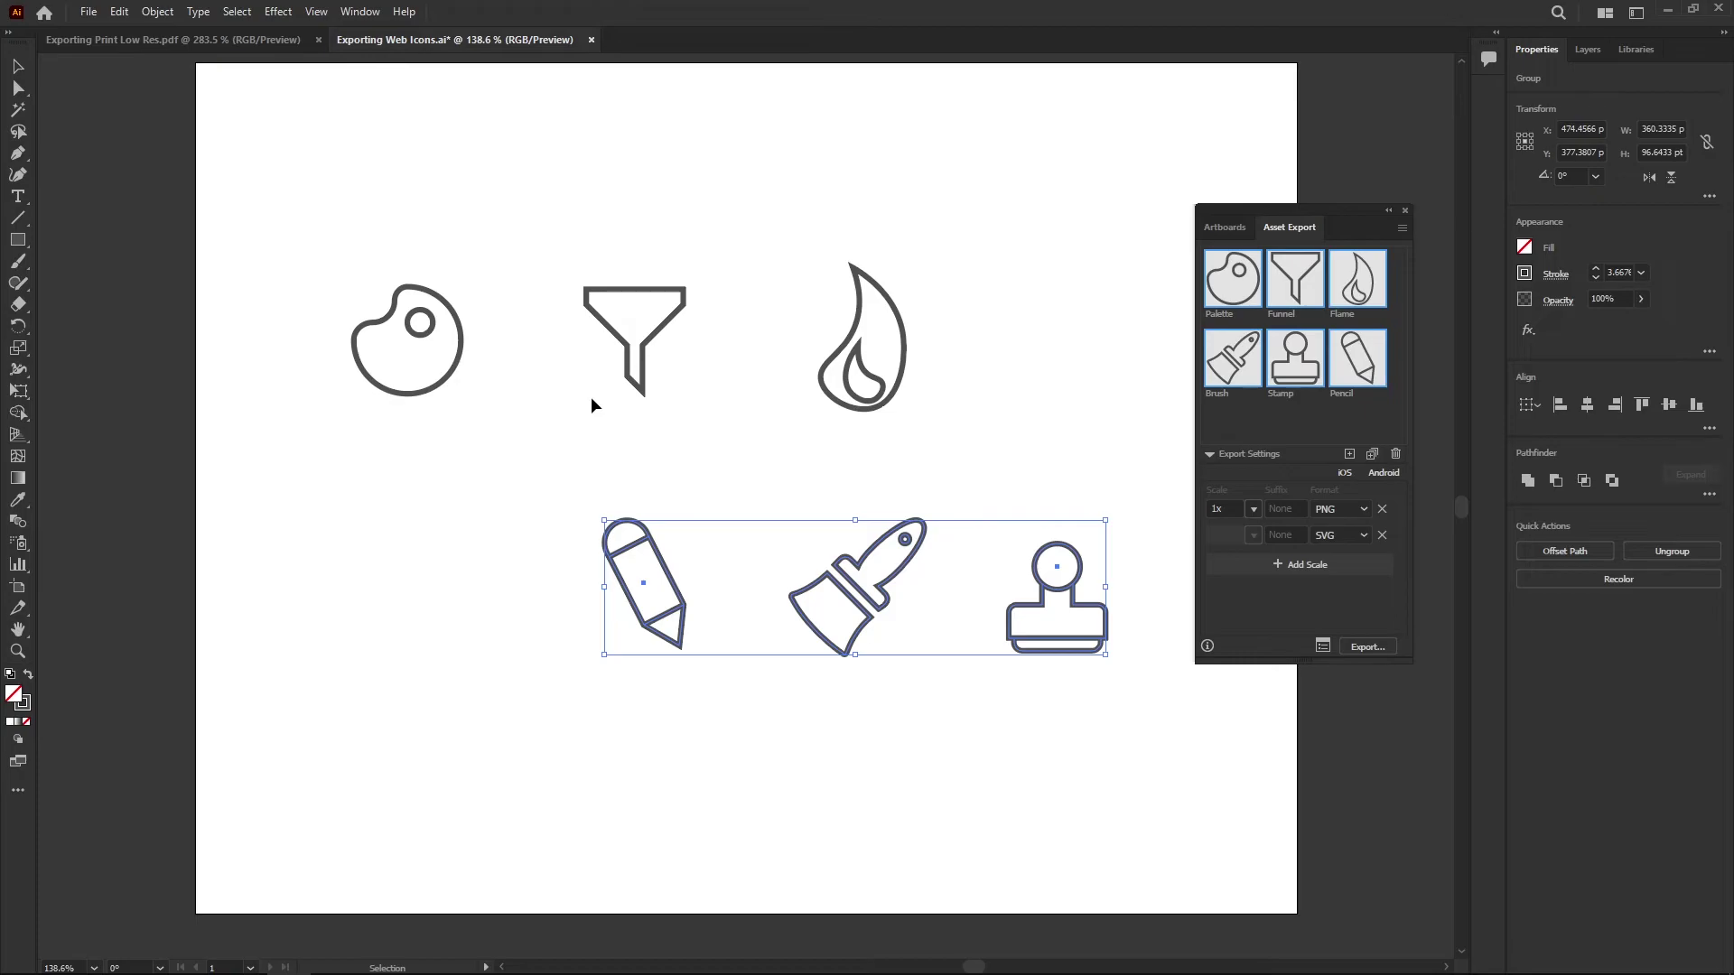
- Switch to File Explorer, list the Web Icons folder's files with details, and place the Type column before Date
key("alt+Tab")
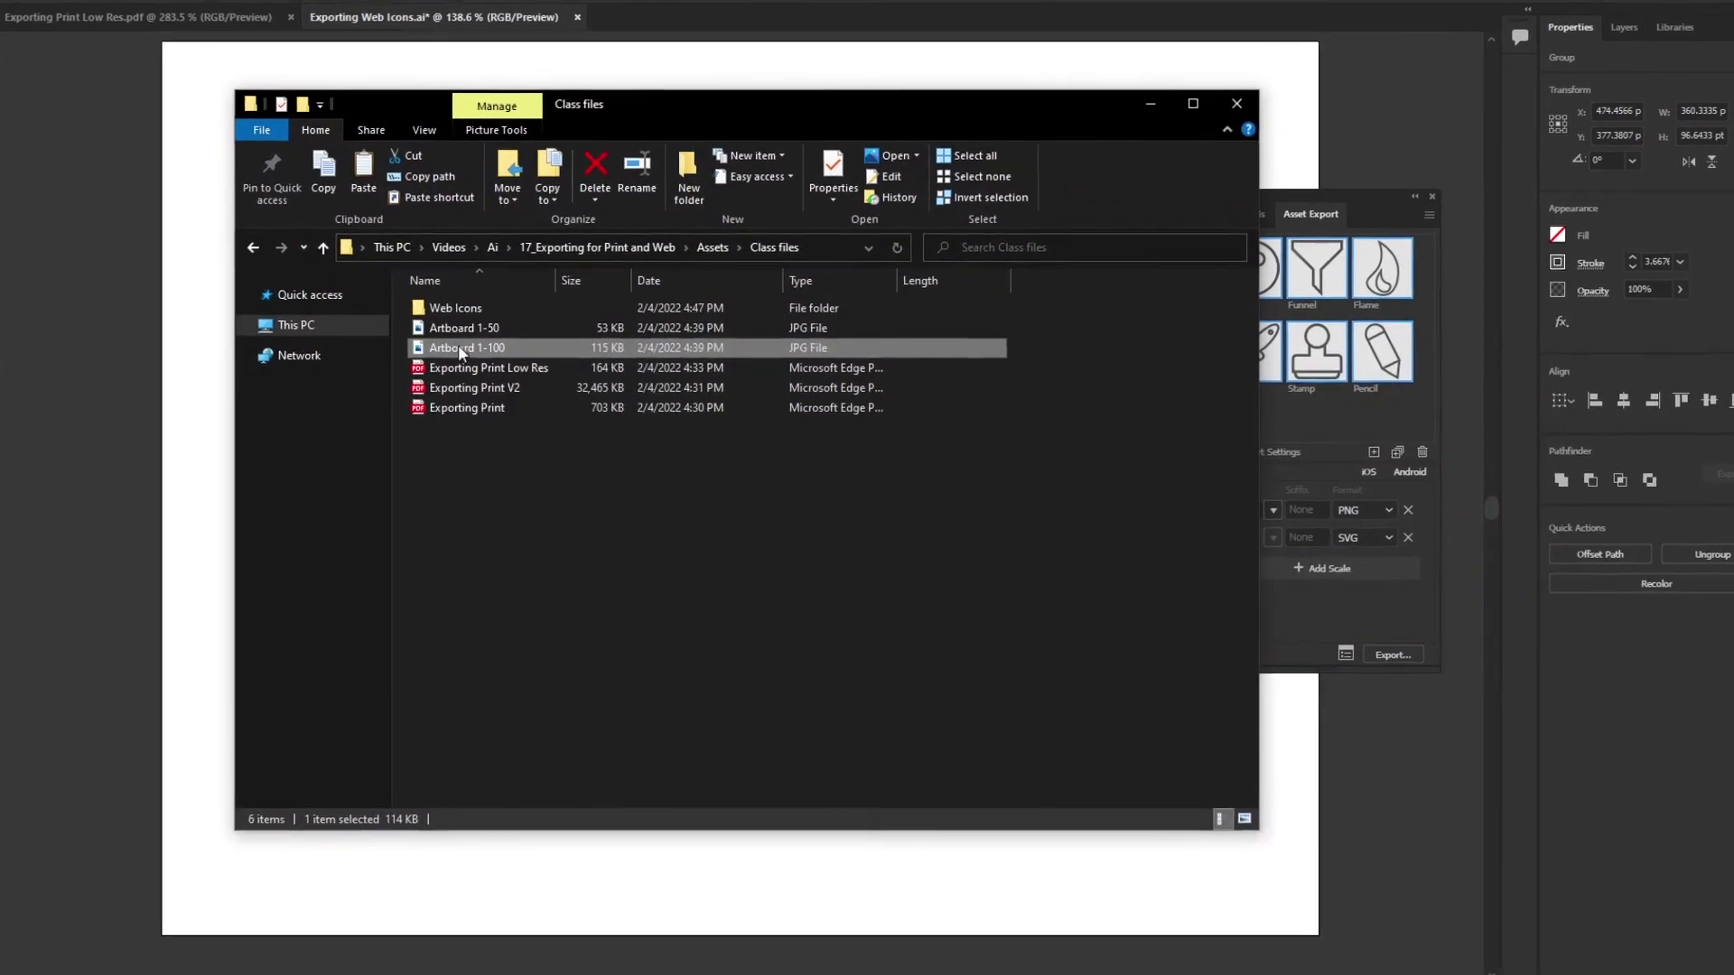
double_click(449, 308)
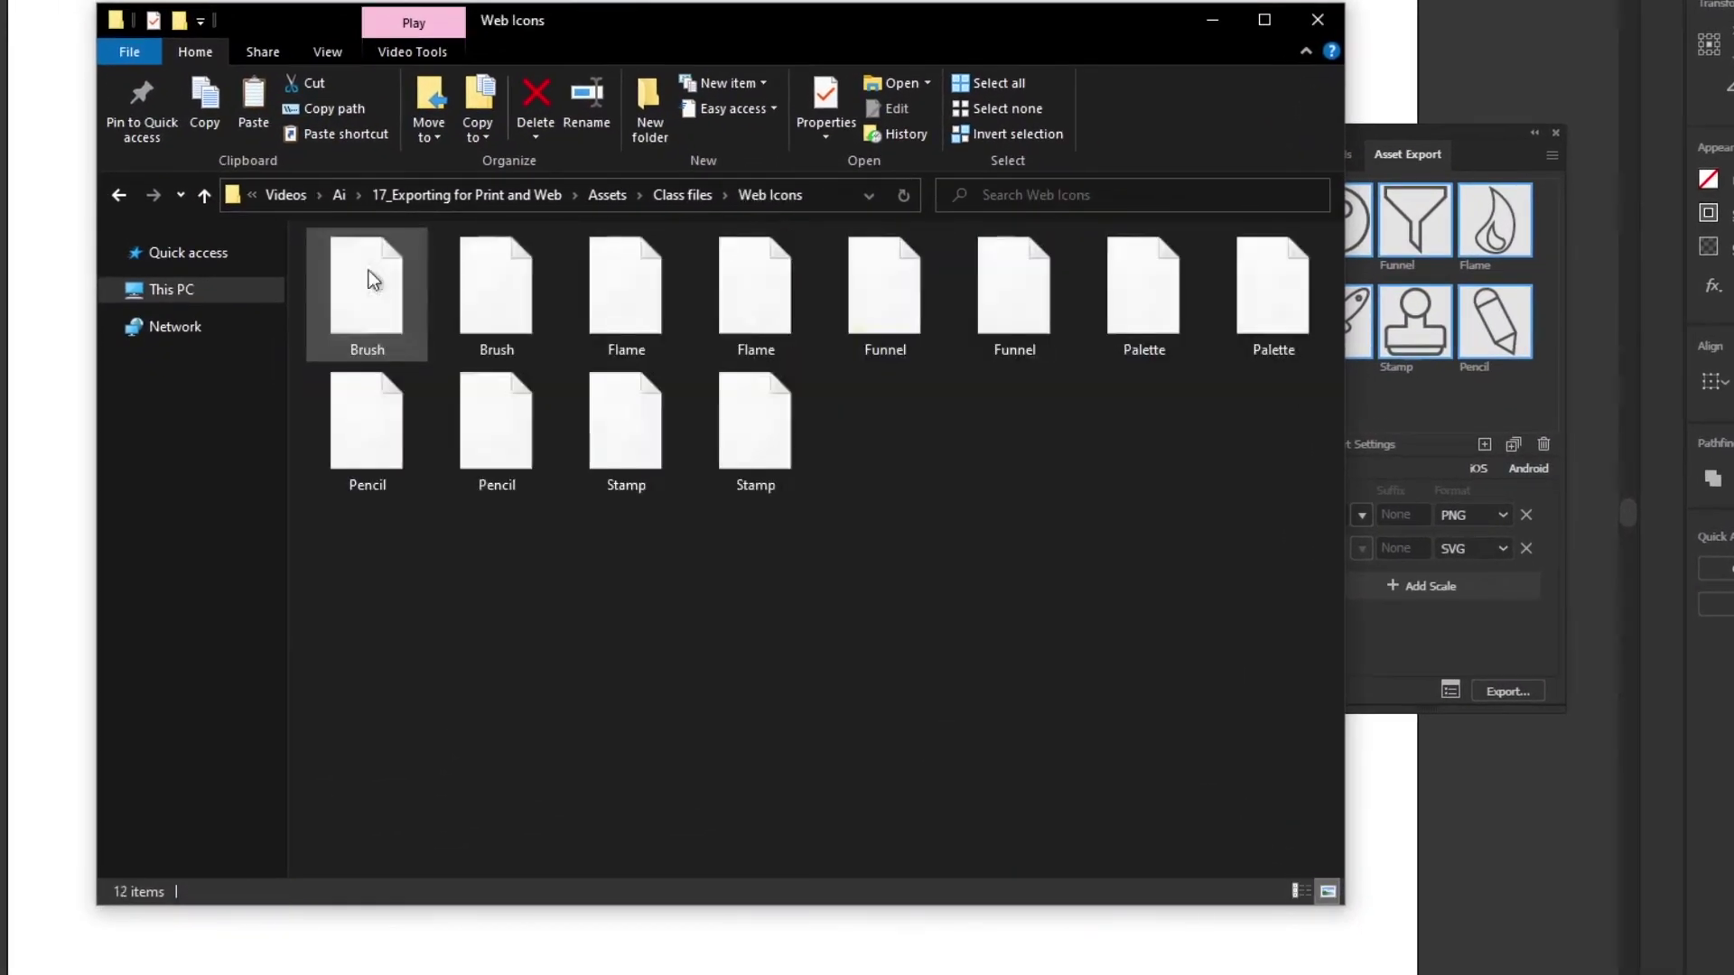
left_click(1299, 891)
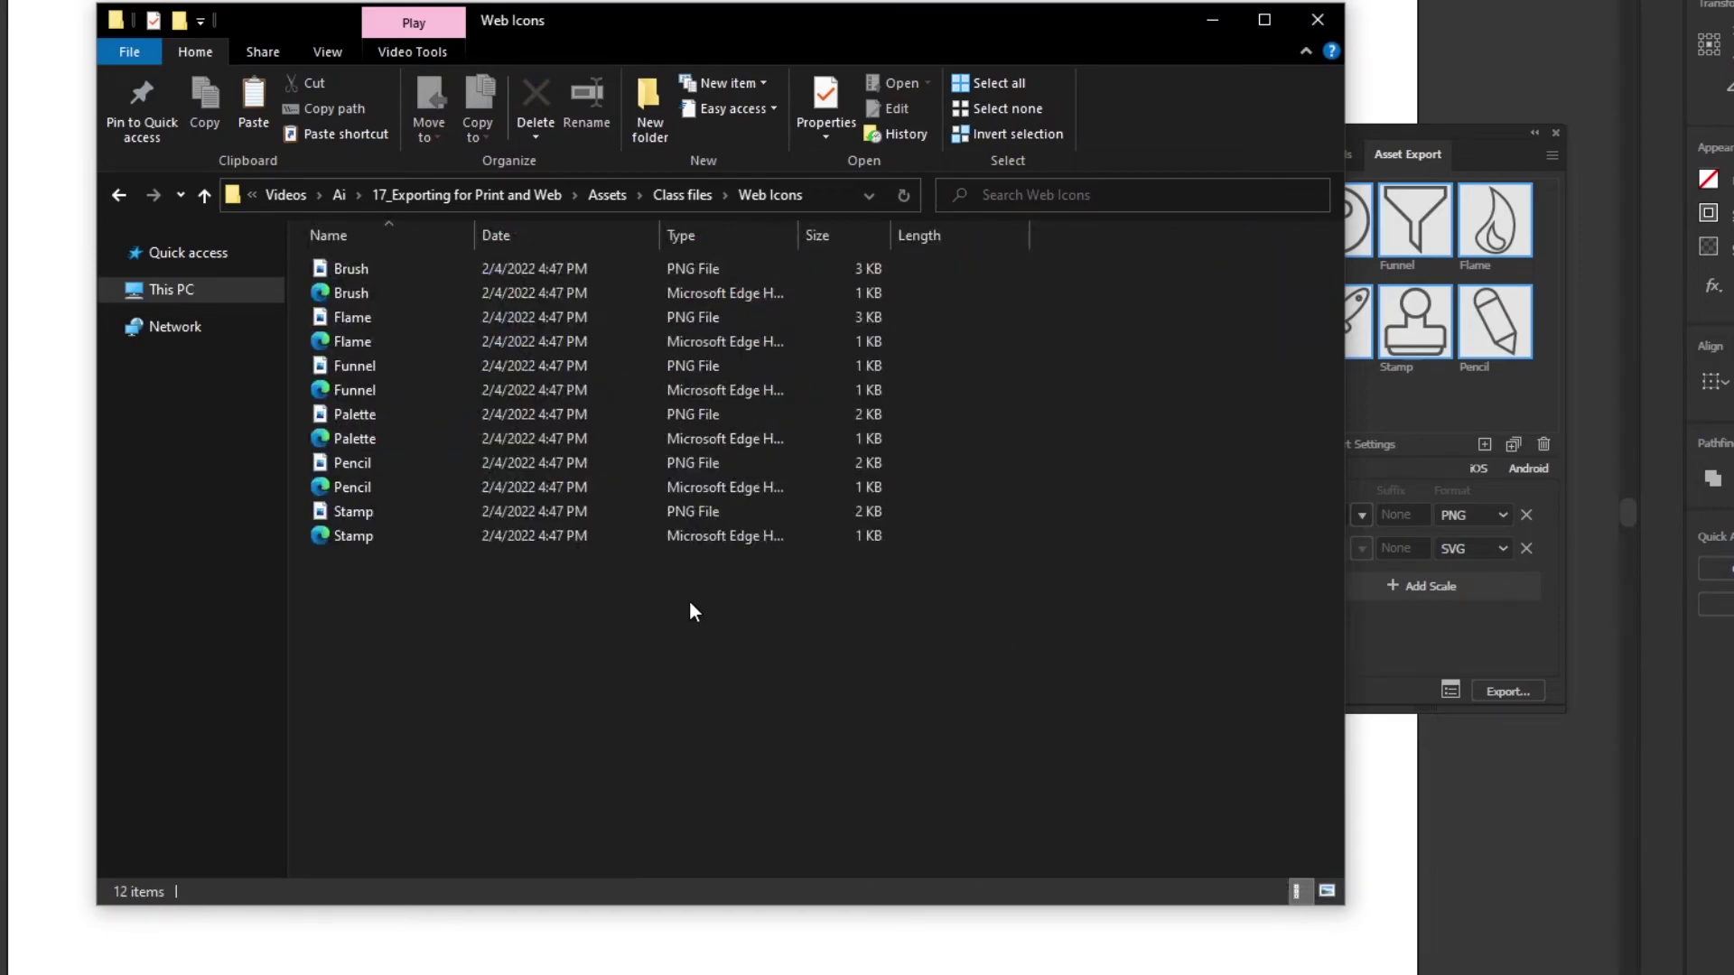
left_click_drag(729, 234, 533, 235)
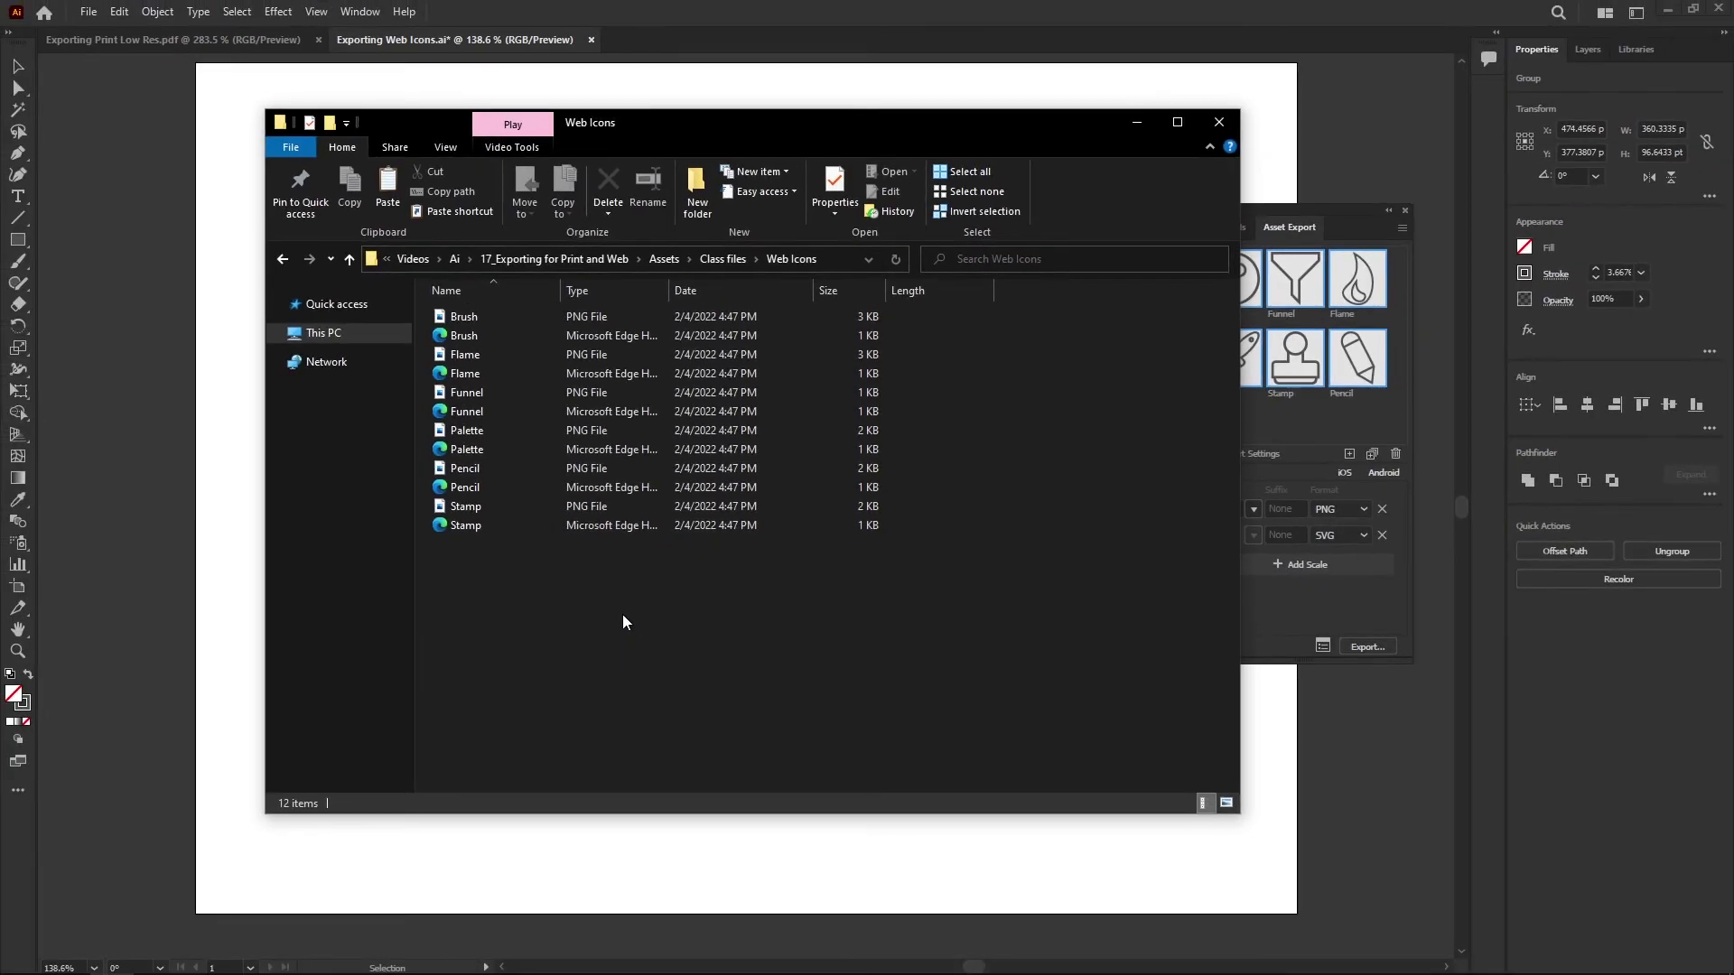
- Open the exported Brush PNG in the image viewer and examine its edge quality up close
key("Down")
key("Return")
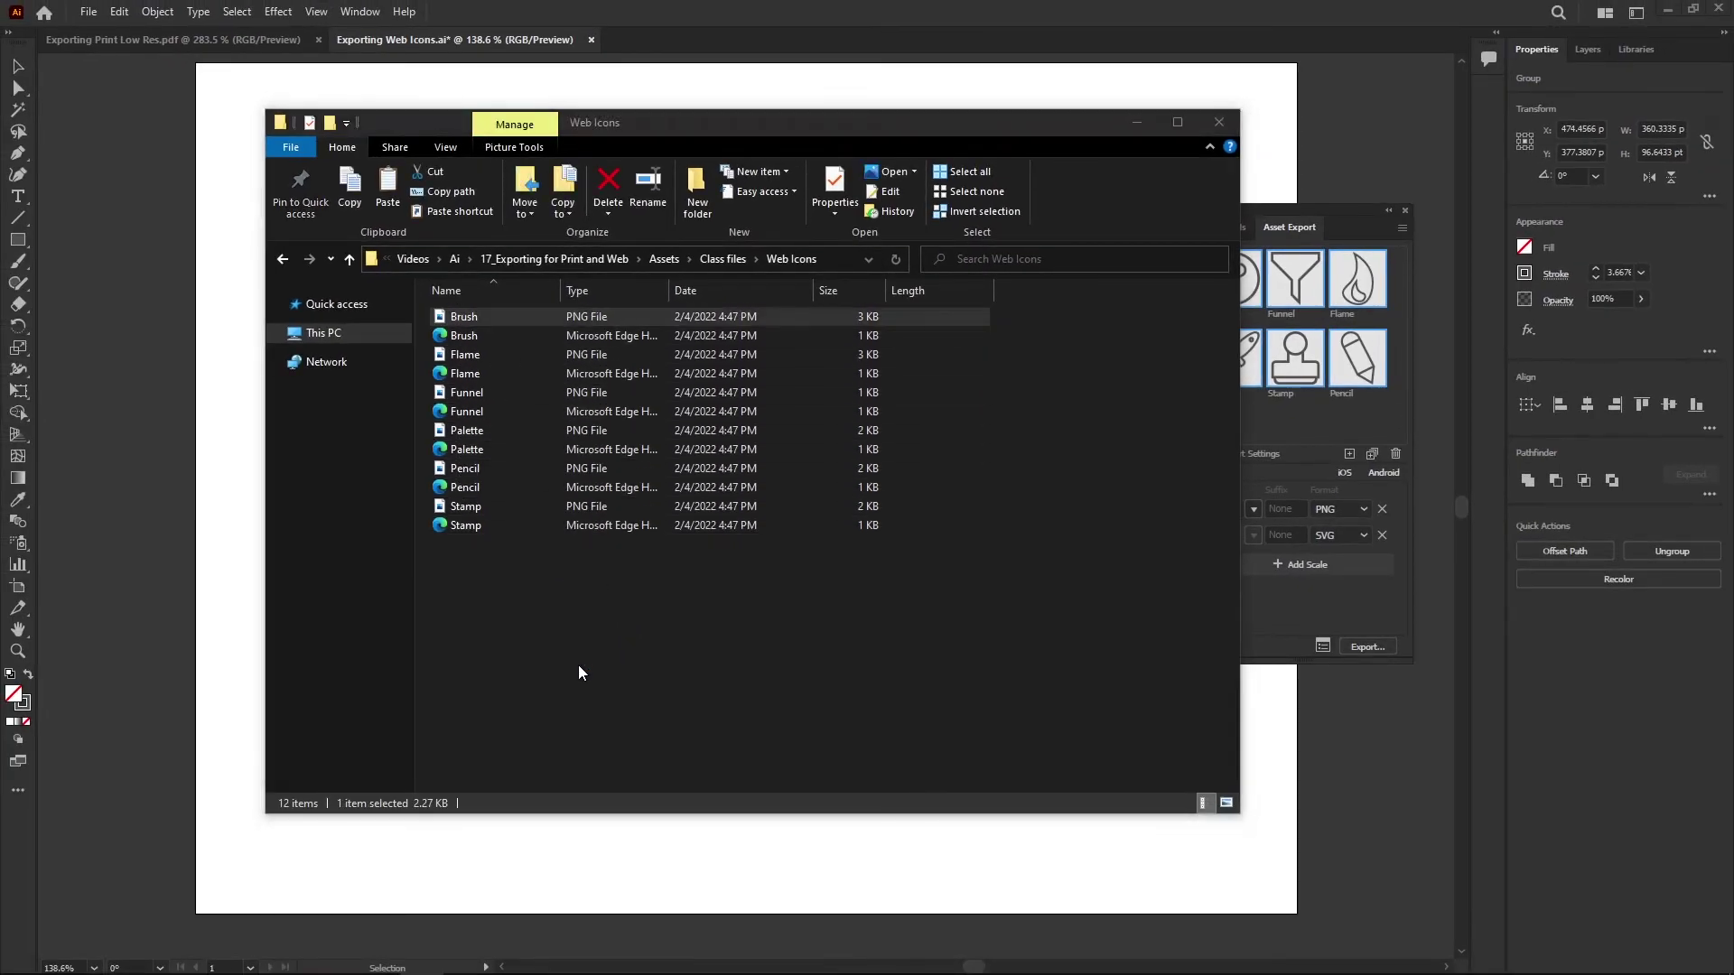
scroll(1189, 508, "up", 3)
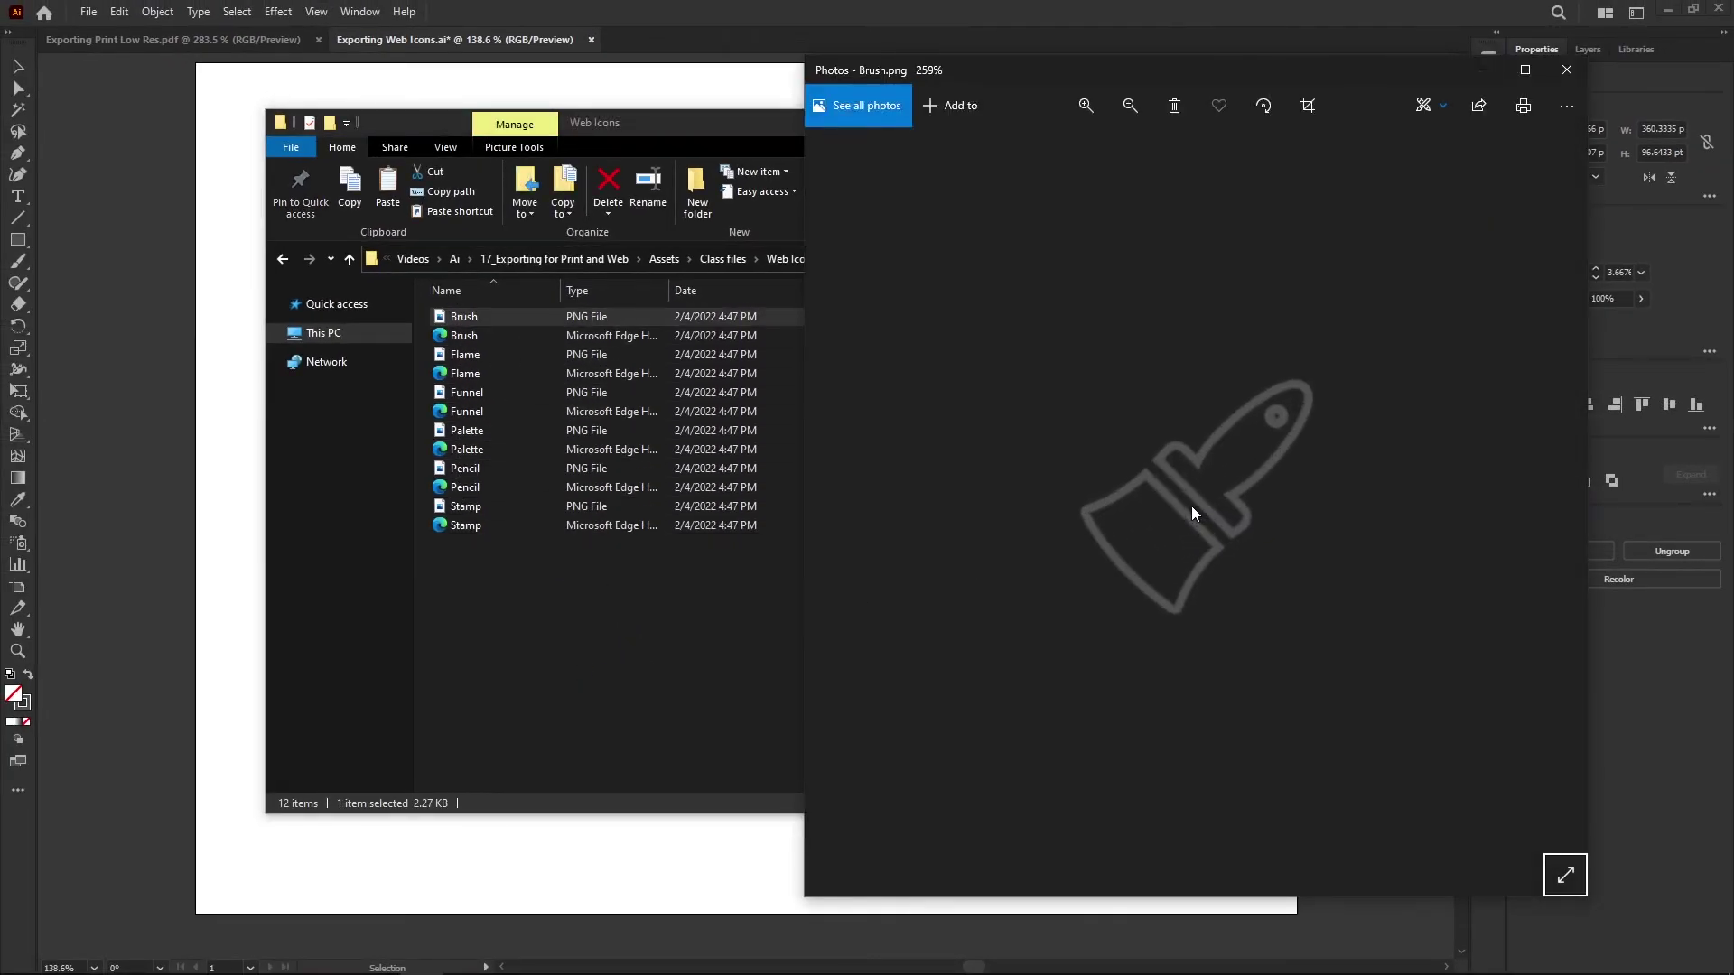
scroll(1191, 511, "up", 3)
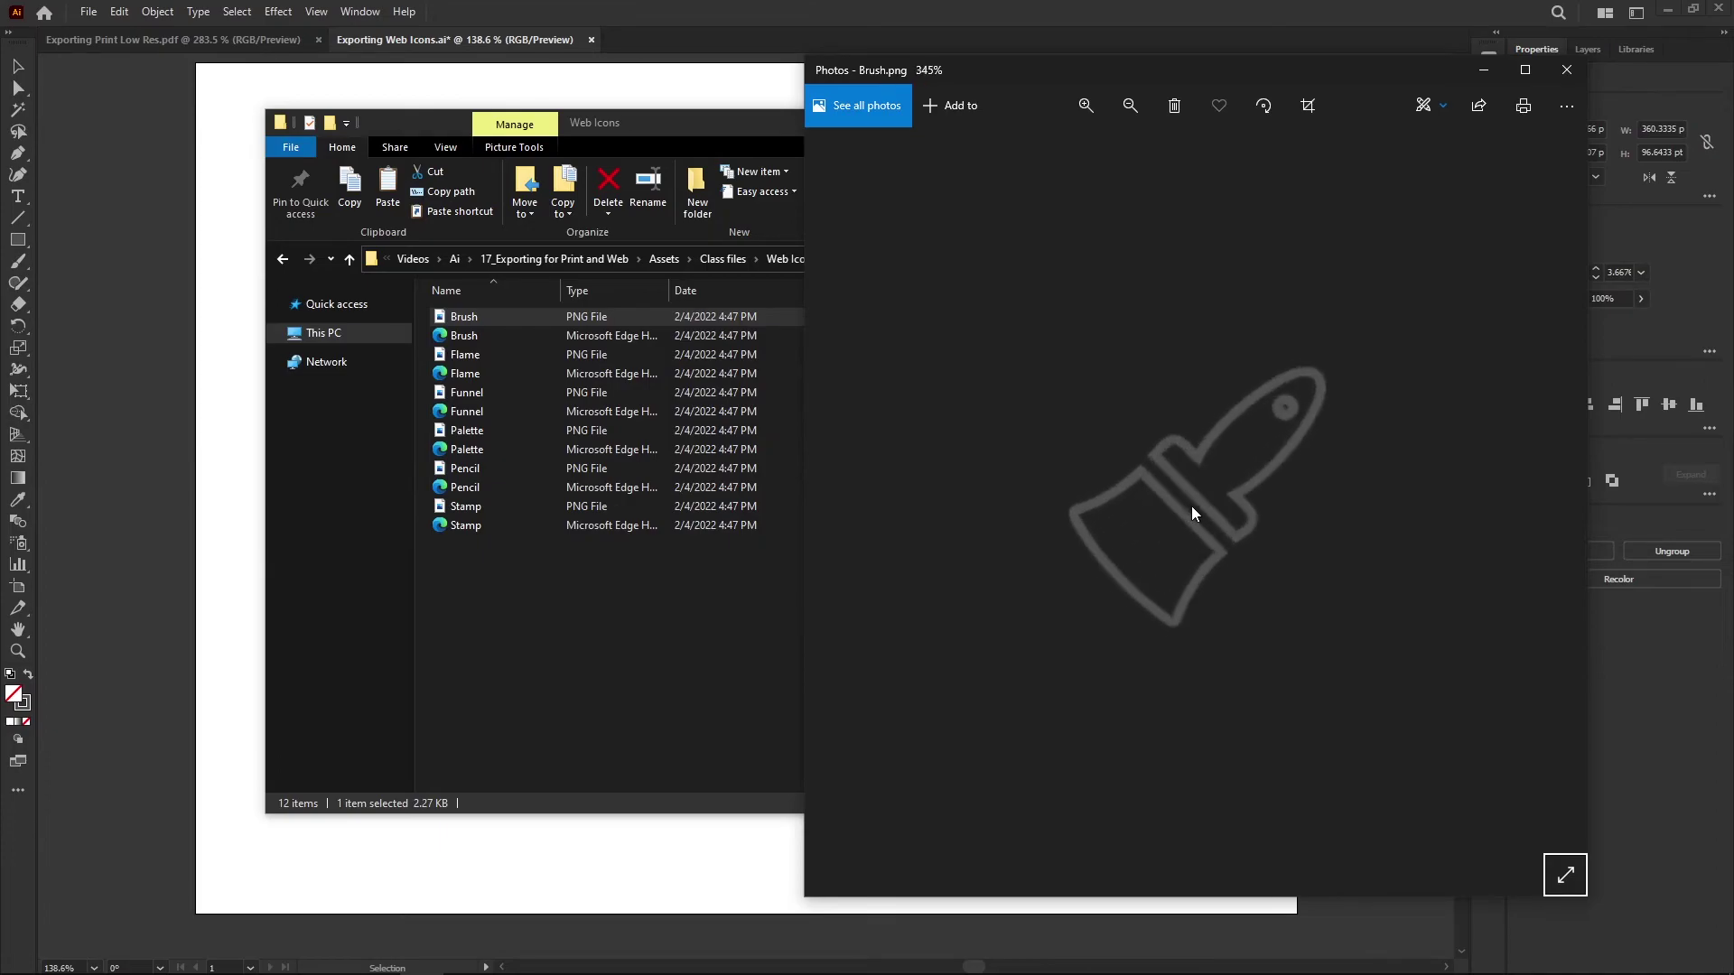
scroll(1190, 506, "down", 2)
- Open the exported Brush SVG in the browser and examine the sharpness of its outlines at high magnification
left_click(614, 335)
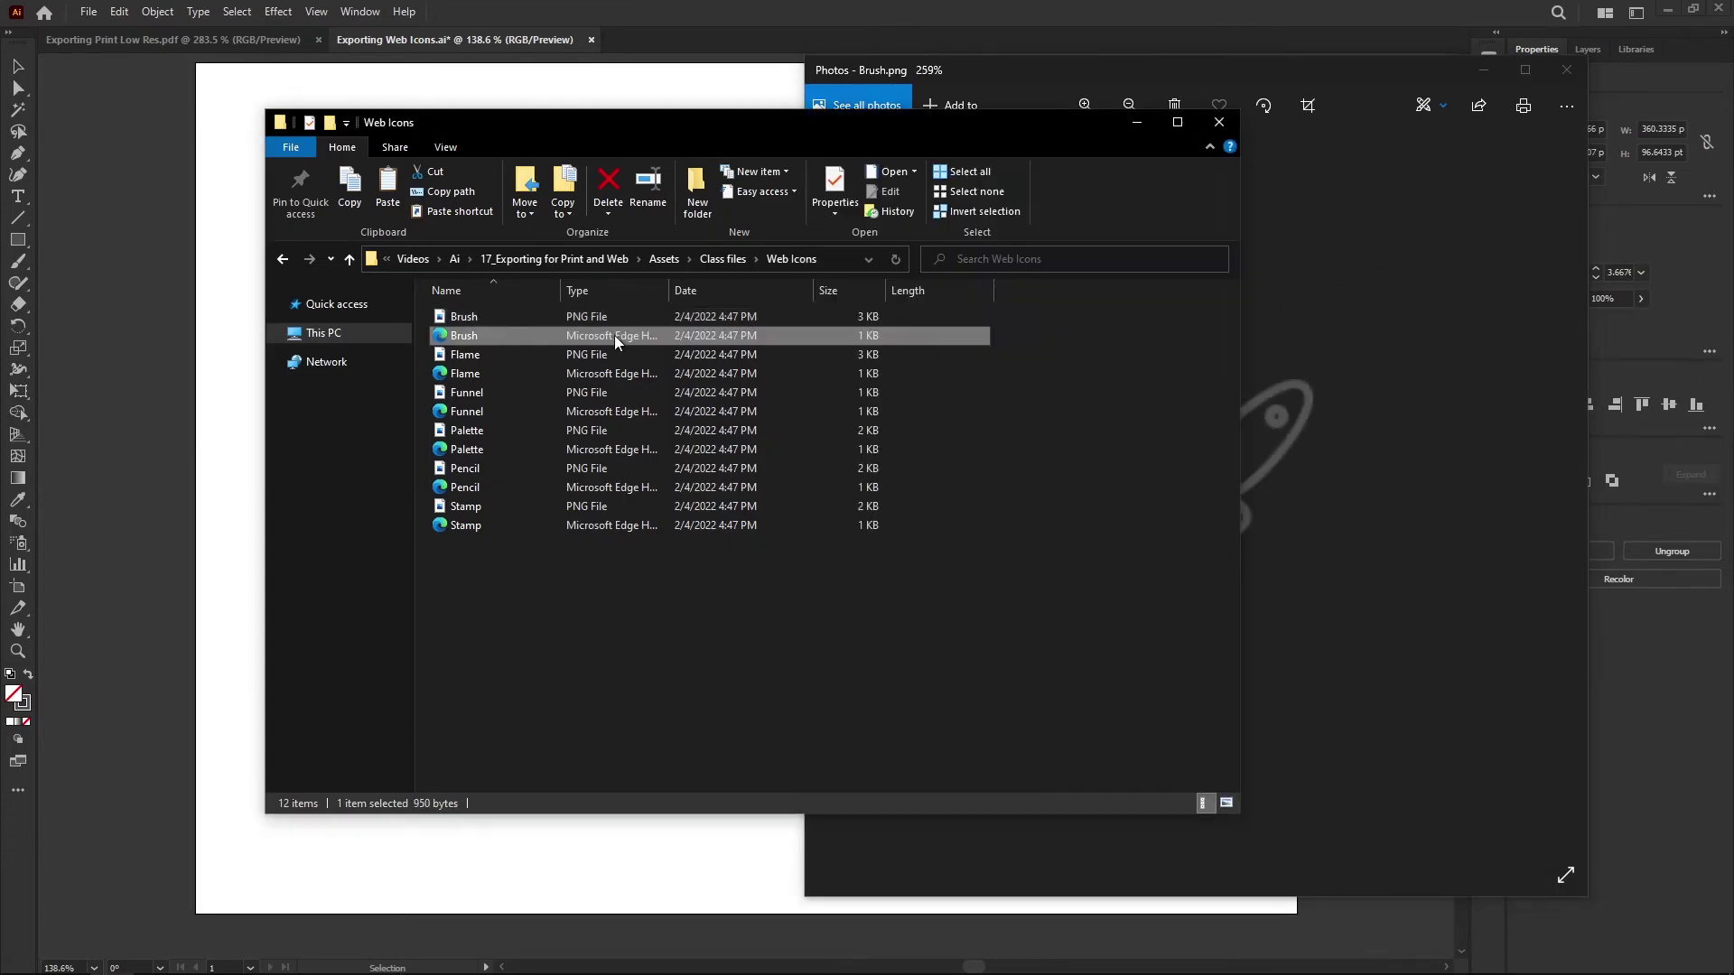
key("Return")
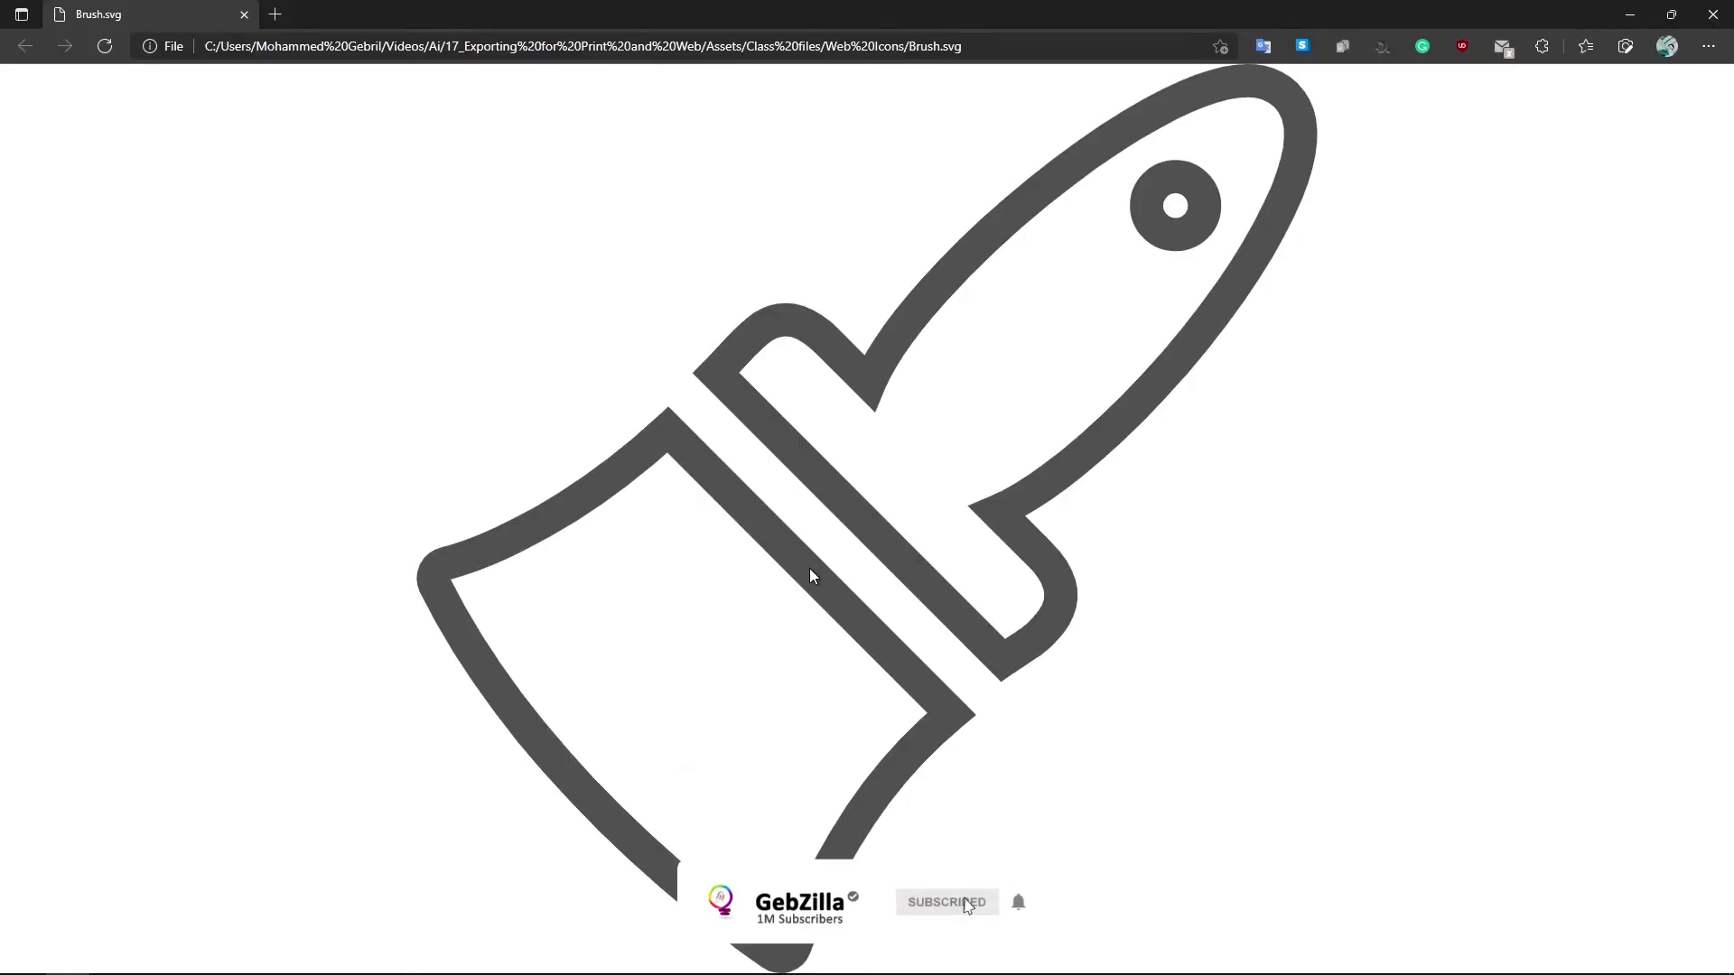
scroll(809, 567, "up", 4)
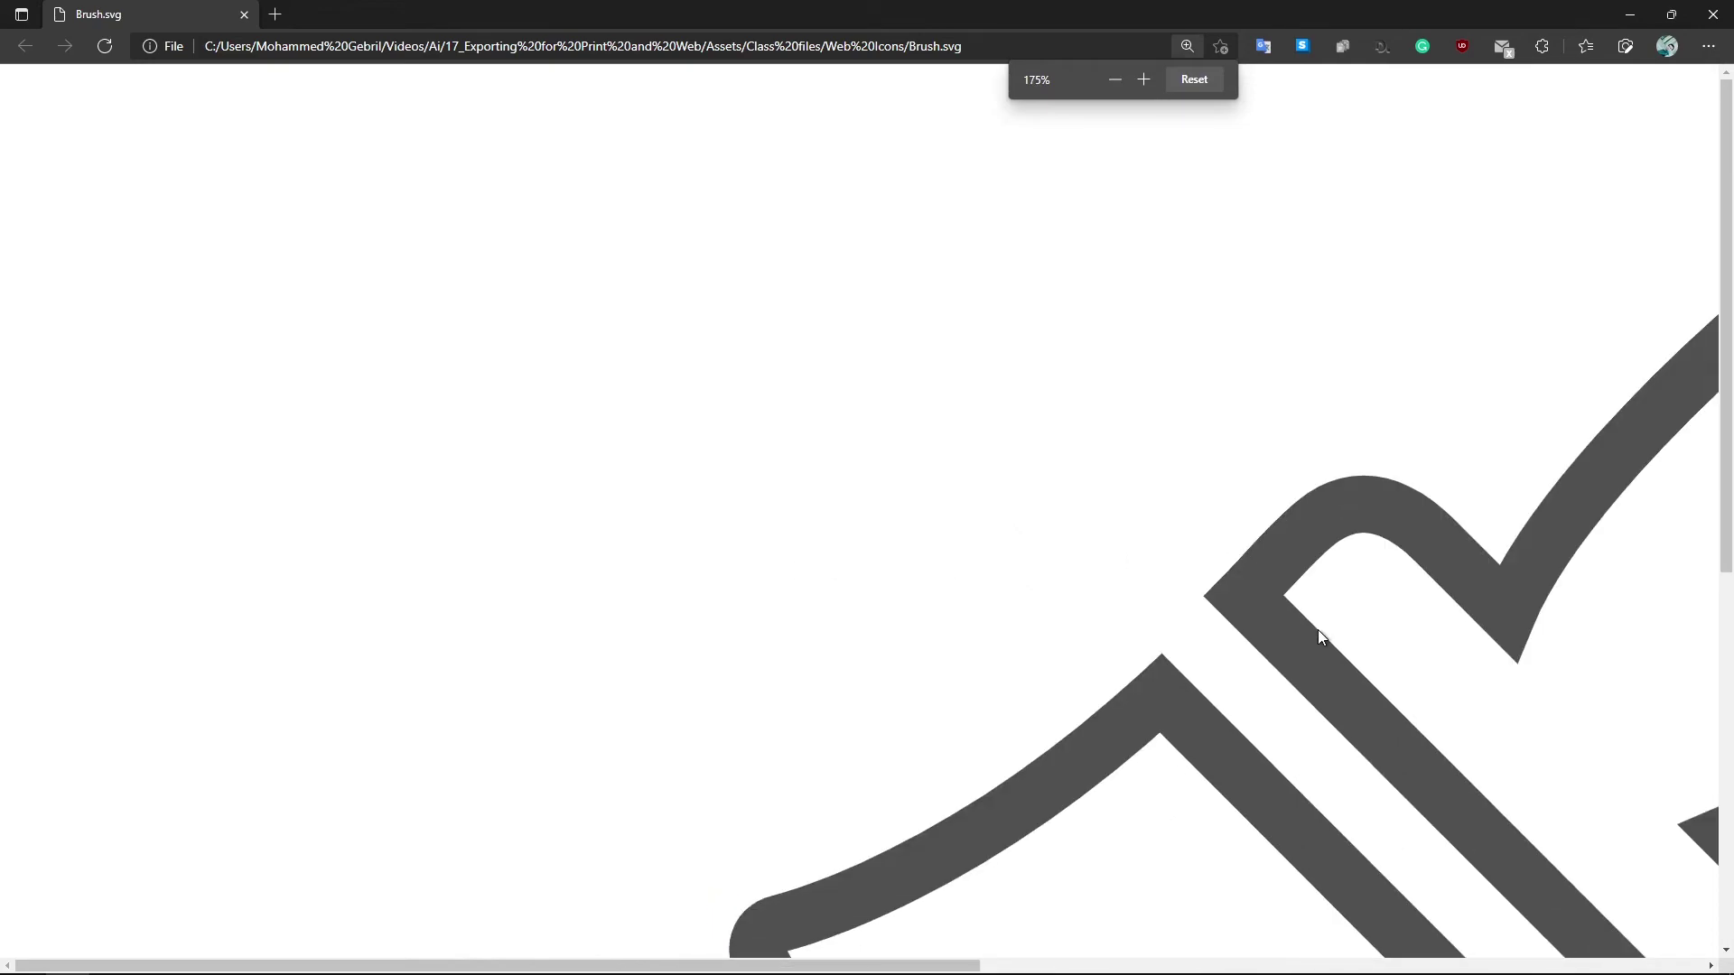
scroll(1118, 928, "right", 6)
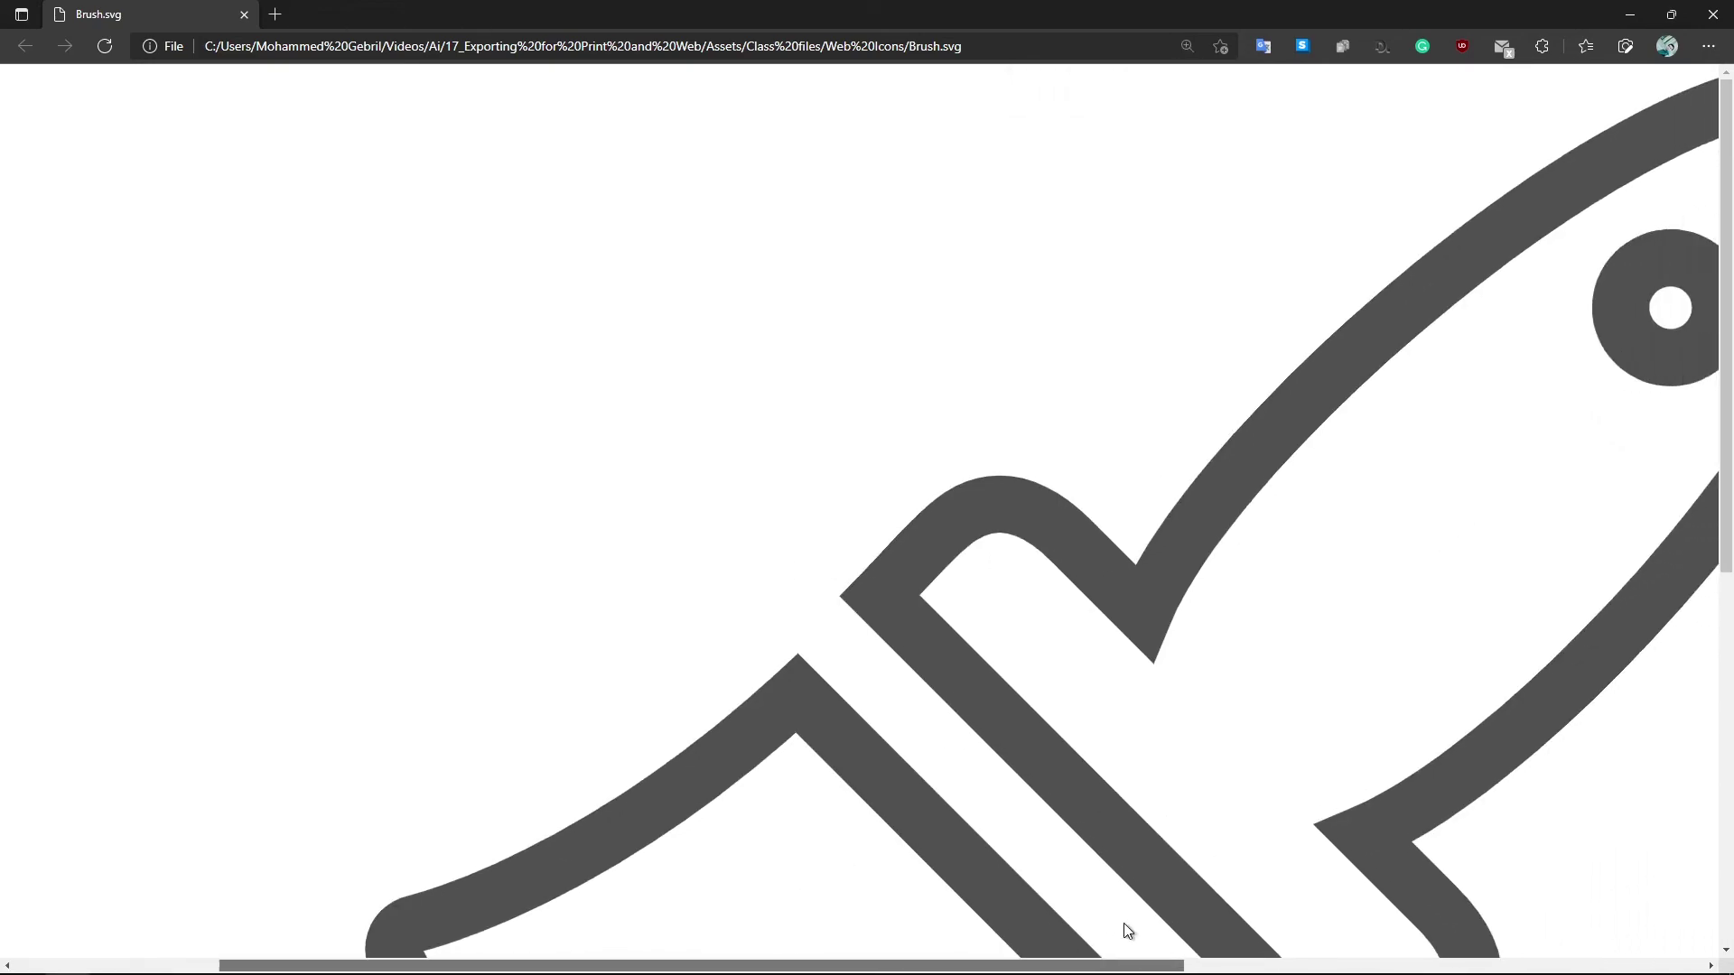
mouse_move(834, 965)
left_mouse_down()
mouse_move(865, 963)
mouse_move(899, 755)
left_mouse_up()
key("ctrl+plus")
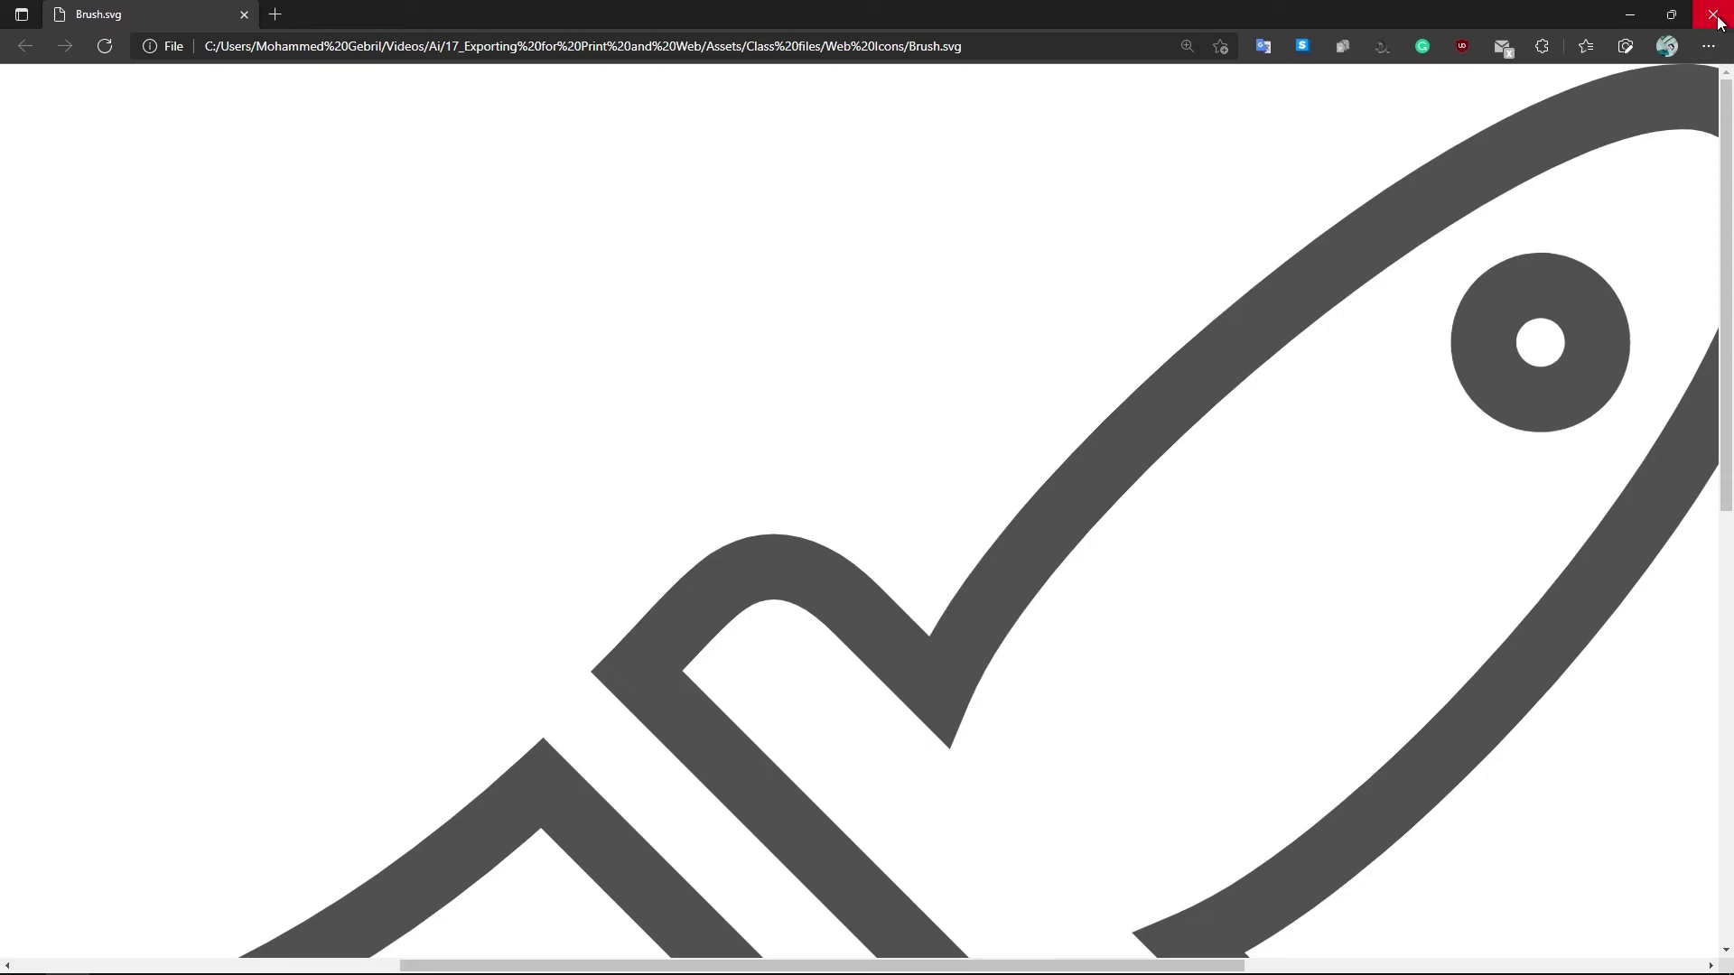
- Put away the browser, Web Icons folder and image viewer windows to return to the icon artwork in Illustrator
left_click(1629, 14)
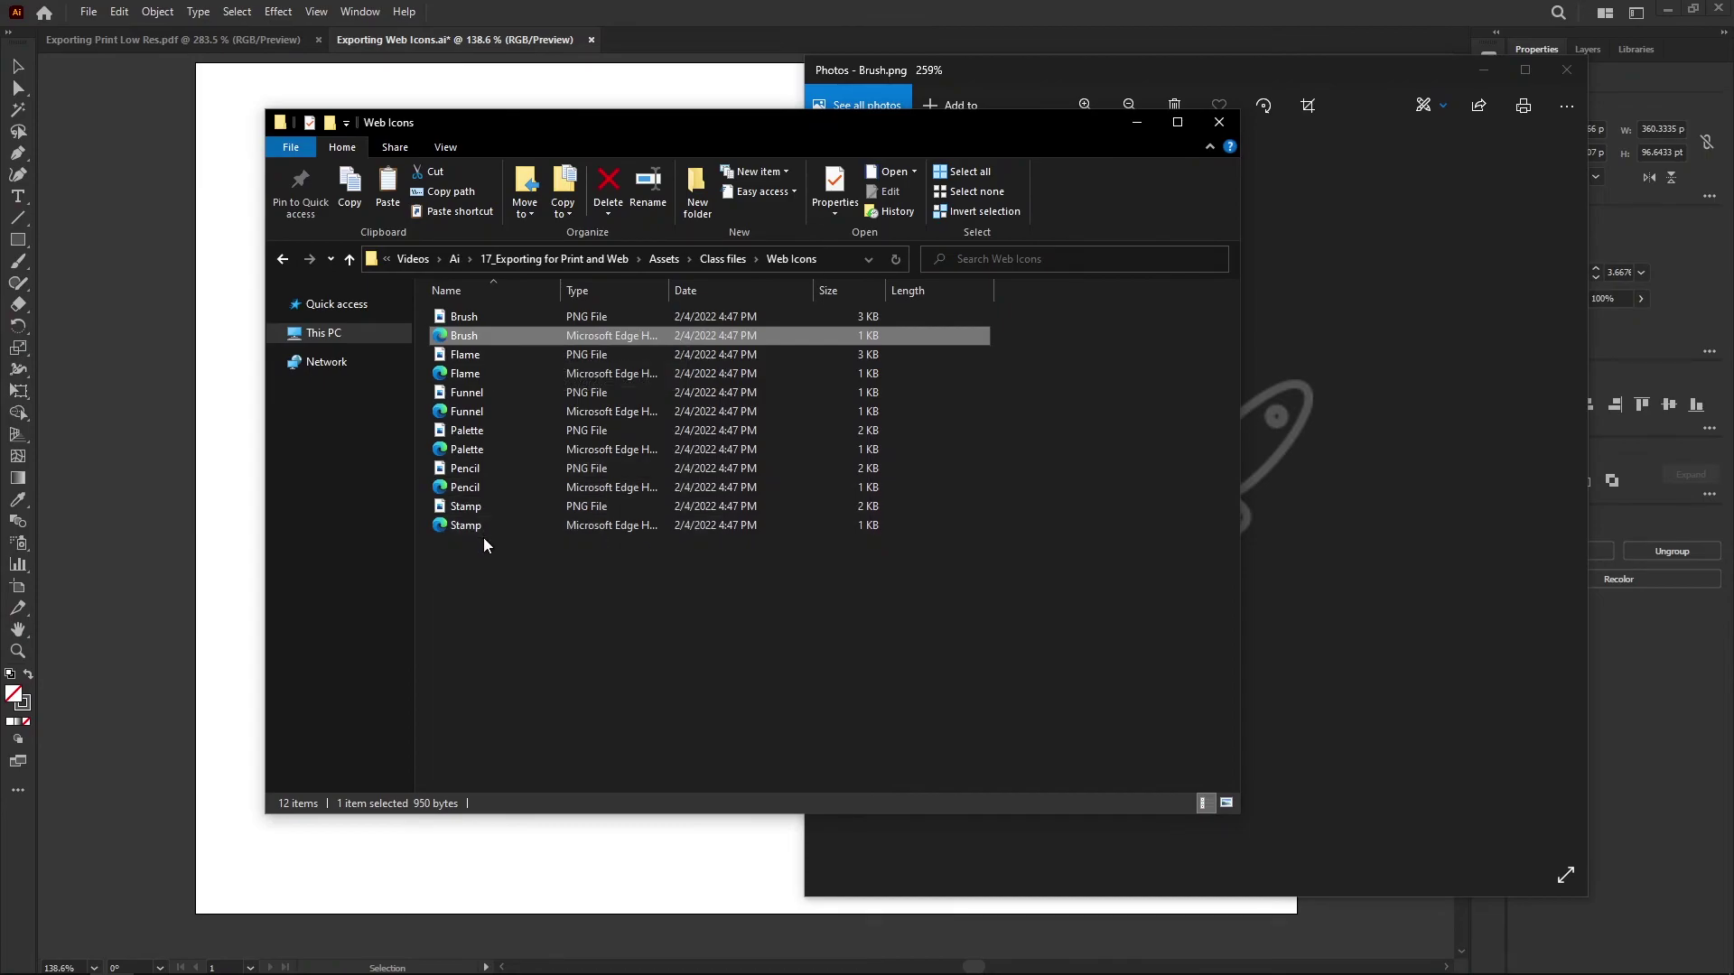
left_click(1216, 128)
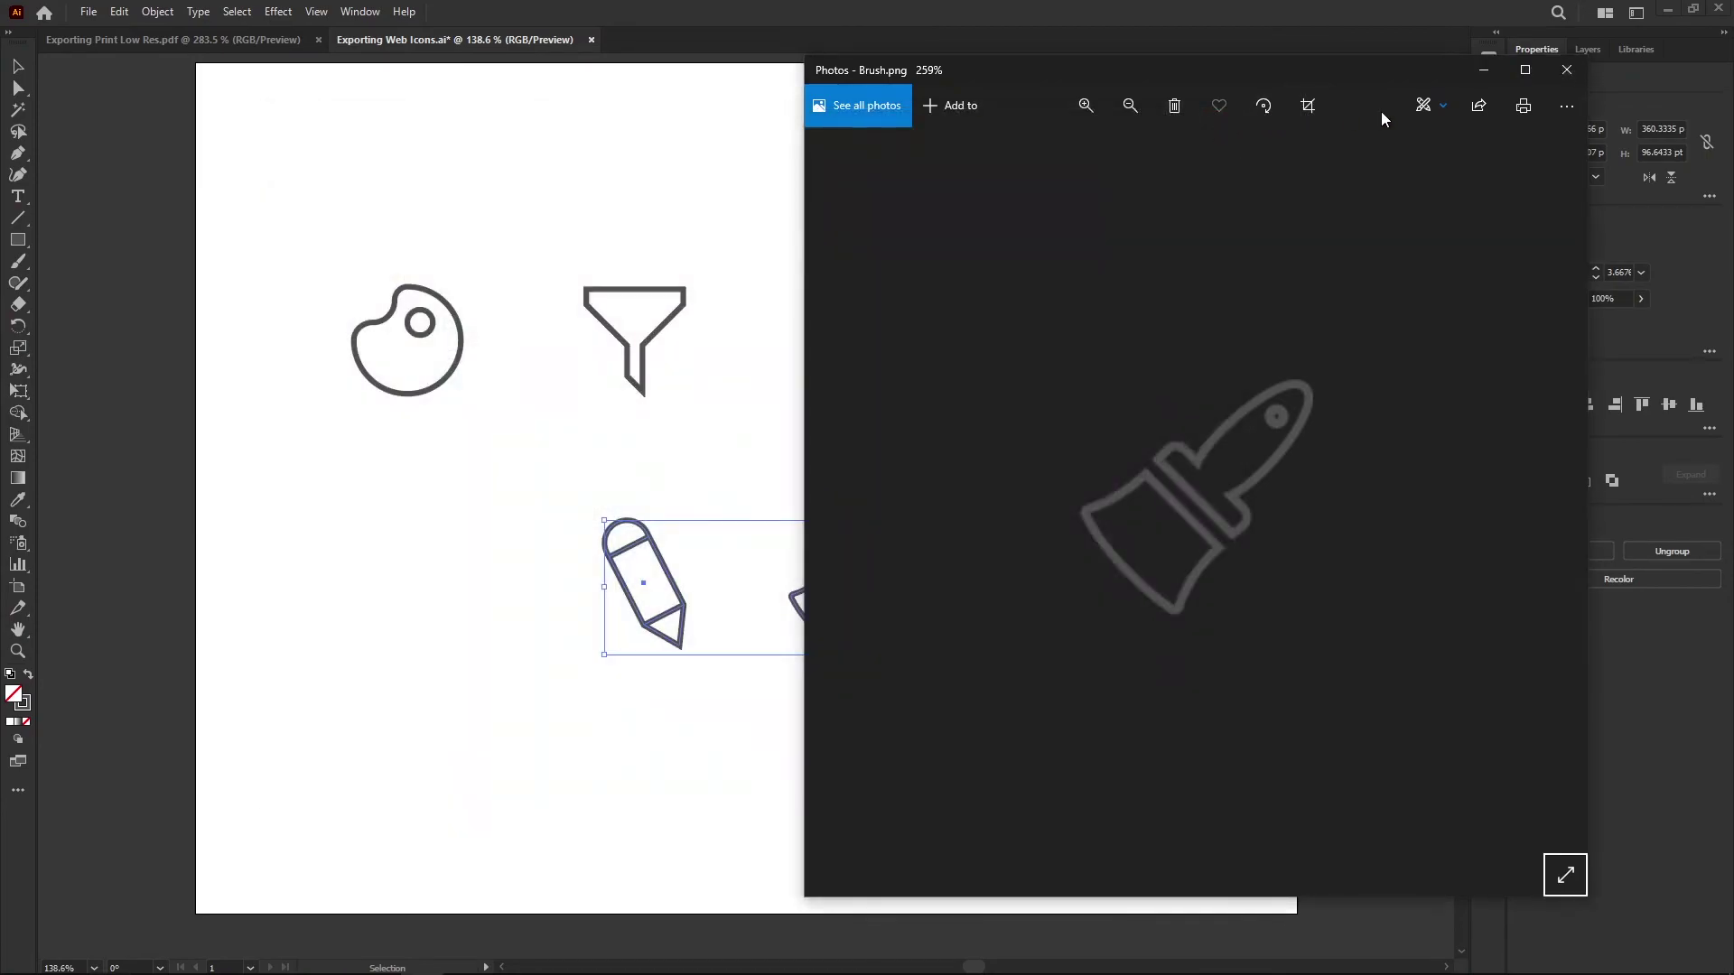
left_click(1565, 70)
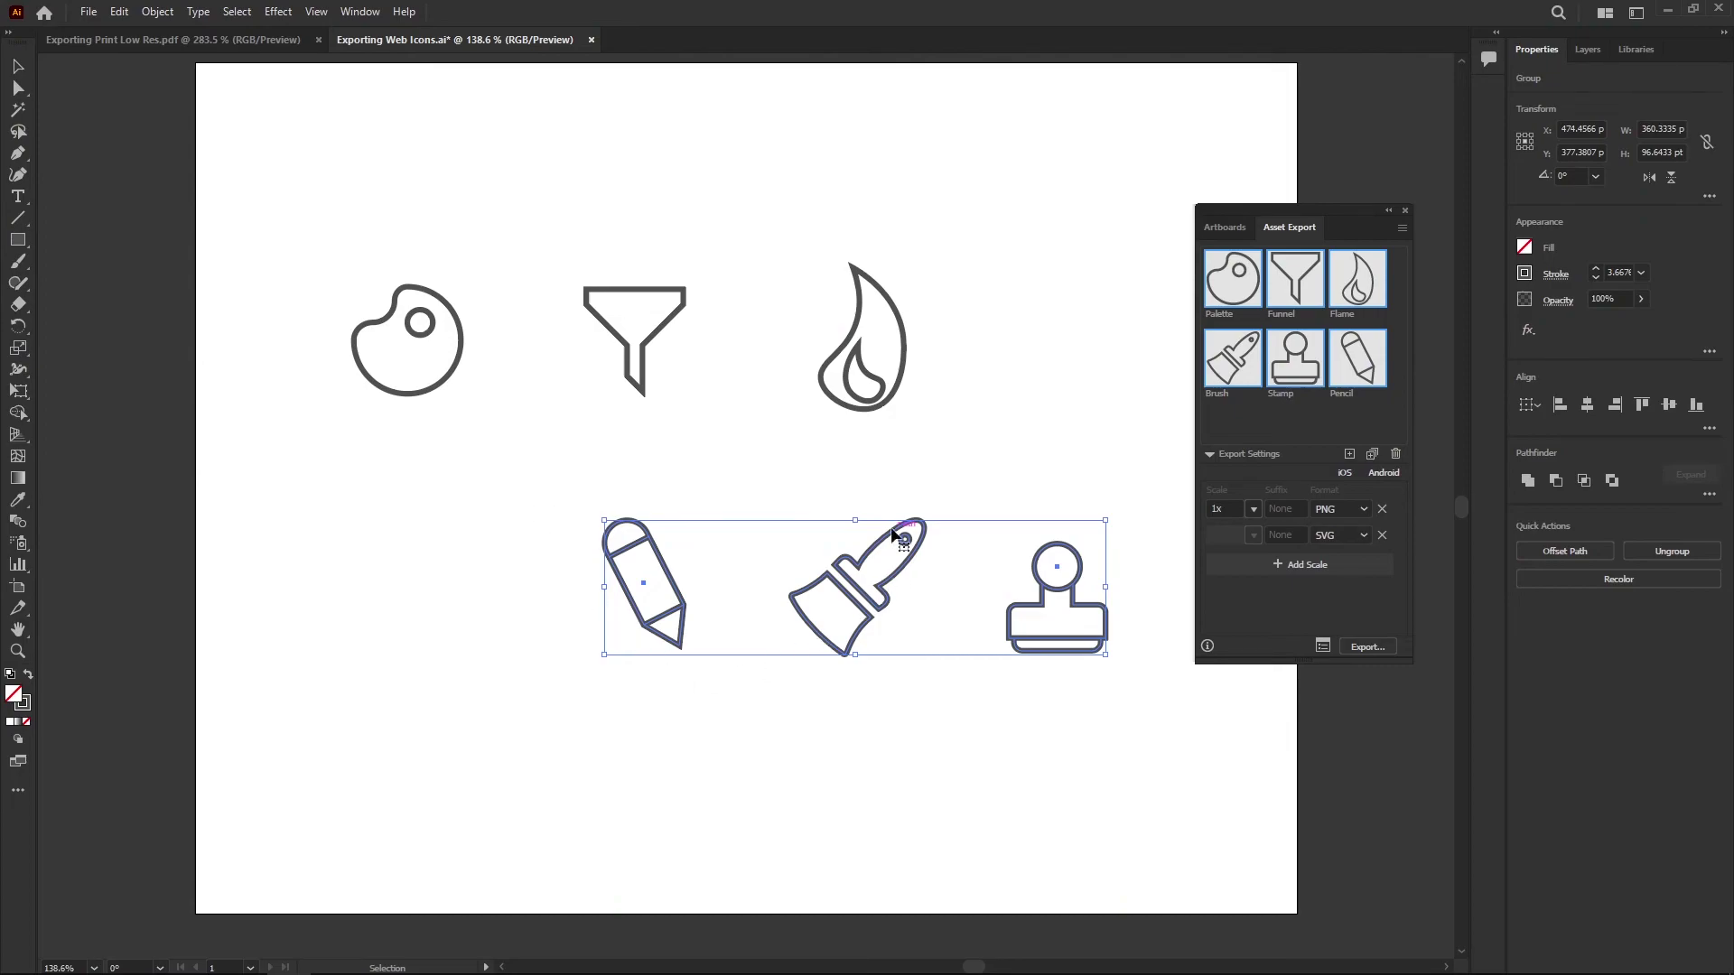
- Change the stamp icon's stroke to magenta, and close the asset export's folder selection without exporting
left_click(1073, 701)
left_click(1056, 638)
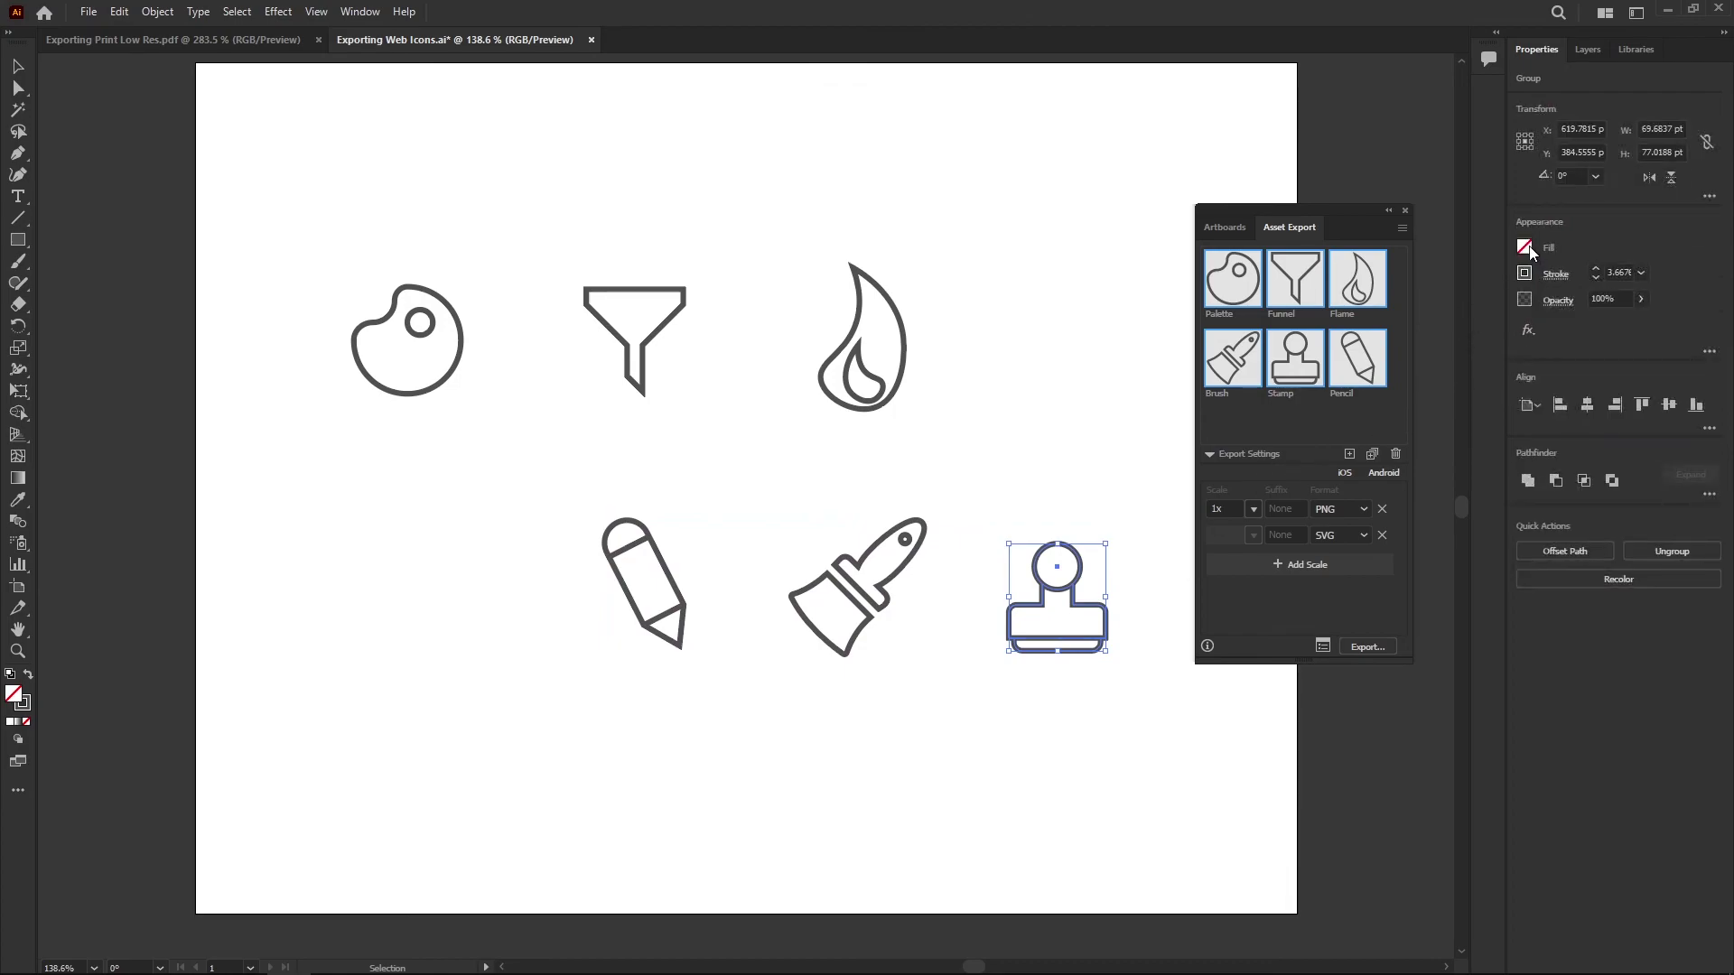
left_click(1524, 273)
left_click(1437, 339)
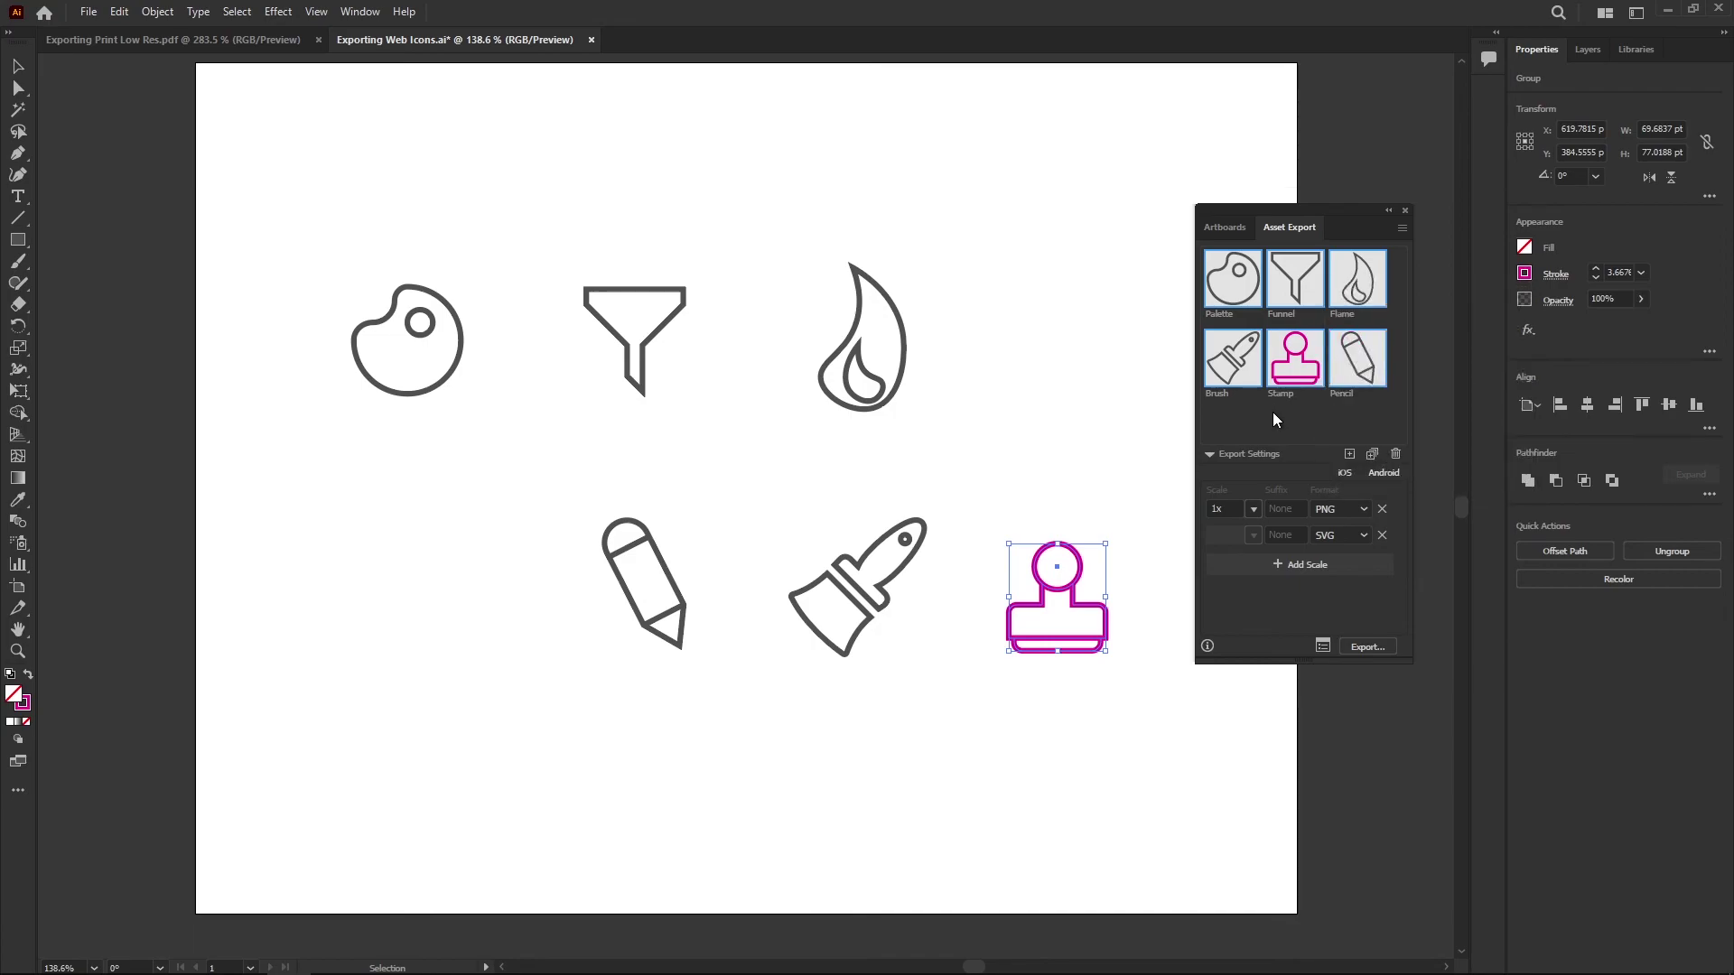
left_click(1150, 702)
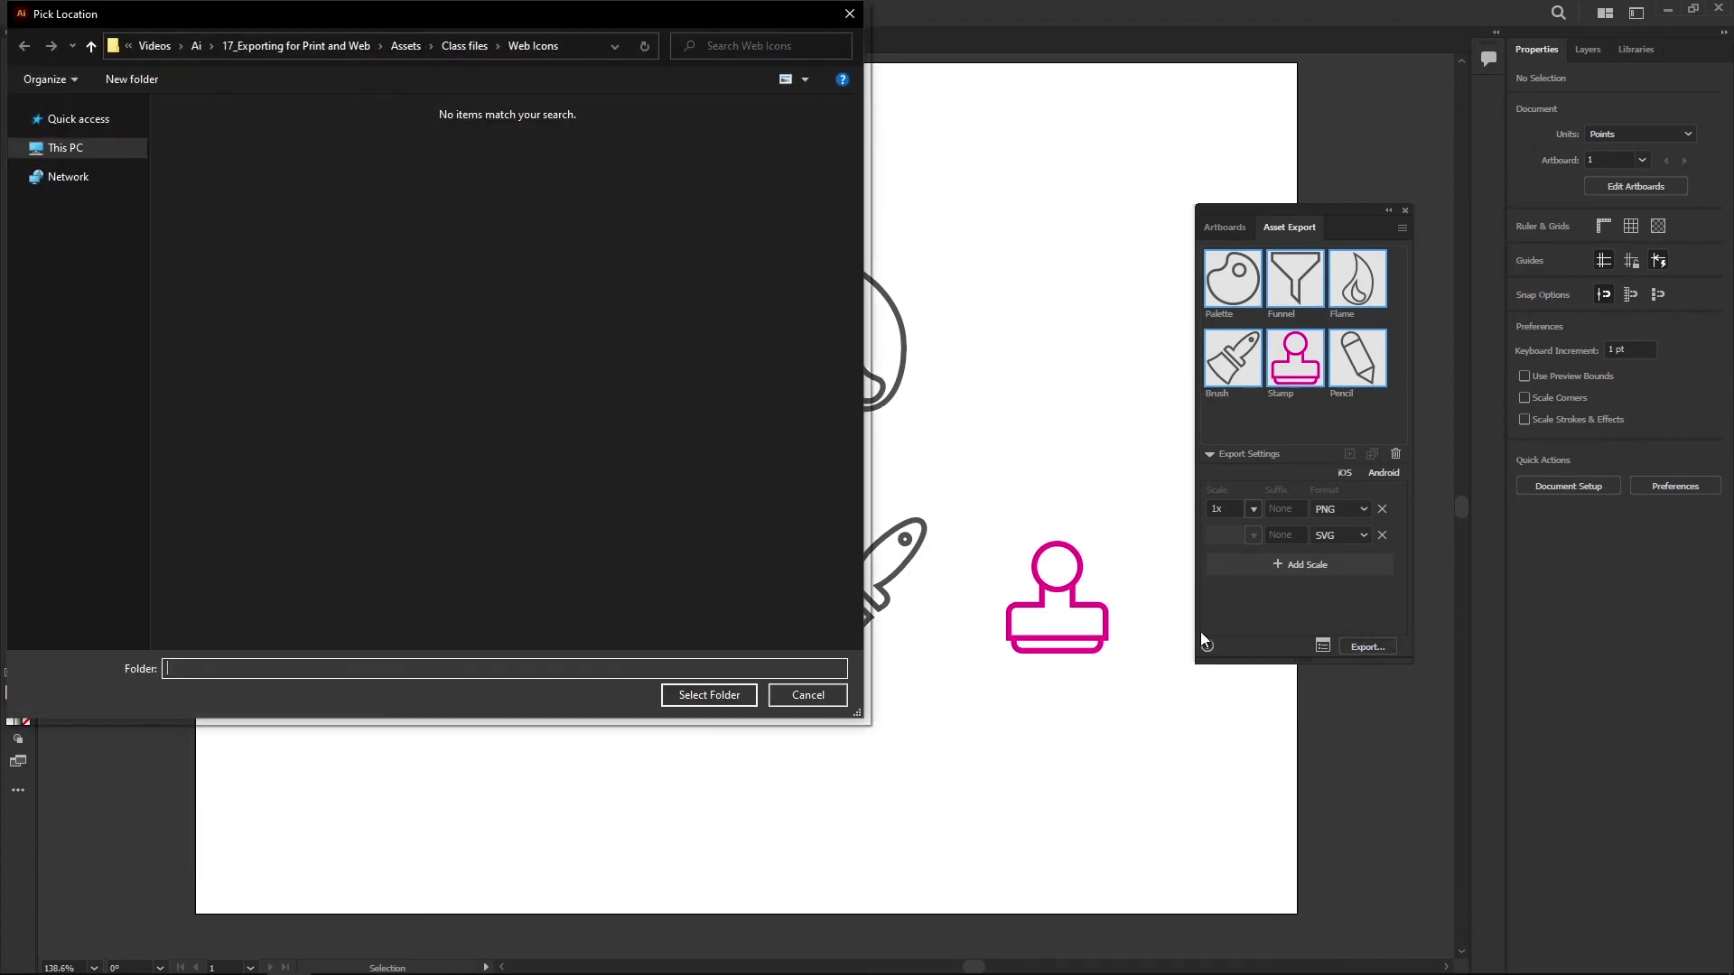
left_click(818, 693)
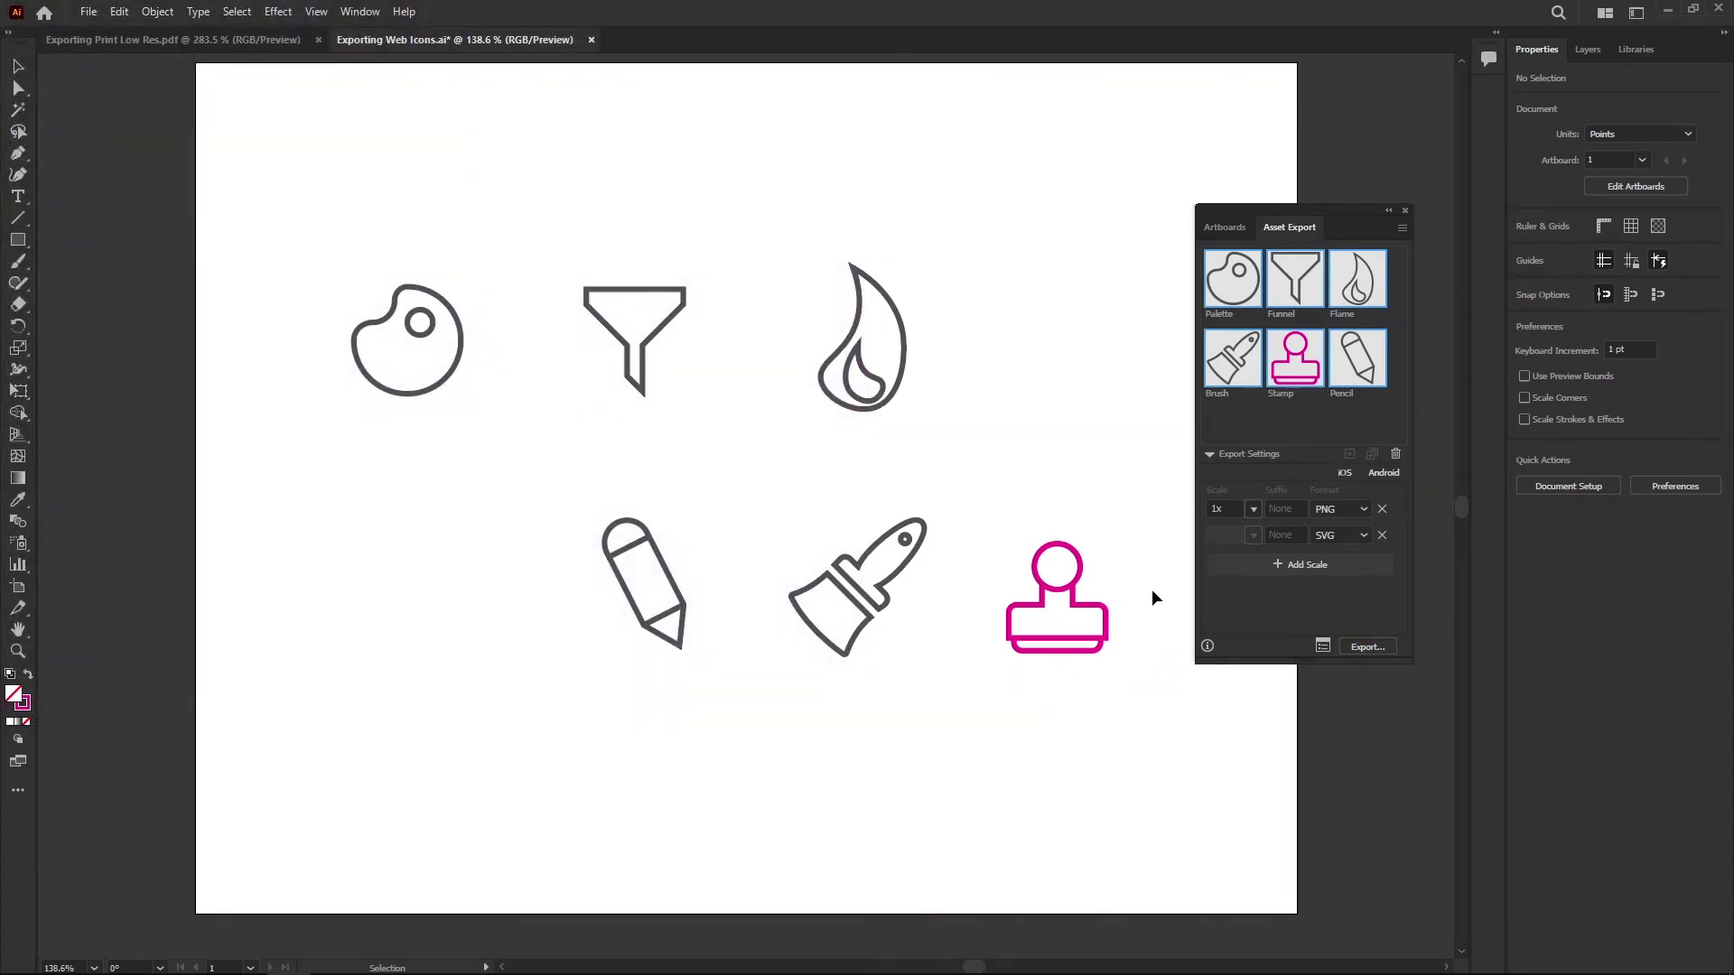
- Select all six icons on the artboard and set their stroke colour to magenta
left_click_drag(1130, 484, 1113, 704)
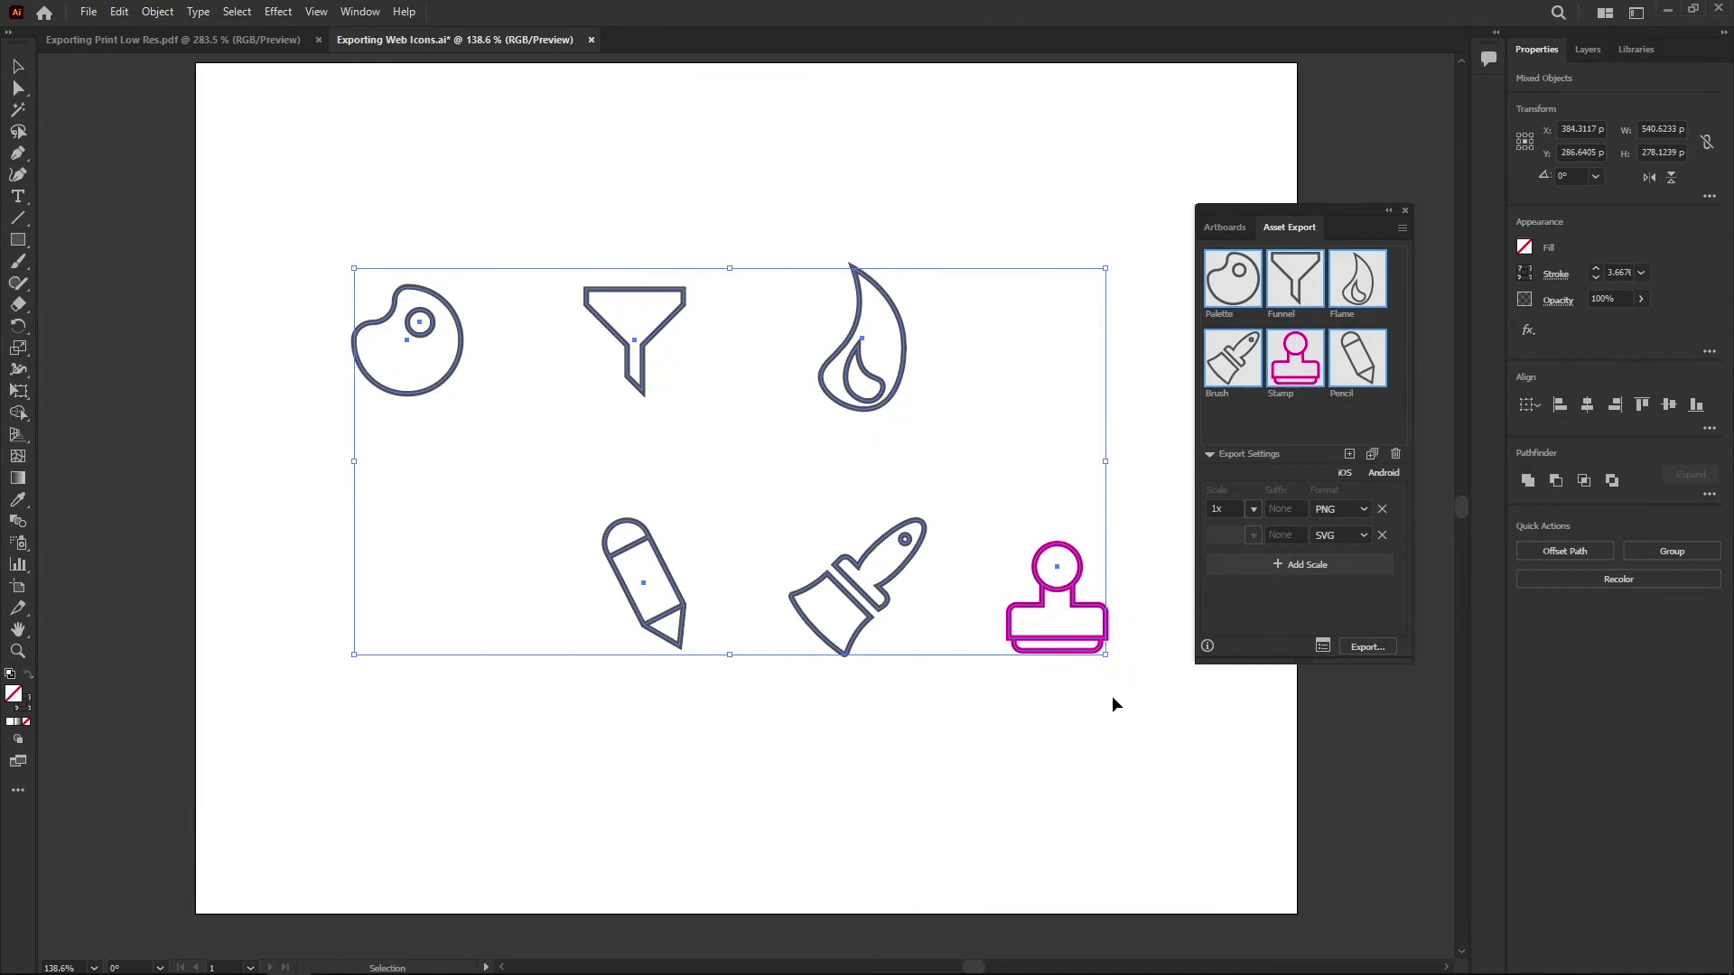
left_click(1525, 273)
left_click(1441, 336)
left_click(843, 792)
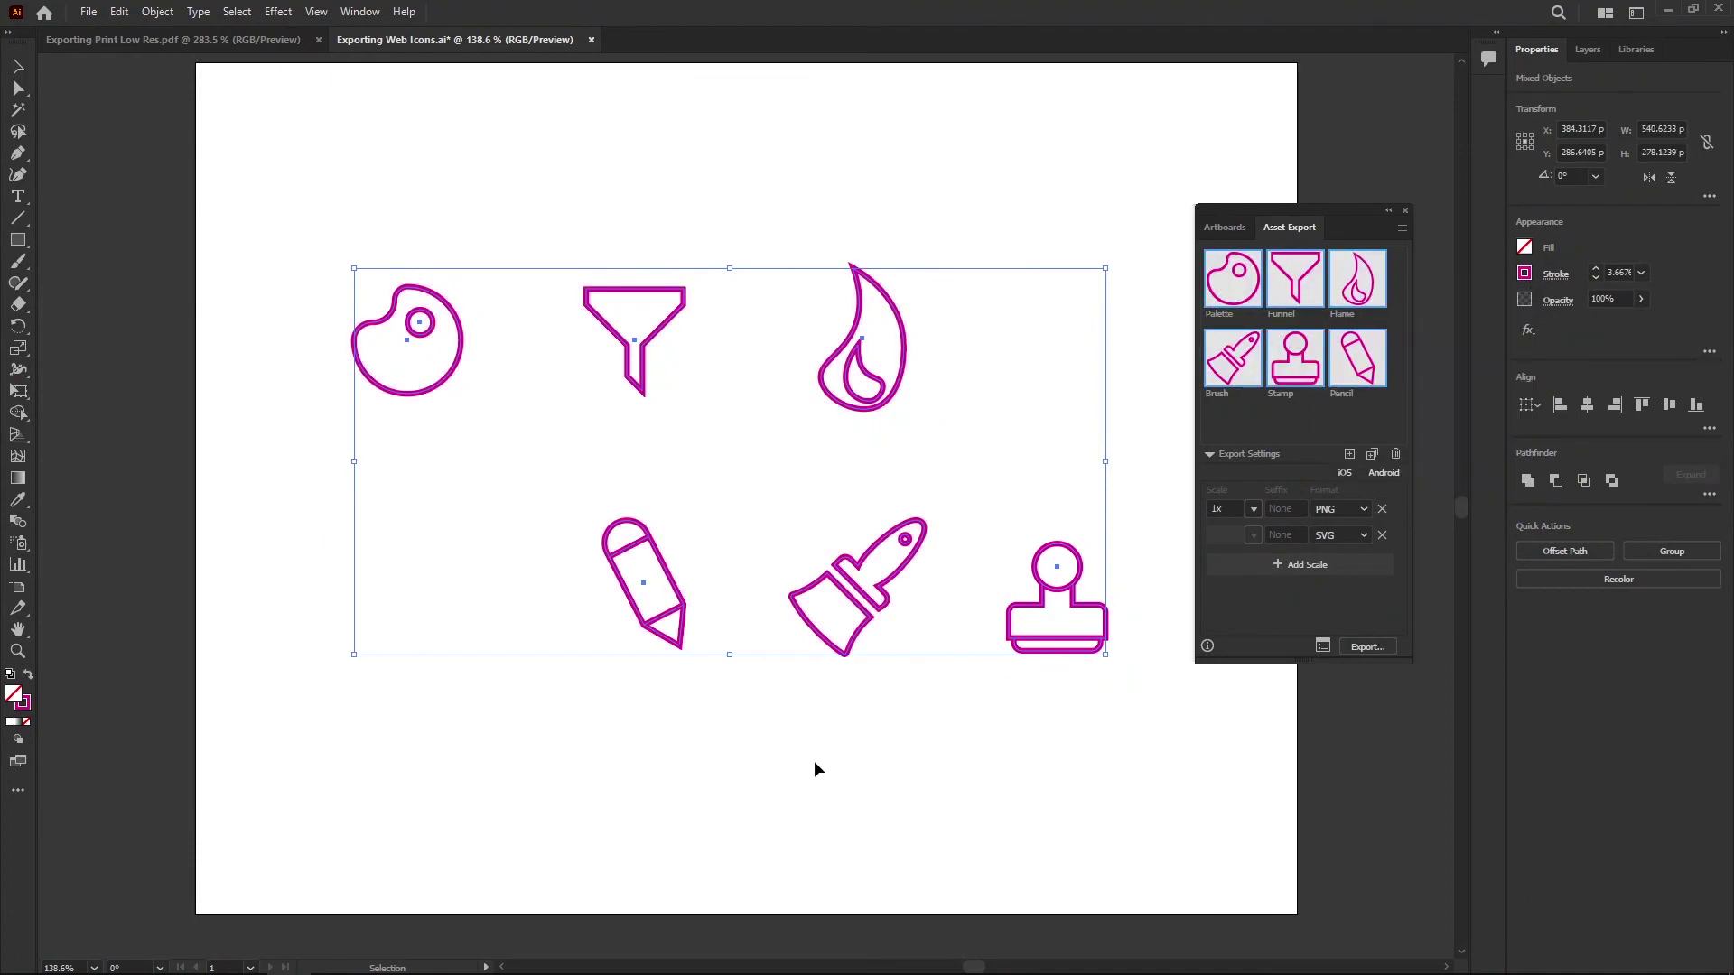
- Export all selected assets again as PNG and SVG into the existing Web Icons folder
left_click(1369, 646)
left_click(709, 695)
key("Return")
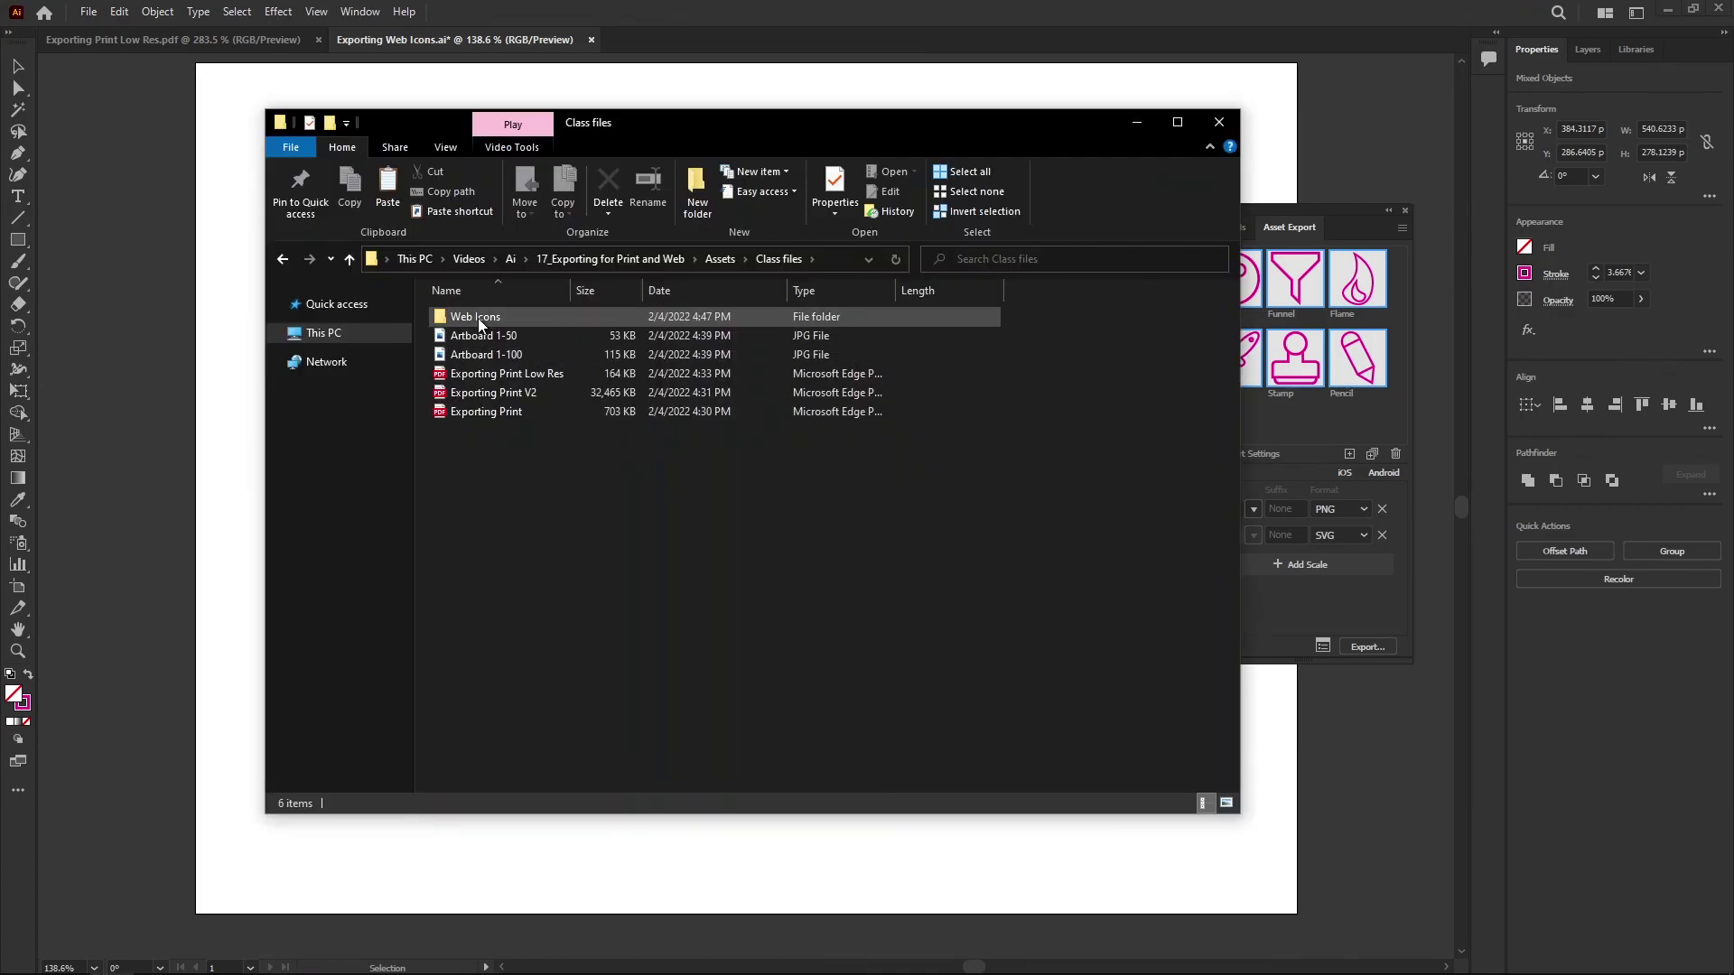
- Open the Web Icons folder in File Explorer and view the re-exported Brush PNG enlarged in the image viewer
double_click(478, 318)
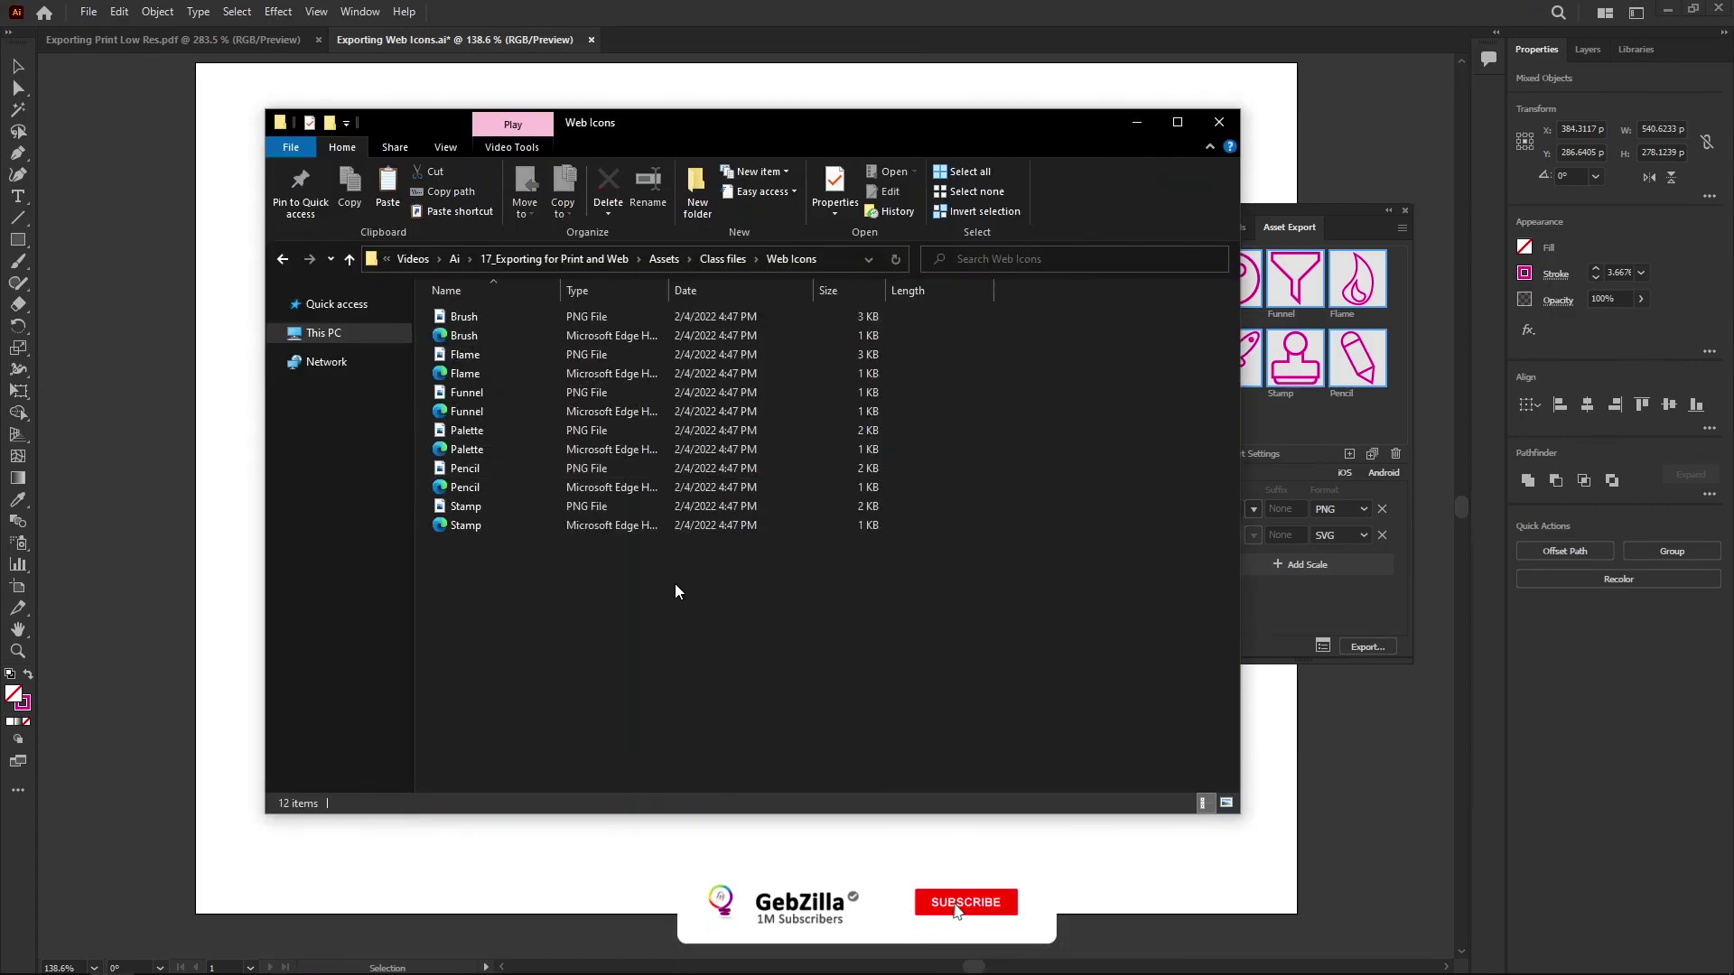
double_click(507, 317)
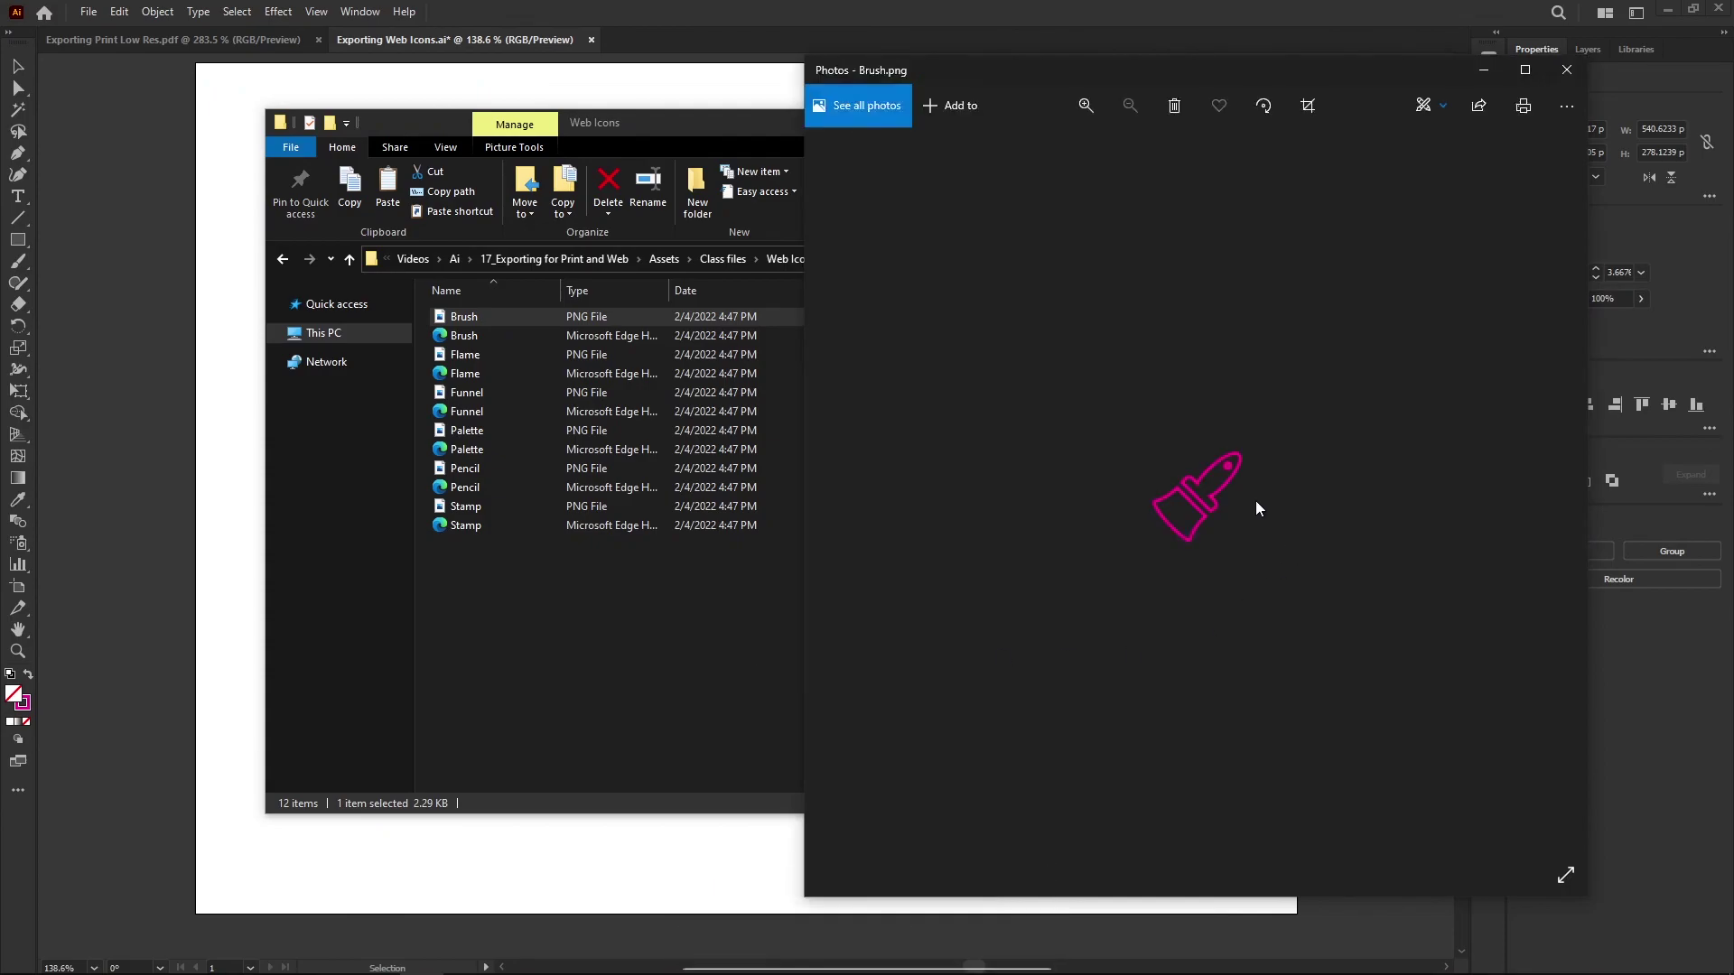
scroll(1196, 497, "up", 3)
- Open the re-exported Brush SVG in the browser and examine its outlines at different magnifications
left_click(490, 335)
key("Return")
scroll(962, 632, "up", 2)
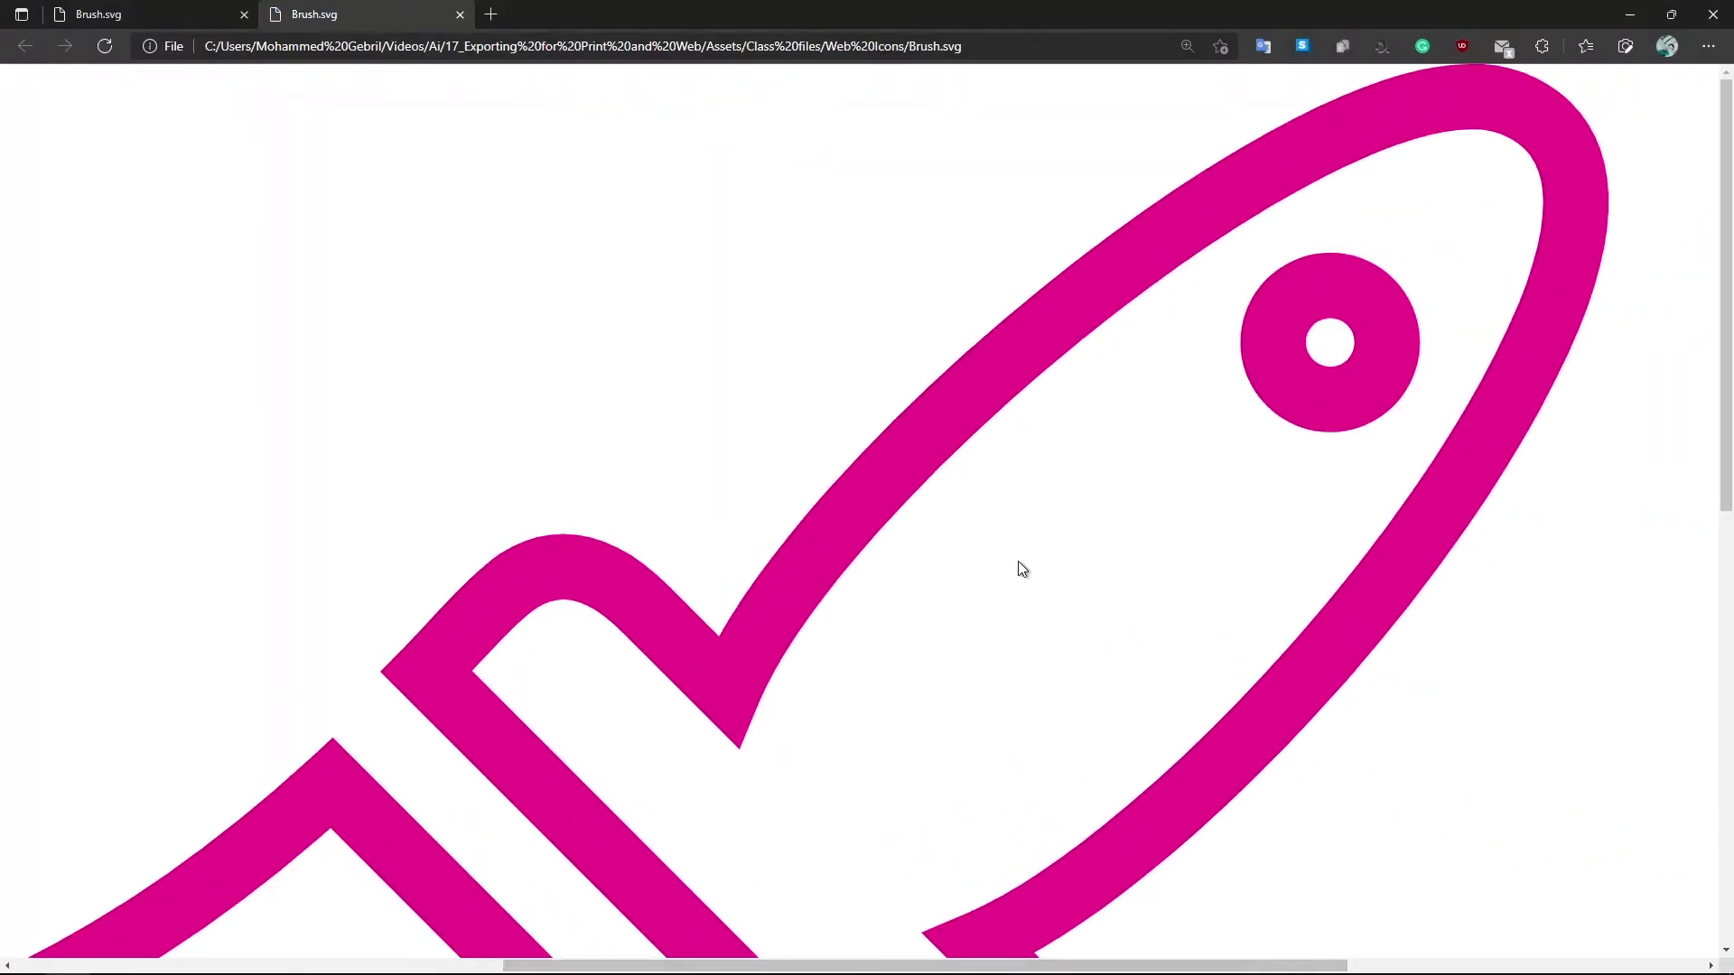
scroll(1022, 569, "down", 5)
- Switch back to the Brush PNG to compare it with the SVG, and close the preview windows
key("alt+Tab")
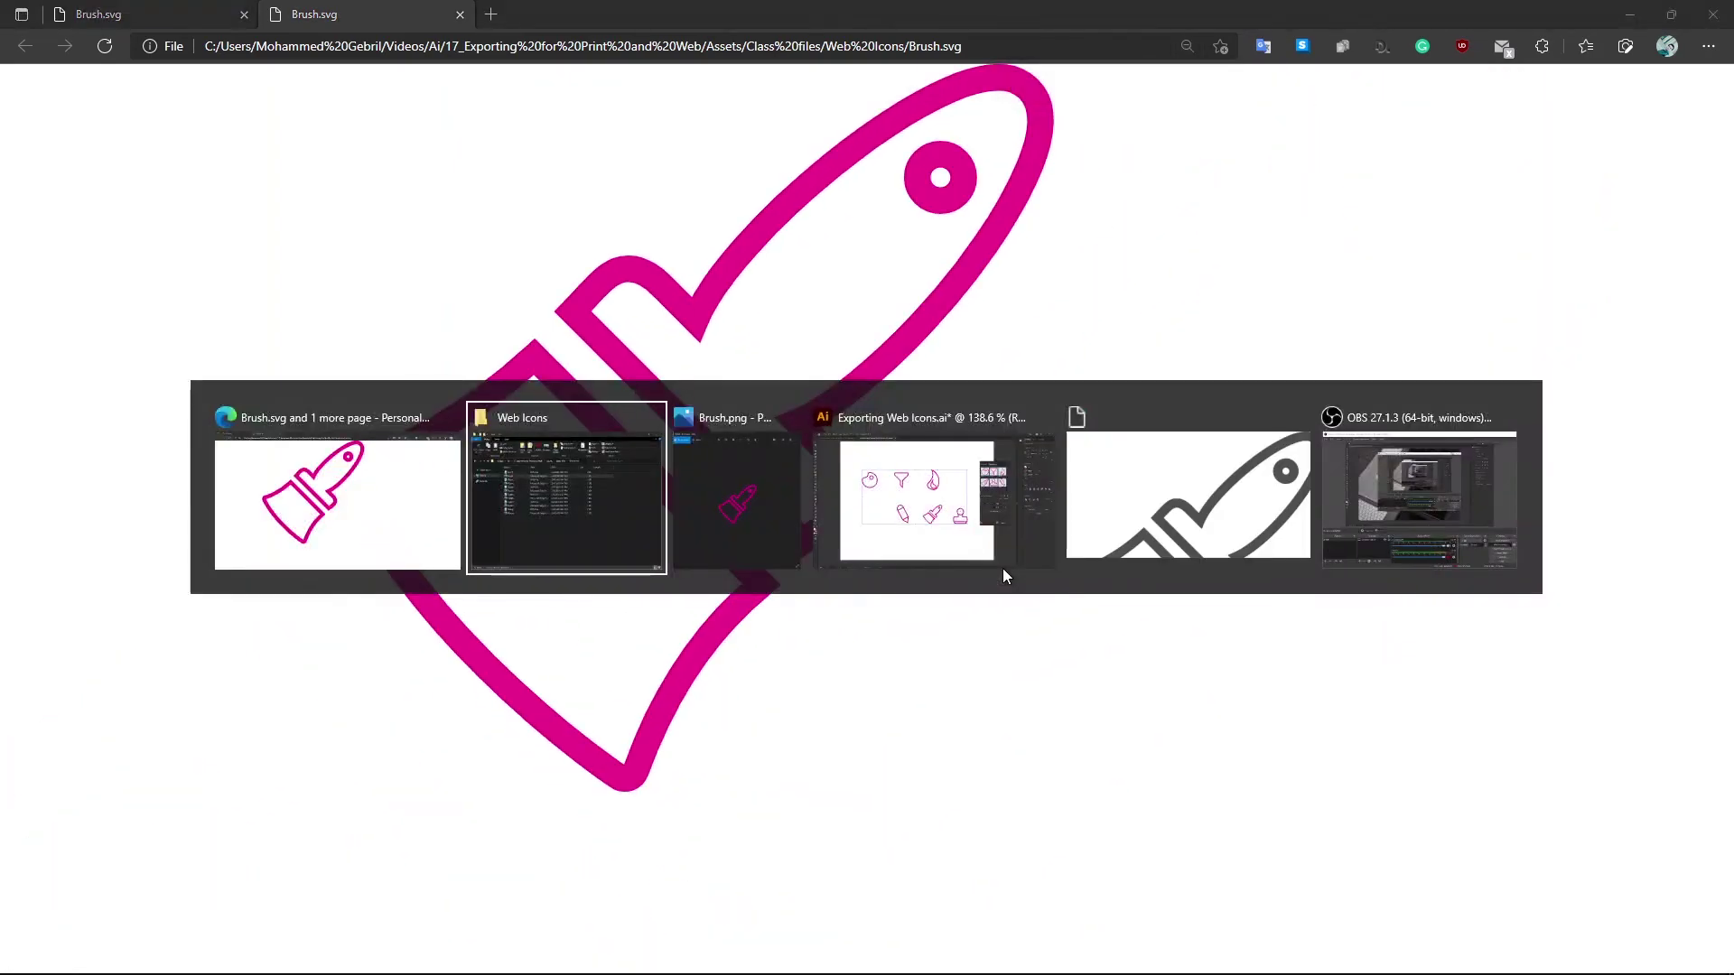
key("alt+Tab")
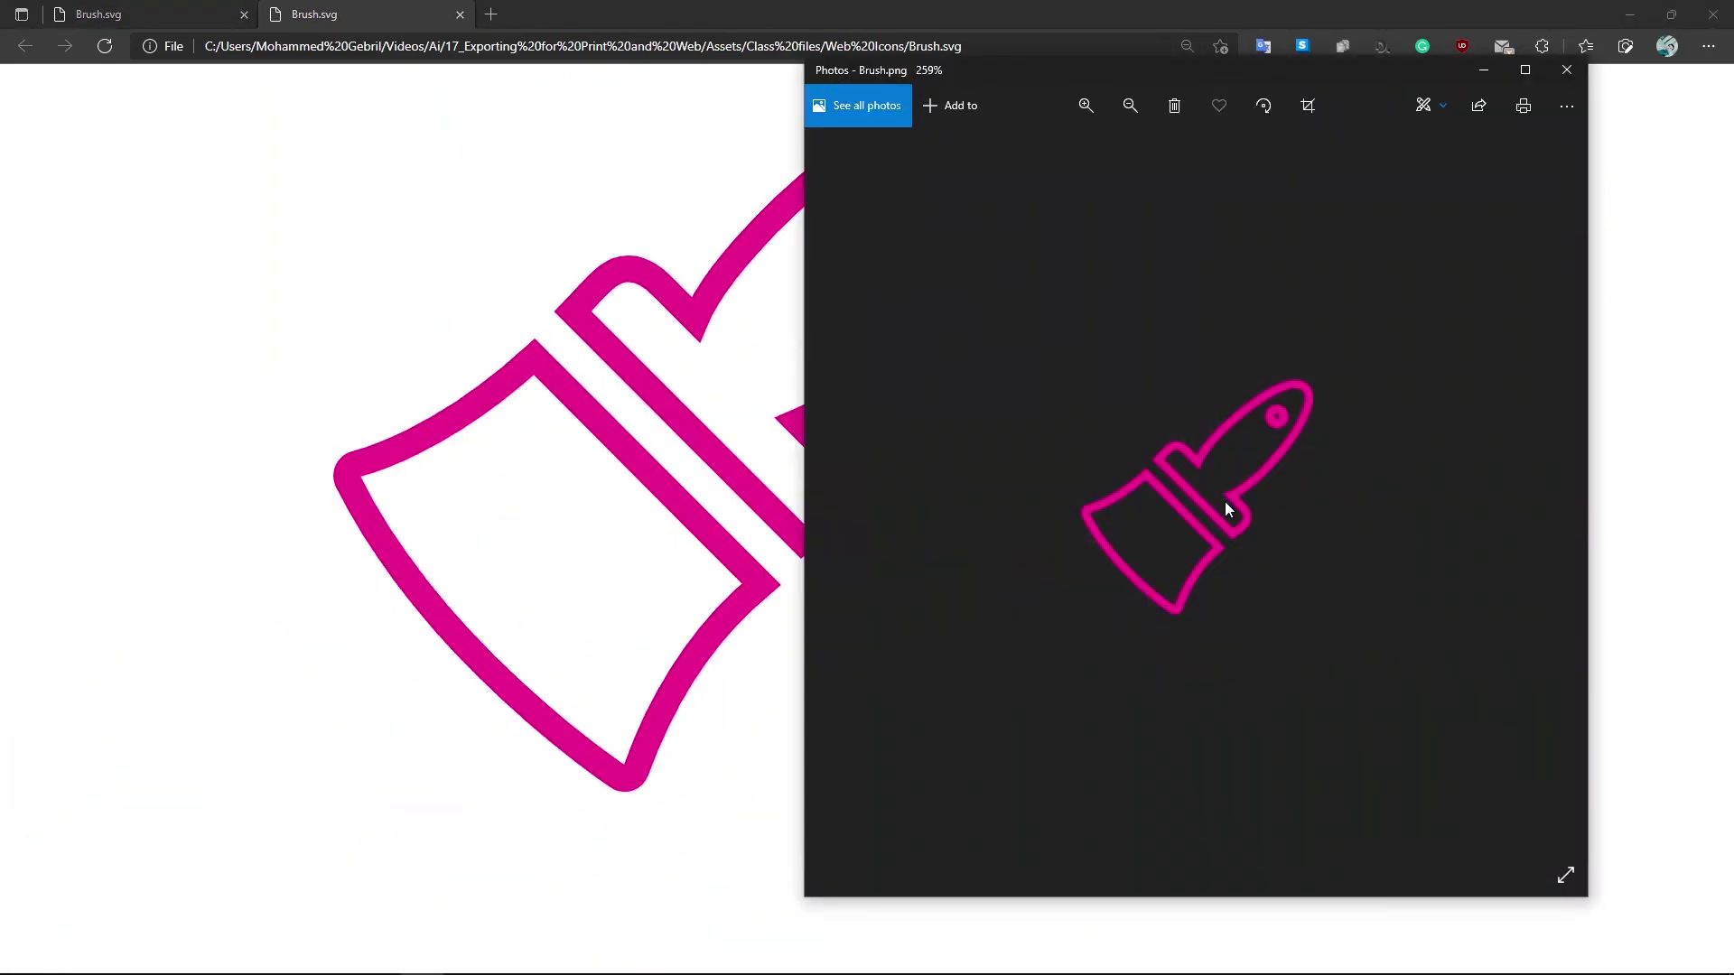
left_click(1567, 70)
key("ctrl+w")
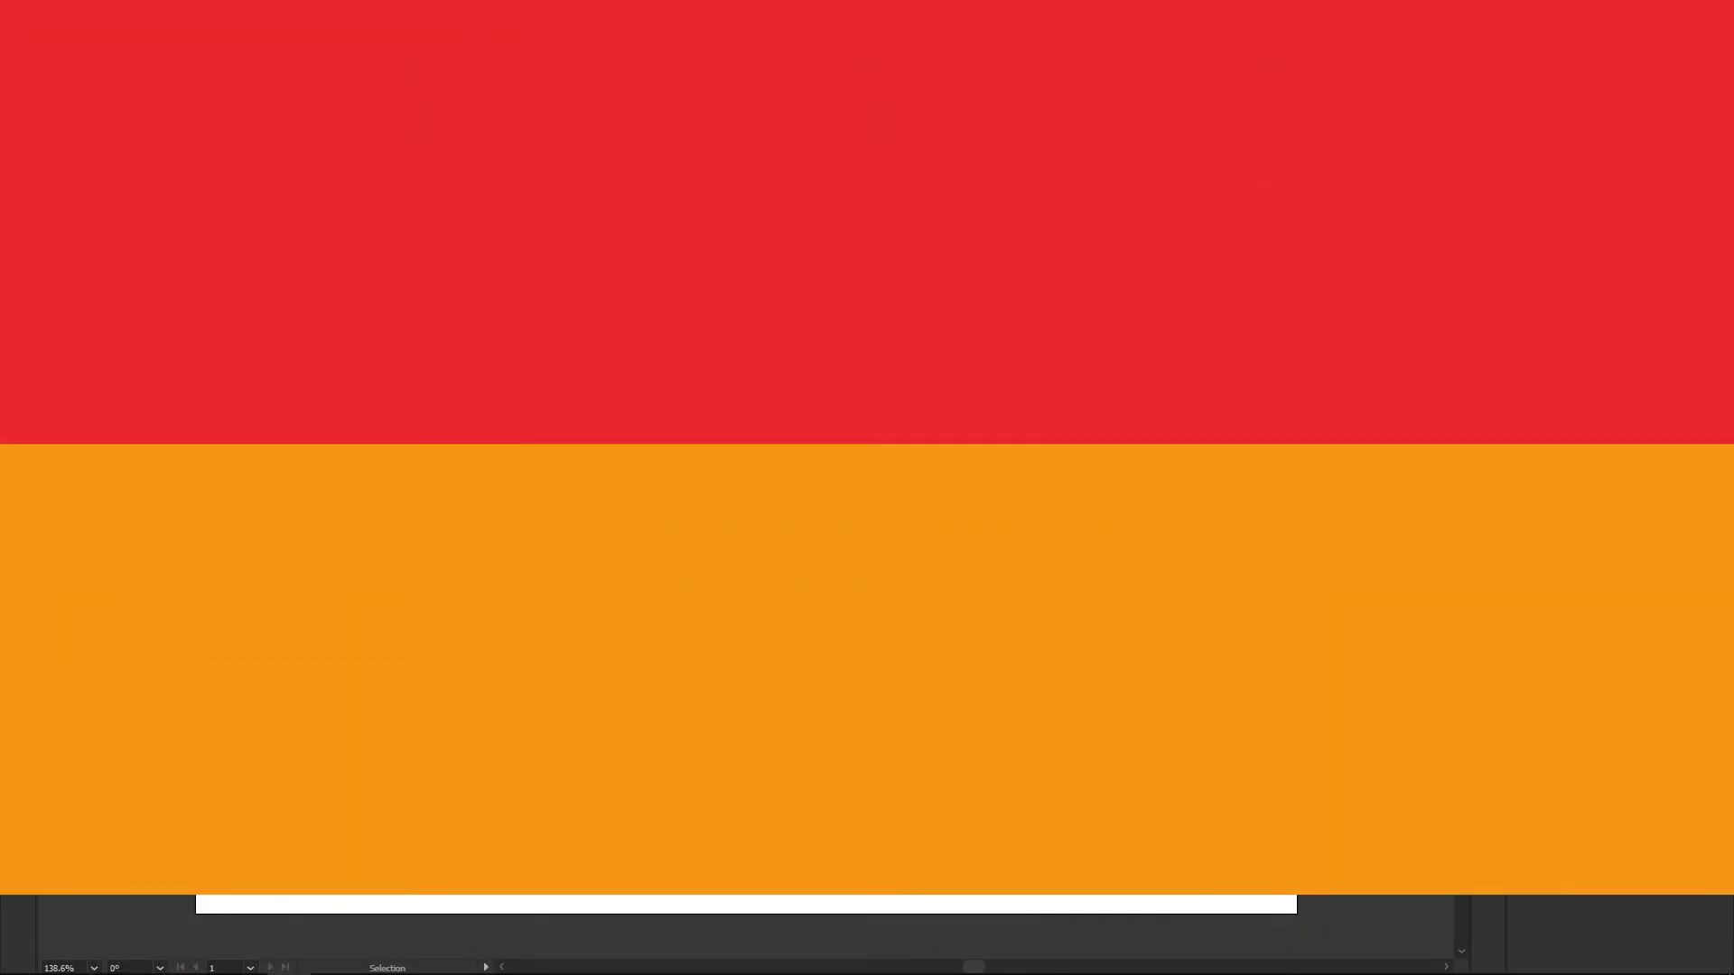